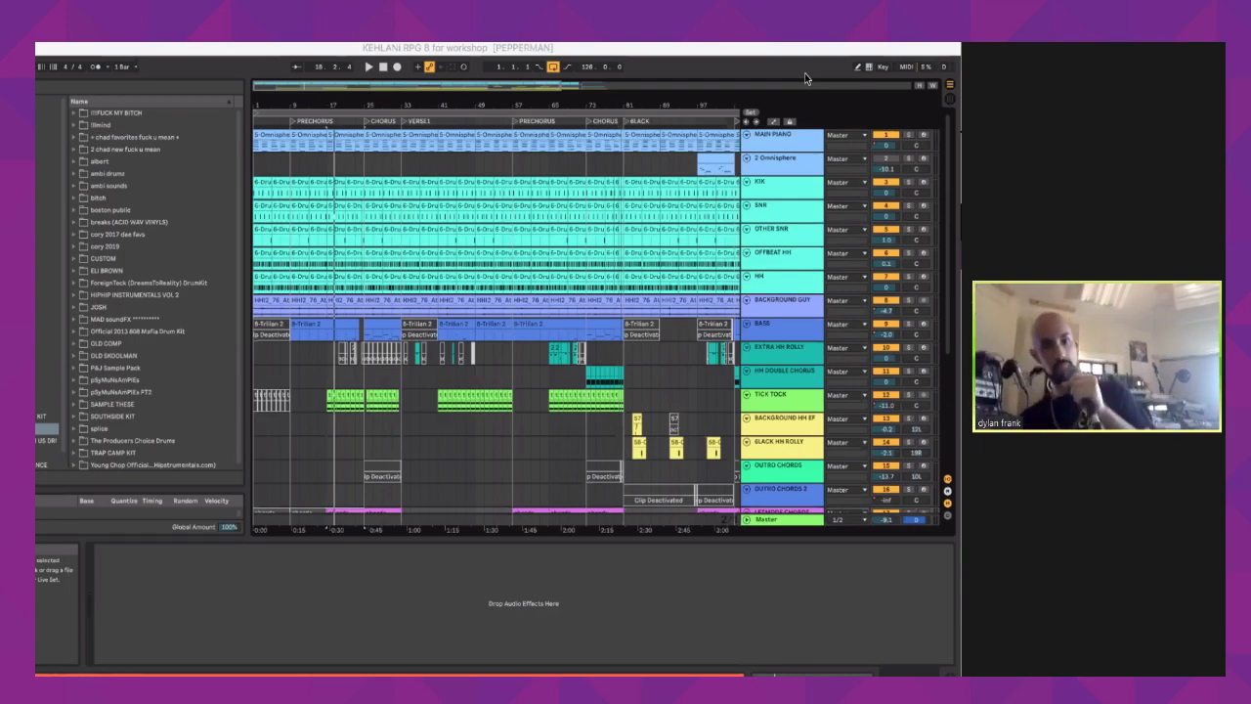
Step: Expand the nested sample library folders in the browser down to the shtaron subfolder of drum loops
{"action": "left_click", "coordinate": [461, 119]}
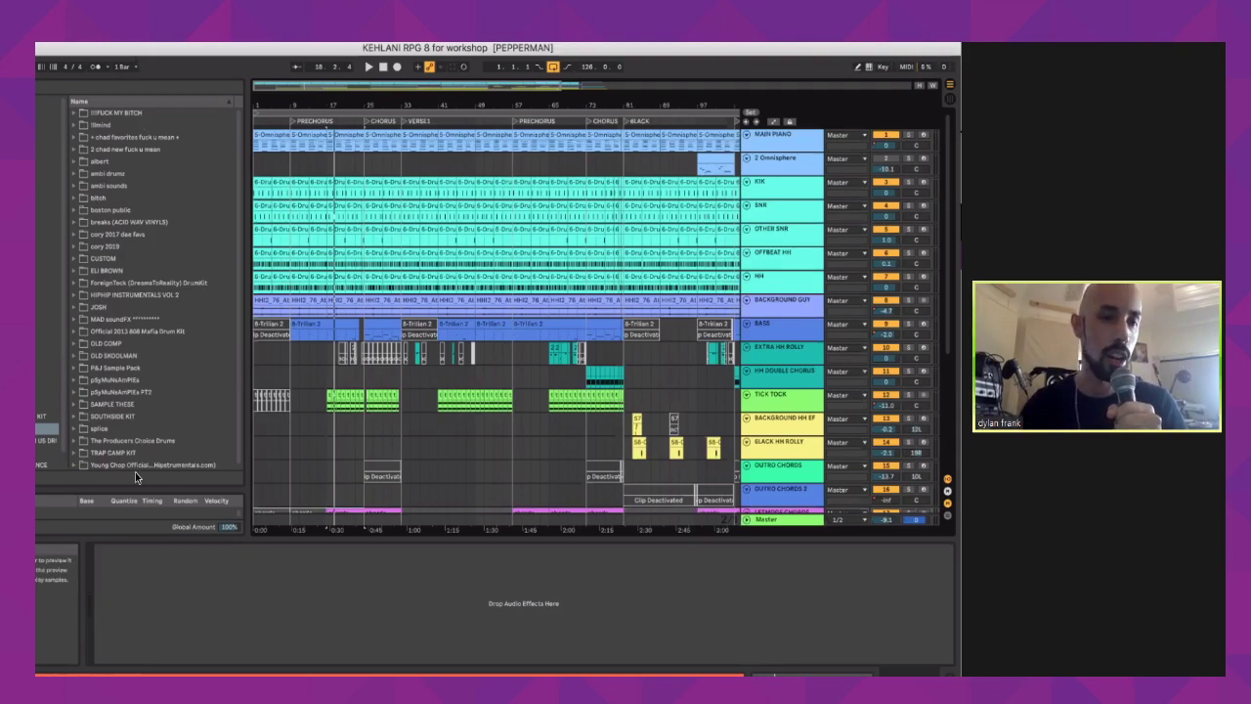
{"action": "left_click", "coordinate": [135, 414]}
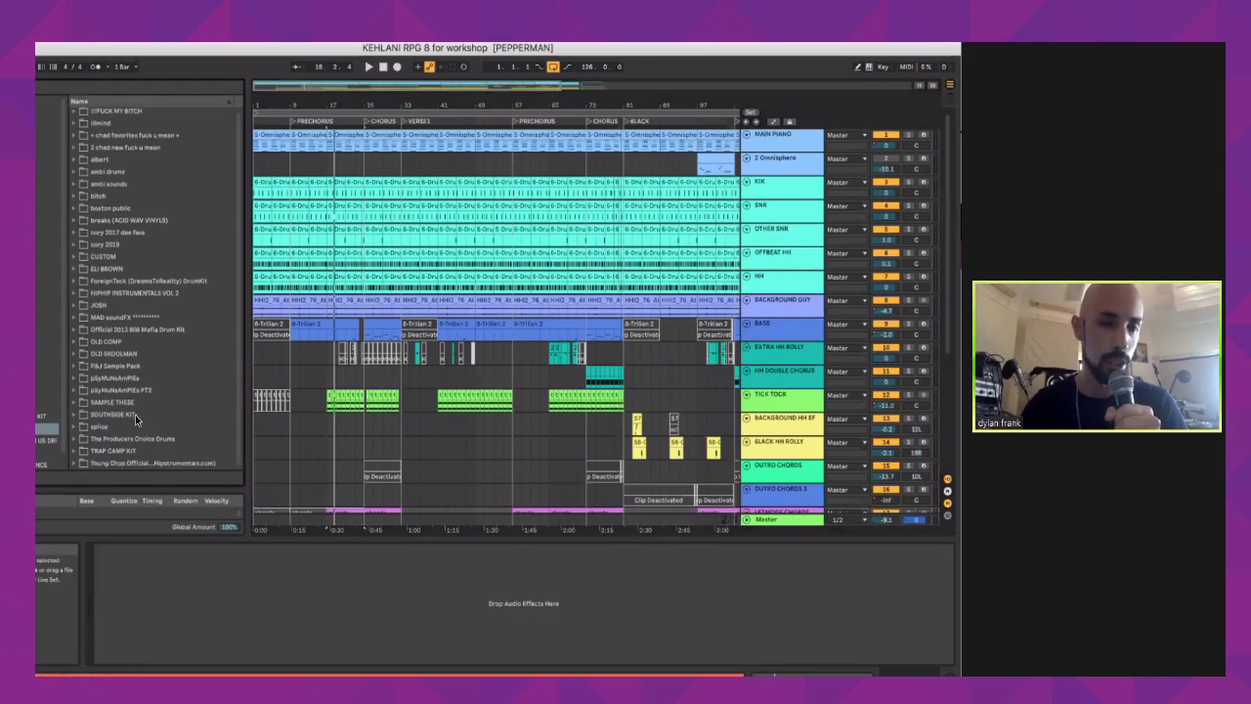
{"action": "left_click", "coordinate": [82, 162]}
{"action": "scroll", "coordinate": [108, 211], "scroll_direction": "down", "scroll_amount": 5}
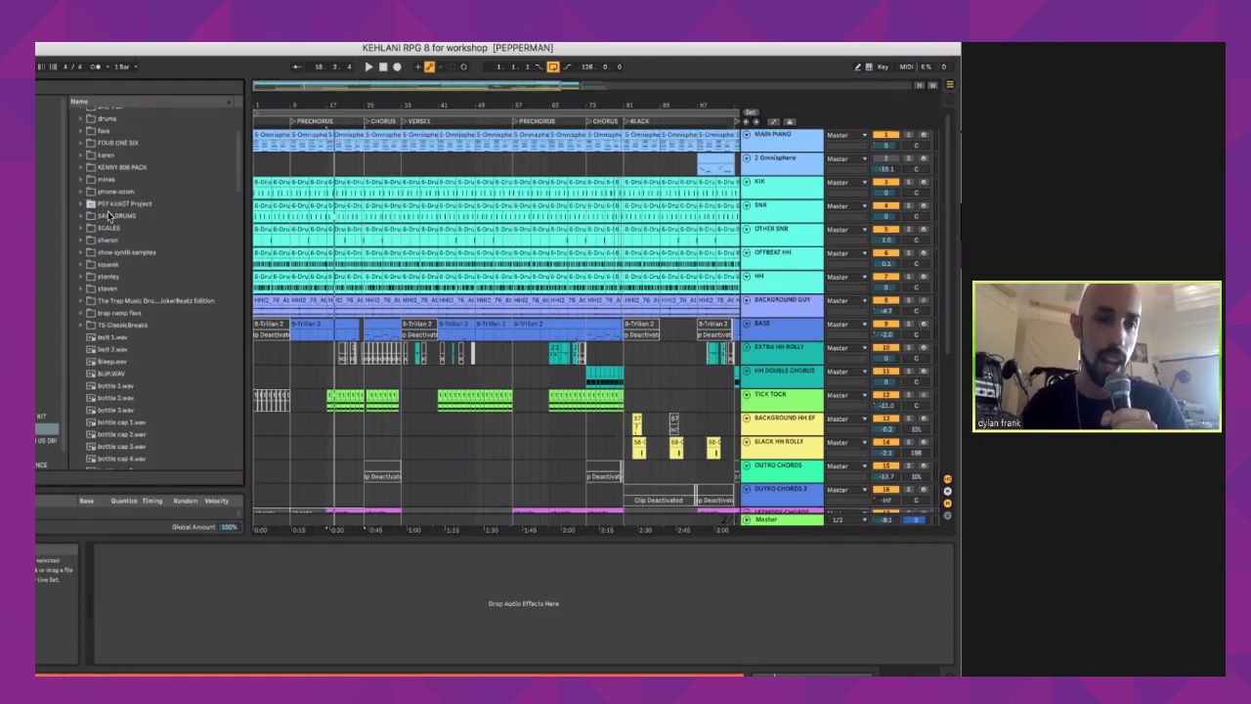
{"action": "scroll", "coordinate": [108, 211], "scroll_direction": "up", "scroll_amount": 5}
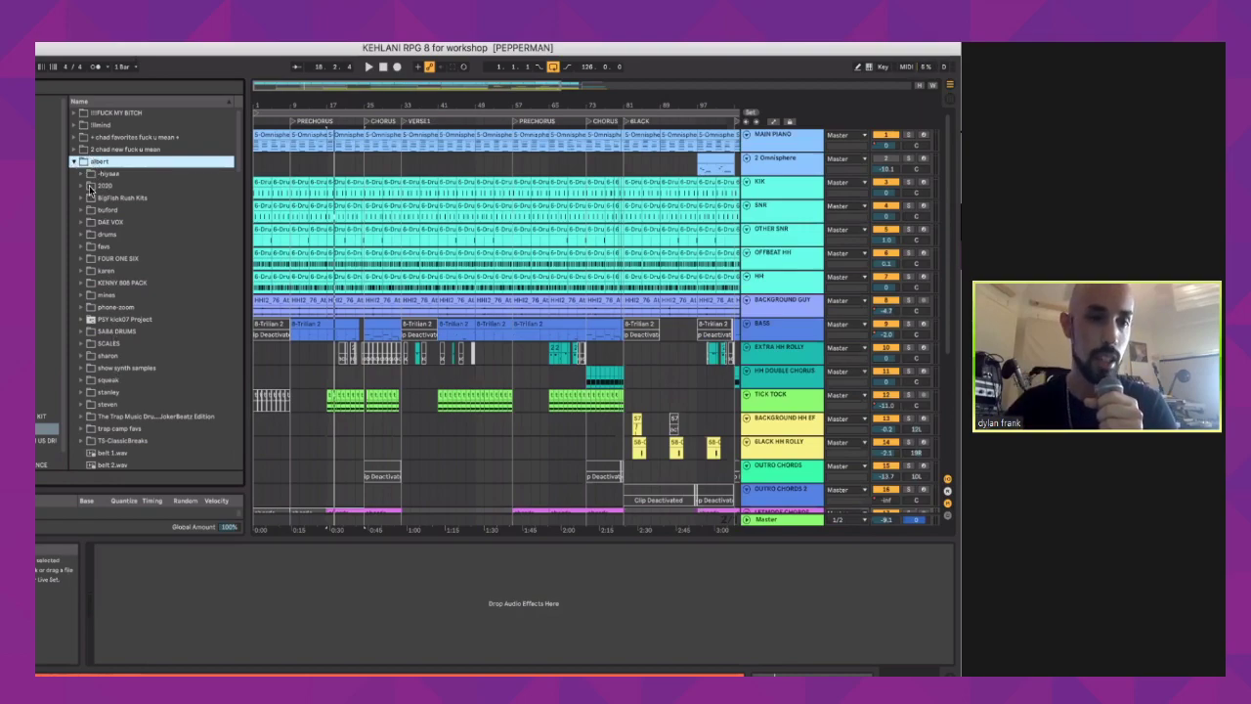
{"action": "left_click", "coordinate": [81, 360]}
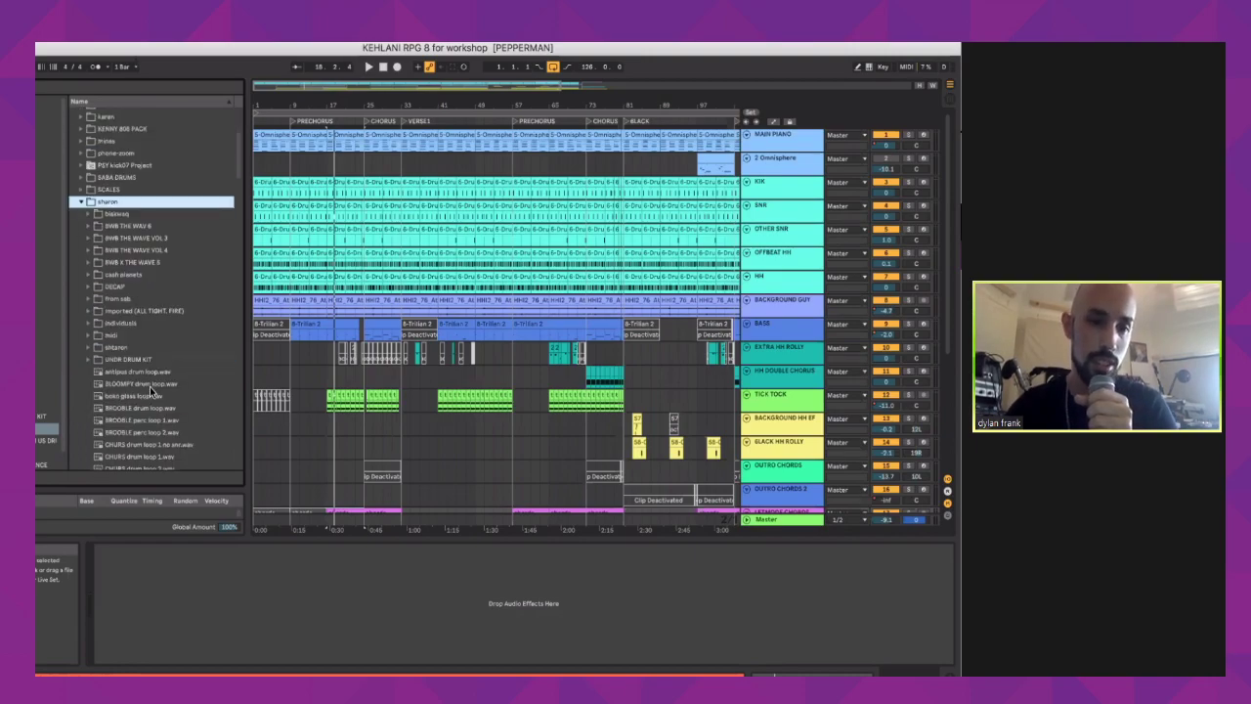
{"action": "left_click", "coordinate": [89, 315]}
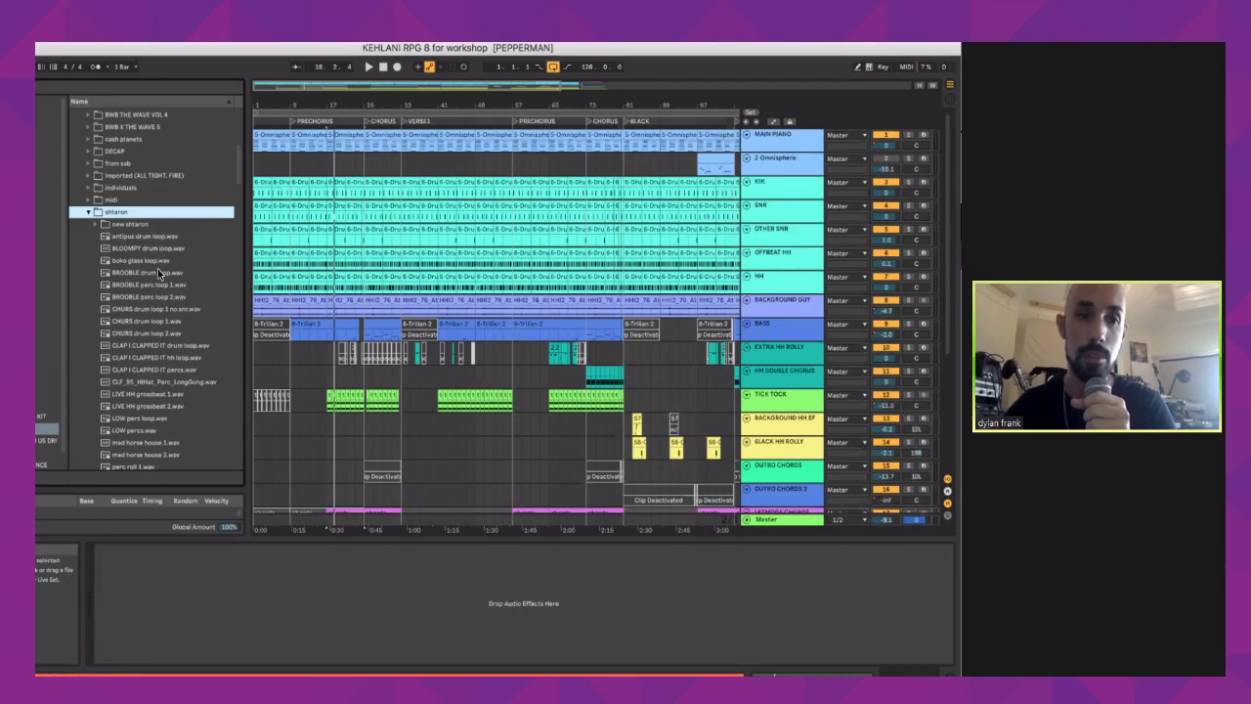
Step: Audition the BROOBLE drum and perc loops, the CHURS drum loops, and the CLAP I CLAPPED IT drum loop
{"action": "left_click", "coordinate": [158, 272]}
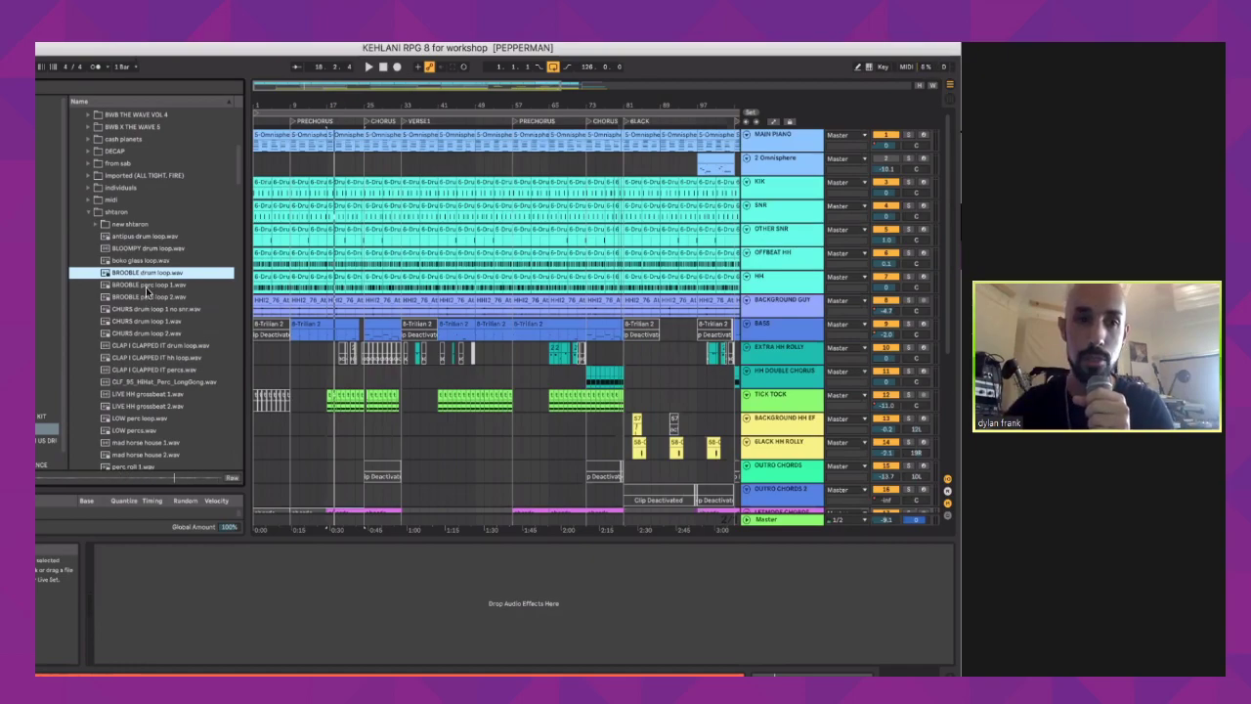
{"action": "left_click", "coordinate": [145, 286]}
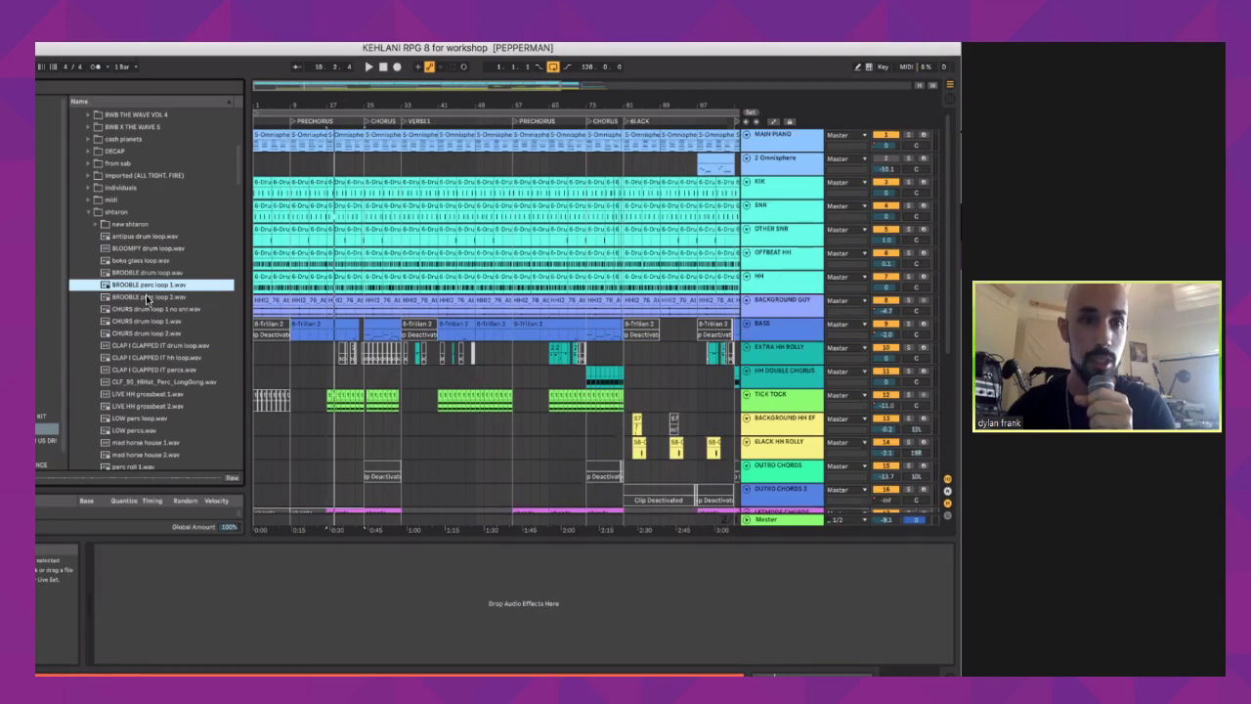
{"action": "left_click", "coordinate": [146, 295]}
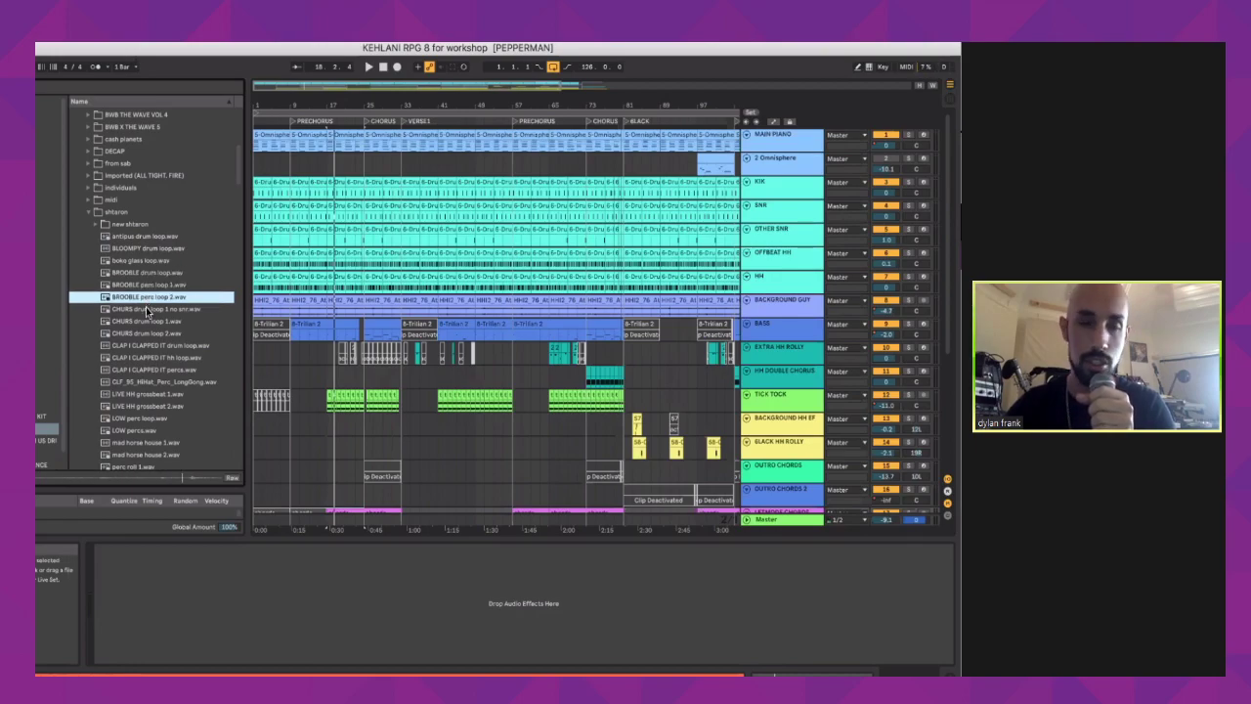
{"action": "left_click", "coordinate": [145, 308]}
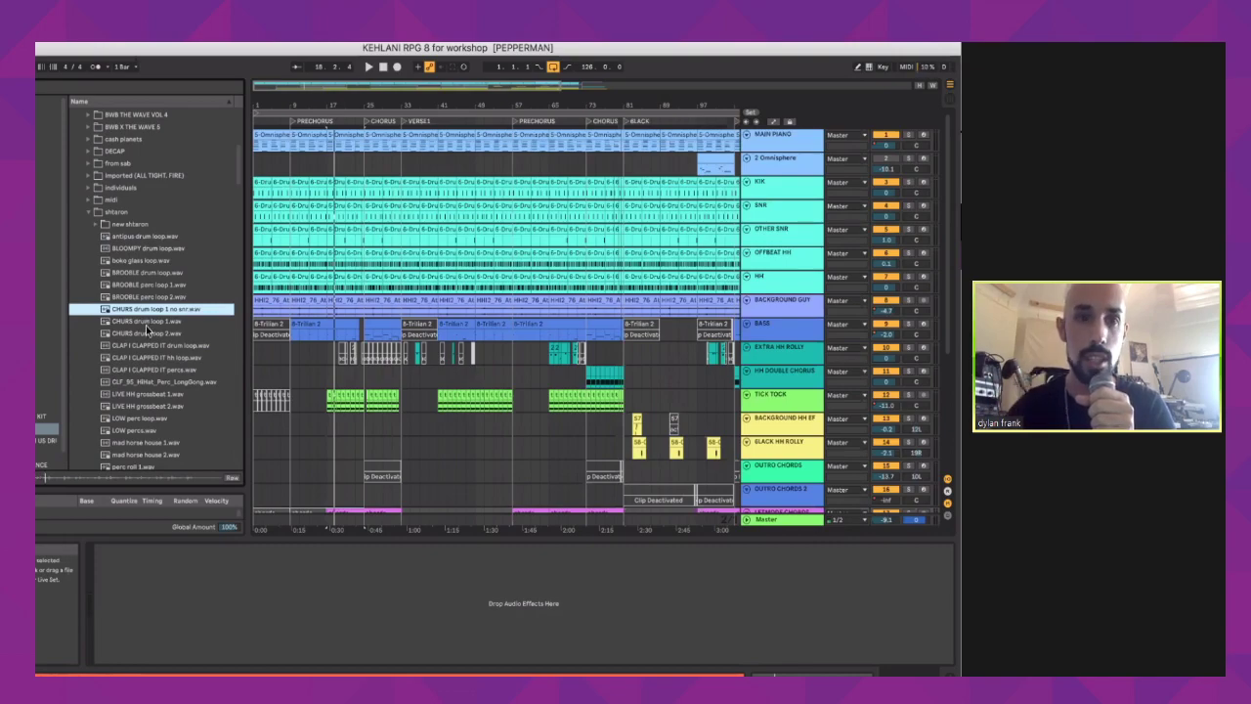
{"action": "left_click", "coordinate": [146, 325]}
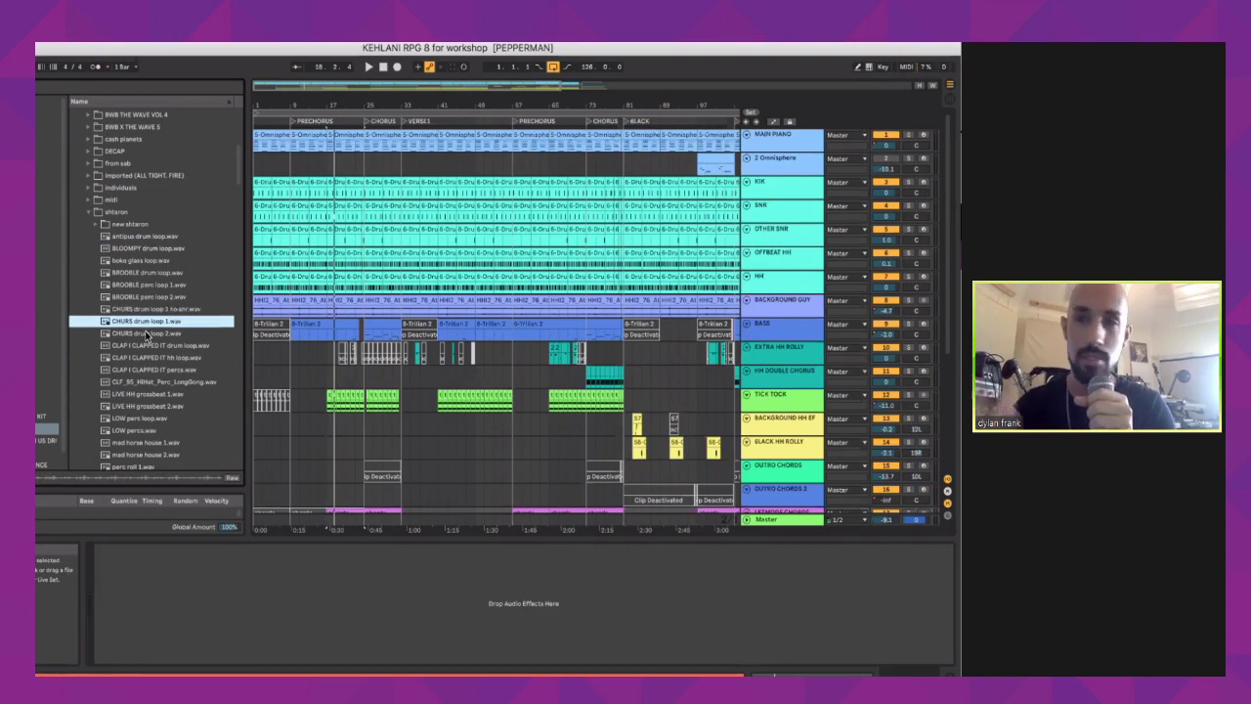
{"action": "left_click", "coordinate": [146, 334]}
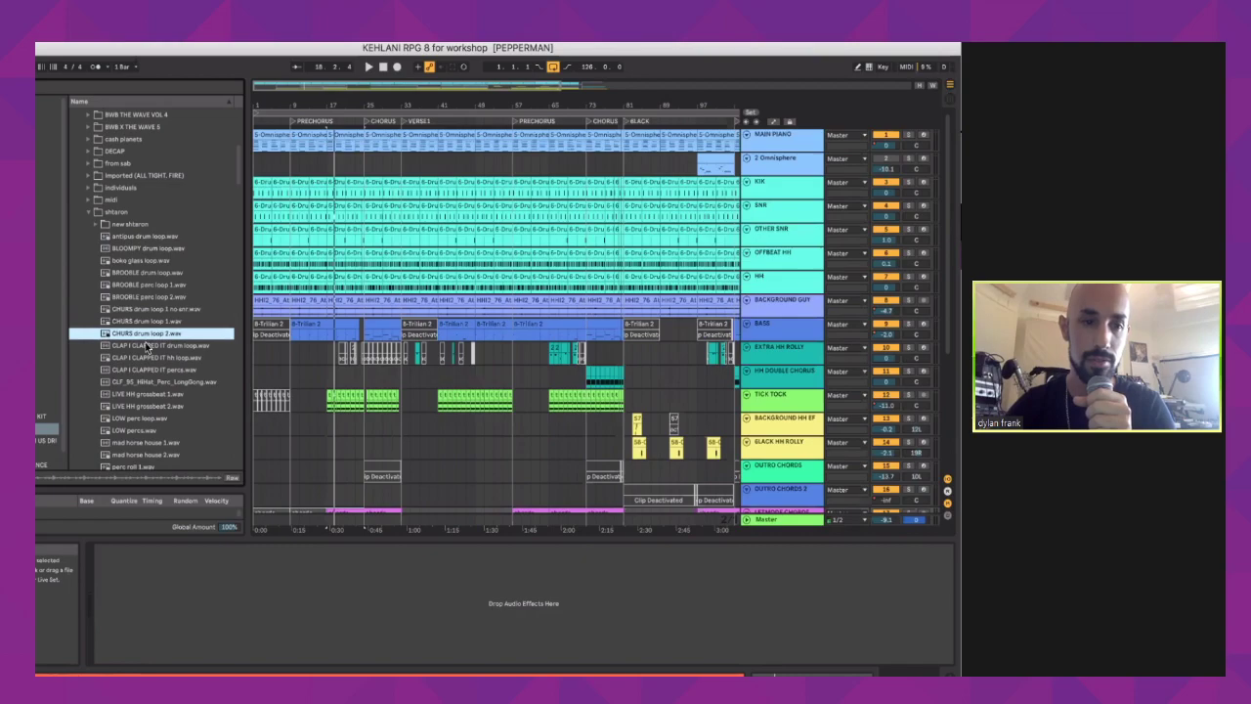
{"action": "left_click", "coordinate": [146, 346]}
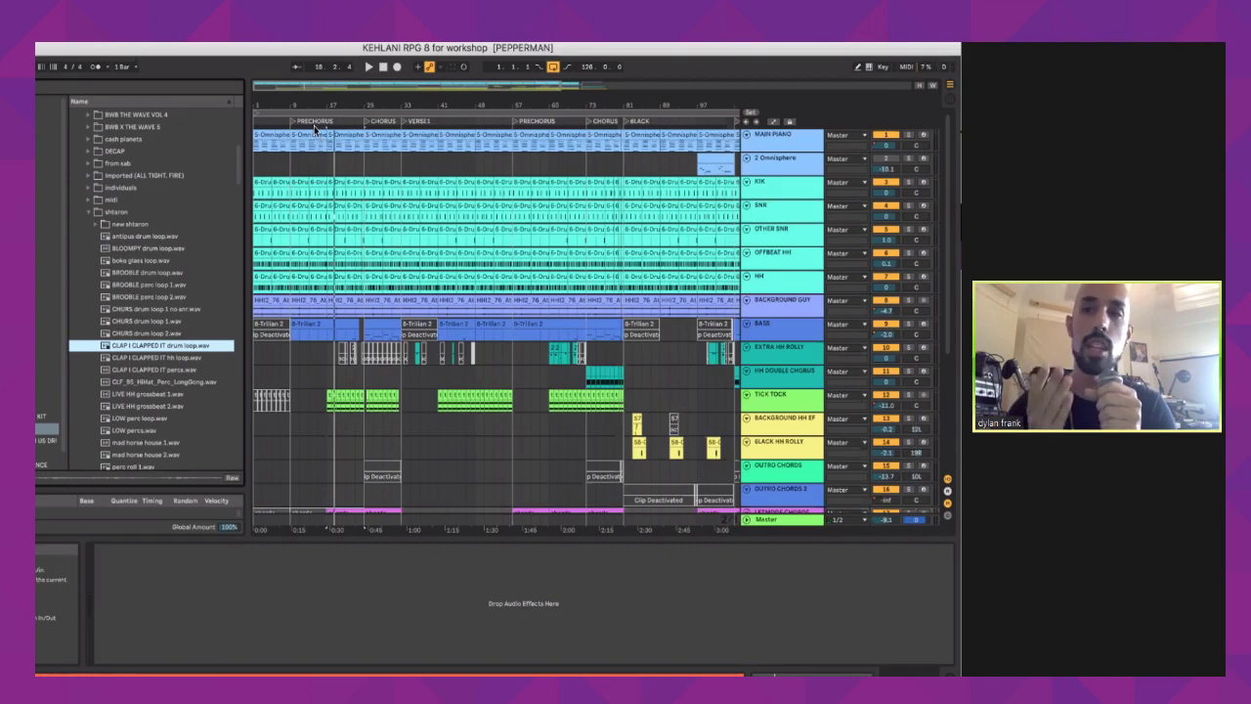
Step: Find the Simpler instrument and add it on a new track below the last track in the arrangement
{"action": "scroll", "coordinate": [360, 155], "scroll_direction": "right", "scroll_amount": 10}
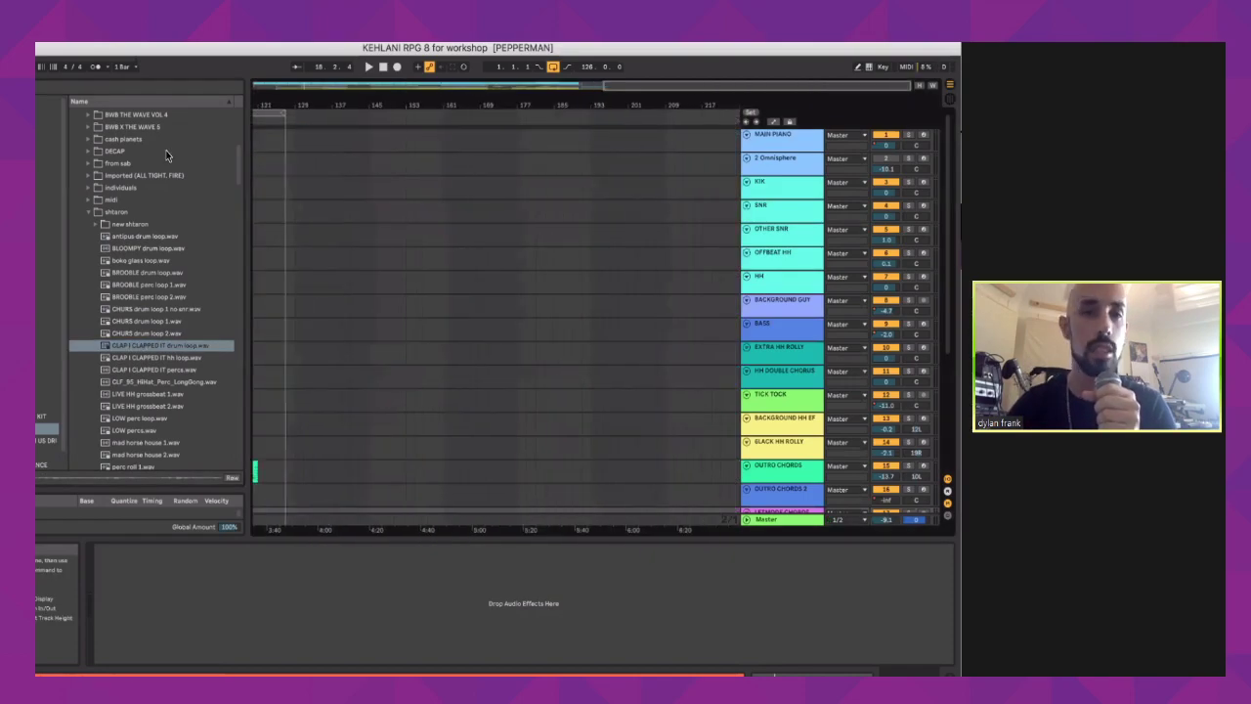
{"action": "left_click", "coordinate": [148, 88]}
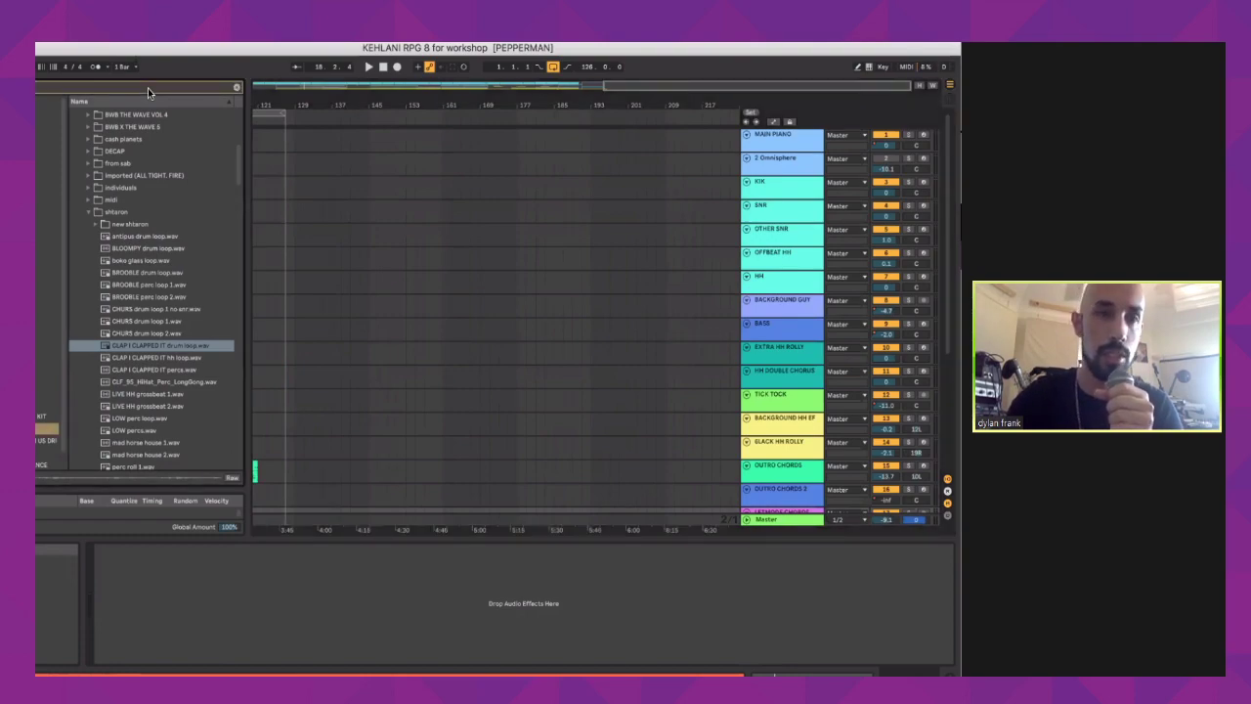
{"action": "key", "text": "Up"}
{"action": "key", "text": "Up"}
{"action": "left_click", "coordinate": [103, 115]}
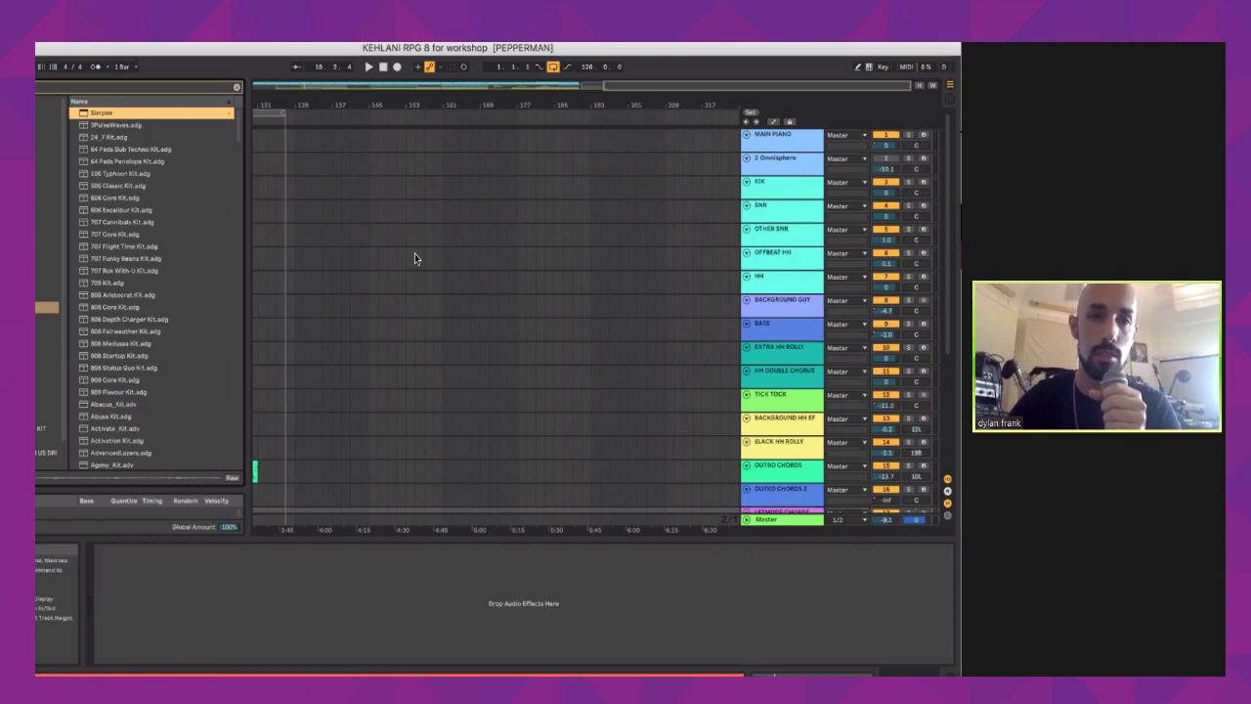
{"action": "scroll", "coordinate": [415, 253], "scroll_direction": "down", "scroll_amount": 5}
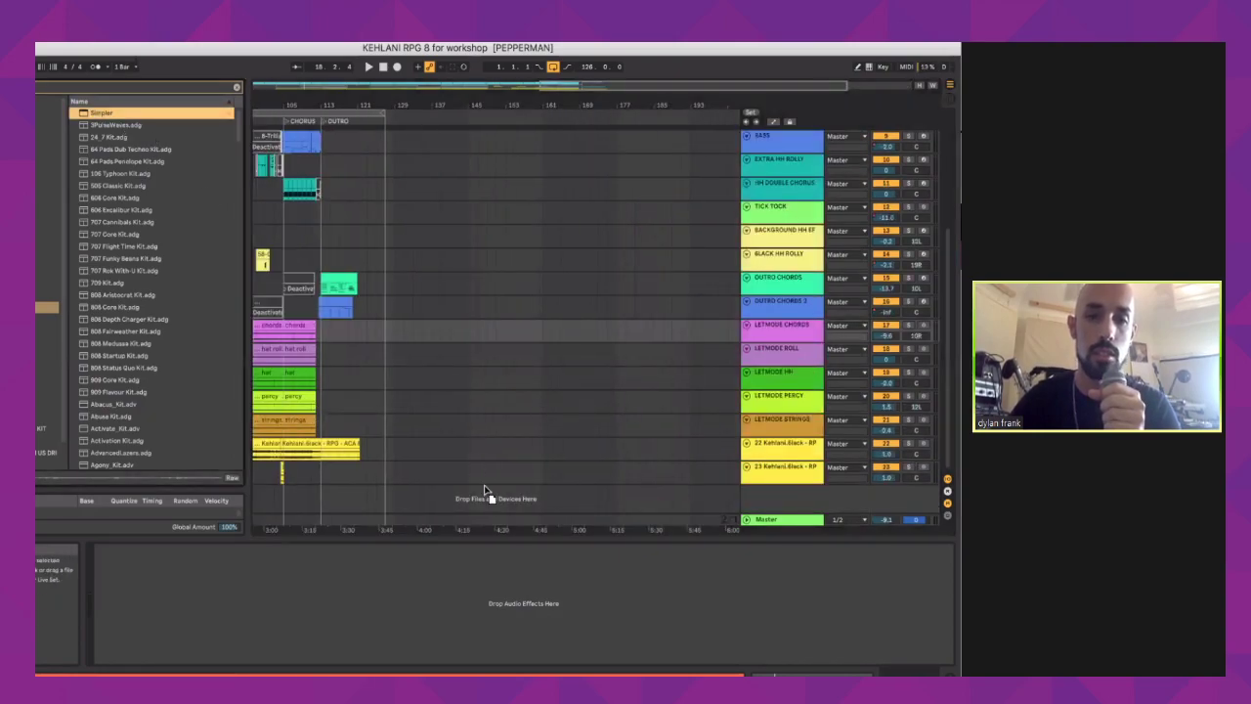
{"action": "left_click_drag", "start_coordinate": [491, 498], "coordinate": [619, 475]}
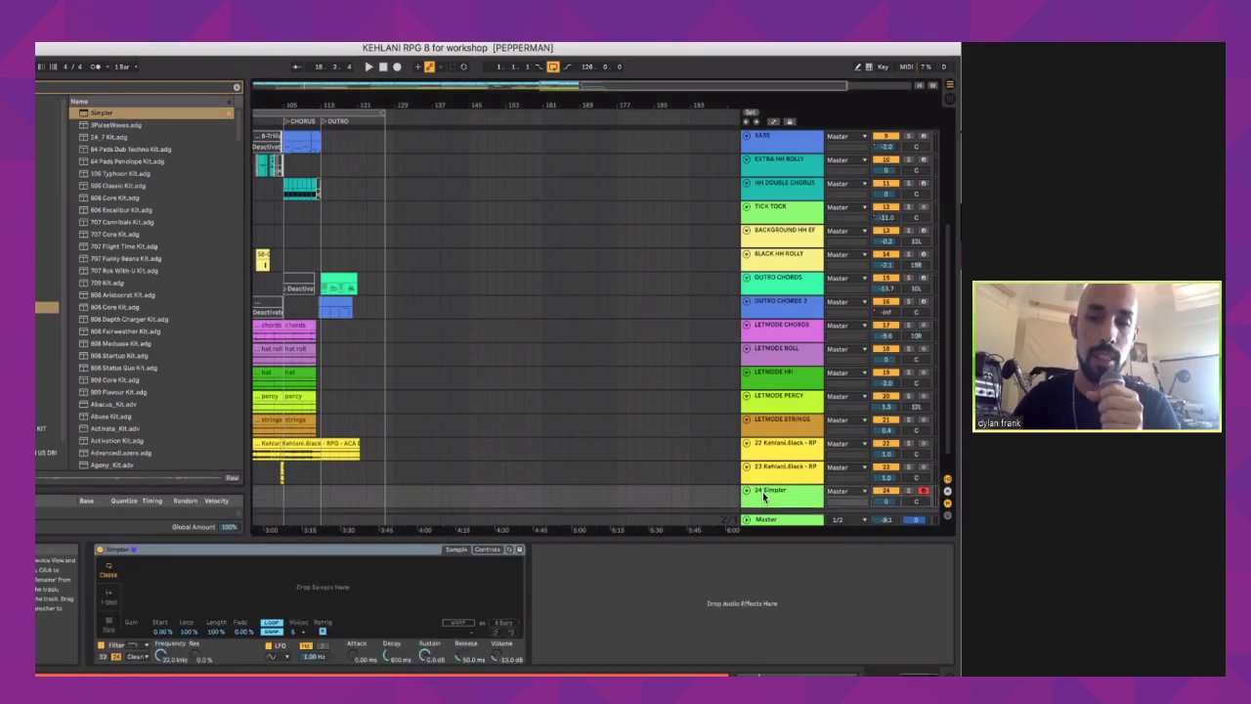
{"action": "left_click", "coordinate": [765, 497]}
Step: Load CLAP I CLAPPED IT drum loop.wav from the shtaron folder into Simpler and set it to Slice mode
{"action": "key", "text": "super+f"}
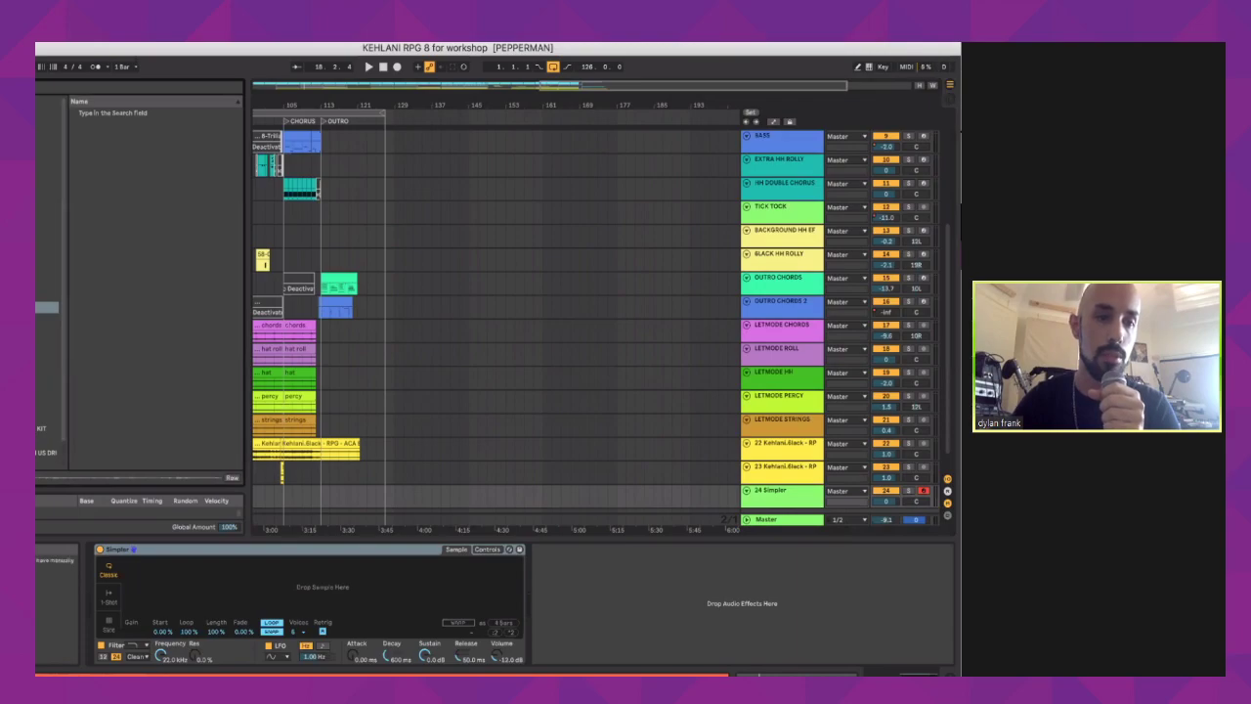
{"action": "left_click", "coordinate": [47, 428]}
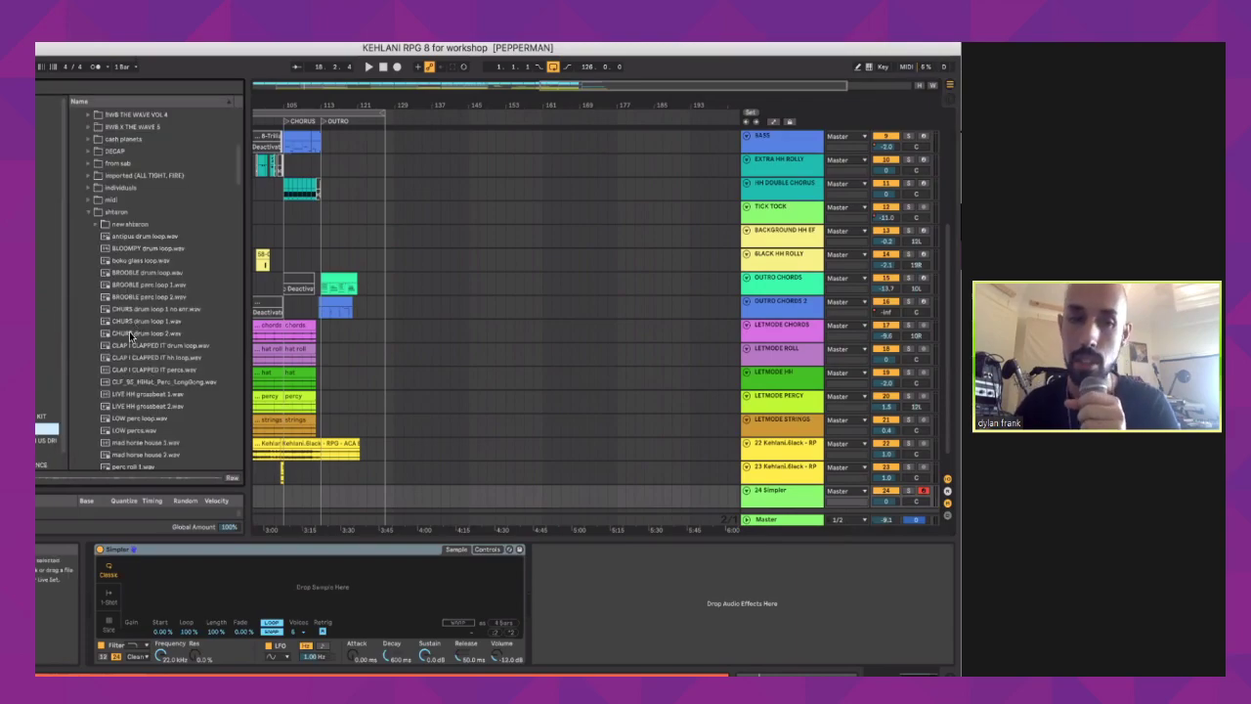
{"action": "left_click", "coordinate": [137, 345]}
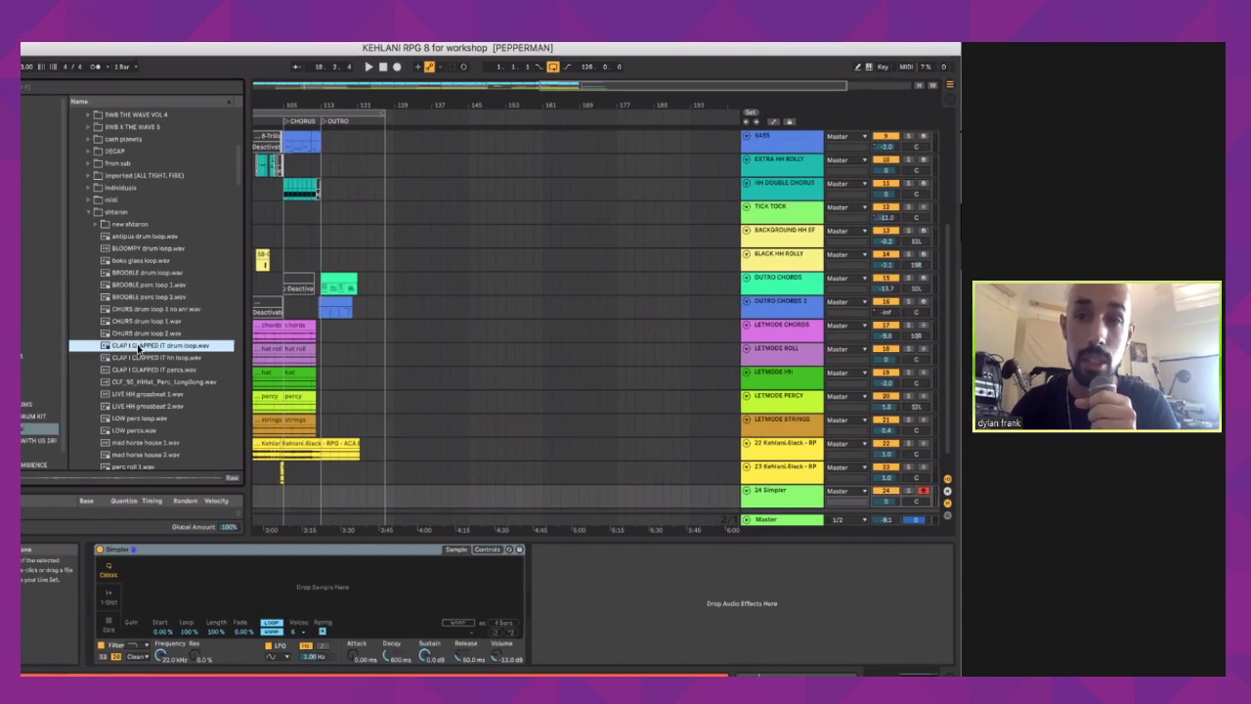
{"action": "left_click_drag", "start_coordinate": [137, 345], "coordinate": [108, 628]}
{"action": "left_click", "coordinate": [107, 628]}
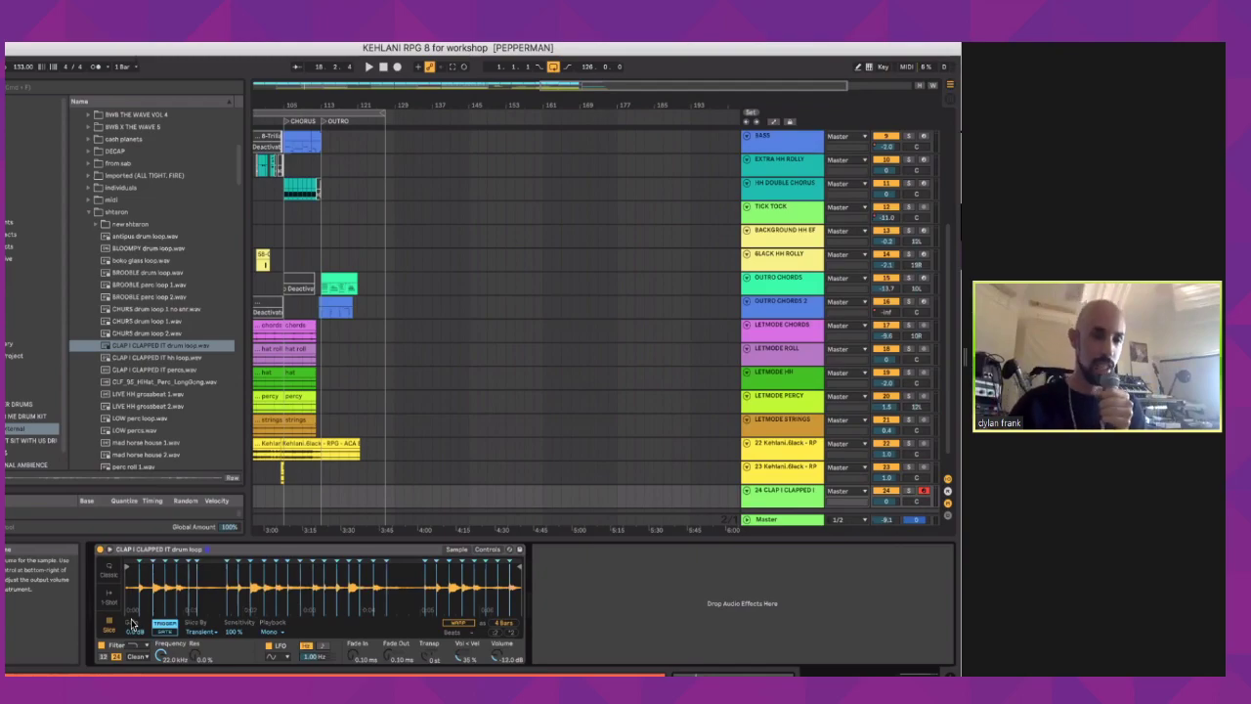
Step: Audition the LIVE HH grossbeat 1 and LOW perc loops, and replace Simpler's sample with LOW perc loop.wav in Slice mode
{"action": "left_click", "coordinate": [154, 394]}
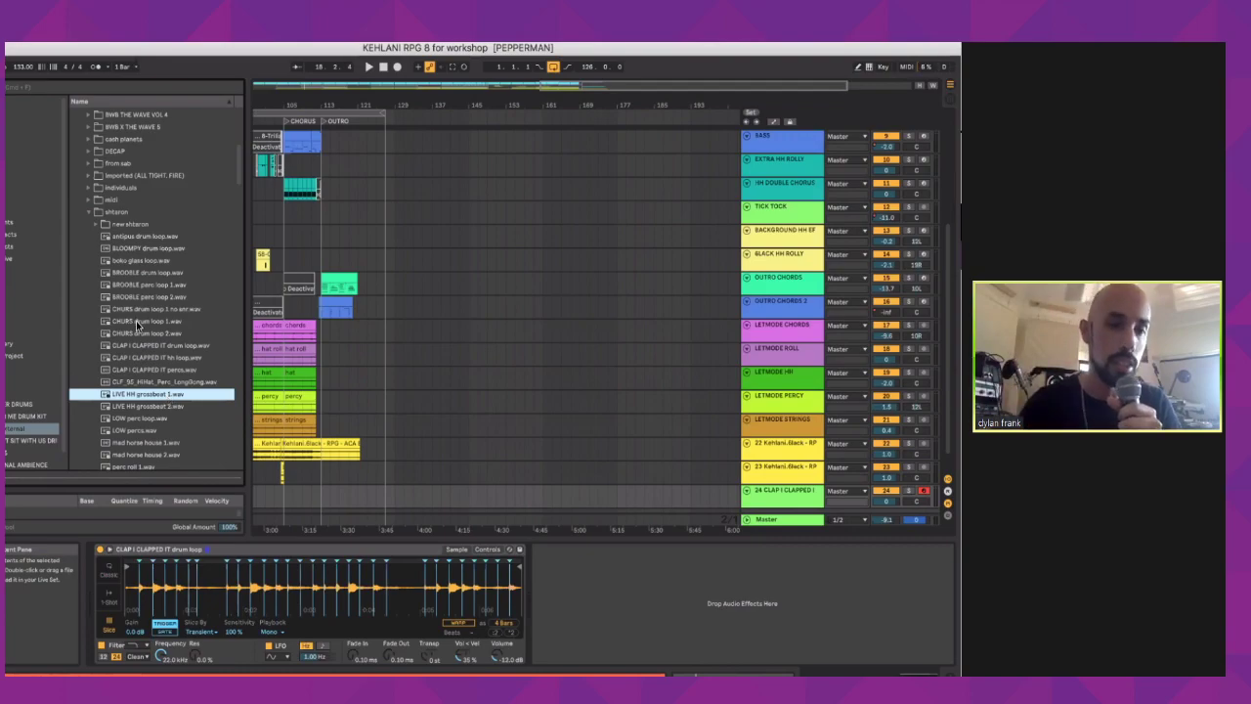
{"action": "left_click", "coordinate": [146, 416]}
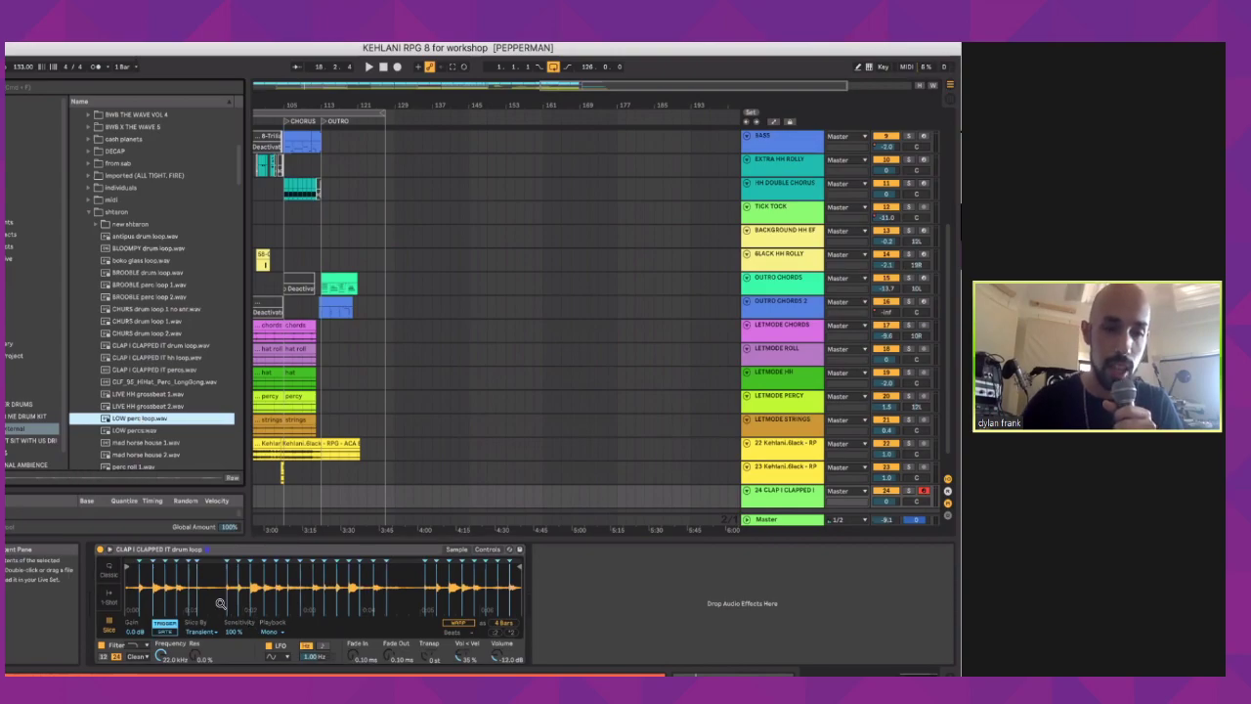
{"action": "left_click_drag", "start_coordinate": [146, 417], "coordinate": [186, 583]}
{"action": "left_click", "coordinate": [106, 629]}
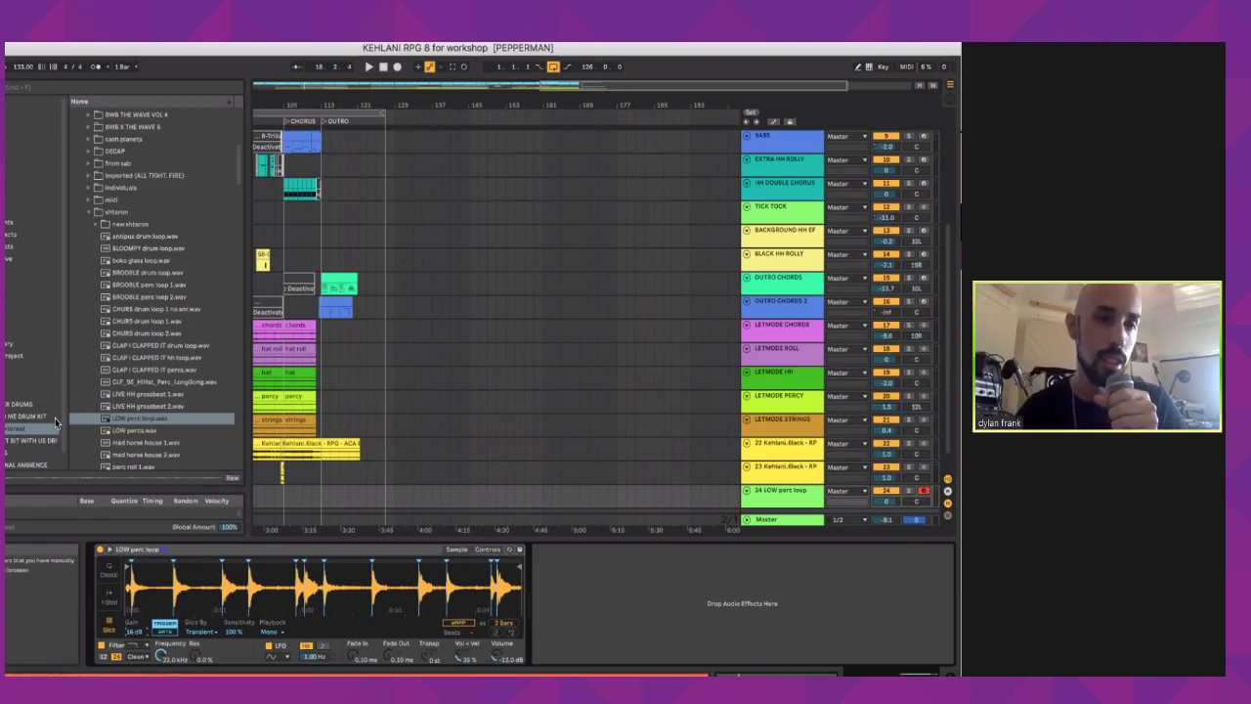
Step: Audition bluebox hh loop.wav from the new shtaron subfolder and load it into Simpler as the sliced sample
{"action": "left_click", "coordinate": [95, 224]}
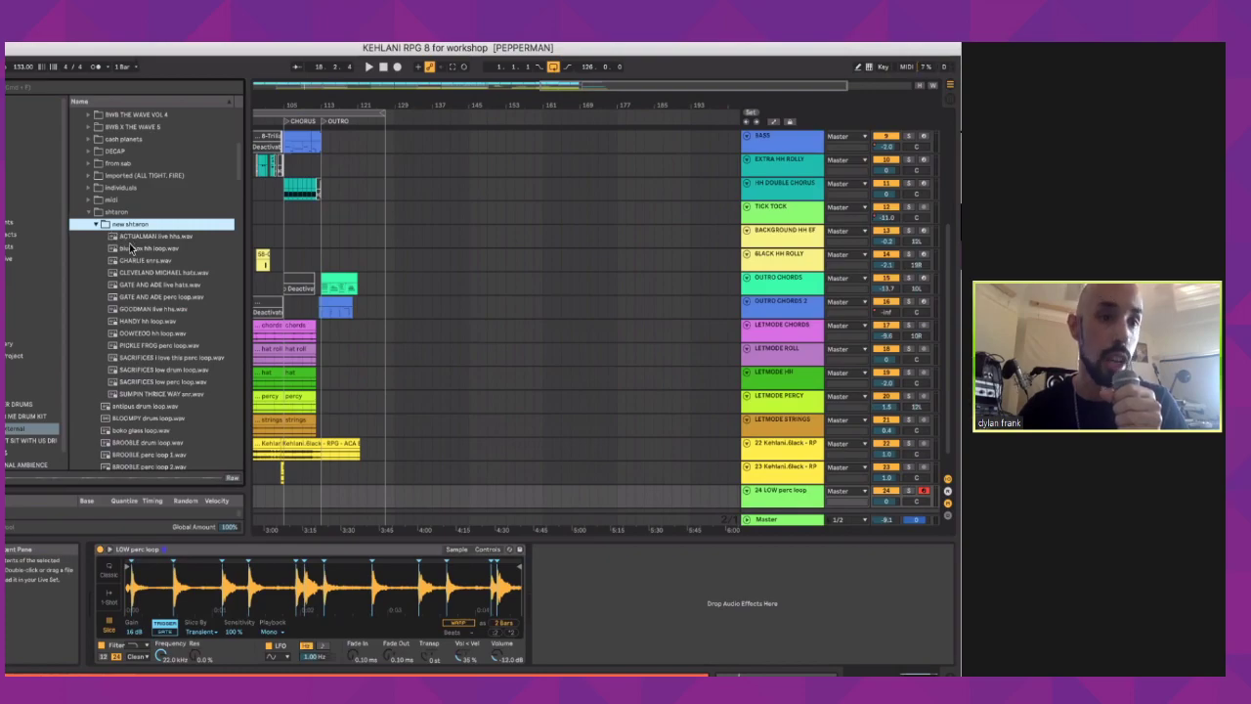
{"action": "left_click", "coordinate": [134, 248]}
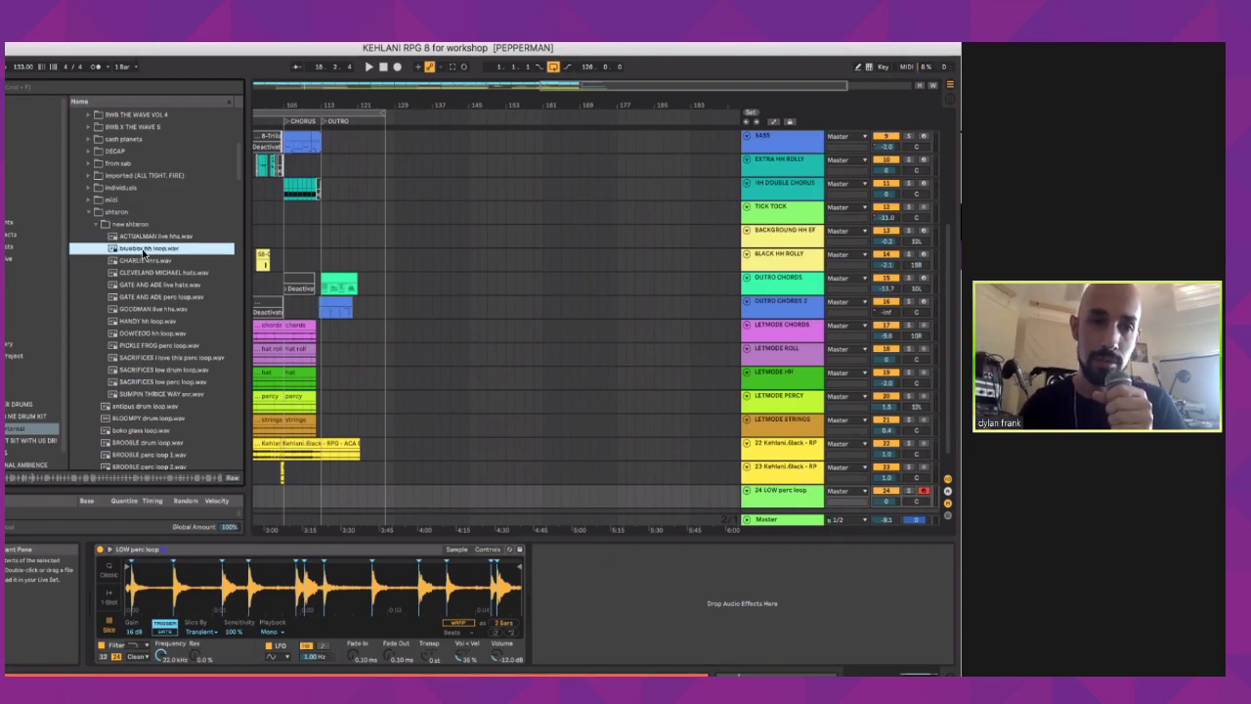
{"action": "left_click_drag", "start_coordinate": [145, 252], "coordinate": [260, 580]}
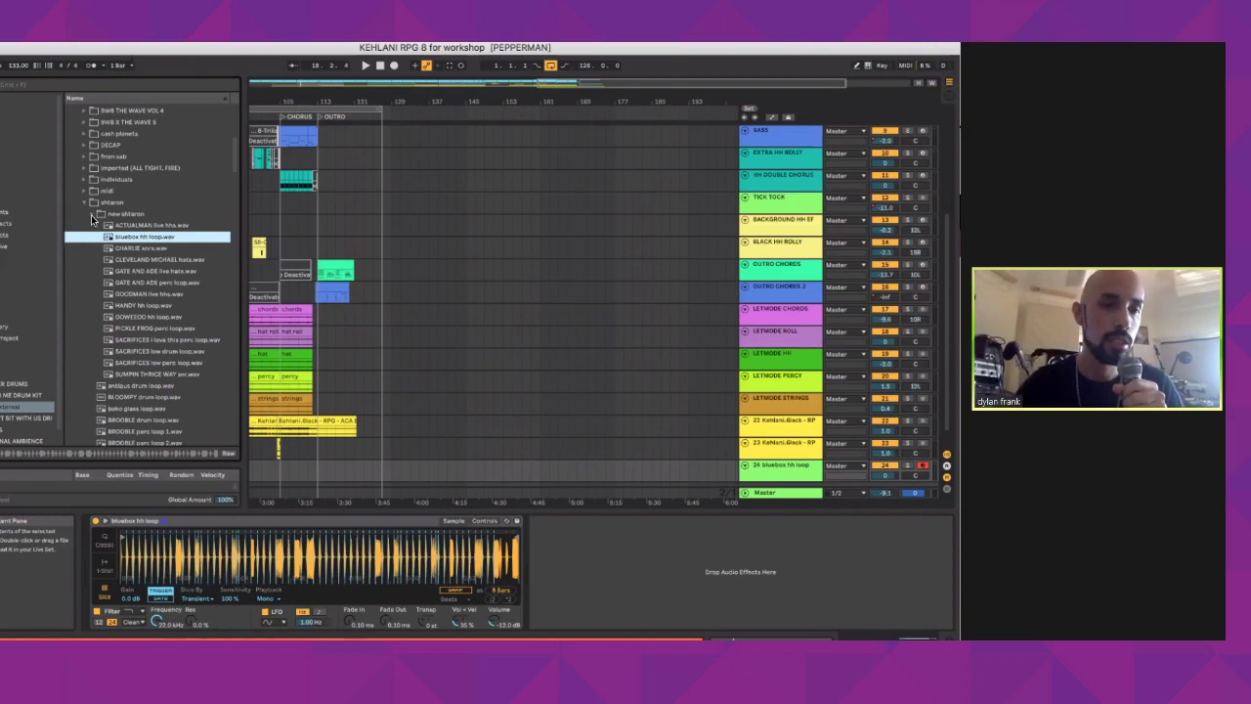
Step: Collapse the expanded drum loop folders and look through the parent library's other folders and individual bottle, cabasa and chopstick samples
{"action": "left_click", "coordinate": [93, 214]}
{"action": "left_click", "coordinate": [83, 203]}
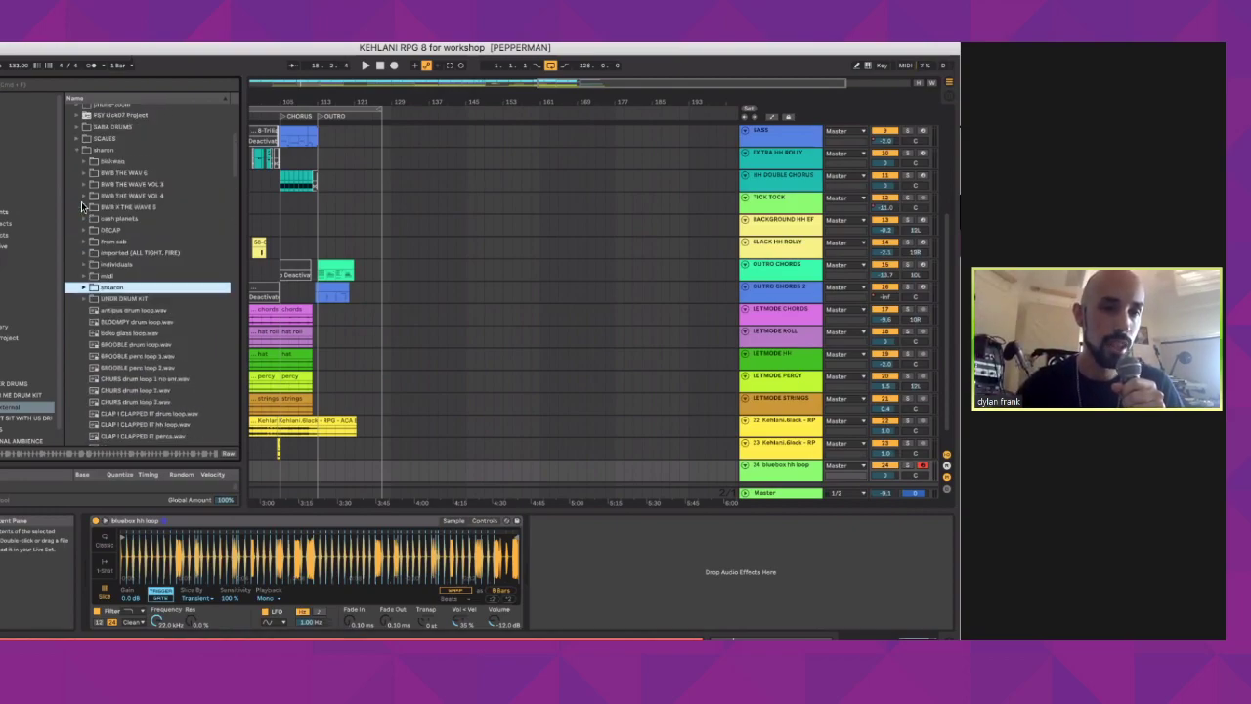
{"action": "scroll", "coordinate": [83, 206], "scroll_direction": "up", "scroll_amount": 3}
{"action": "left_click", "coordinate": [75, 237]}
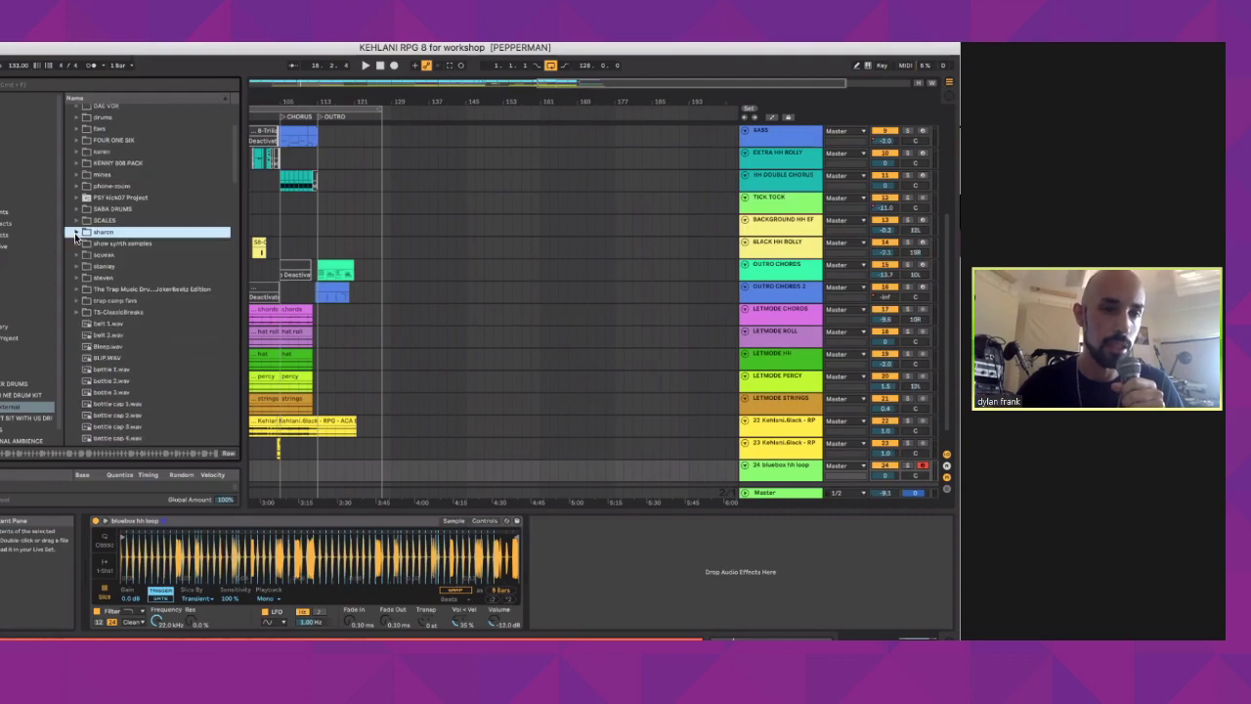
{"action": "scroll", "coordinate": [75, 237], "scroll_direction": "up", "scroll_amount": 3}
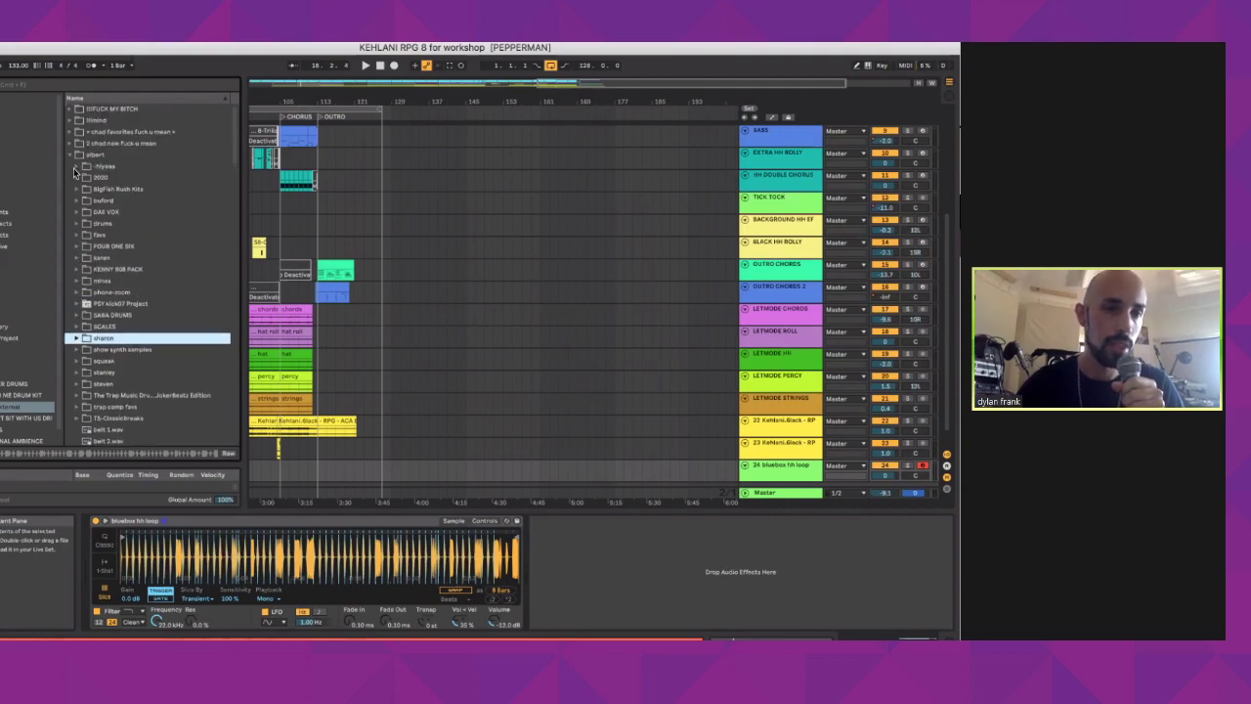
{"action": "scroll", "coordinate": [83, 190], "scroll_direction": "down", "scroll_amount": 8}
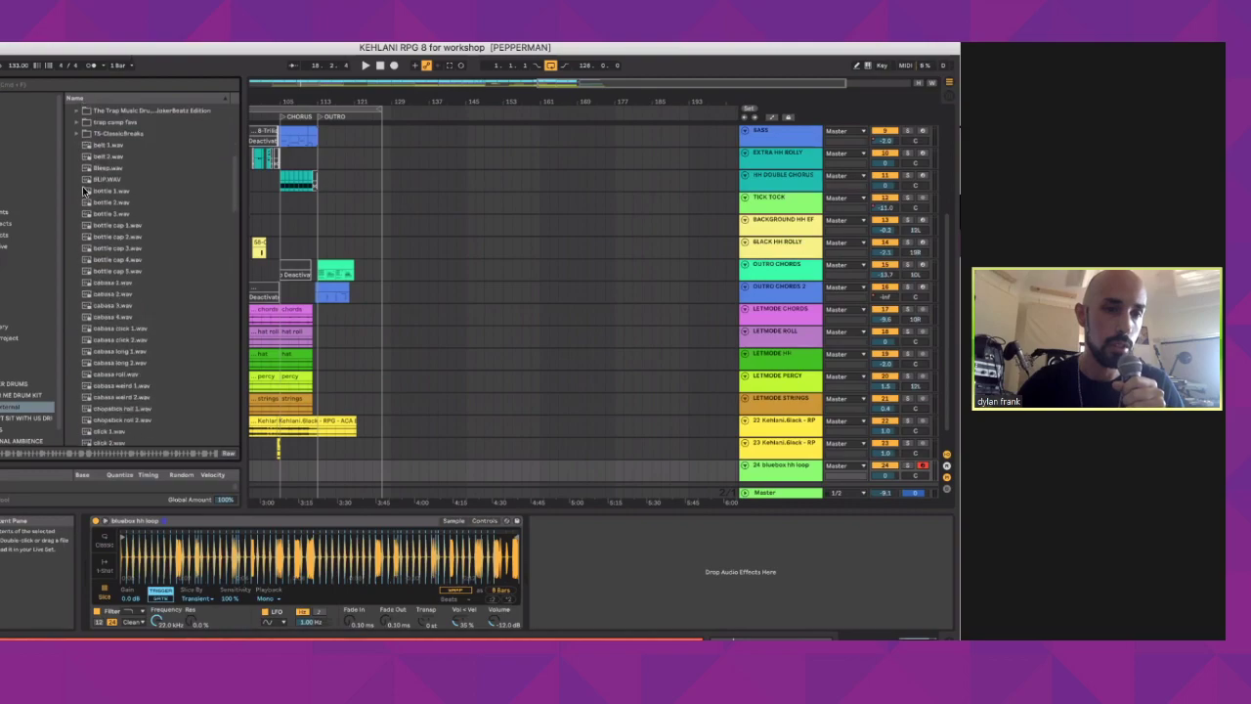
{"action": "scroll", "coordinate": [82, 186], "scroll_direction": "down", "scroll_amount": 2}
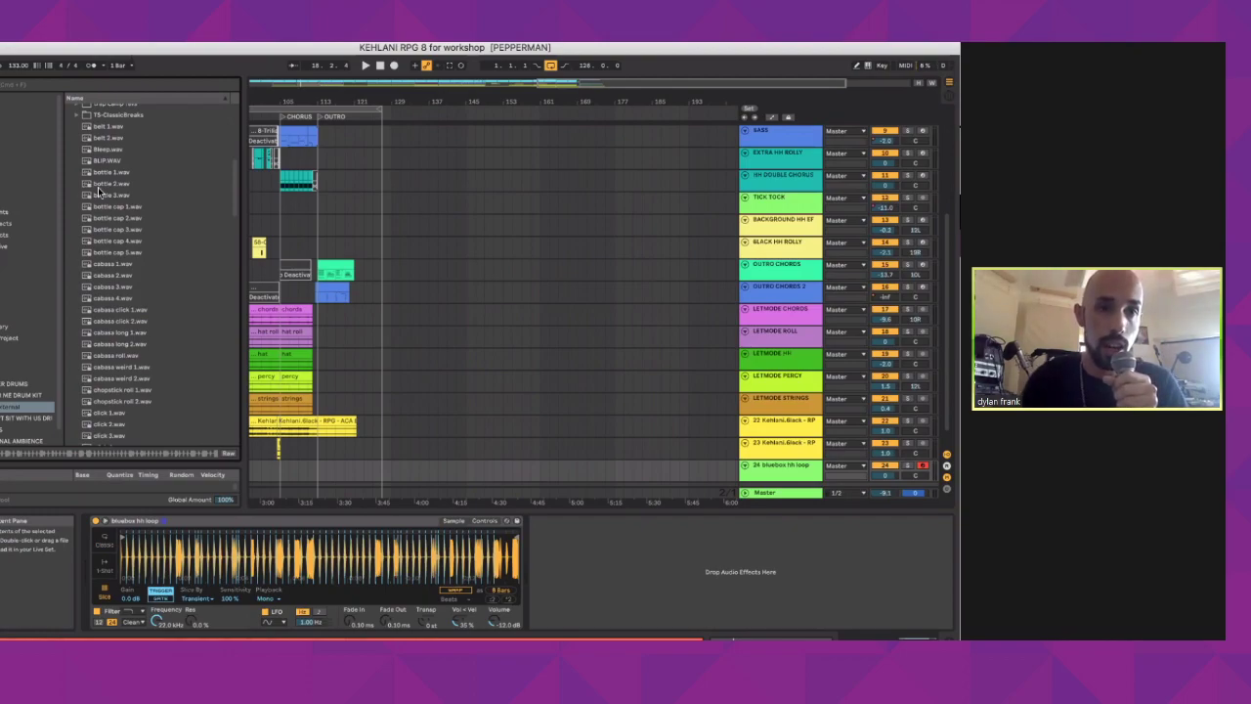
{"action": "scroll", "coordinate": [99, 192], "scroll_direction": "up", "scroll_amount": 5}
{"action": "left_click", "coordinate": [98, 185]}
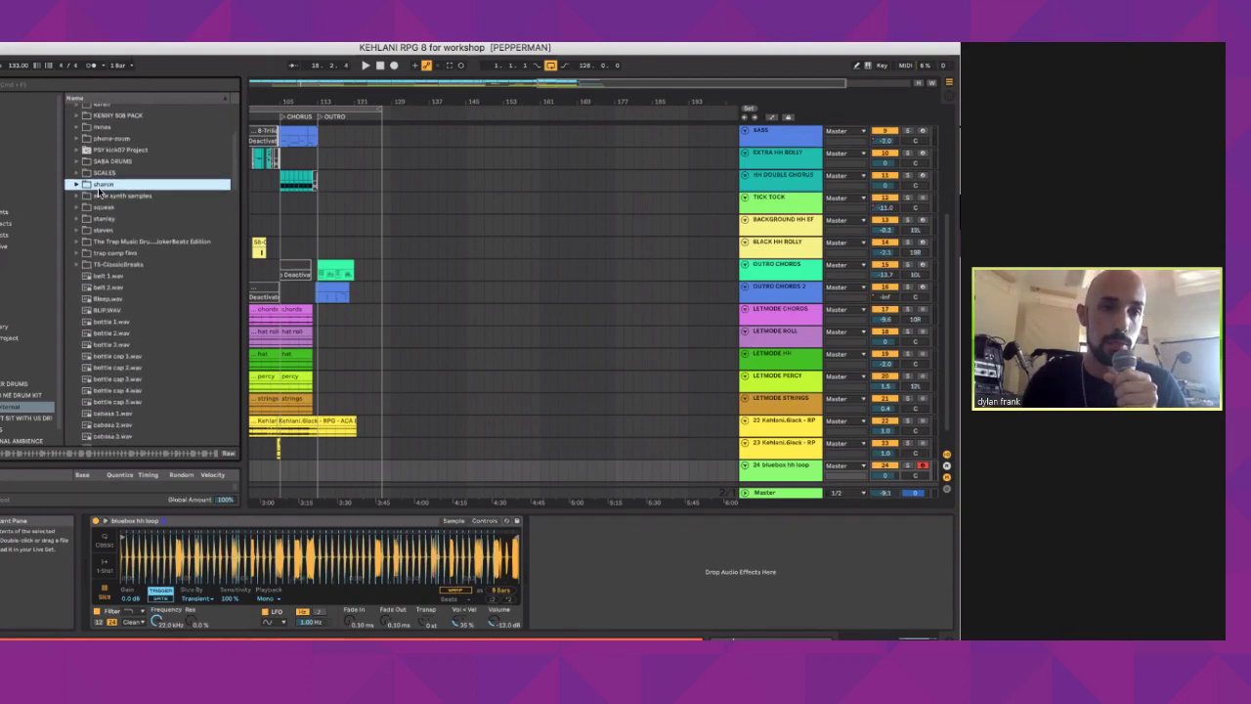
{"action": "scroll", "coordinate": [99, 192], "scroll_direction": "up", "scroll_amount": 4}
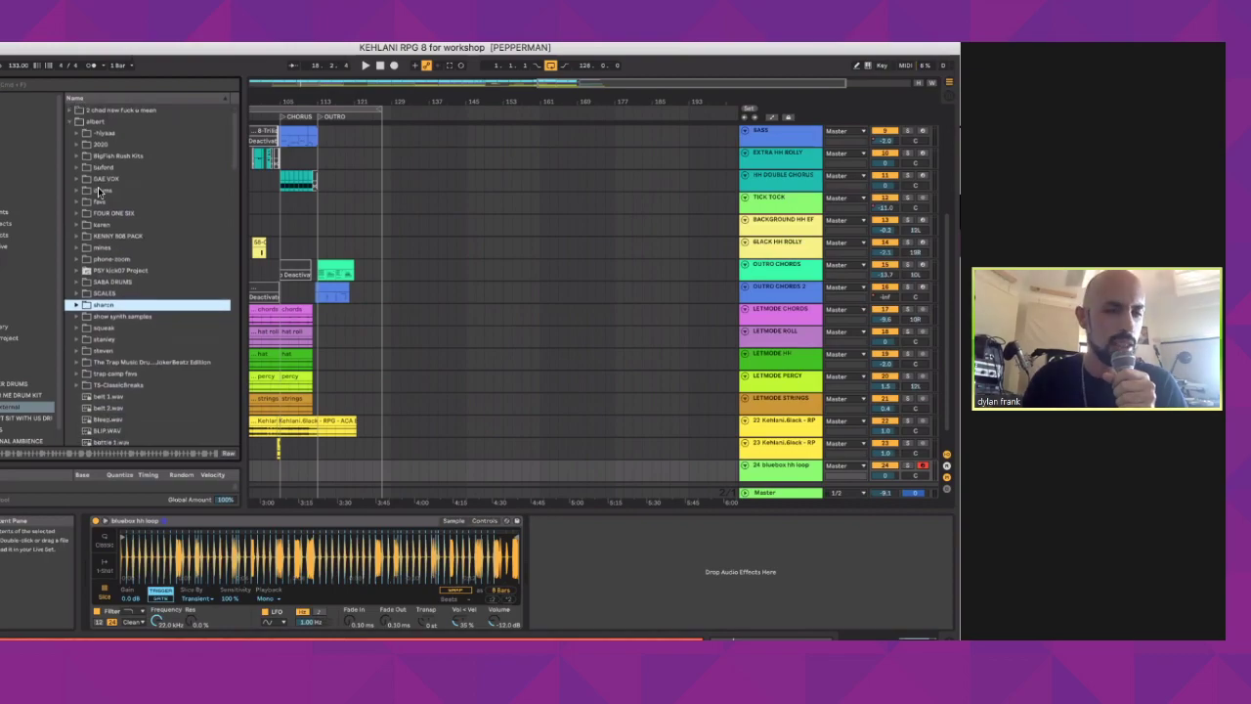
Step: Audition the belt 1, belt 2, Bleep and BLIP one-shot samples in the parent library folder
{"action": "scroll", "coordinate": [99, 191], "scroll_direction": "down", "scroll_amount": 7}
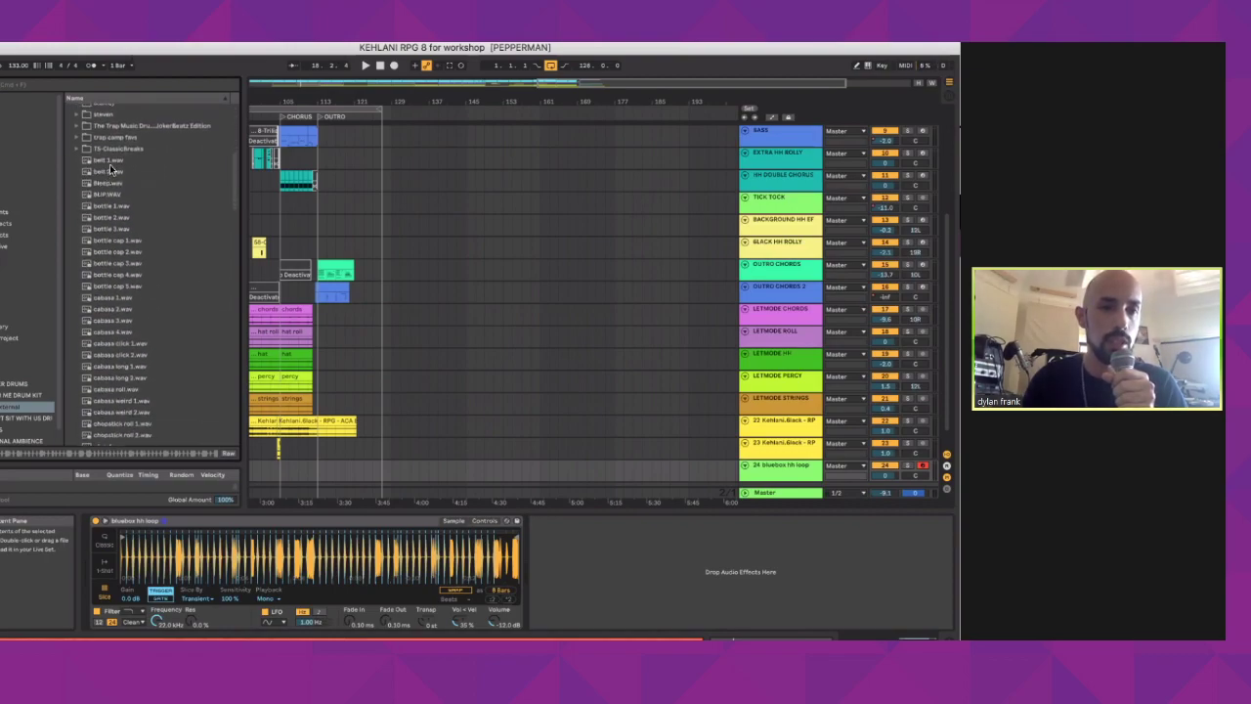
{"action": "left_click", "coordinate": [110, 160]}
{"action": "left_click", "coordinate": [110, 171]}
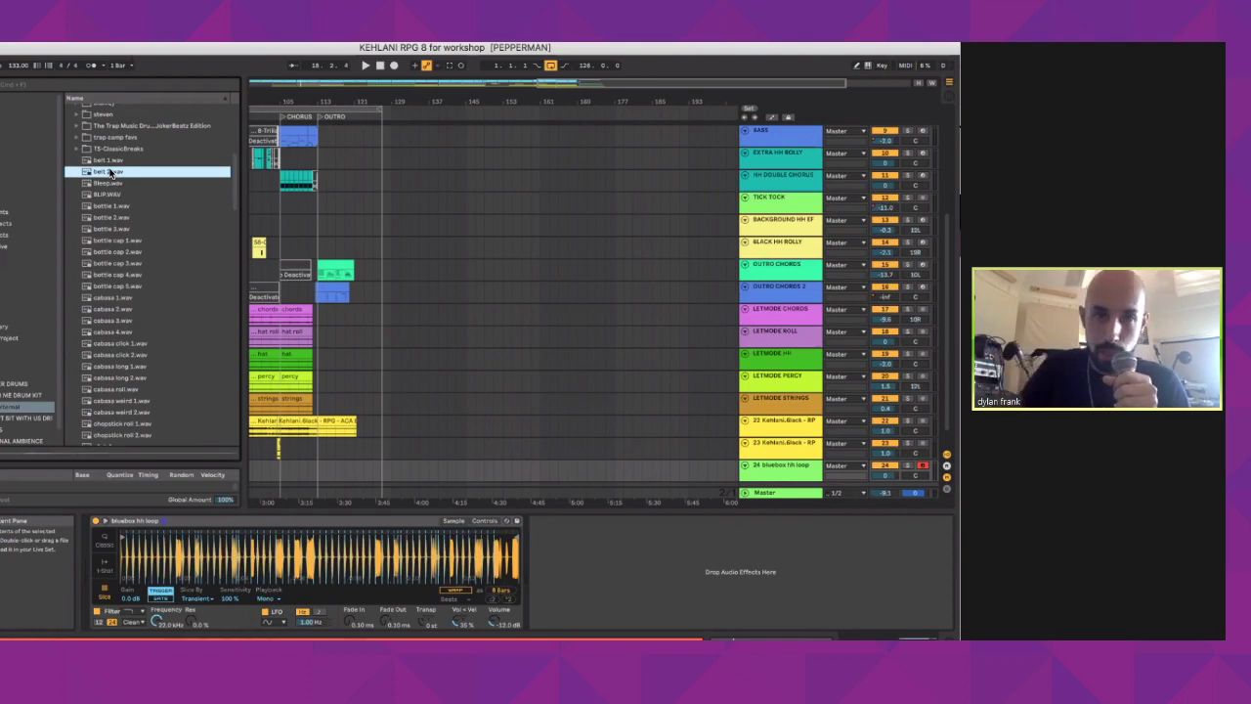
{"action": "left_click", "coordinate": [111, 160]}
{"action": "left_click", "coordinate": [109, 182]}
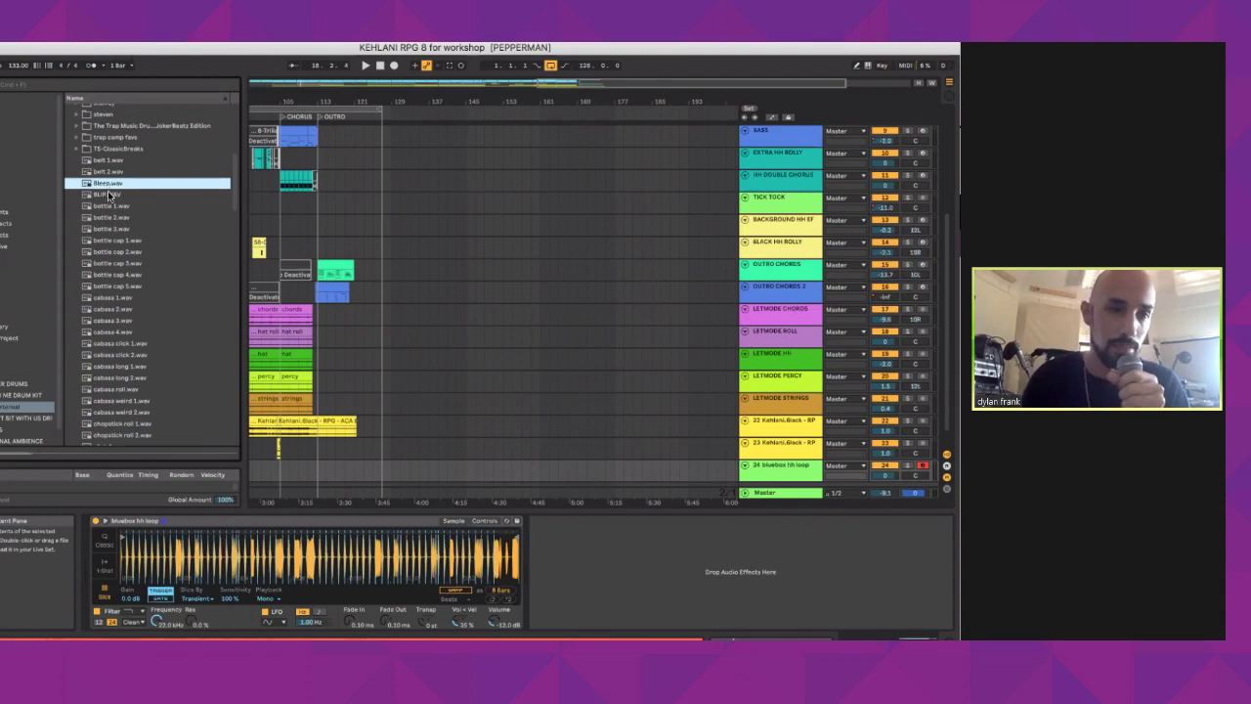
{"action": "left_click", "coordinate": [108, 194]}
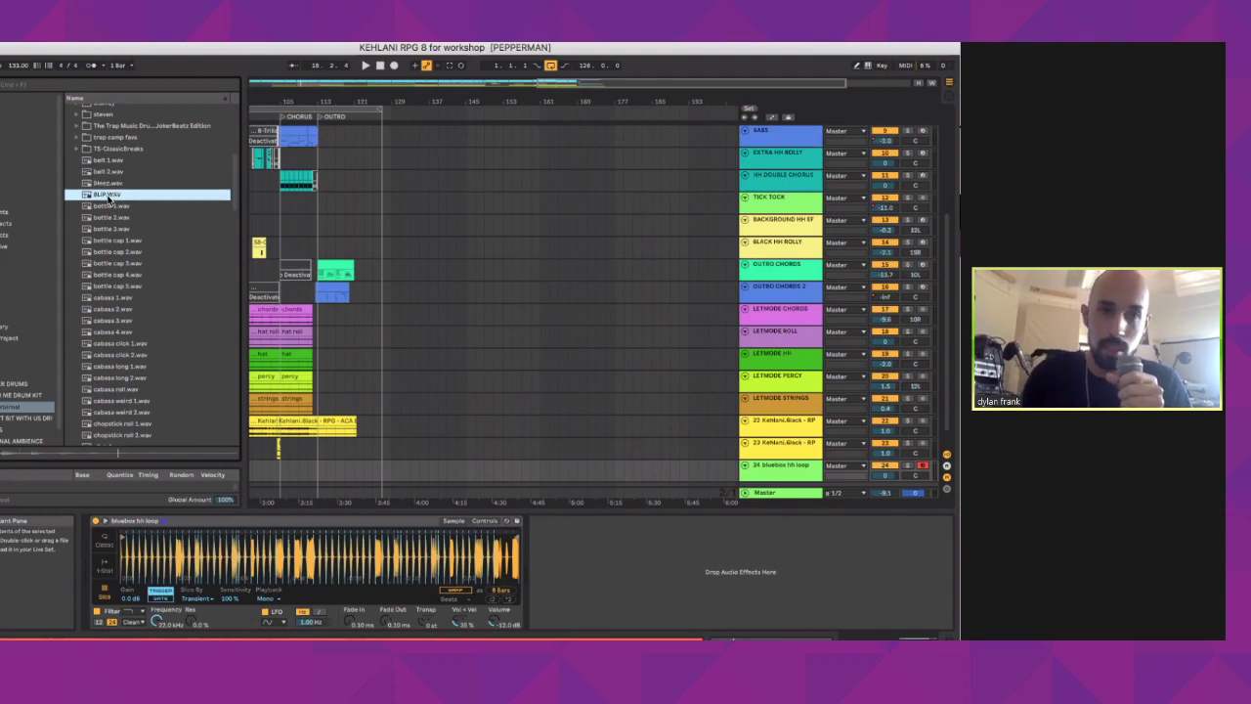
Step: Audition the bottle 1, bottle 2 and bottle 3 samples, going back and forth to compare them
{"action": "left_click", "coordinate": [113, 206]}
{"action": "left_click", "coordinate": [113, 216]}
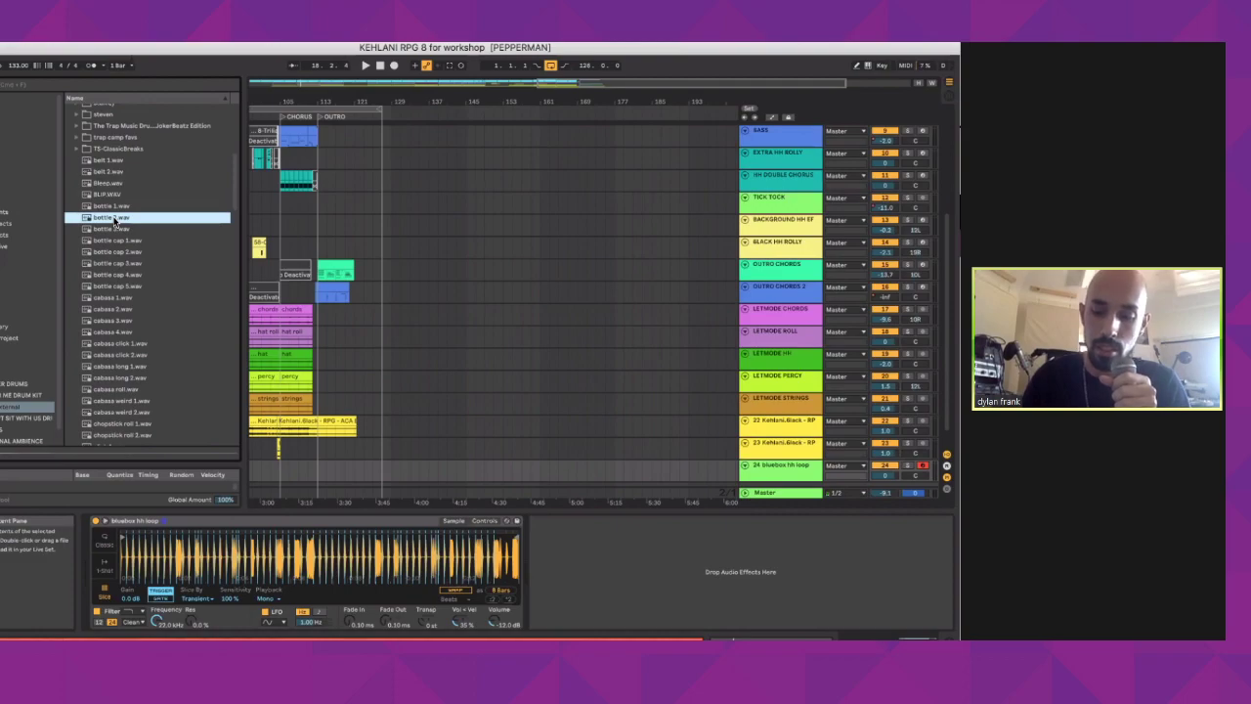
{"action": "key", "text": "Up"}
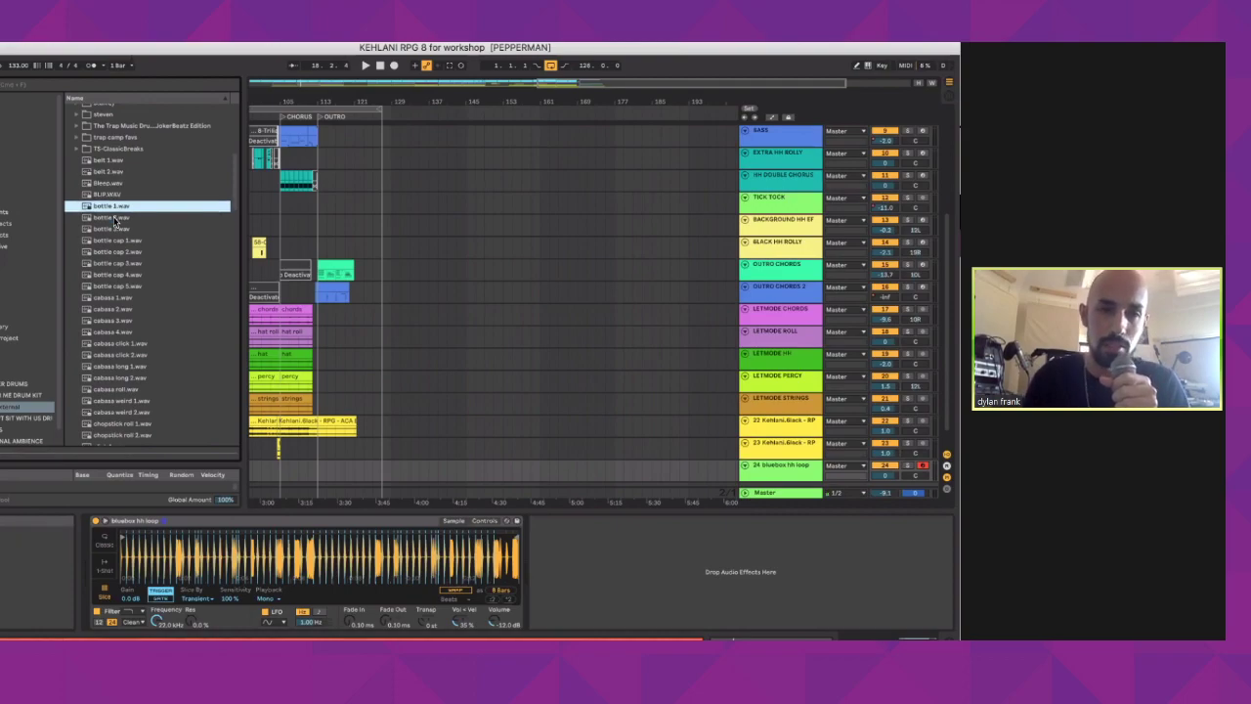
{"action": "key", "text": "Down"}
{"action": "key", "text": "Down"}
{"action": "key", "text": "Up"}
{"action": "key", "text": "Up"}
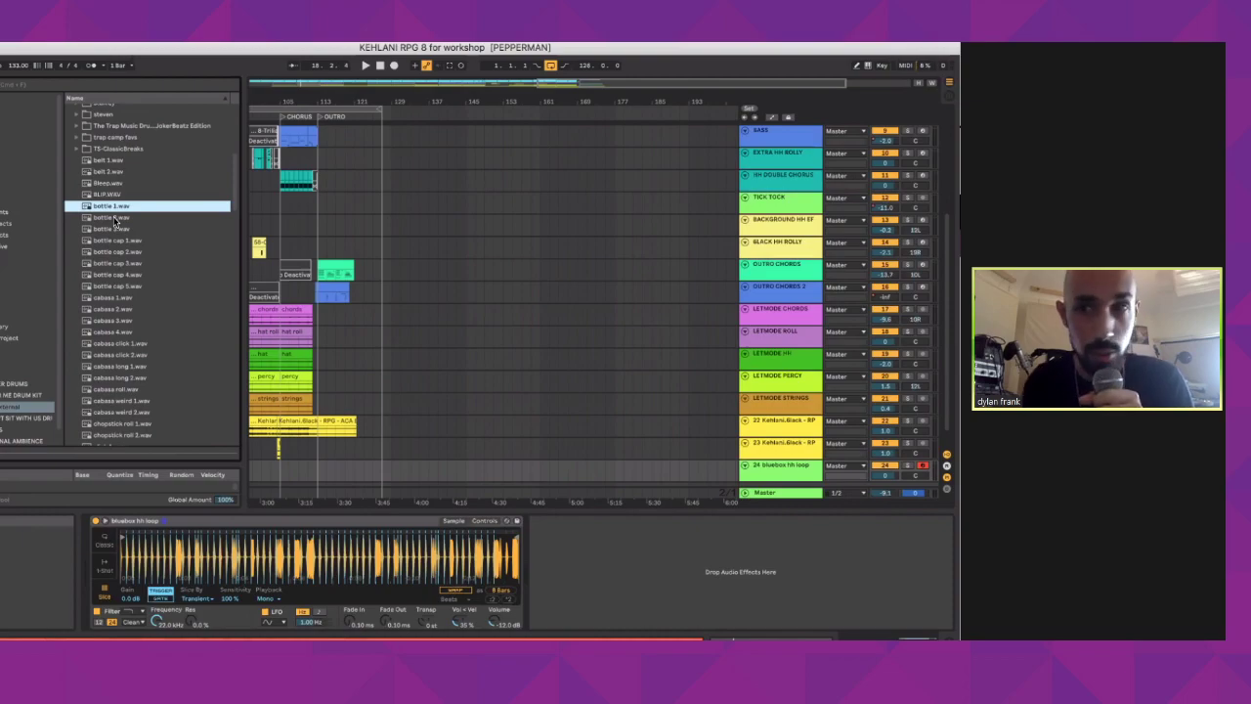
{"action": "key", "text": "Down"}
{"action": "key", "text": "Down"}
Step: Audition the bottle cap samples from bottle cap 1.wav on, continuing to cabasa 1.wav
{"action": "key", "text": "Down"}
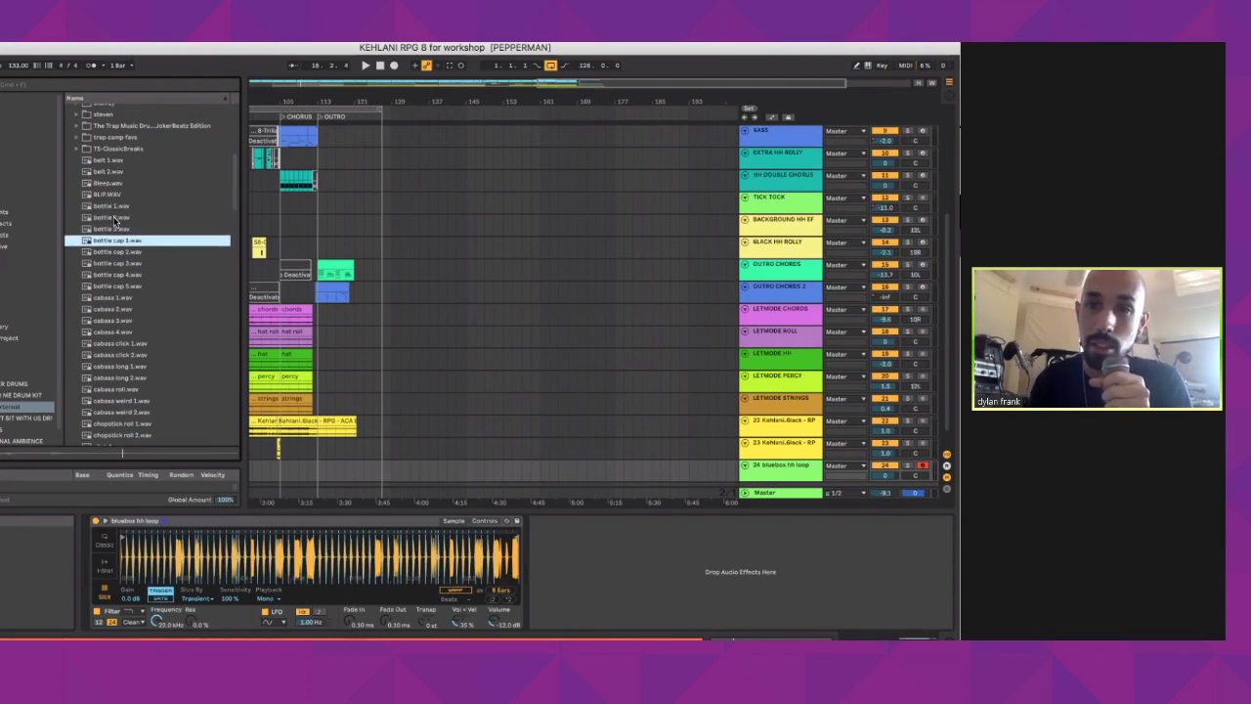
{"action": "key", "text": "Down"}
{"action": "key", "text": "Down"}
{"action": "key", "text": "Down"}
{"action": "key", "text": "Down"}
{"action": "key", "text": "Down"}
{"action": "key", "text": "Down"}
{"action": "key", "text": "Down"}
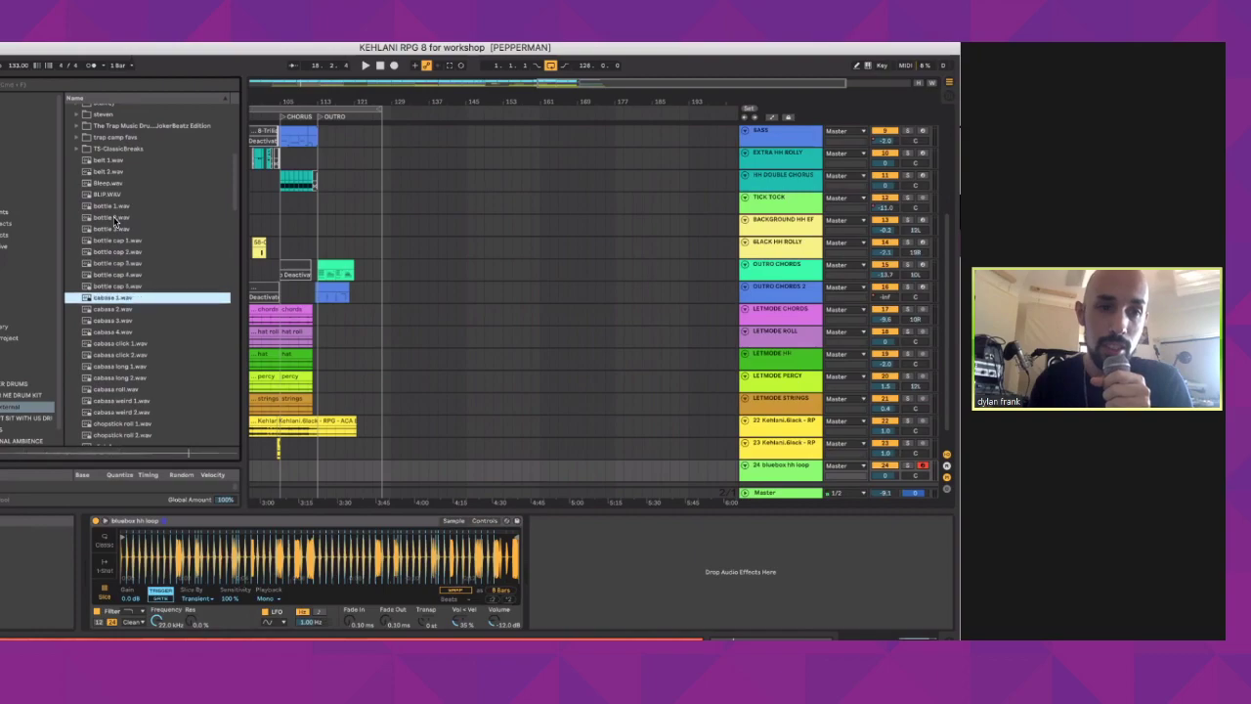
Step: Audition the remaining cabasa samples, including the click, long, roll and weird variations
{"action": "key", "text": "Down"}
{"action": "key", "text": "Down"}
{"action": "key", "text": "Down"}
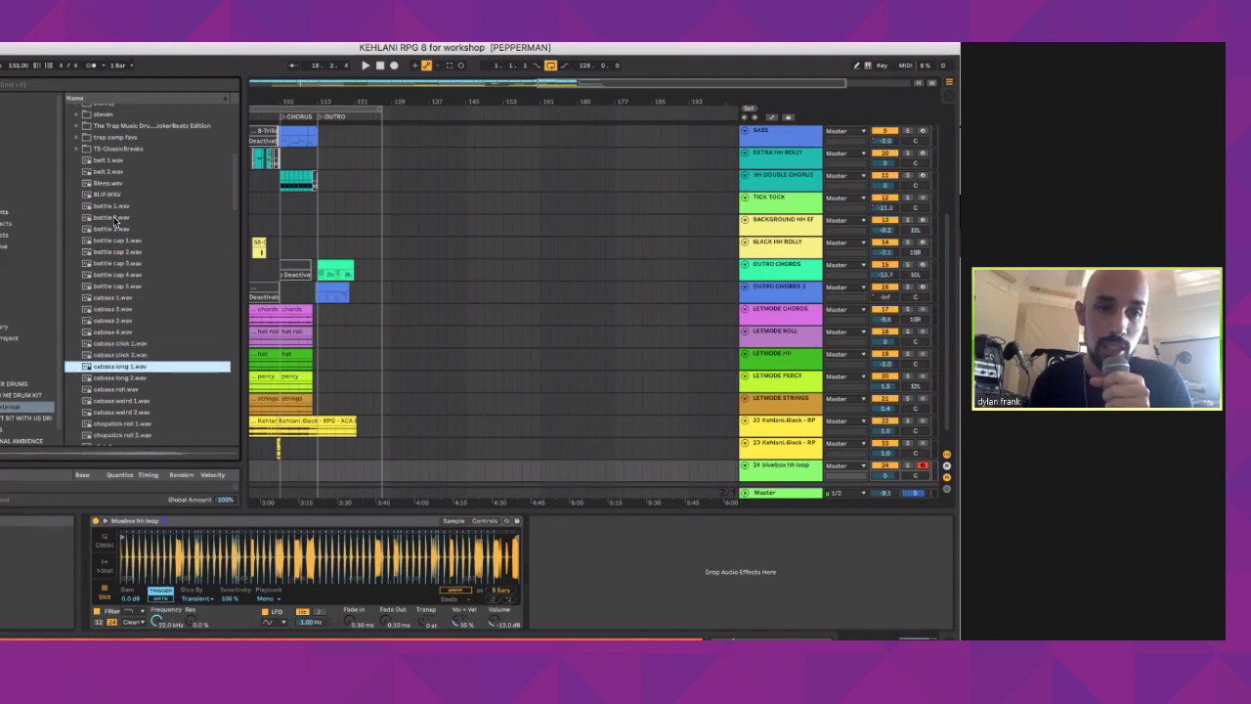
{"action": "key", "text": "Down"}
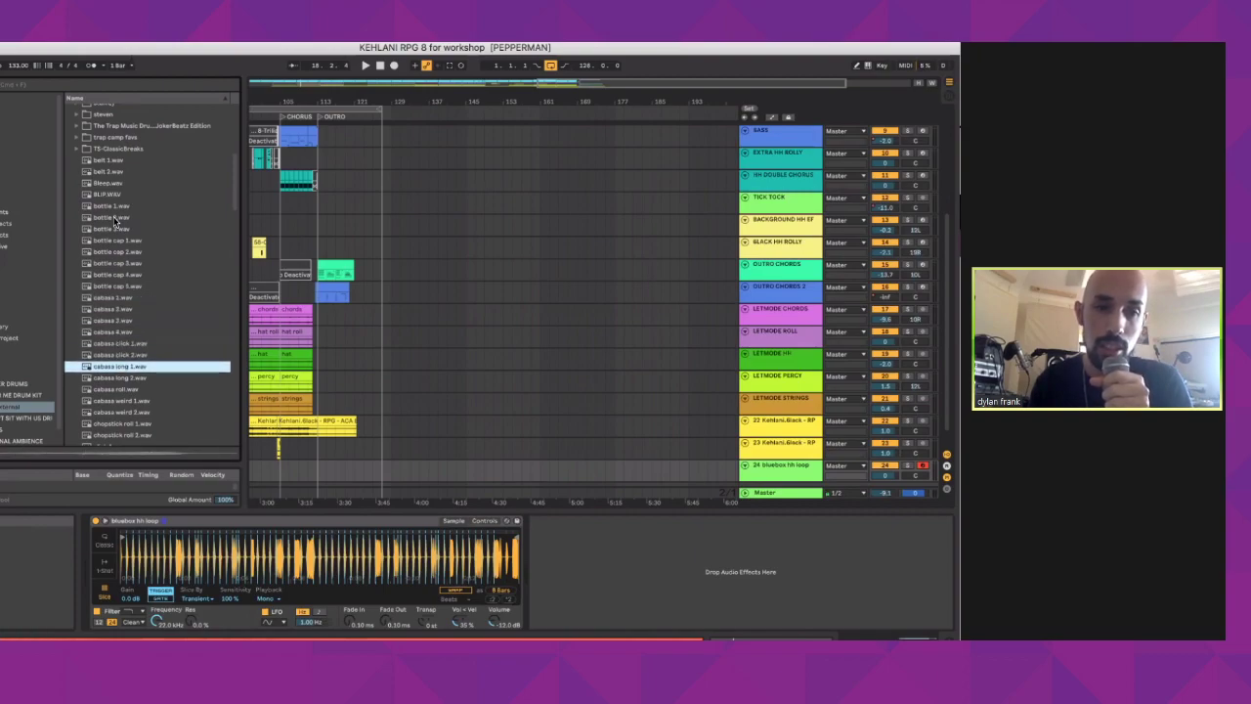
{"action": "key", "text": "Down"}
{"action": "key", "text": "Down"}
{"action": "scroll", "coordinate": [114, 222], "scroll_direction": "down", "scroll_amount": 3}
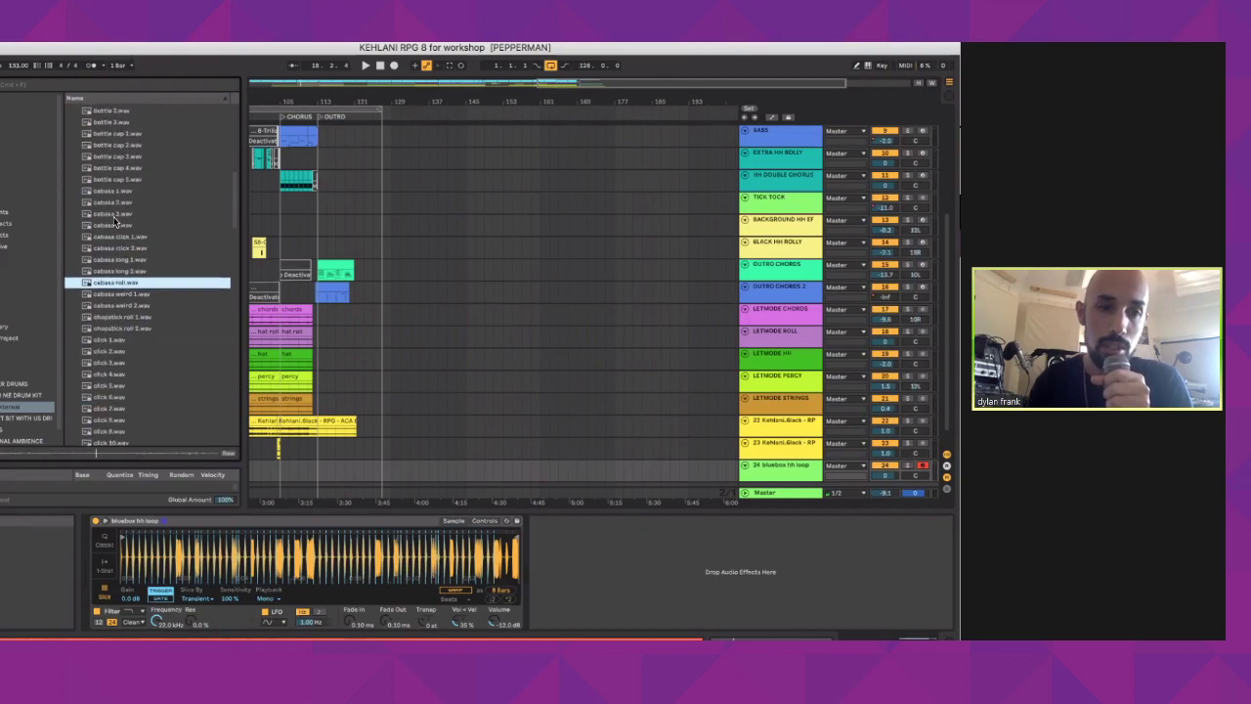
{"action": "scroll", "coordinate": [117, 235], "scroll_direction": "down", "scroll_amount": 1}
{"action": "left_click", "coordinate": [125, 264]}
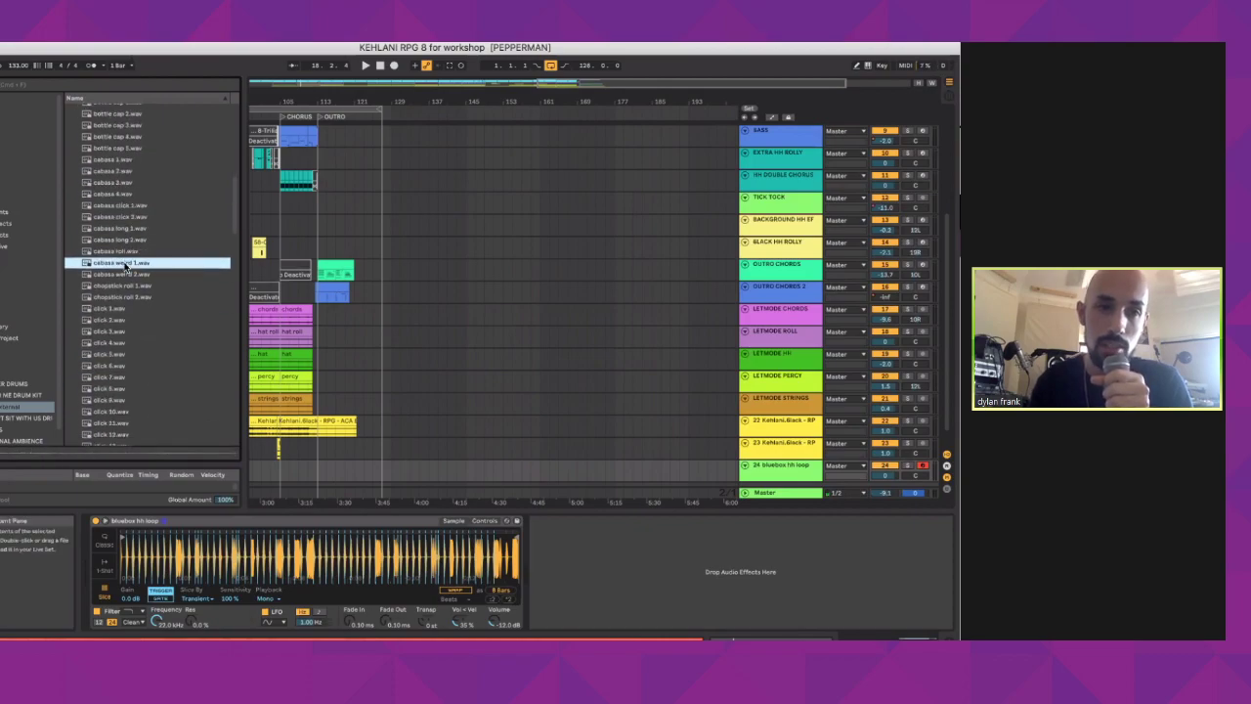
{"action": "key", "text": "Down"}
Step: Audition the two chopstick roll samples and click 1.wav
{"action": "key", "text": "Down"}
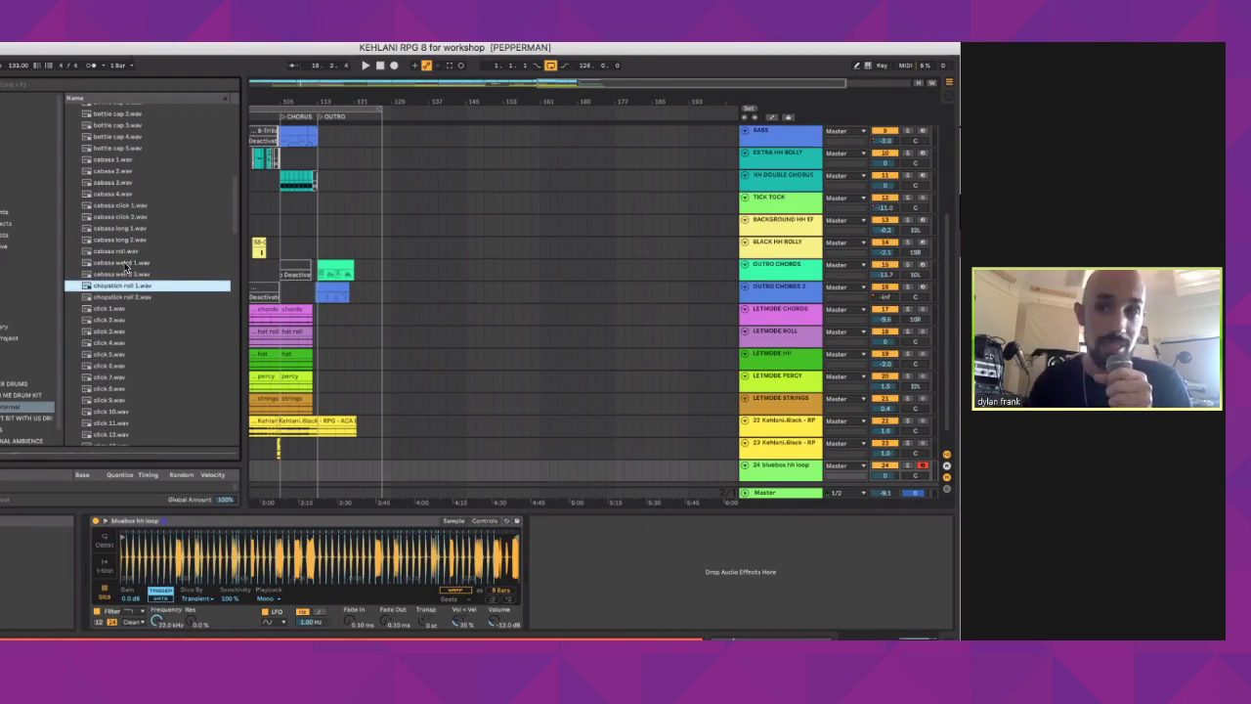
{"action": "key", "text": "Down"}
{"action": "key", "text": "Down"}
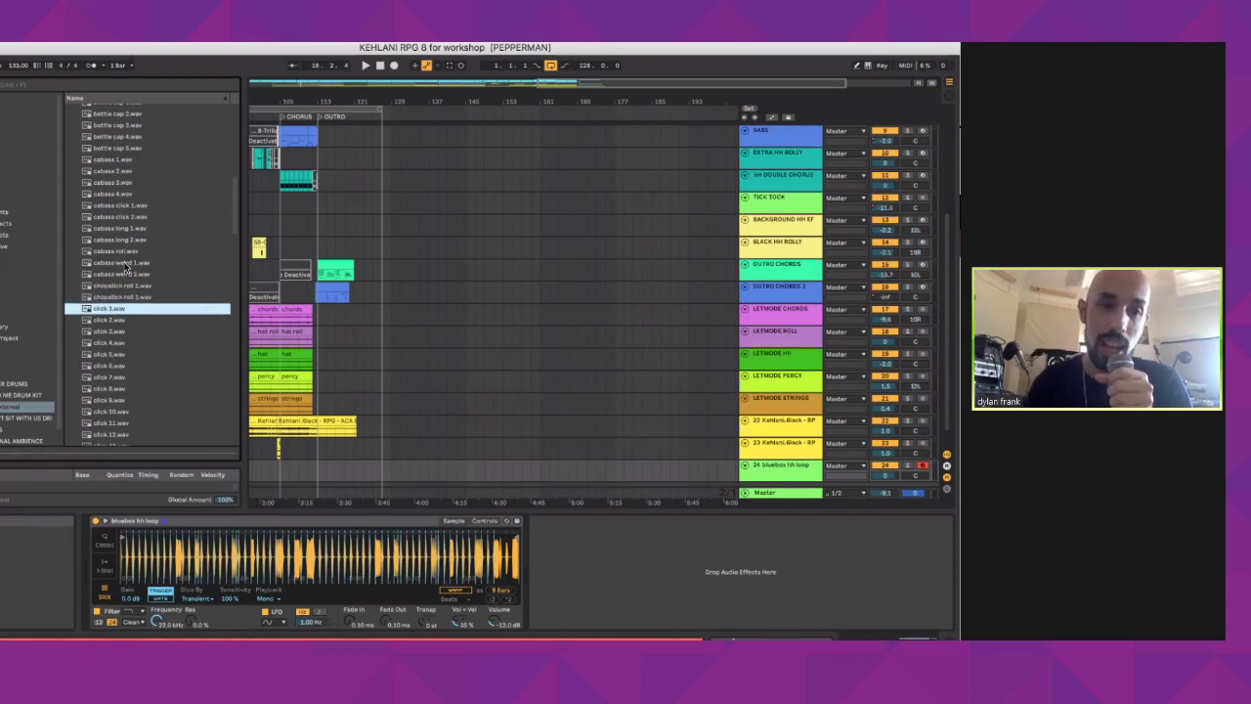
Step: Audition the numbered click samples from click 2.wav through click 23.wav, continuing to index card 1.wav
{"action": "scroll", "coordinate": [125, 266], "scroll_direction": "down", "scroll_amount": 5}
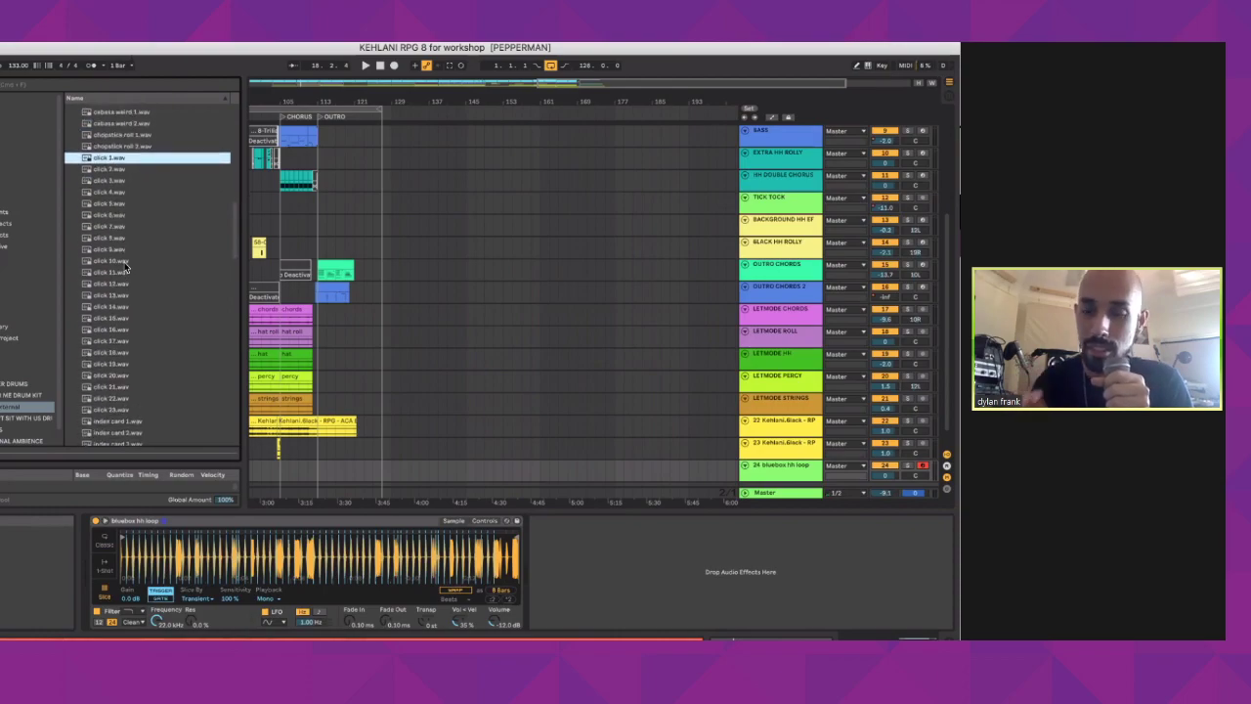
{"action": "key", "text": "Down"}
{"action": "key", "text": "Down"}
{"action": "key", "text": "Down"}
{"action": "key", "text": "Down"}
{"action": "key", "text": "Down"}
{"action": "key", "text": "Down"}
{"action": "key", "text": "Down"}
{"action": "key", "text": "Down"}
{"action": "key", "text": "Down"}
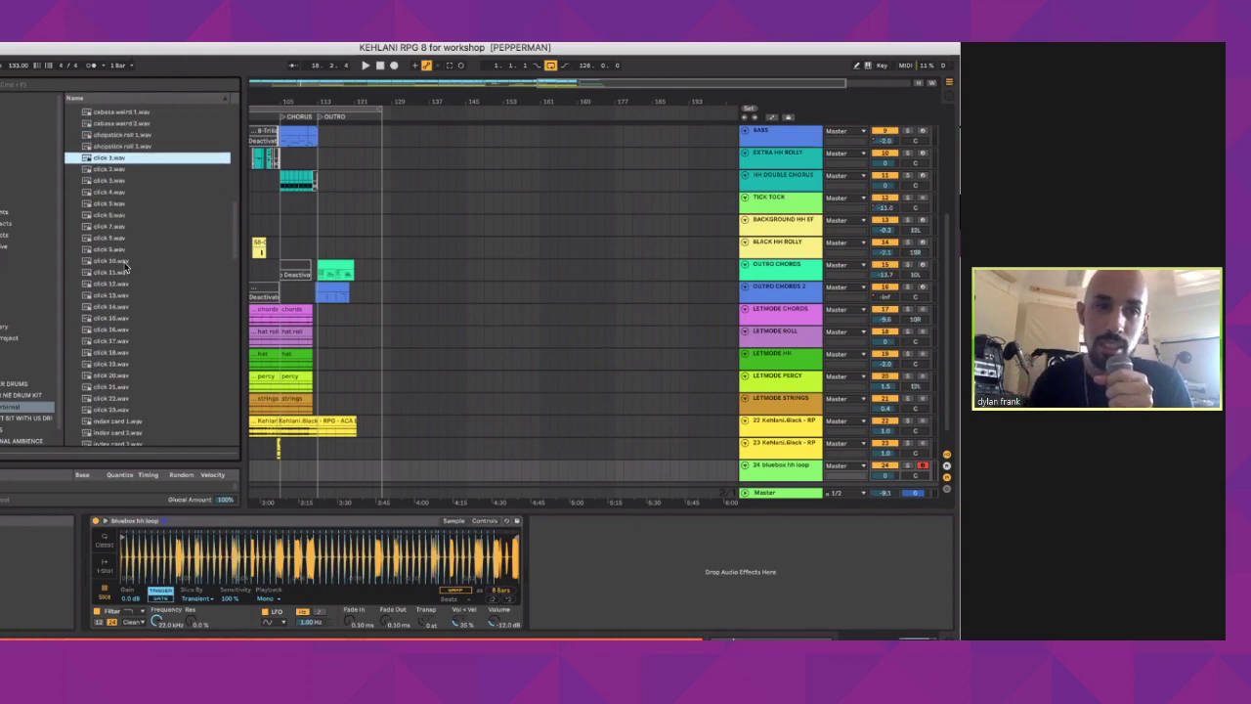
{"action": "key", "text": "Down"}
{"action": "key", "text": "Down"}
{"action": "key", "text": "Down"}
{"action": "key", "text": "Down"}
{"action": "key", "text": "Down"}
{"action": "key", "text": "Down"}
{"action": "key", "text": "Down"}
{"action": "key", "text": "Down"}
{"action": "key", "text": "Down"}
{"action": "key", "text": "Down"}
{"action": "key", "text": "Down"}
{"action": "key", "text": "Down"}
{"action": "key", "text": "Down"}
{"action": "key", "text": "Down"}
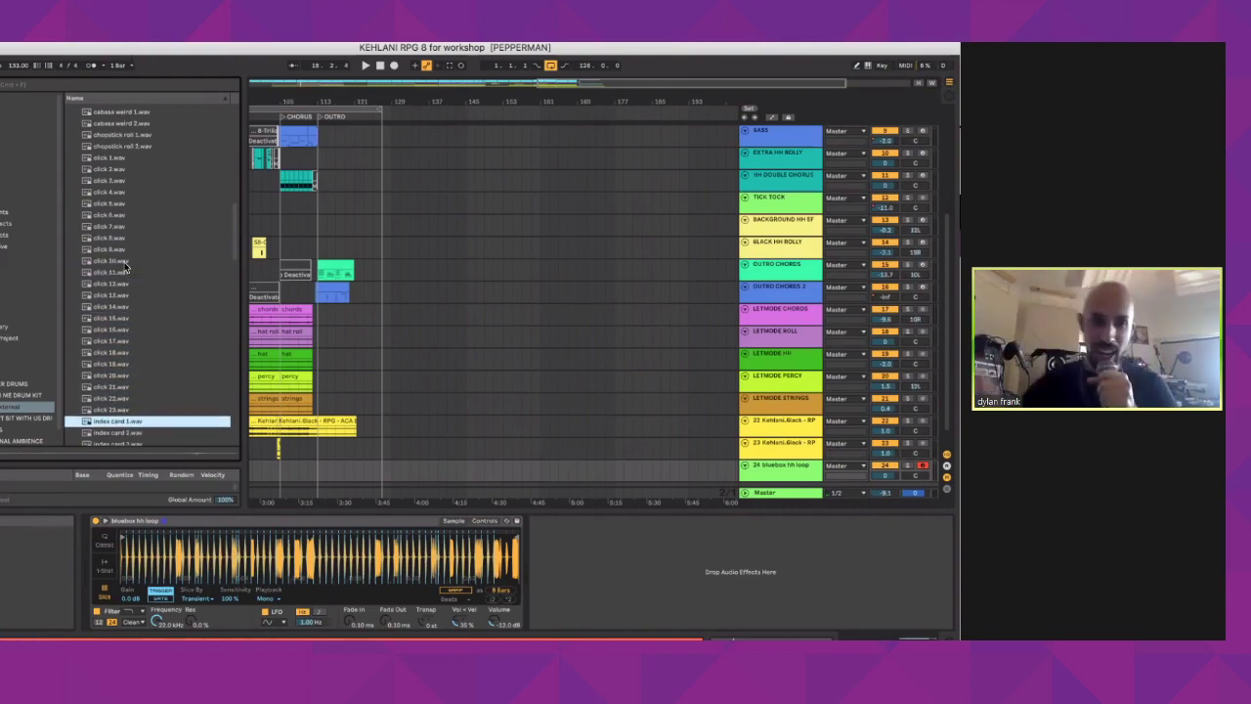
Step: Audition the remaining index card samples and KBclick 1.wav
{"action": "scroll", "coordinate": [125, 267], "scroll_direction": "down", "scroll_amount": 3}
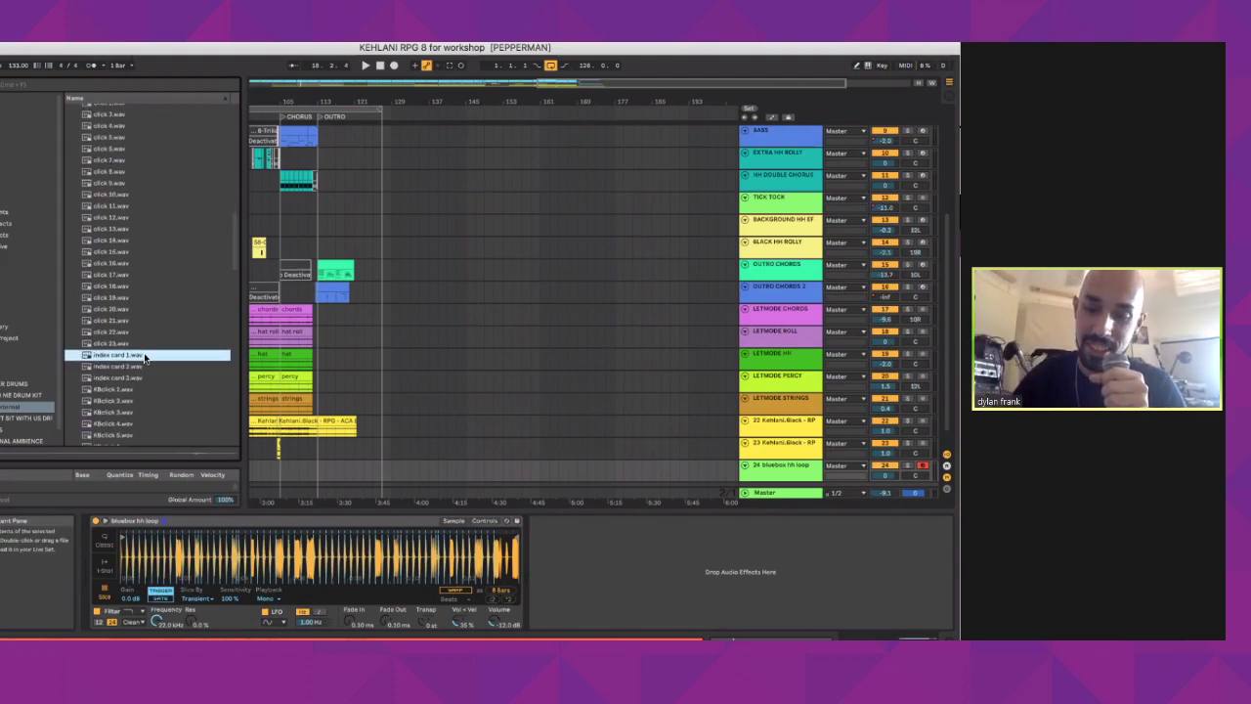
{"action": "key", "text": "Down"}
{"action": "key", "text": "Down"}
{"action": "key", "text": "Down"}
{"action": "key", "text": "Down"}
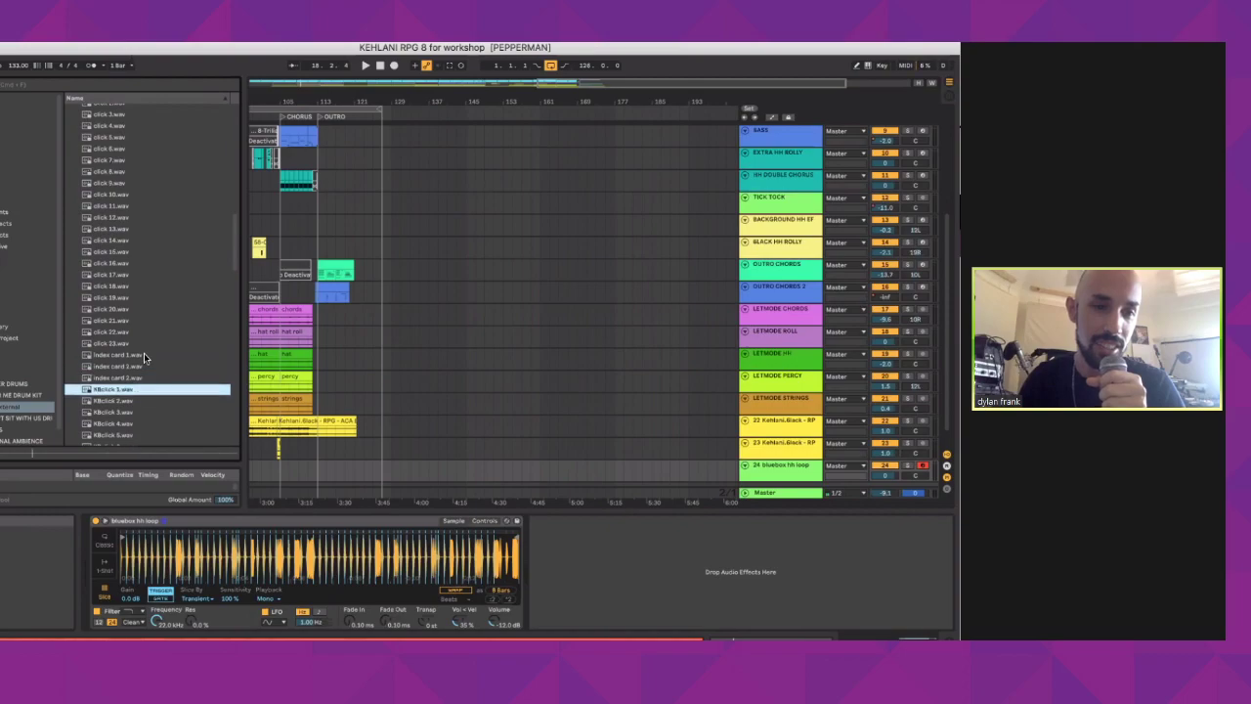
{"action": "key", "text": "Up"}
Step: Audition the following KBclick samples in order up to KBclick 13.wav
{"action": "scroll", "coordinate": [144, 358], "scroll_direction": "down", "scroll_amount": 5}
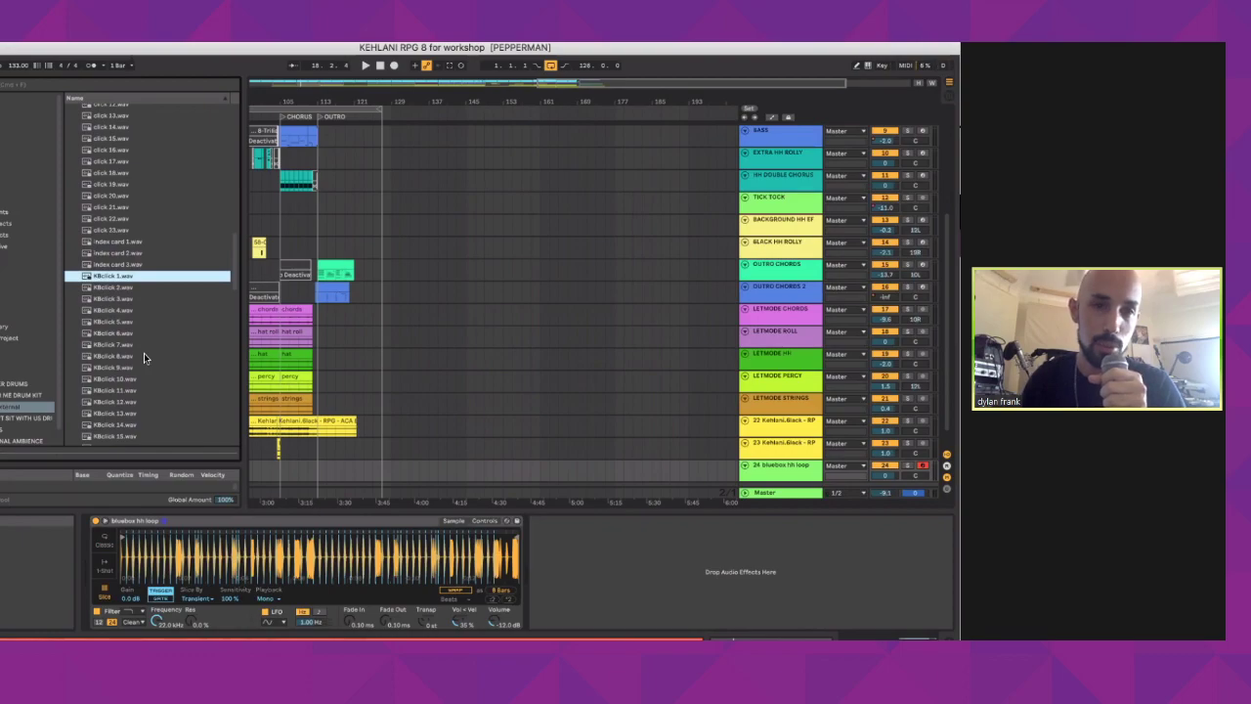
{"action": "key", "text": "Down"}
{"action": "key", "text": "Down"}
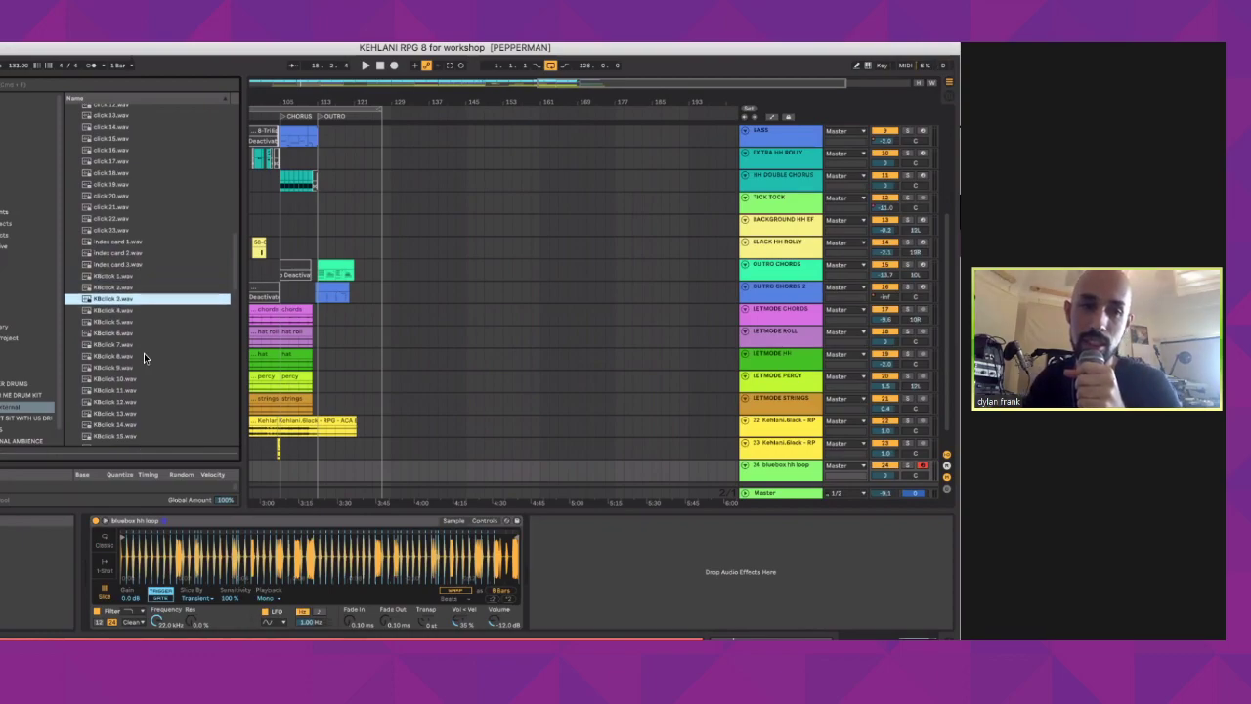
{"action": "key", "text": "Down"}
{"action": "key", "text": "Down"}
{"action": "key", "text": "Down"}
{"action": "key", "text": "Down"}
{"action": "key", "text": "Down"}
{"action": "key", "text": "Down"}
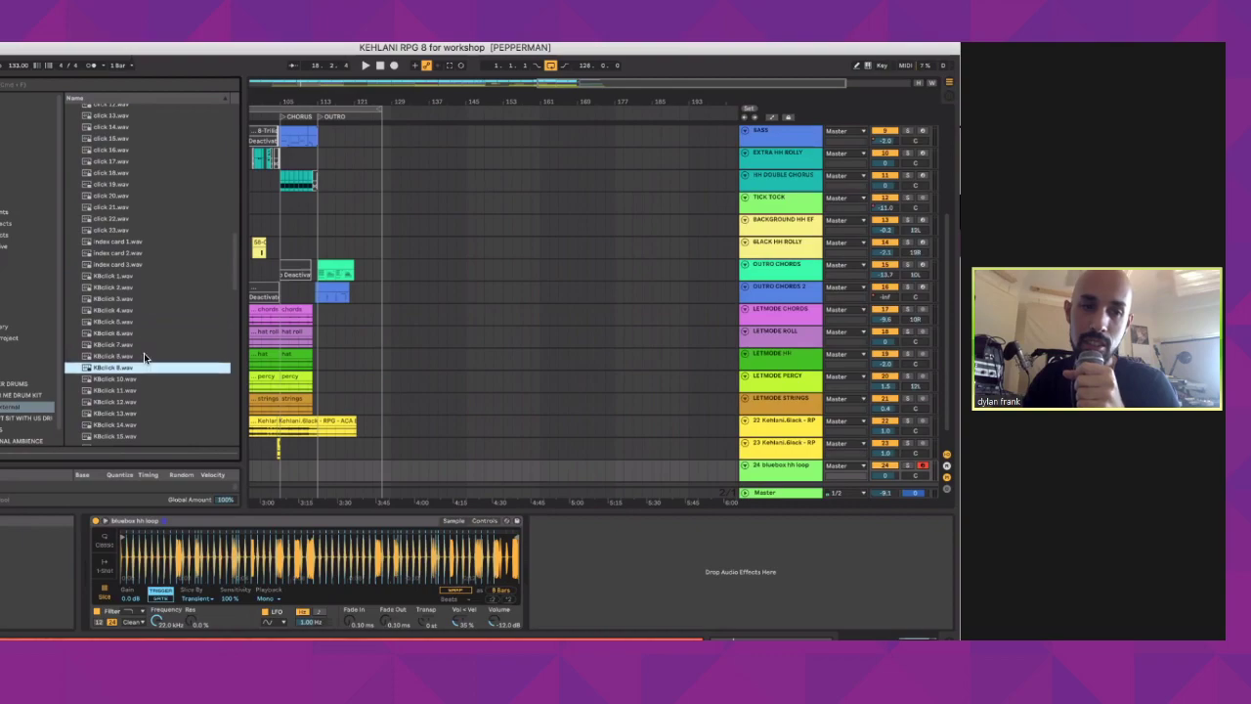
{"action": "key", "text": "Down"}
{"action": "key", "text": "Down"}
{"action": "key", "text": "Down"}
{"action": "key", "text": "Down"}
{"action": "key", "text": "Down"}
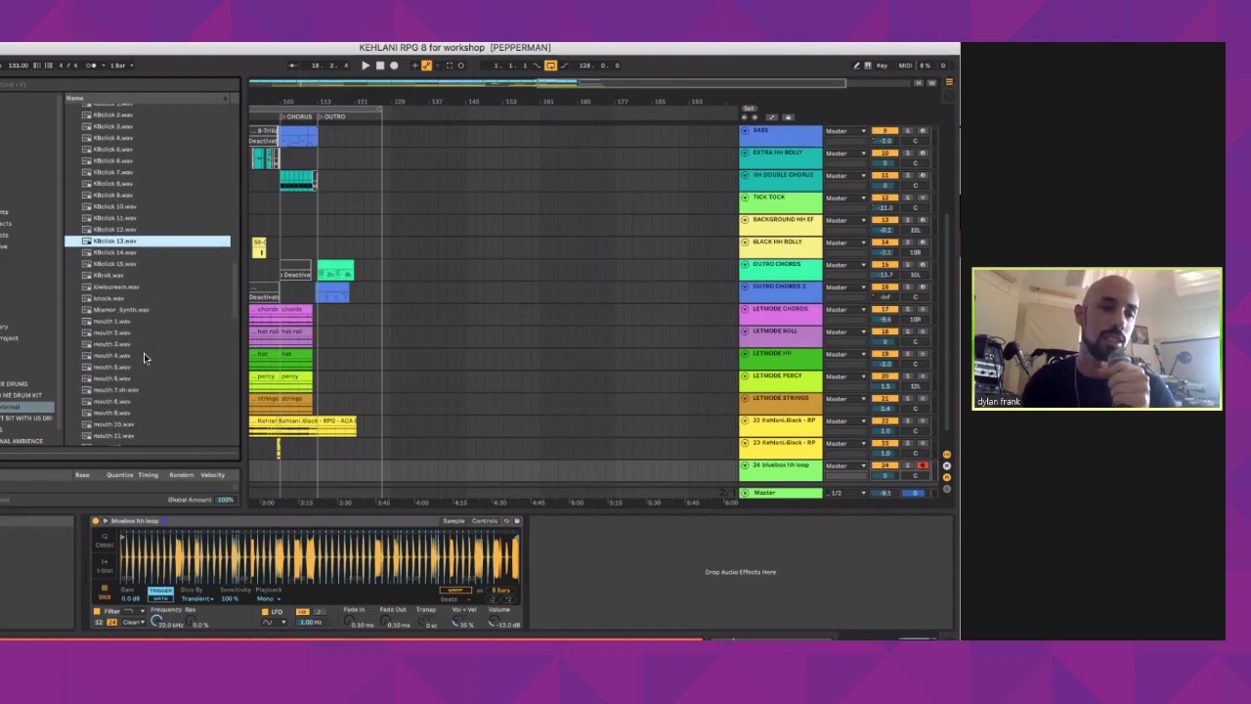
Step: Audition the mouth samples from mouth 1.wav through mouth 9.wav
{"action": "scroll", "coordinate": [144, 352], "scroll_direction": "down", "scroll_amount": 3}
{"action": "left_click", "coordinate": [127, 288]}
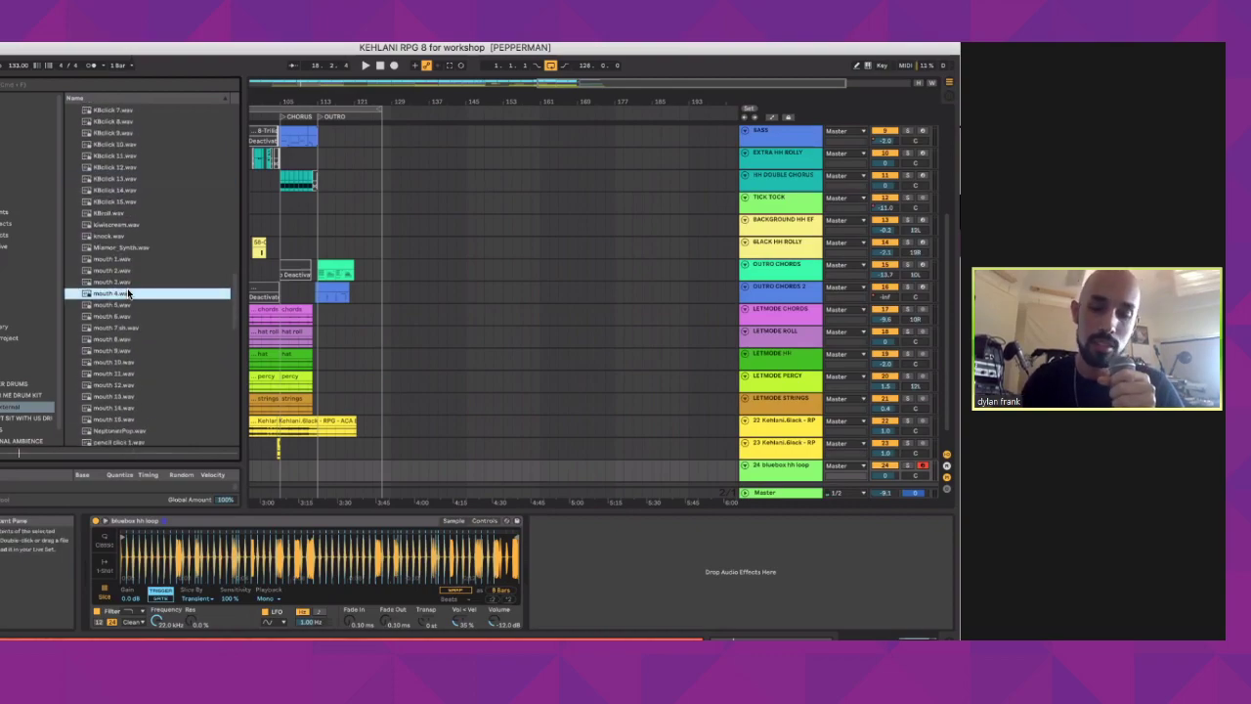
{"action": "key", "text": "Up"}
{"action": "key", "text": "Up"}
{"action": "key", "text": "Up"}
{"action": "key", "text": "Down"}
{"action": "key", "text": "Down"}
{"action": "key", "text": "Down"}
{"action": "key", "text": "Down"}
{"action": "key", "text": "Down"}
{"action": "key", "text": "Down"}
{"action": "key", "text": "Down"}
{"action": "key", "text": "Down"}
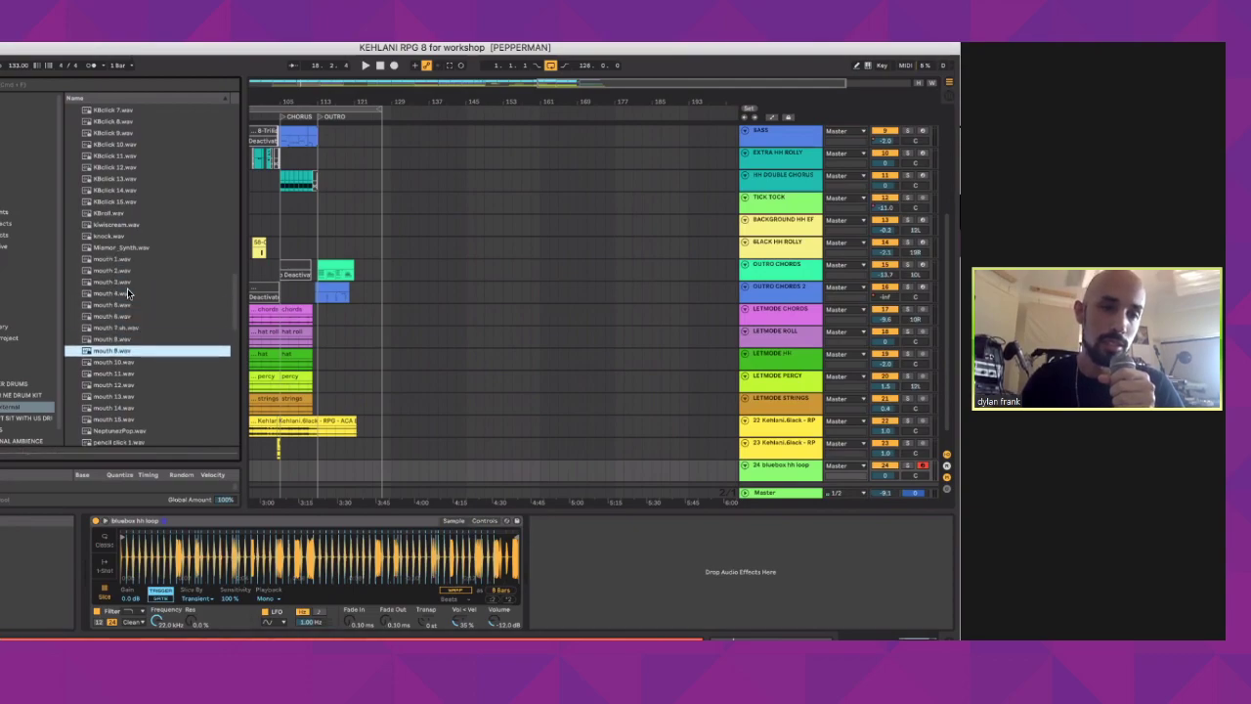
Step: Audition the remaining mouth samples, NeptunesPop.wav and the pencil samples, ending on radiator click.wav
{"action": "key", "text": "Down"}
{"action": "key", "text": "Down"}
{"action": "key", "text": "Down"}
{"action": "key", "text": "Down"}
{"action": "key", "text": "Down"}
{"action": "key", "text": "Down"}
{"action": "key", "text": "Down"}
{"action": "key", "text": "Down"}
{"action": "key", "text": "Down"}
{"action": "key", "text": "Down"}
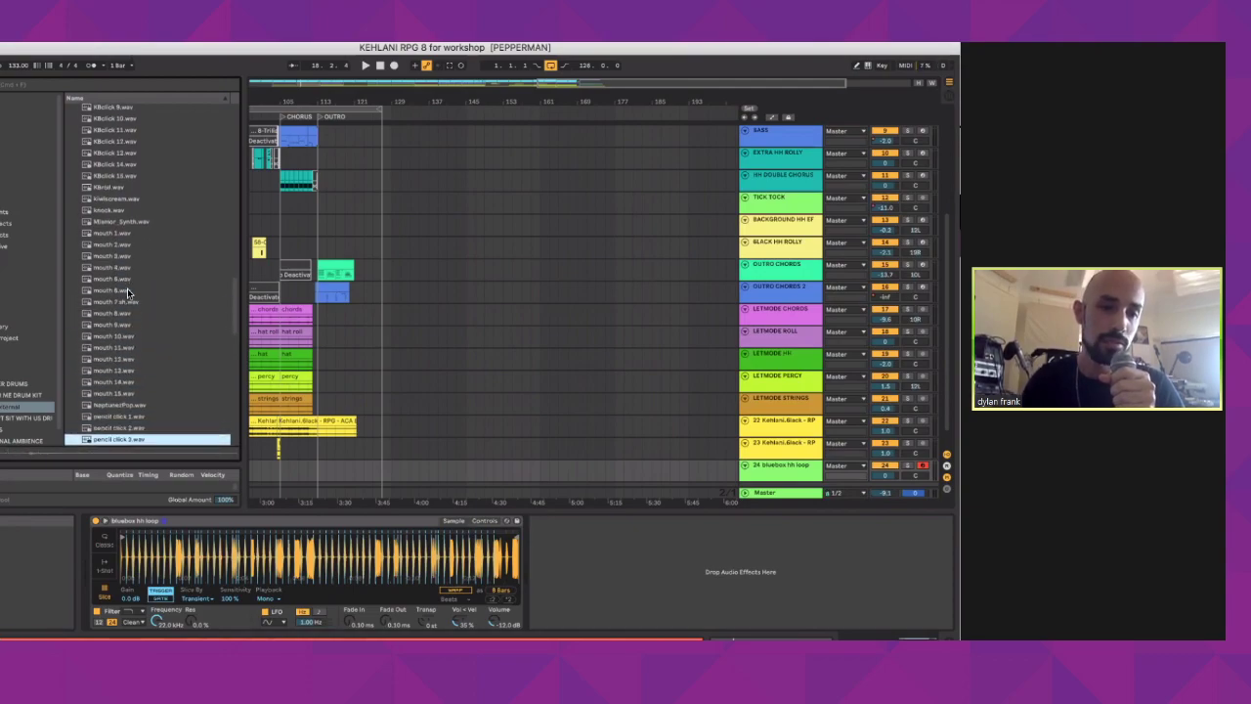
{"action": "key", "text": "Down"}
{"action": "key", "text": "Down"}
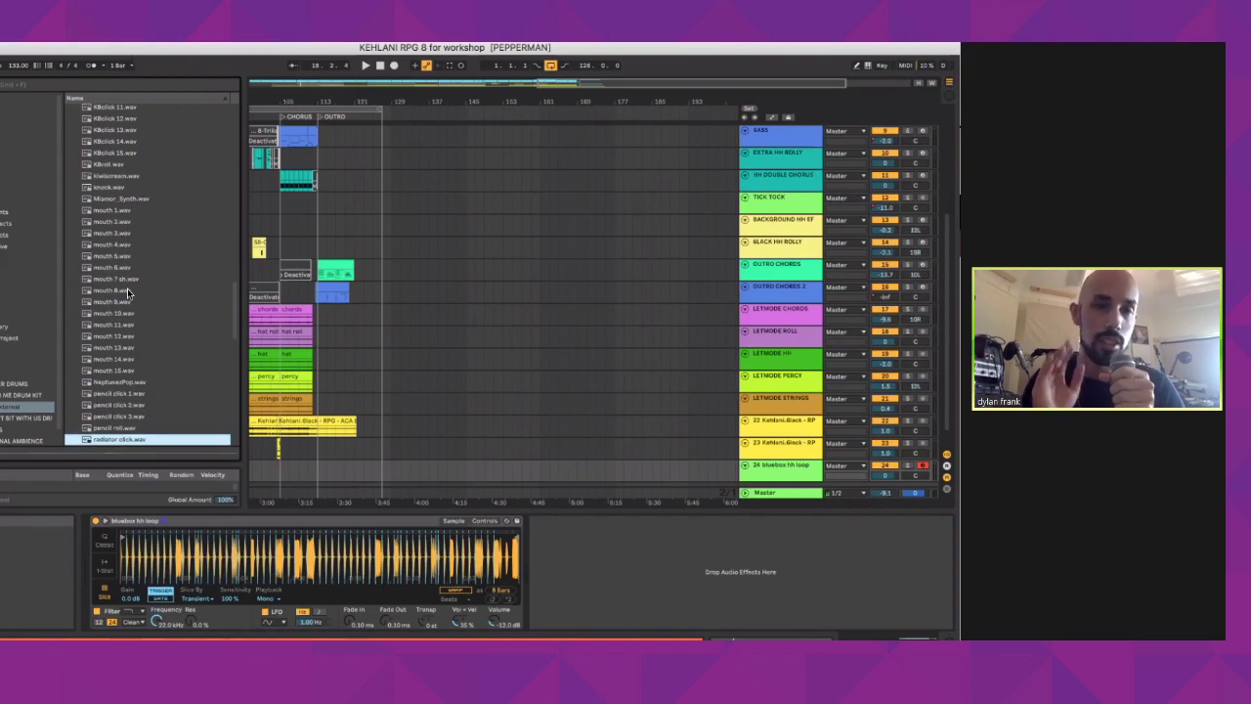
Step: Find the Drum Rack device in the browser and add an empty one on a new track below the bluebox hh loop track
{"action": "scroll", "coordinate": [378, 263], "scroll_direction": "down", "scroll_amount": 1}
{"action": "scroll", "coordinate": [378, 262], "scroll_direction": "left", "scroll_amount": 1}
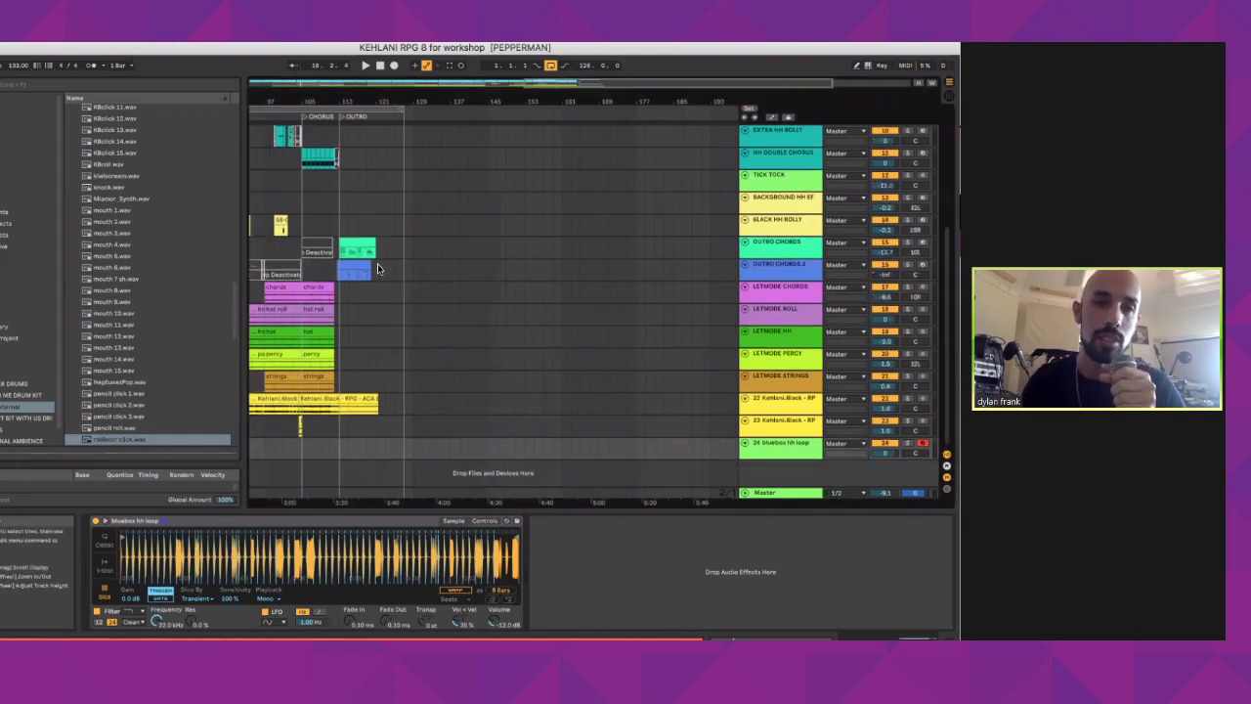
{"action": "left_click", "coordinate": [180, 84]}
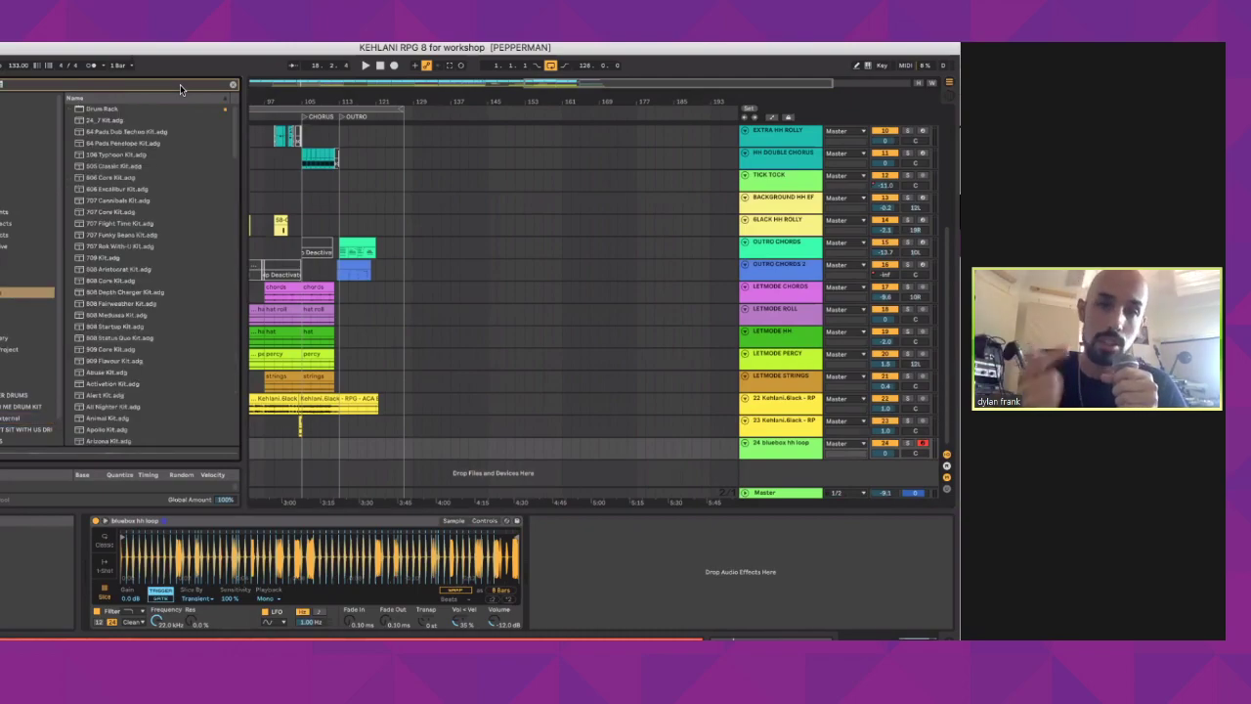
{"action": "left_click", "coordinate": [102, 108]}
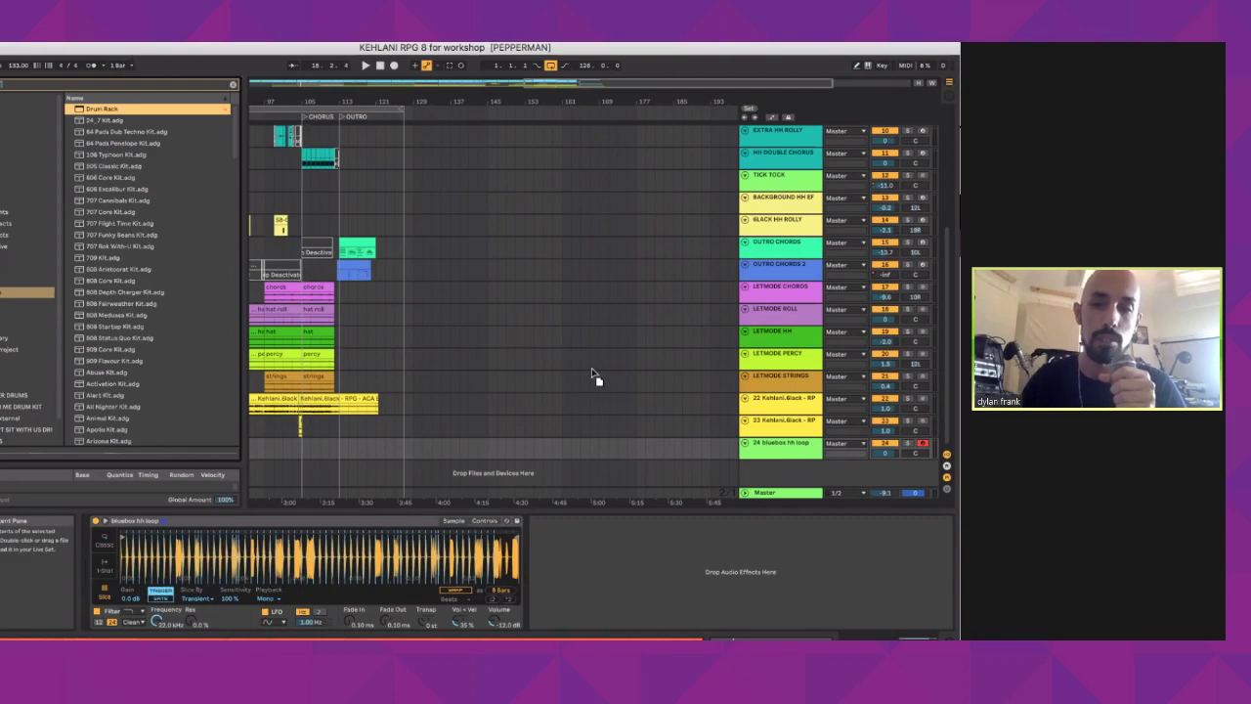
{"action": "left_click_drag", "start_coordinate": [738, 474], "coordinate": [750, 473]}
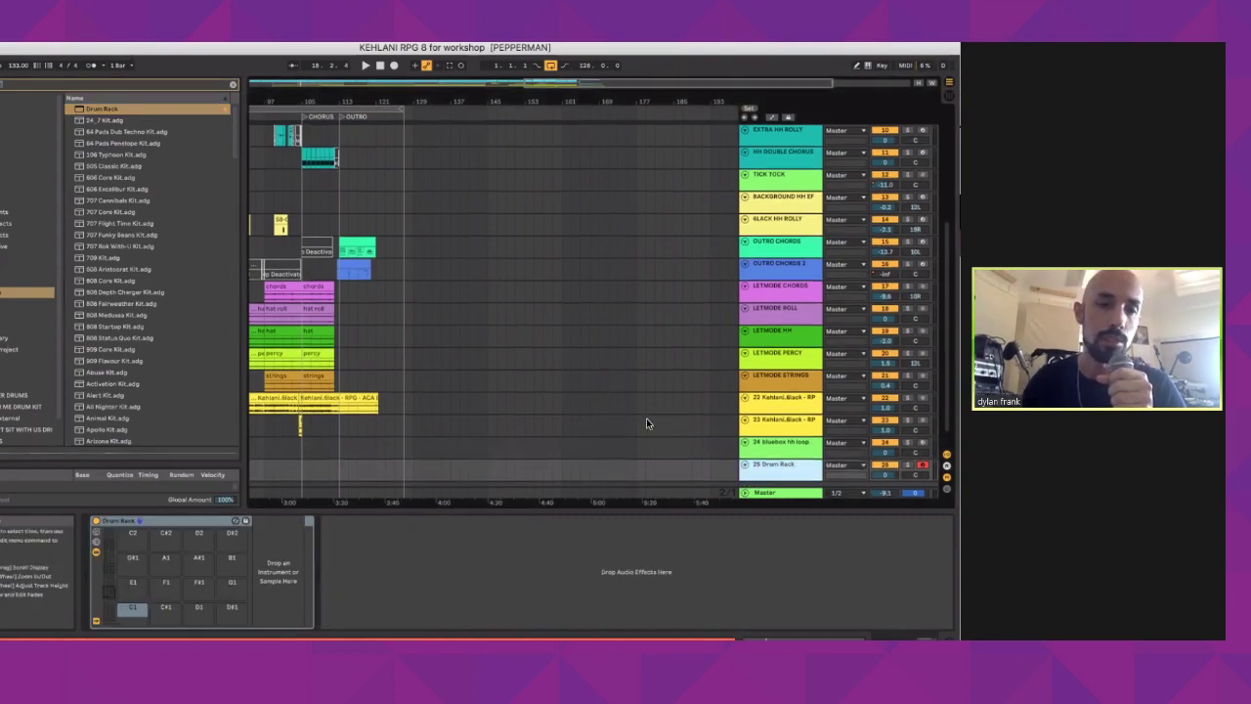
Step: Clear the Drum Rack search and return to the cabasa and click samples in the external sample folder
{"action": "scroll", "coordinate": [646, 417], "scroll_direction": "down", "scroll_amount": 1}
{"action": "left_click", "coordinate": [223, 115]}
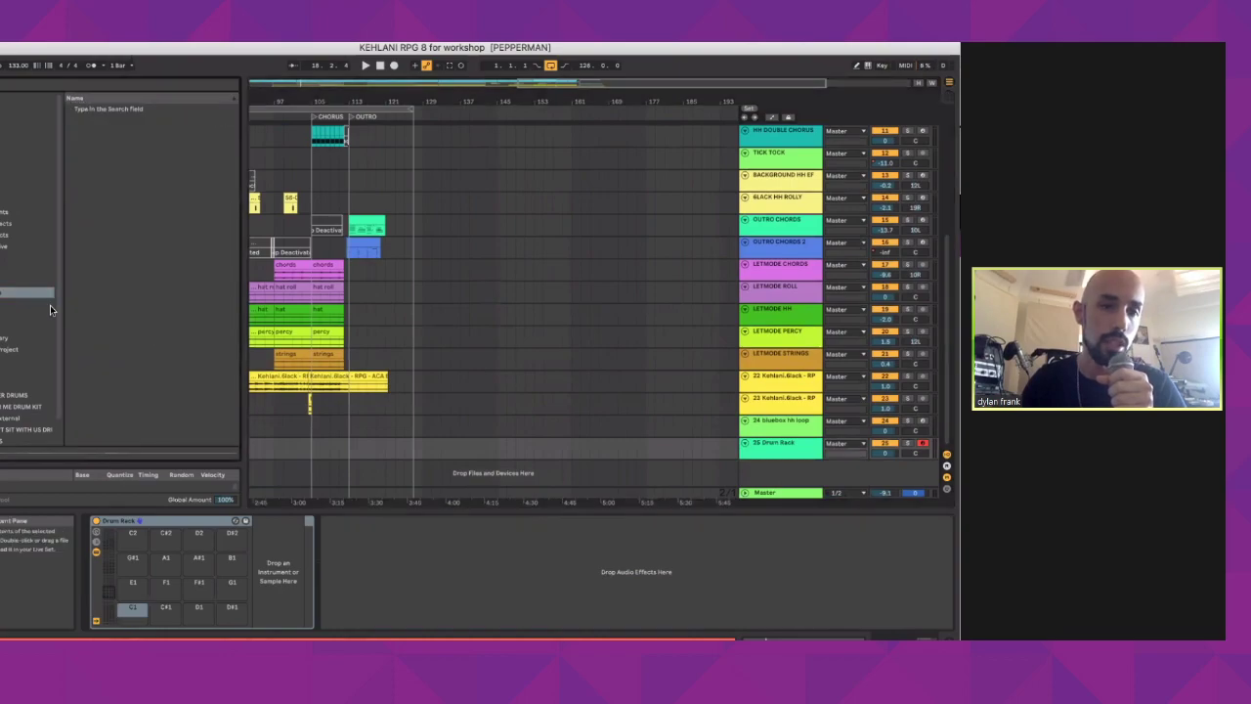
{"action": "left_click", "coordinate": [12, 420]}
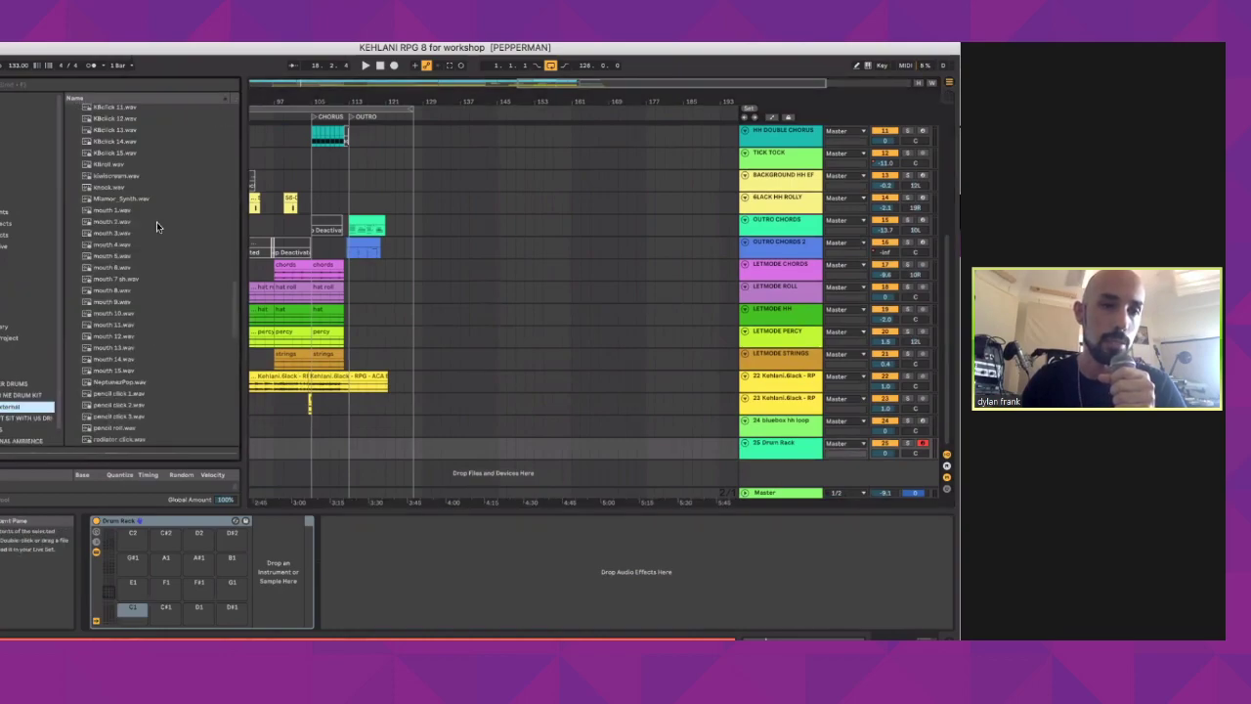
{"action": "scroll", "coordinate": [148, 199], "scroll_direction": "down", "scroll_amount": 5}
{"action": "scroll", "coordinate": [149, 199], "scroll_direction": "up", "scroll_amount": 10}
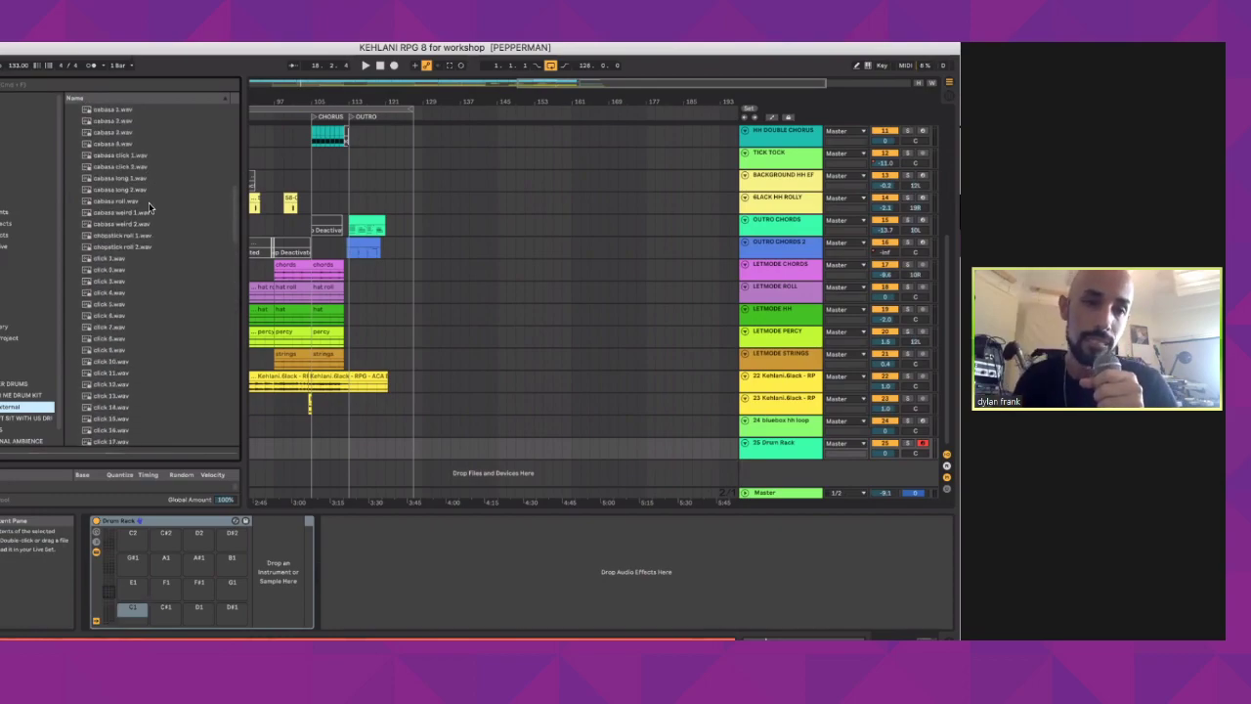
Step: Load click 2.wav onto Drum Rack pad G1, click 10.wav onto F#1 and click 14.wav onto F1
{"action": "left_click", "coordinate": [116, 270]}
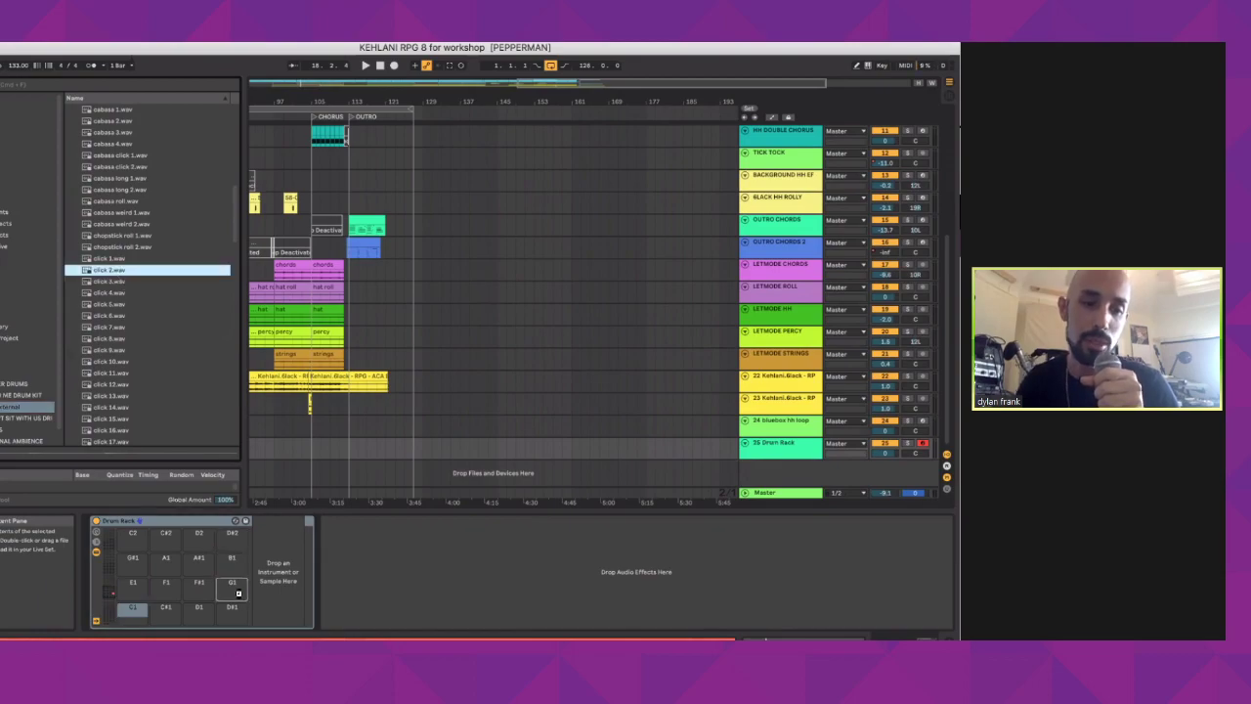
{"action": "left_click_drag", "start_coordinate": [150, 439], "coordinate": [199, 584]}
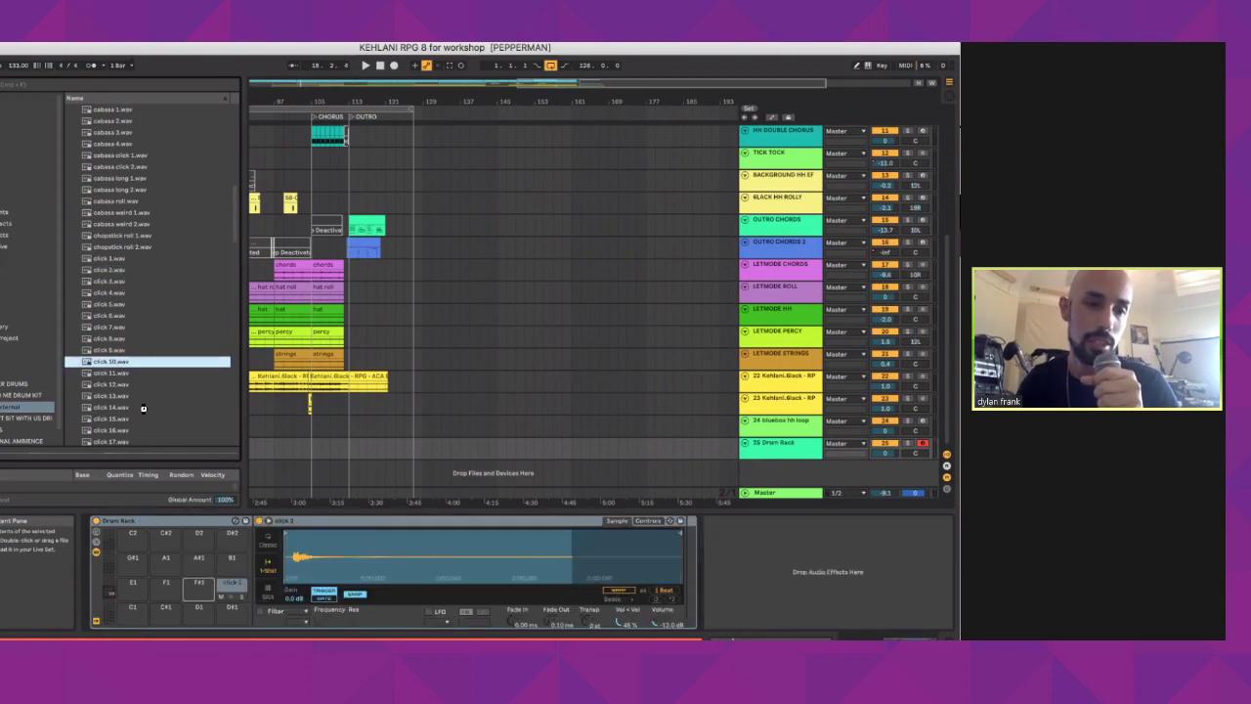
{"action": "left_click", "coordinate": [112, 407]}
{"action": "left_click_drag", "start_coordinate": [145, 510], "coordinate": [163, 586]}
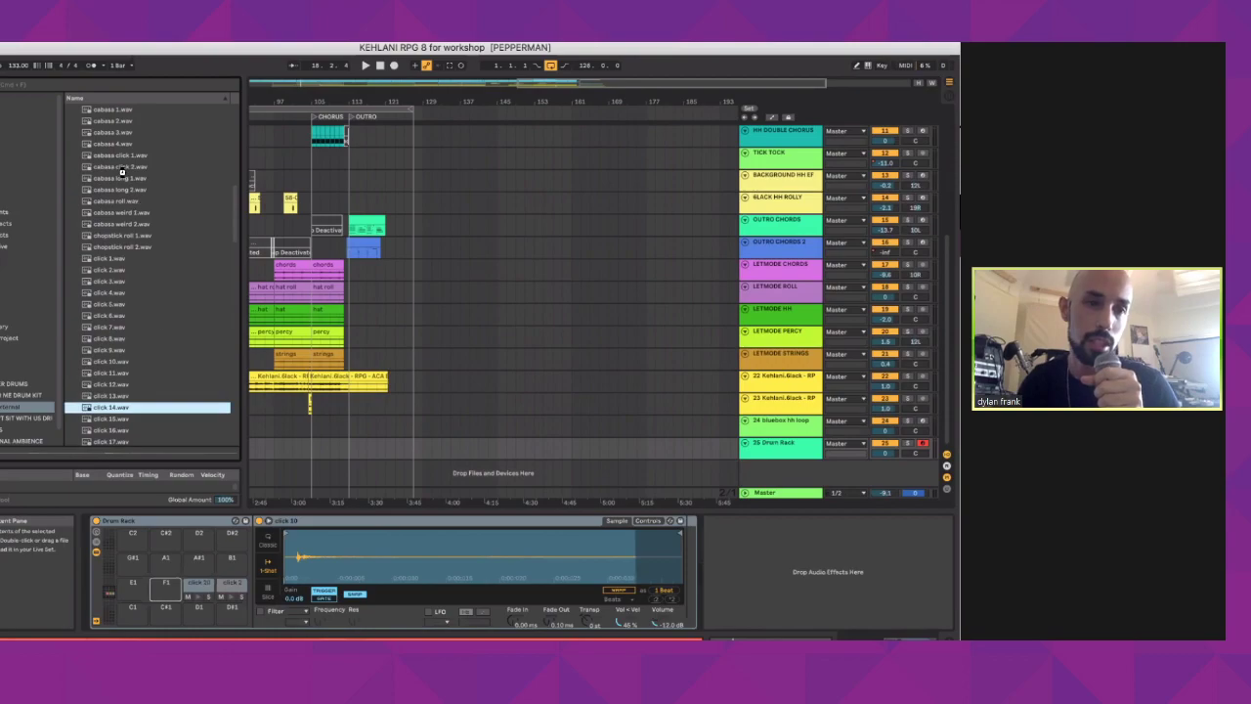
Step: Load cabasa click 2.wav onto pad A1, cabasa 1.wav onto D#1 and index card 1.wav onto D2
{"action": "left_click_drag", "start_coordinate": [120, 166], "coordinate": [166, 562]}
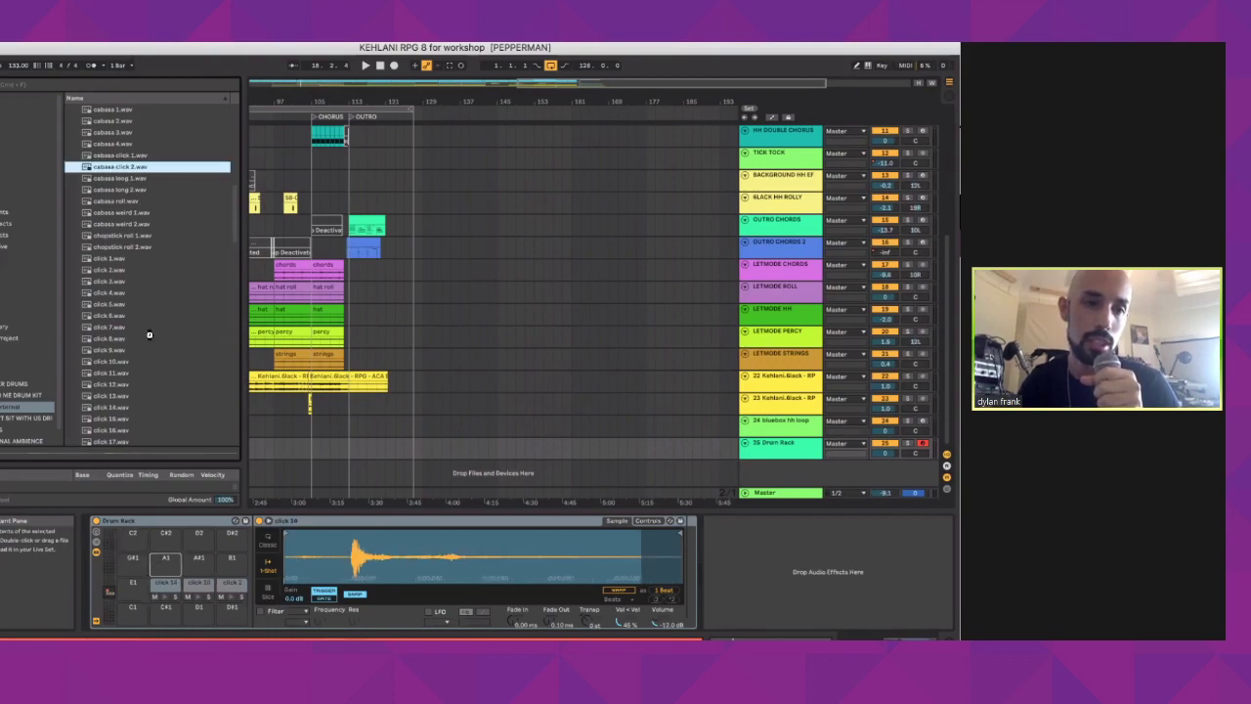
{"action": "left_click_drag", "start_coordinate": [114, 115], "coordinate": [159, 359]}
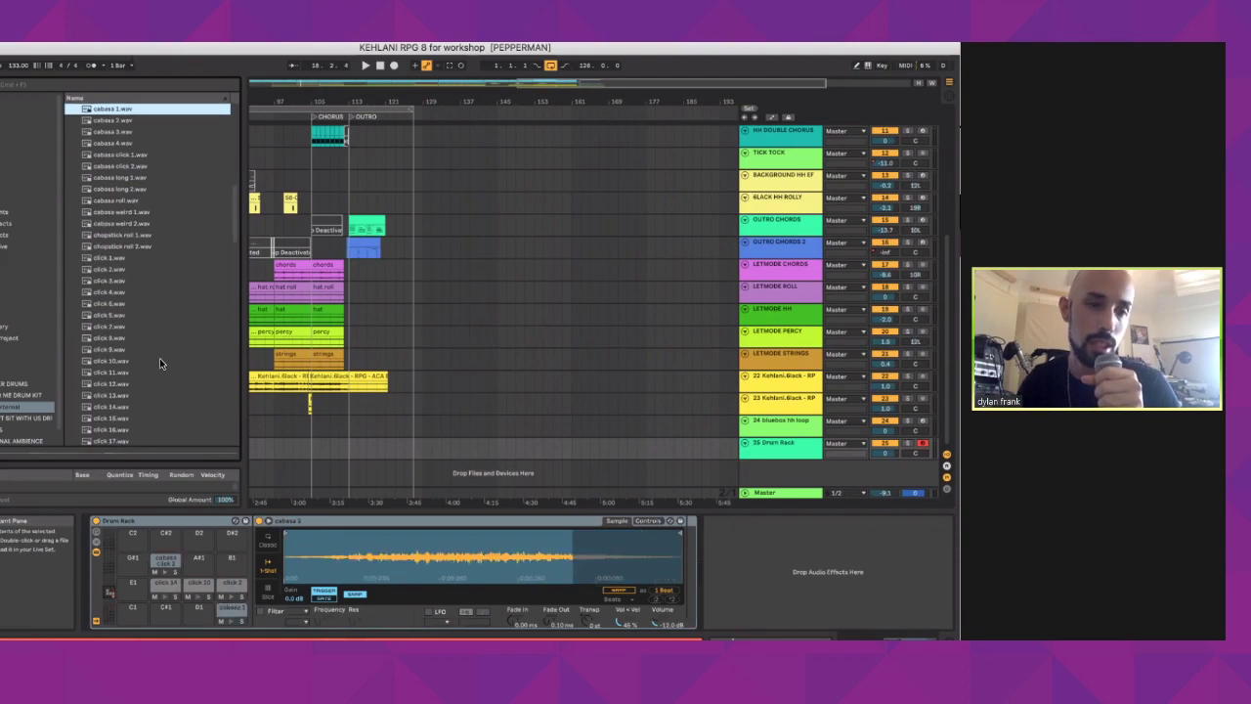
{"action": "scroll", "coordinate": [159, 358], "scroll_direction": "down", "scroll_amount": 5}
{"action": "left_click", "coordinate": [123, 328]}
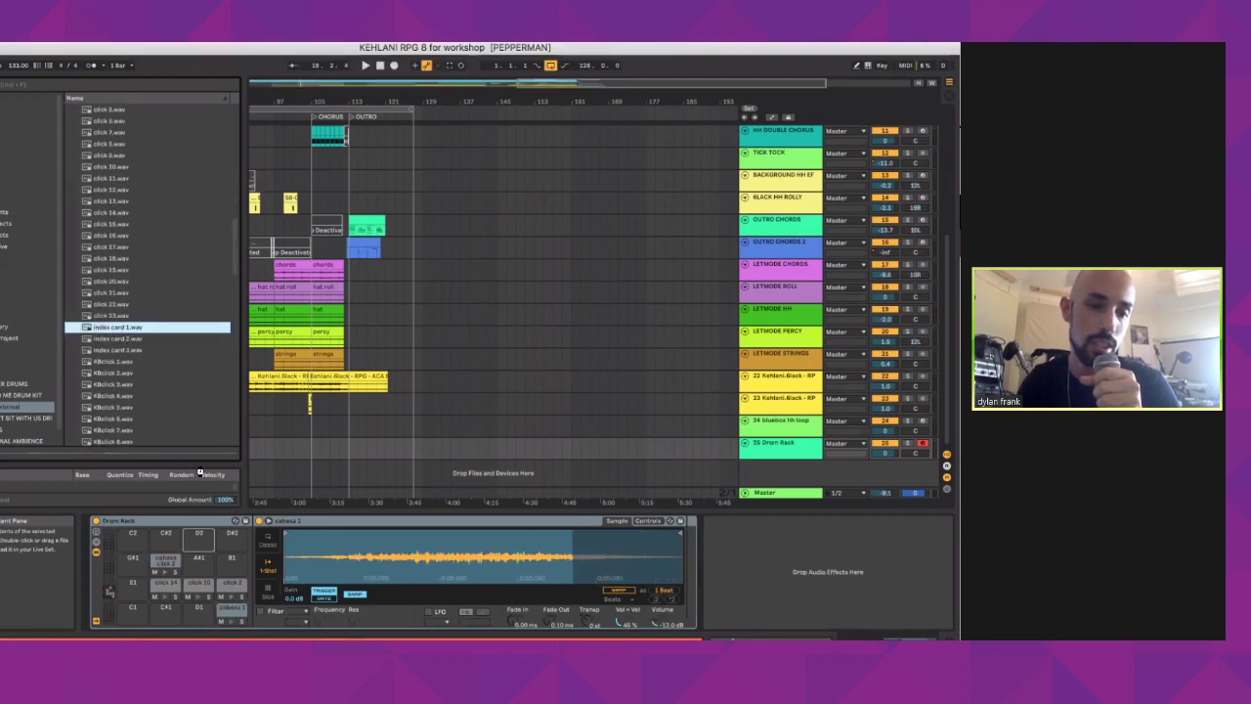
{"action": "double_click", "coordinate": [150, 330]}
Step: Load KBclick 4.wav onto pad B1 and KBclick 9.wav onto pad A#1 of the Drum Rack
{"action": "scroll", "coordinate": [137, 315], "scroll_direction": "down", "scroll_amount": 2}
{"action": "left_click", "coordinate": [131, 303]}
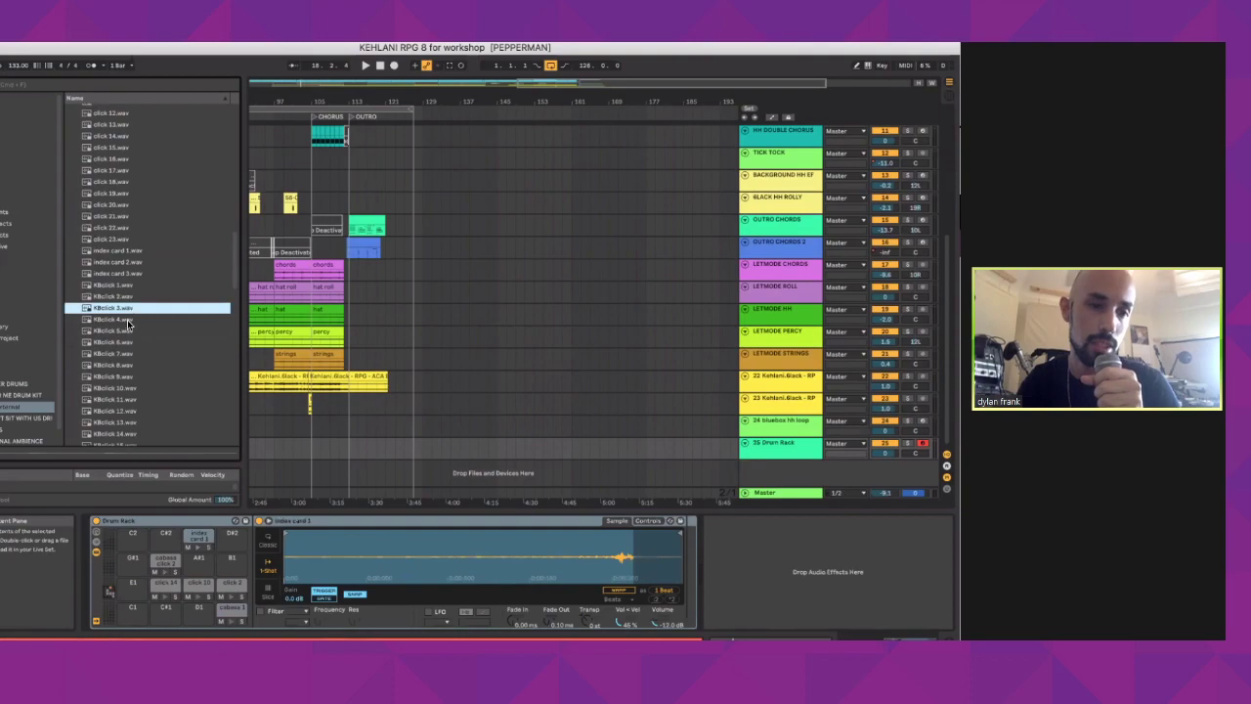
{"action": "left_click", "coordinate": [127, 320]}
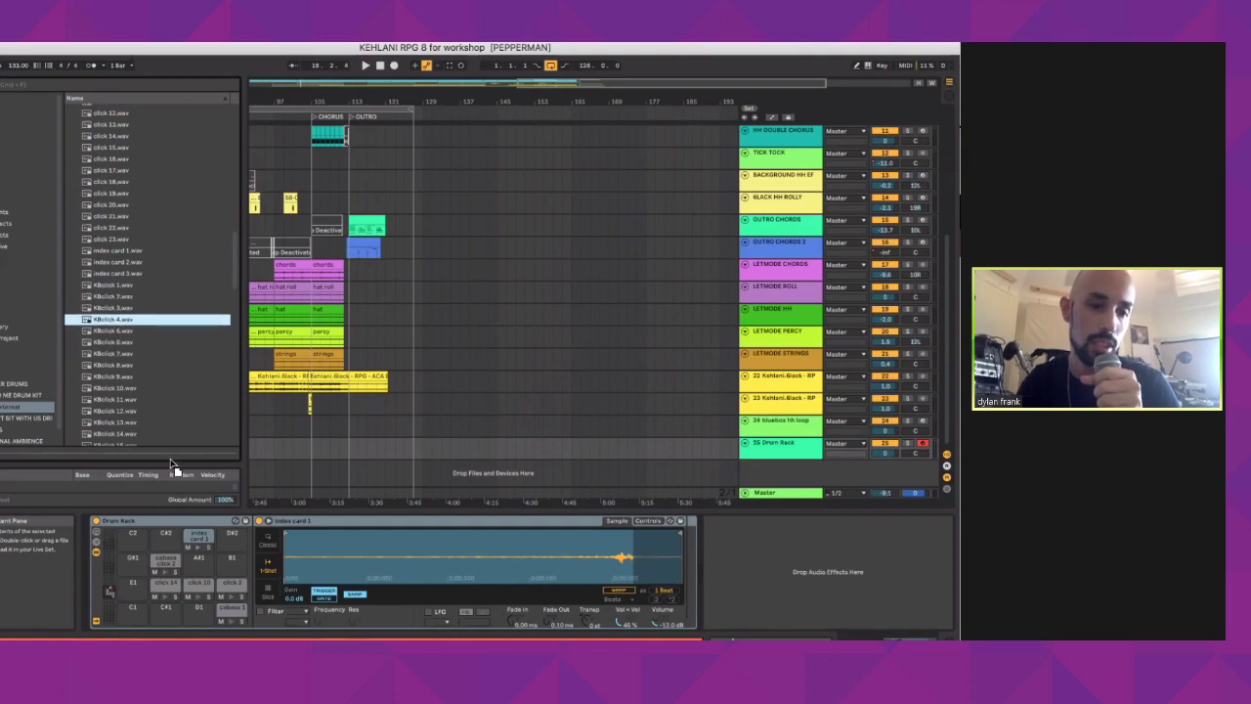
{"action": "left_click_drag", "start_coordinate": [117, 377], "coordinate": [231, 558]}
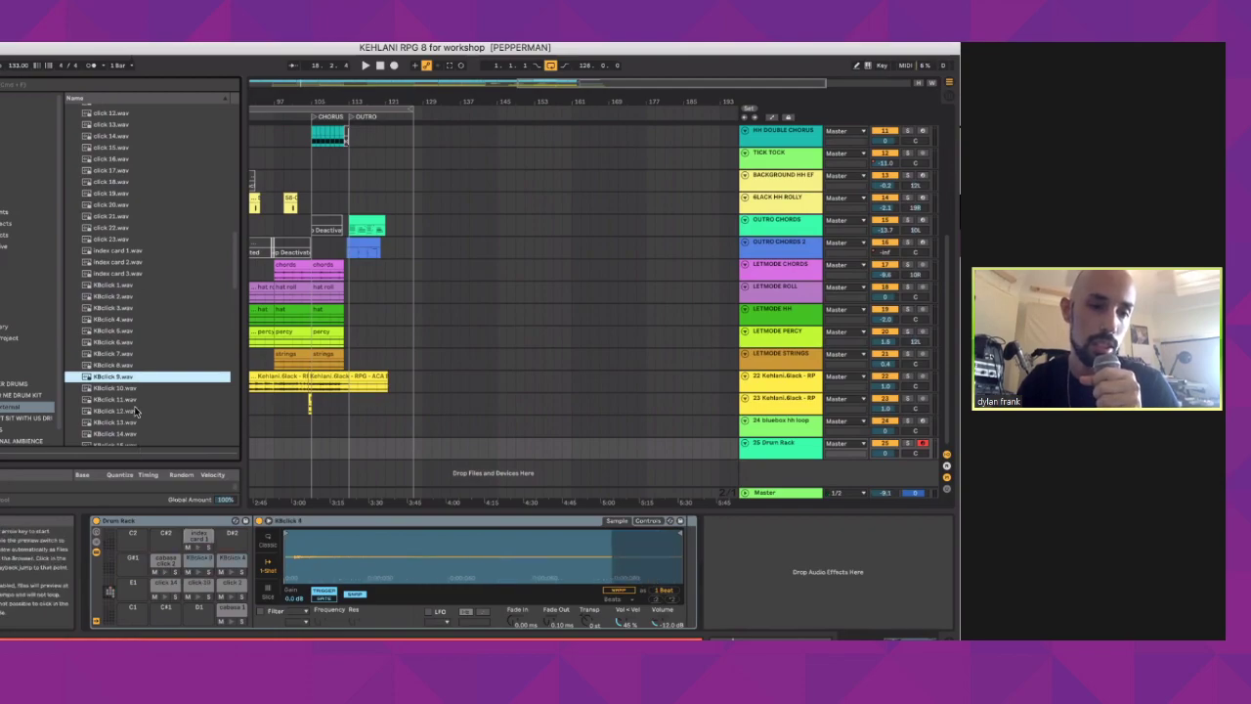
Step: Load mouth 5.wav onto pad C#2 and NeptunesPop.wav onto pad D#2
{"action": "scroll", "coordinate": [134, 395], "scroll_direction": "down", "scroll_amount": 7}
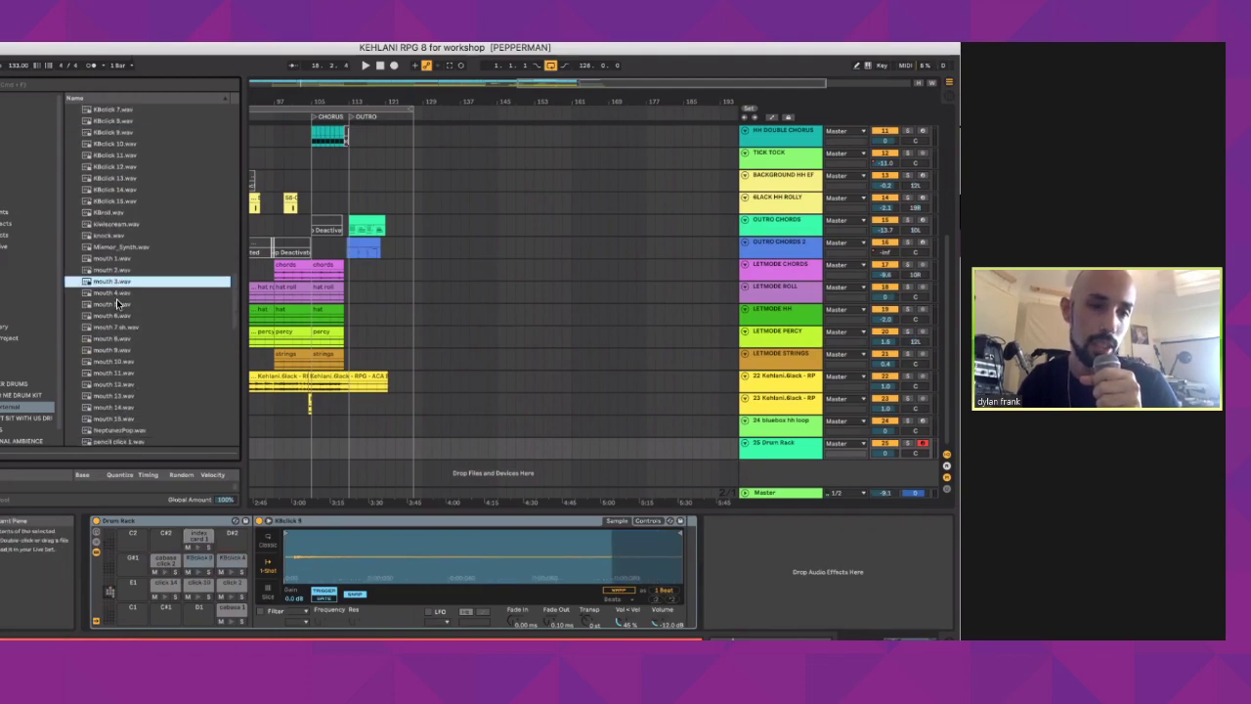
{"action": "left_click_drag", "start_coordinate": [116, 303], "coordinate": [162, 548]}
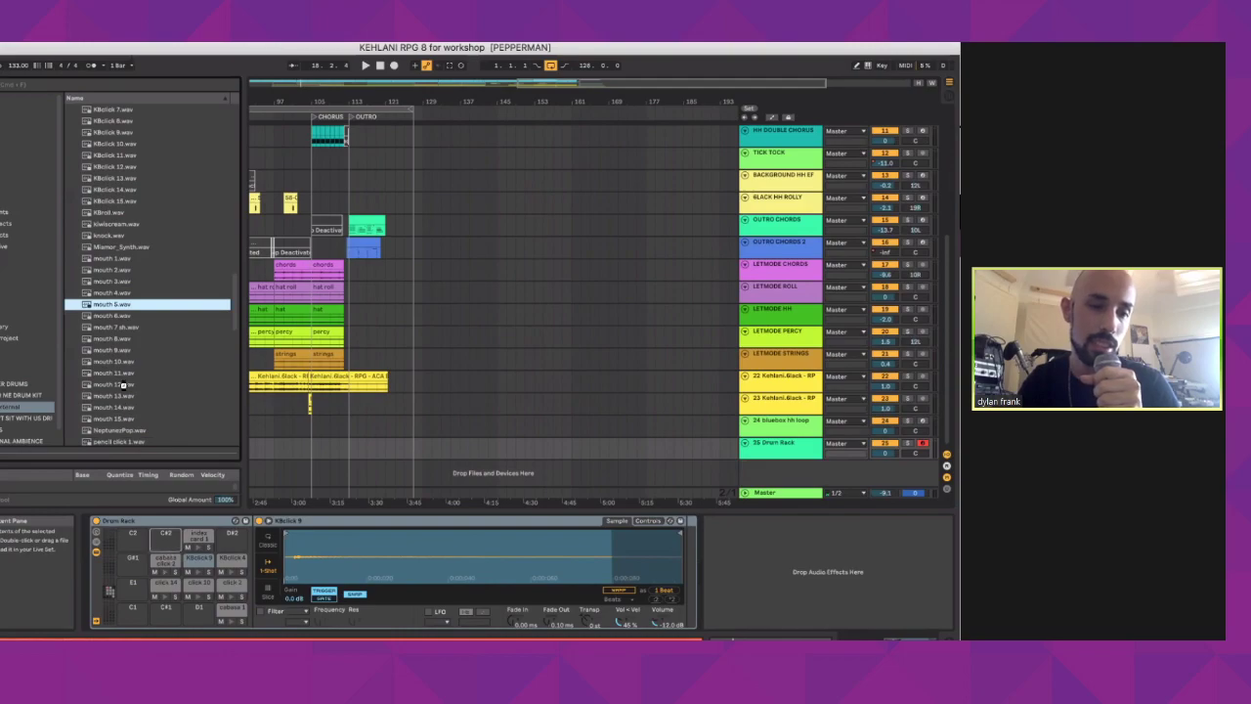
{"action": "scroll", "coordinate": [125, 405], "scroll_direction": "down", "scroll_amount": 3}
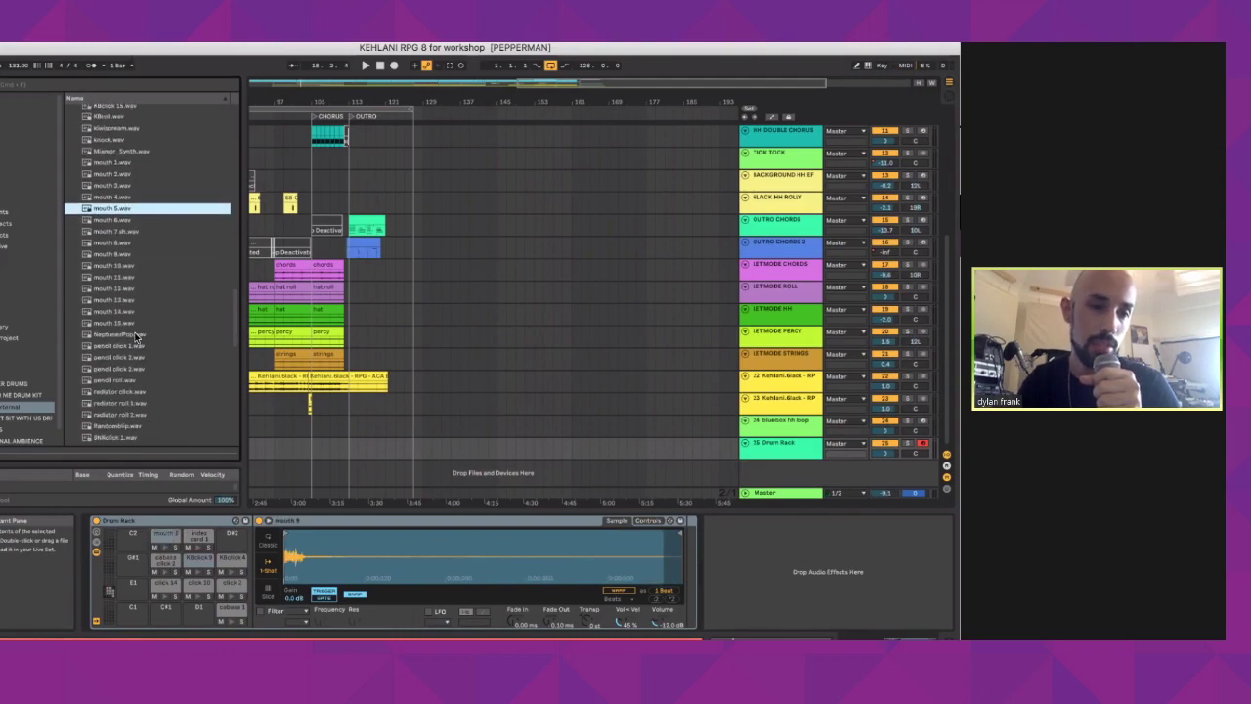
{"action": "left_click_drag", "start_coordinate": [135, 335], "coordinate": [153, 423]}
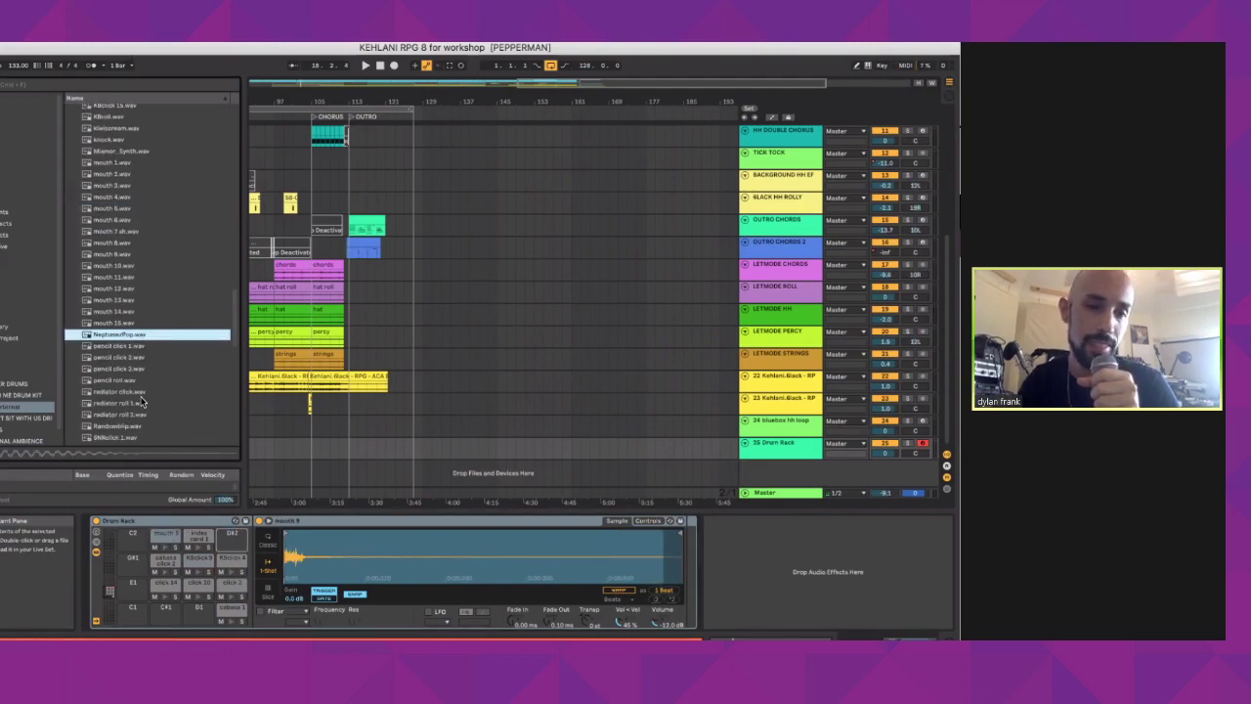
Step: Load radiator roll 1.wav onto pad D1, SNRclick 2.wav onto G#1 and tongue 1.wav onto C2
{"action": "left_click", "coordinate": [140, 400]}
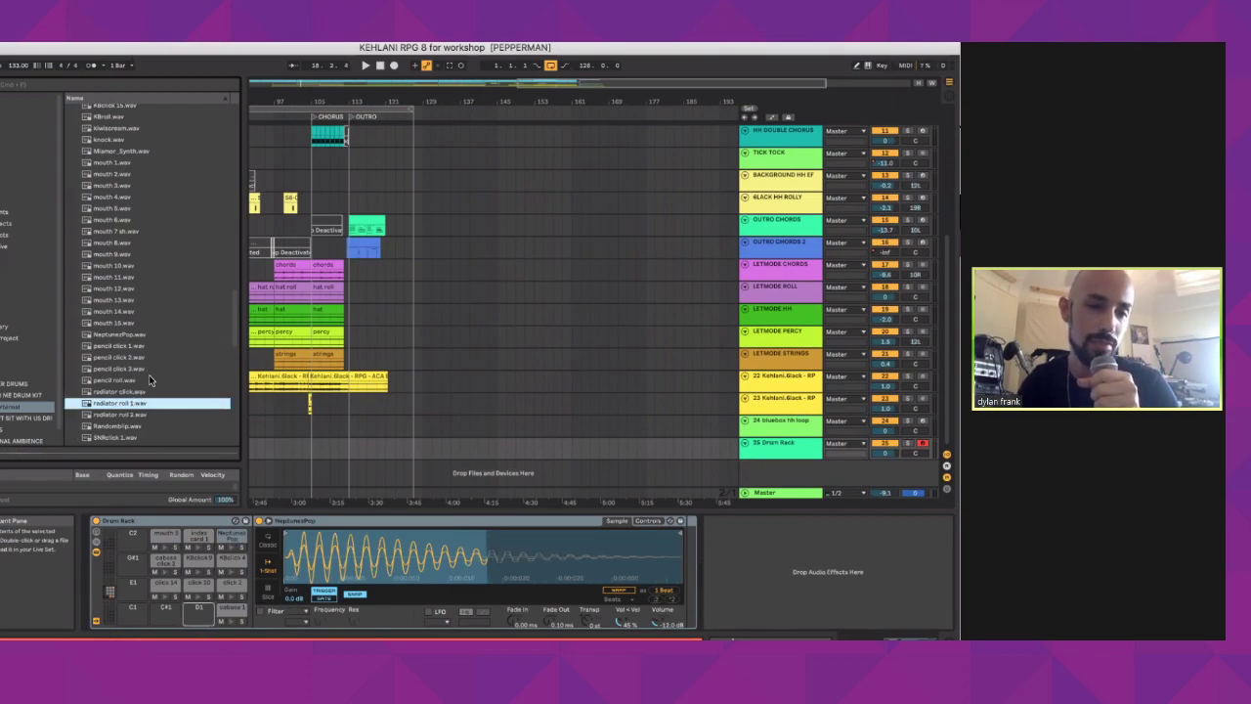
{"action": "scroll", "coordinate": [149, 374], "scroll_direction": "down", "scroll_amount": 4}
{"action": "left_click", "coordinate": [117, 333]}
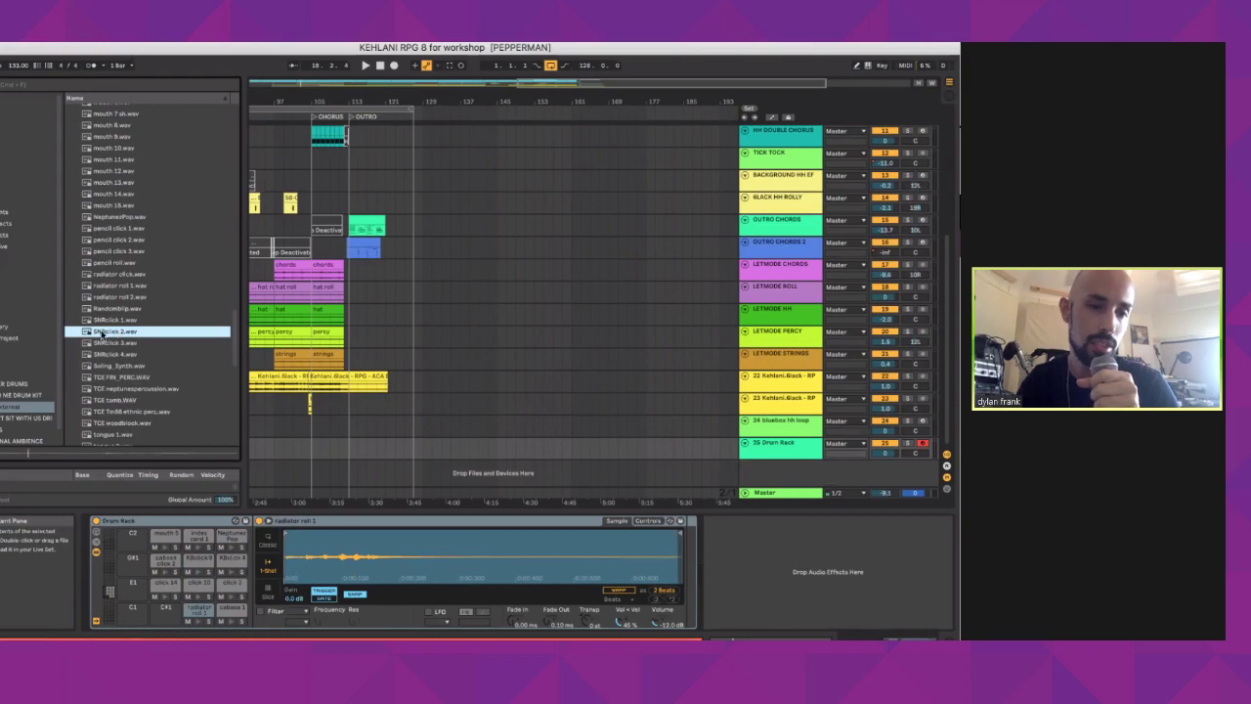
{"action": "left_click", "coordinate": [131, 401]}
{"action": "scroll", "coordinate": [139, 383], "scroll_direction": "down", "scroll_amount": 2}
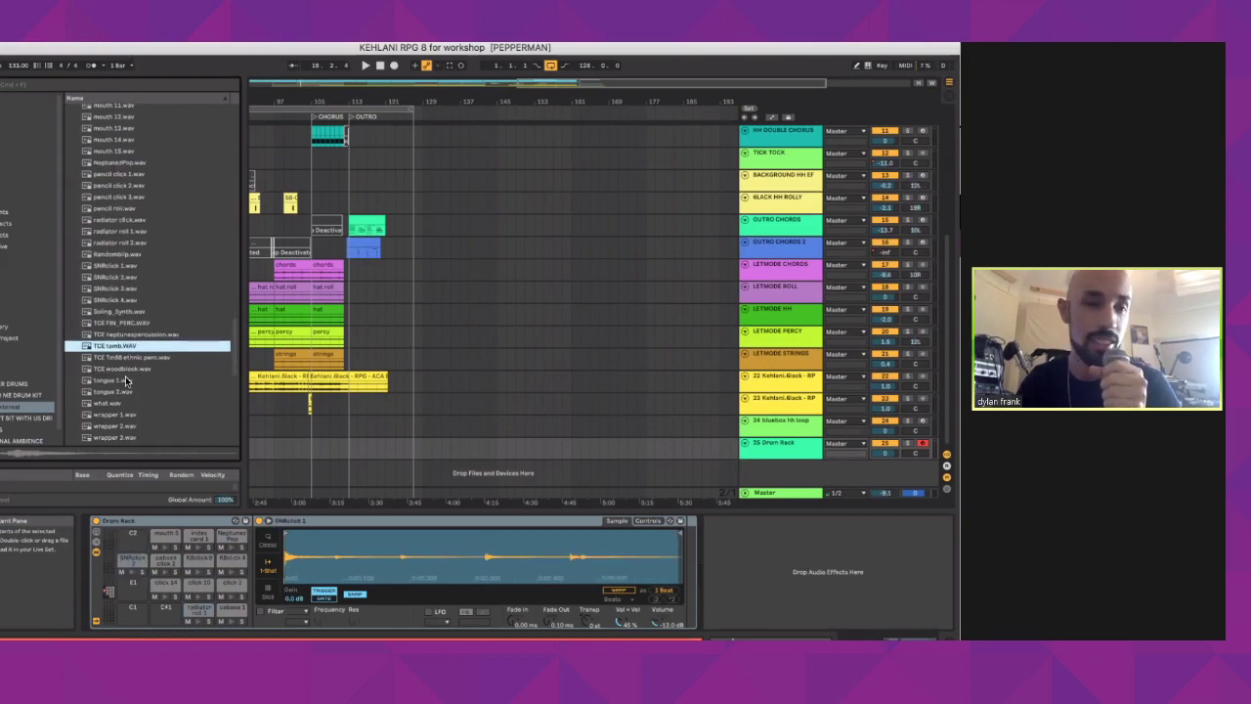
{"action": "left_click", "coordinate": [126, 382]}
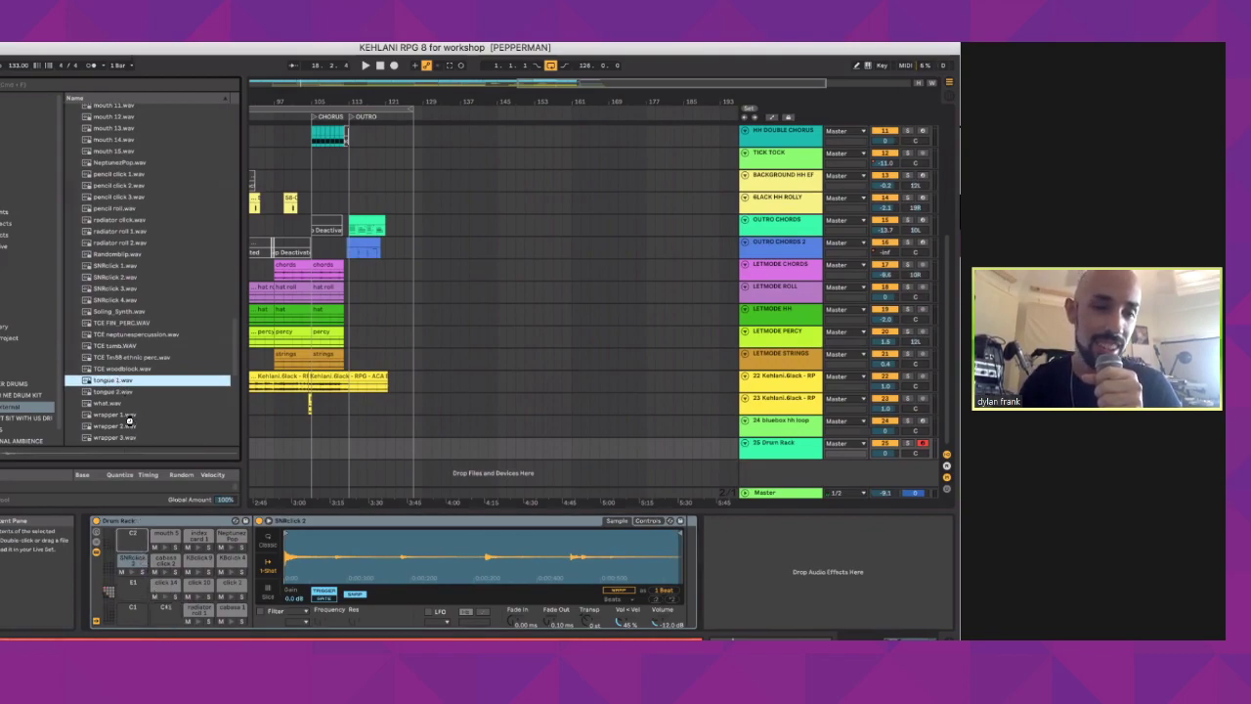
Step: Load wrapper 3.wav onto pad E1 and zipper 1.wav onto pad C#1
{"action": "left_click", "coordinate": [128, 425]}
{"action": "scroll", "coordinate": [128, 421], "scroll_direction": "down", "scroll_amount": 2}
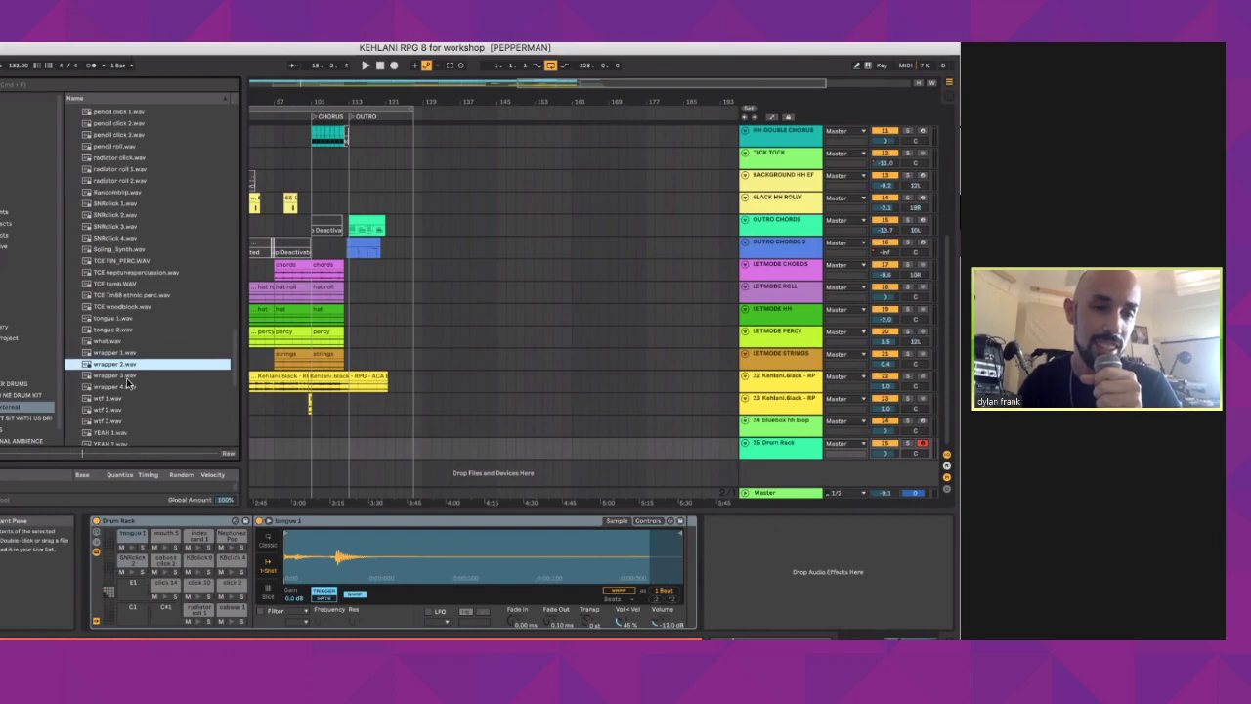
{"action": "left_click", "coordinate": [125, 376]}
{"action": "scroll", "coordinate": [125, 376], "scroll_direction": "down", "scroll_amount": 2}
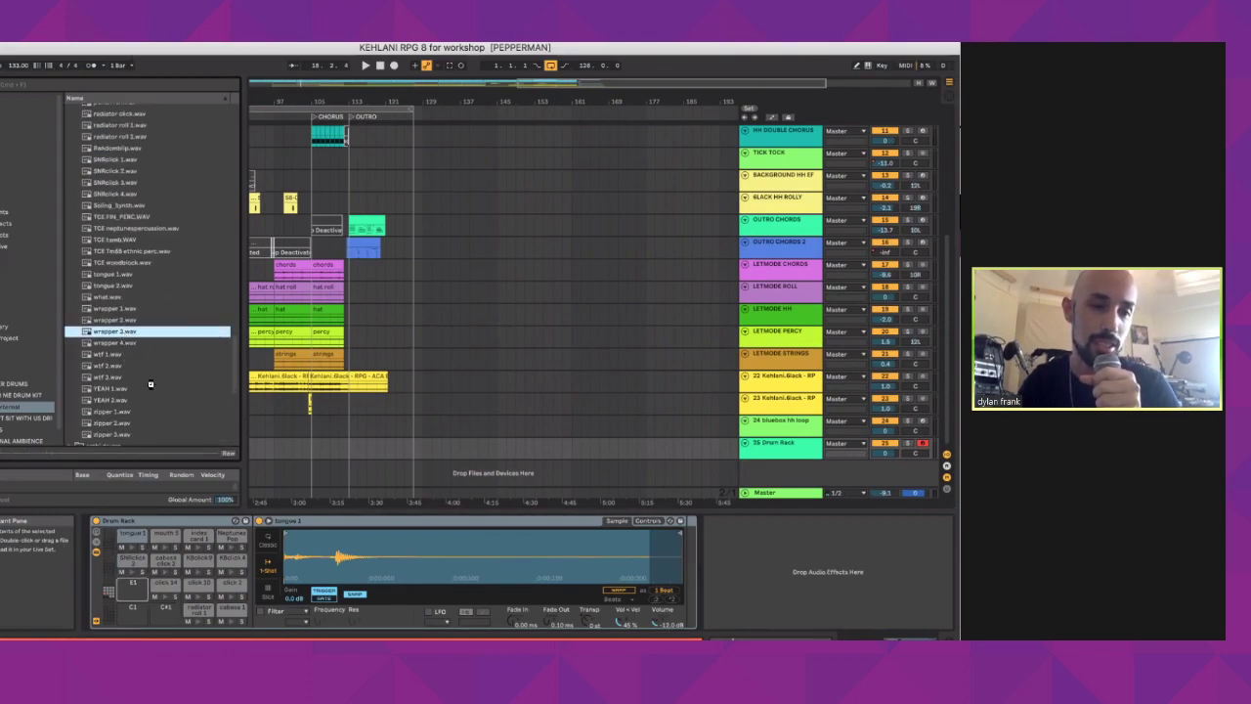
{"action": "scroll", "coordinate": [150, 384], "scroll_direction": "down", "scroll_amount": 2}
{"action": "left_click", "coordinate": [127, 376]}
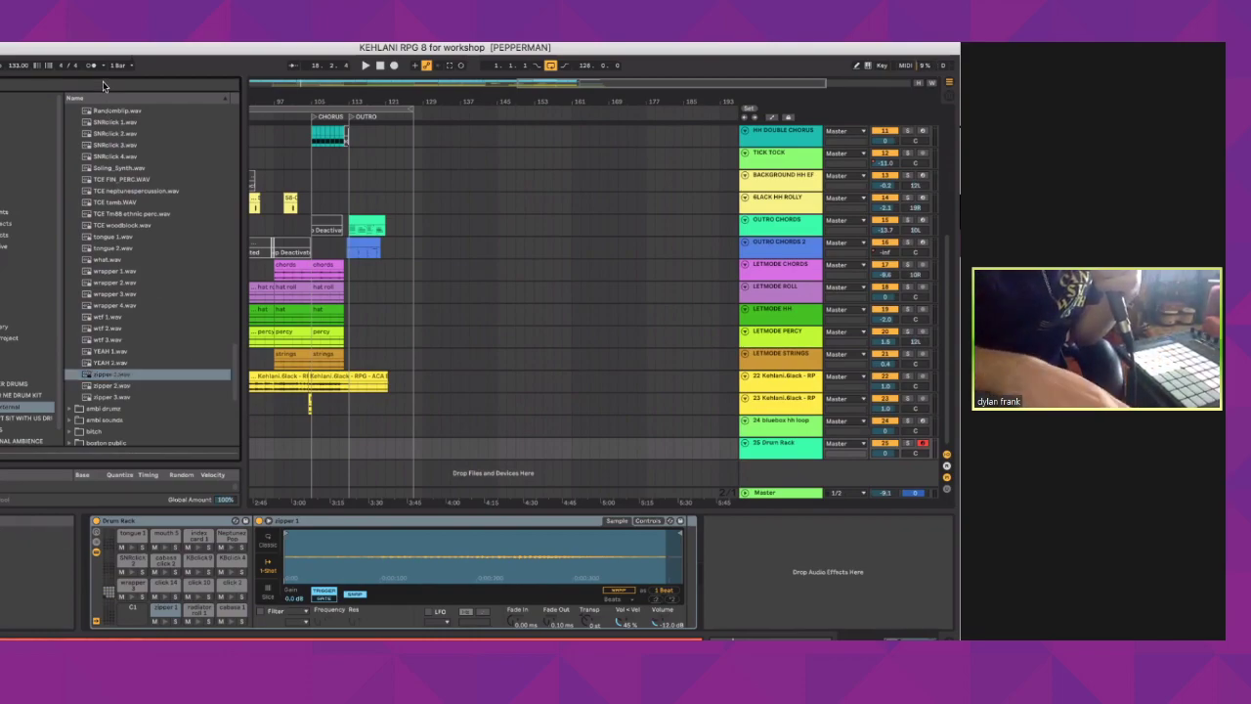
Step: Search the browser for Saturator, add it after the Drum Rack and raise its Drive
{"action": "key", "text": "super+f"}
{"action": "type", "text": "satur"}
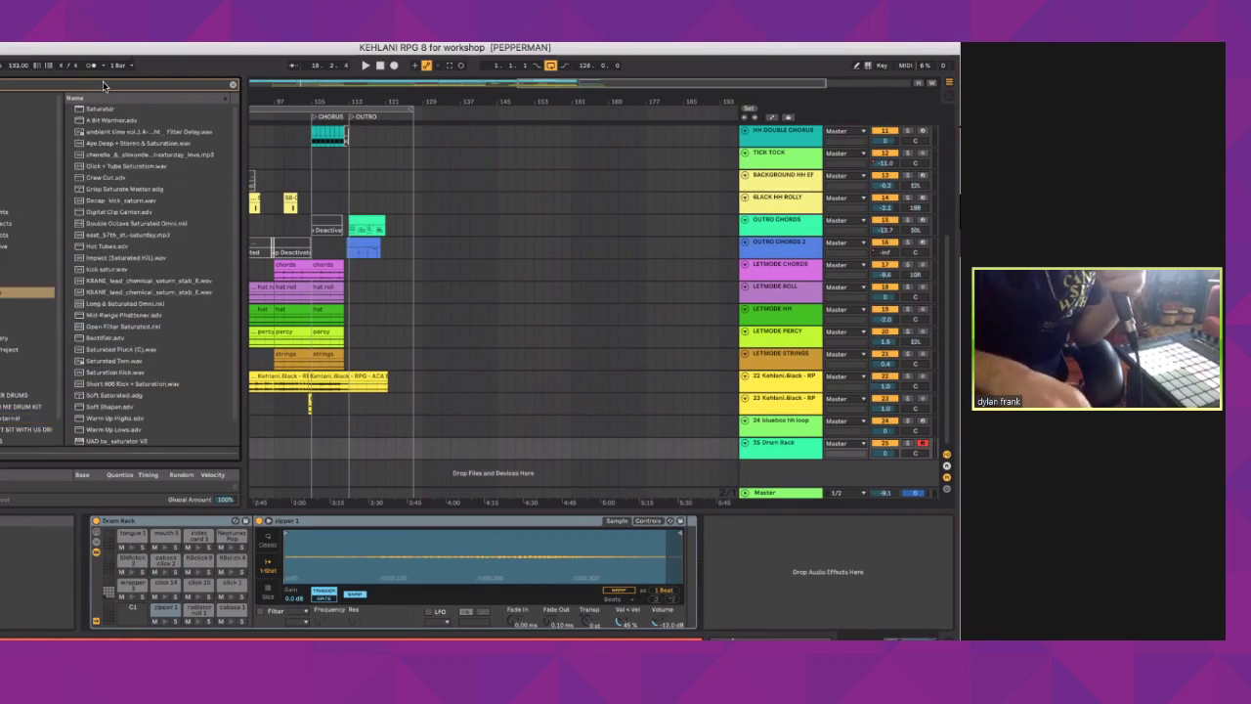
{"action": "mouse_move", "coordinate": [102, 109]}
{"action": "left_mouse_down"}
{"action": "mouse_move", "coordinate": [651, 460]}
{"action": "mouse_move", "coordinate": [720, 514]}
{"action": "mouse_move", "coordinate": [718, 545]}
{"action": "mouse_move", "coordinate": [716, 508]}
{"action": "left_mouse_up"}
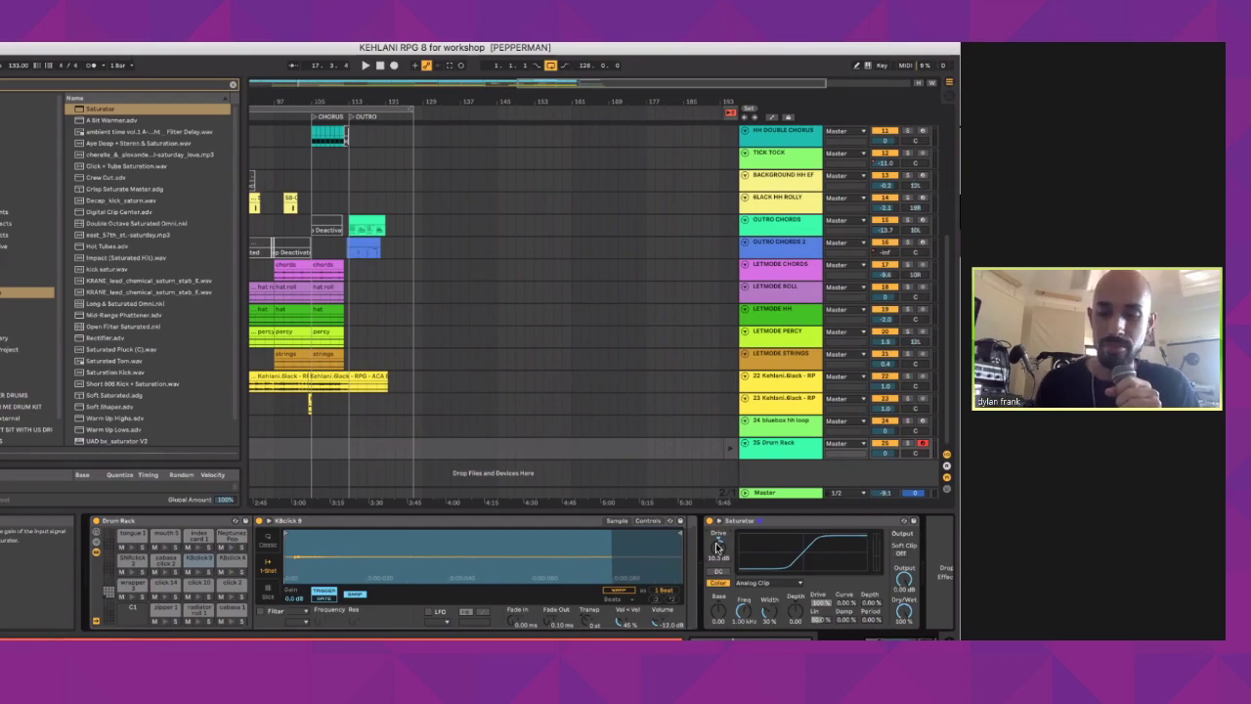
Step: Clear the browser search, return to the start of the arrangement and select all of its contents
{"action": "left_click", "coordinate": [231, 86]}
{"action": "scroll", "coordinate": [565, 96], "scroll_direction": "left", "scroll_amount": 10}
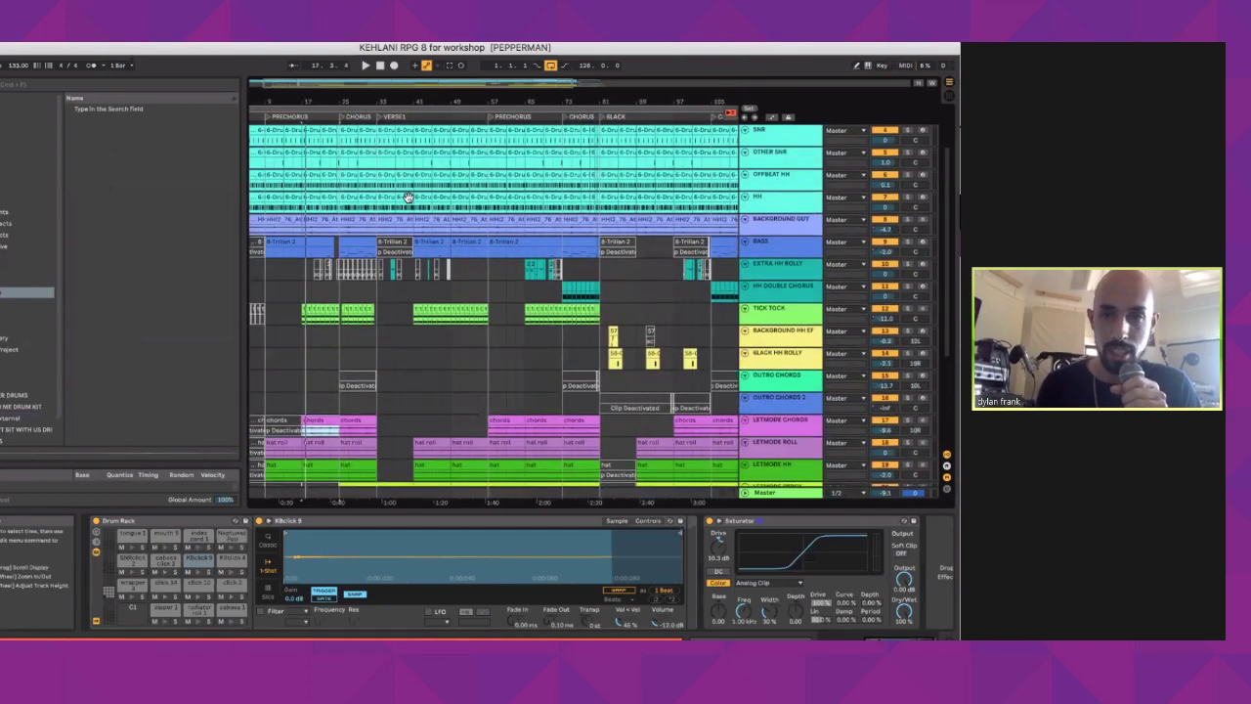
{"action": "scroll", "coordinate": [565, 96], "scroll_direction": "up", "scroll_amount": 10}
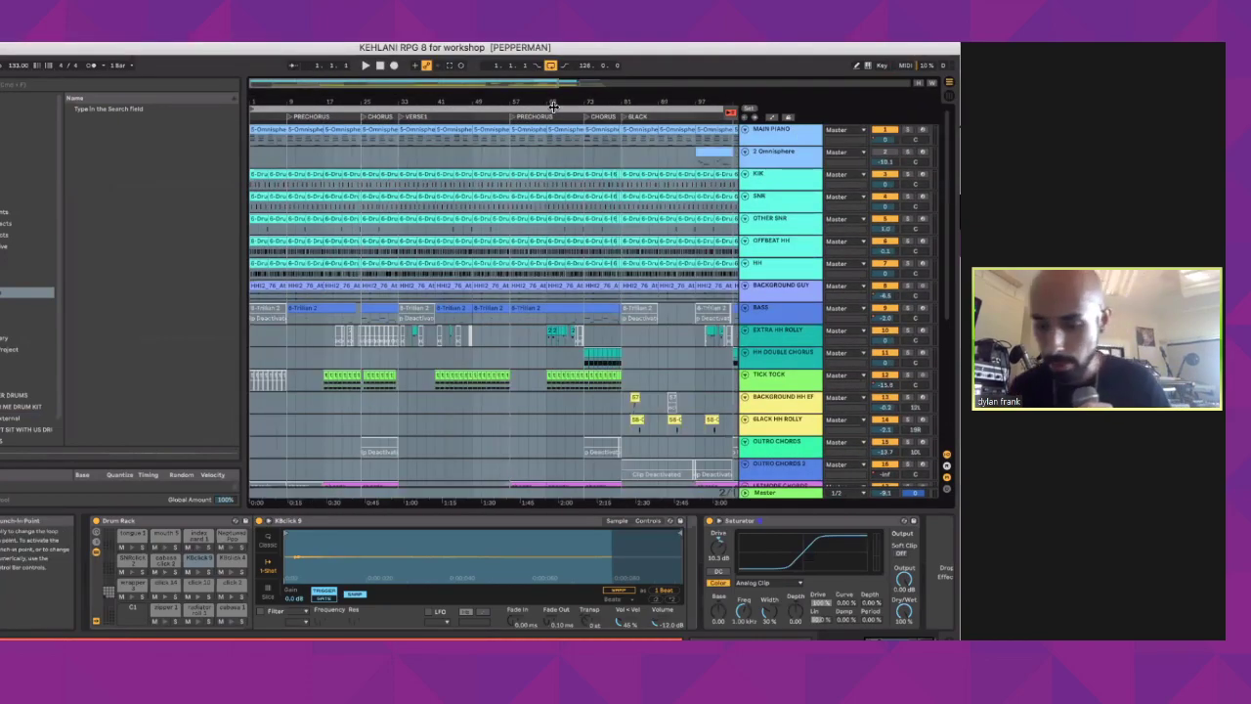
{"action": "key", "text": "super+a"}
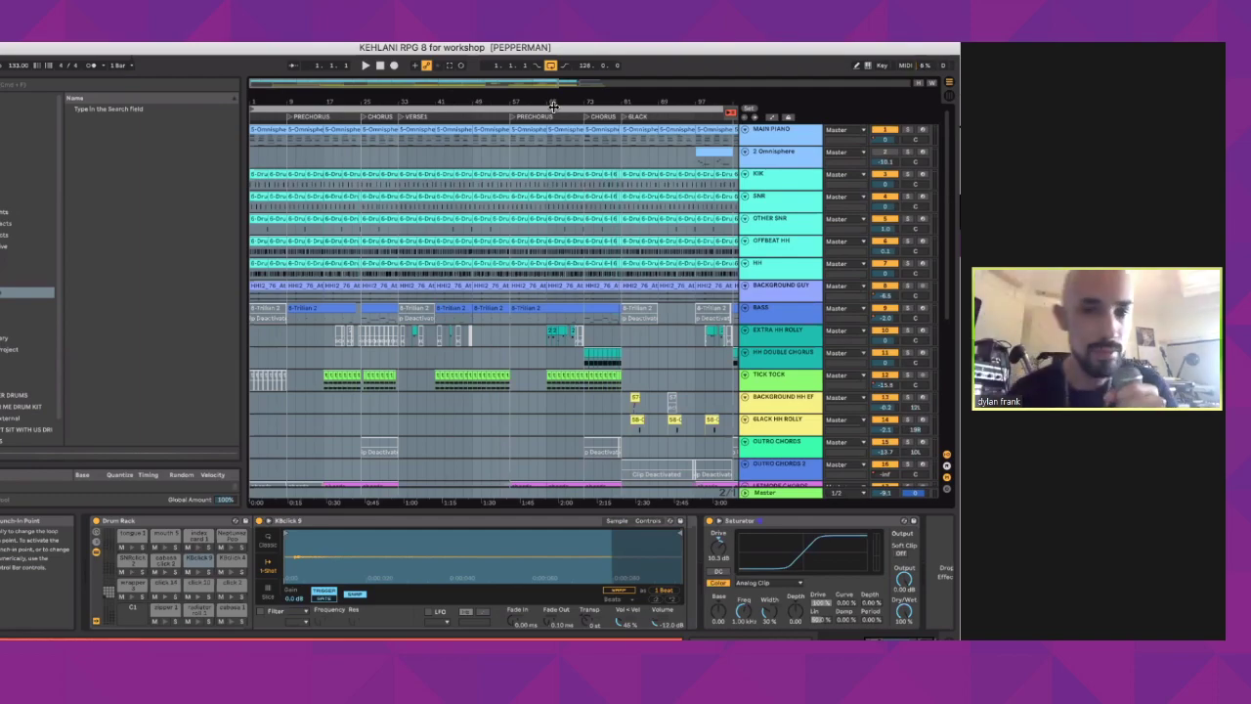
Step: Go back to the external sample folder and expand its buford subfolder to show the samples inside
{"action": "left_click", "coordinate": [15, 421]}
{"action": "scroll", "coordinate": [132, 219], "scroll_direction": "up", "scroll_amount": 20}
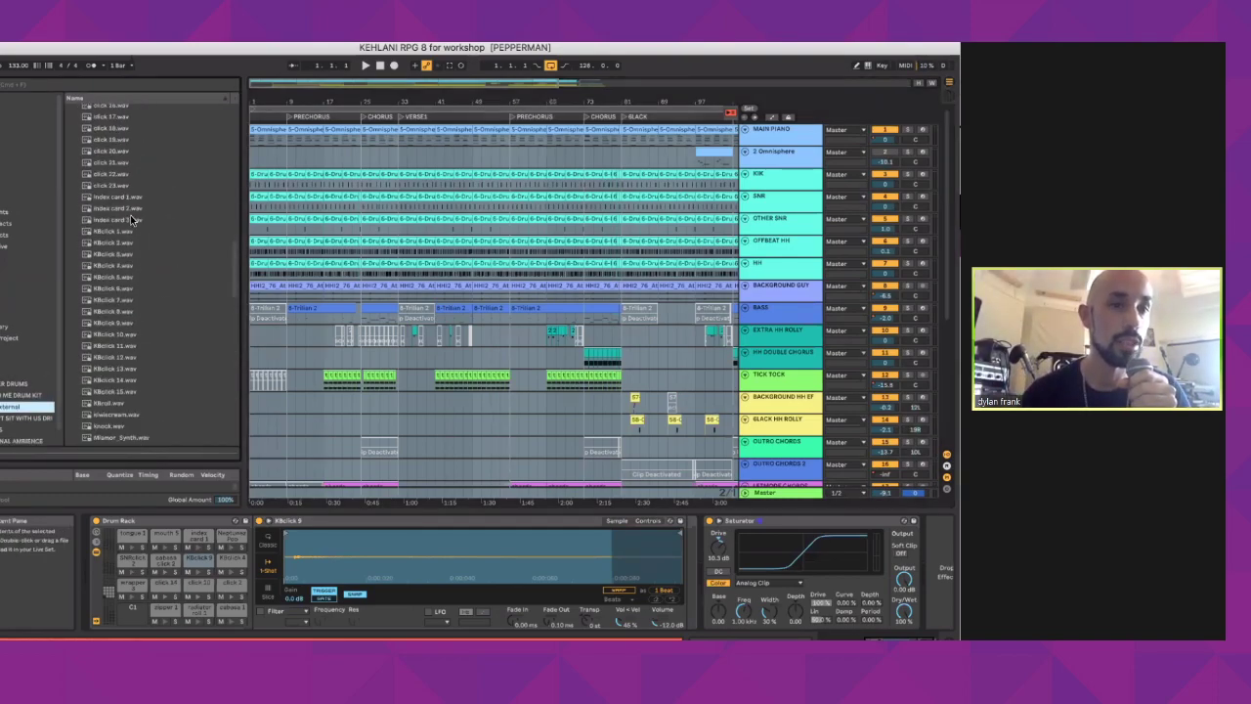
{"action": "scroll", "coordinate": [132, 219], "scroll_direction": "up", "scroll_amount": 10}
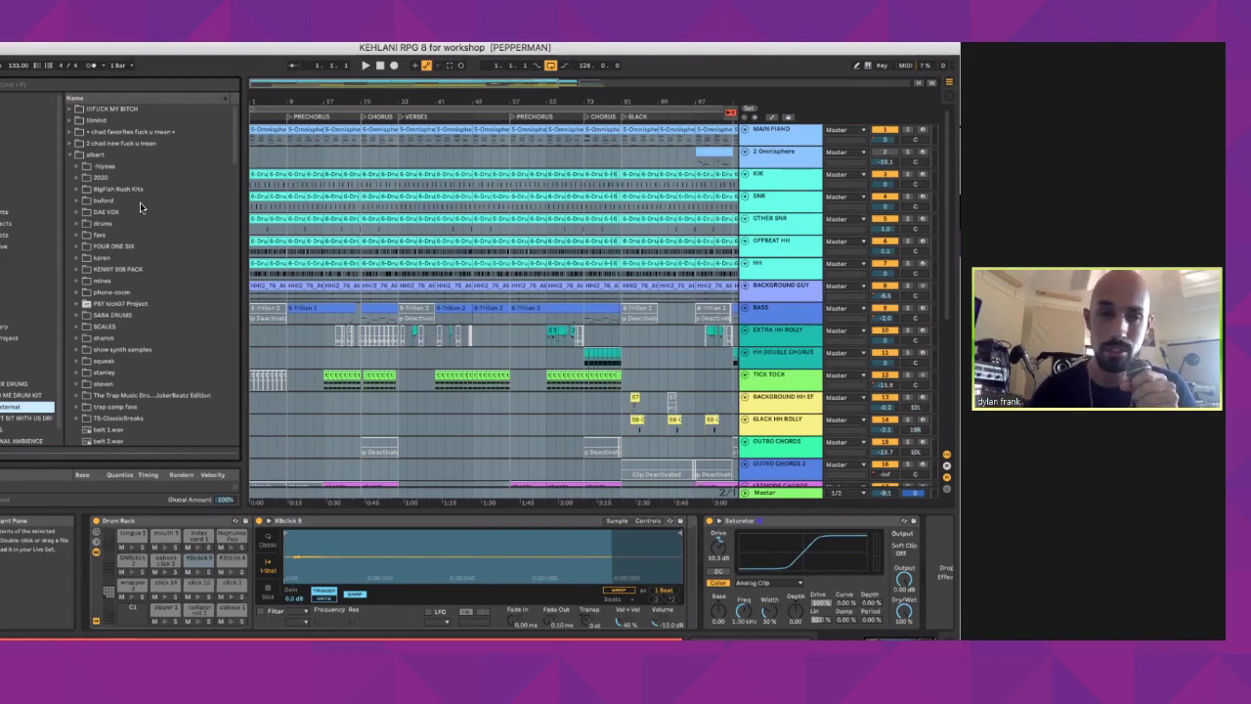
{"action": "left_click", "coordinate": [77, 200]}
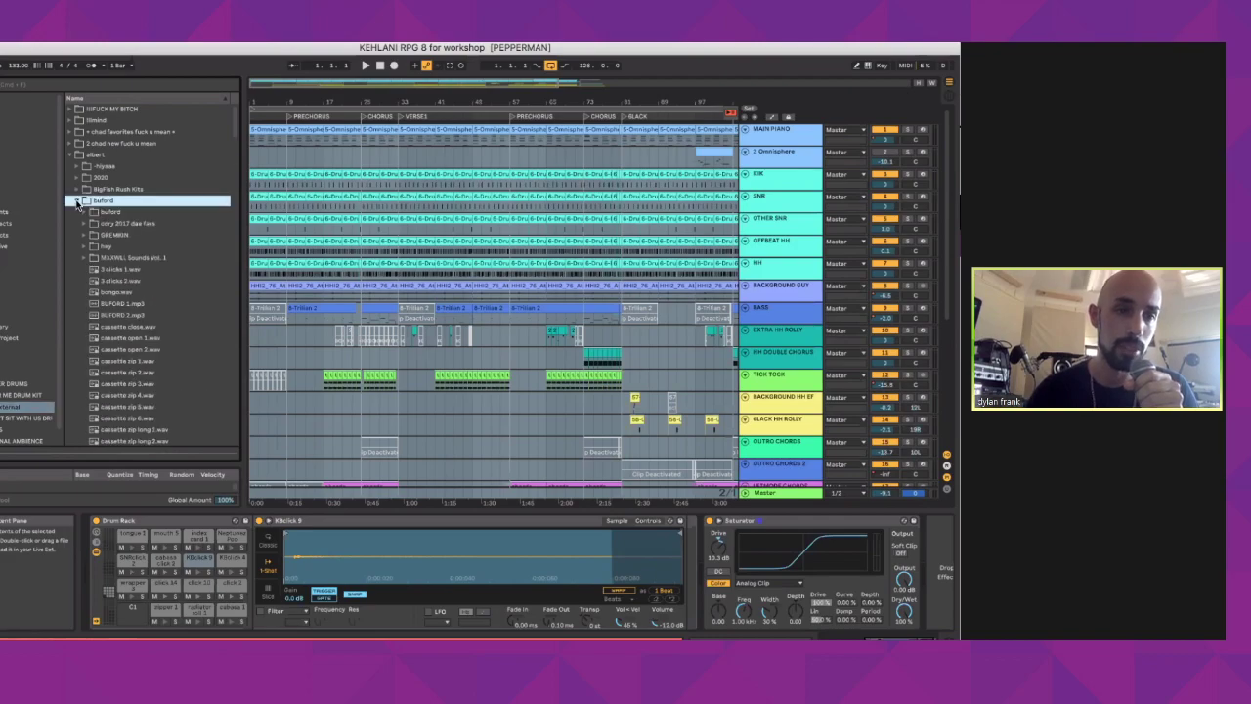
{"action": "scroll", "coordinate": [123, 284], "scroll_direction": "down", "scroll_amount": 3}
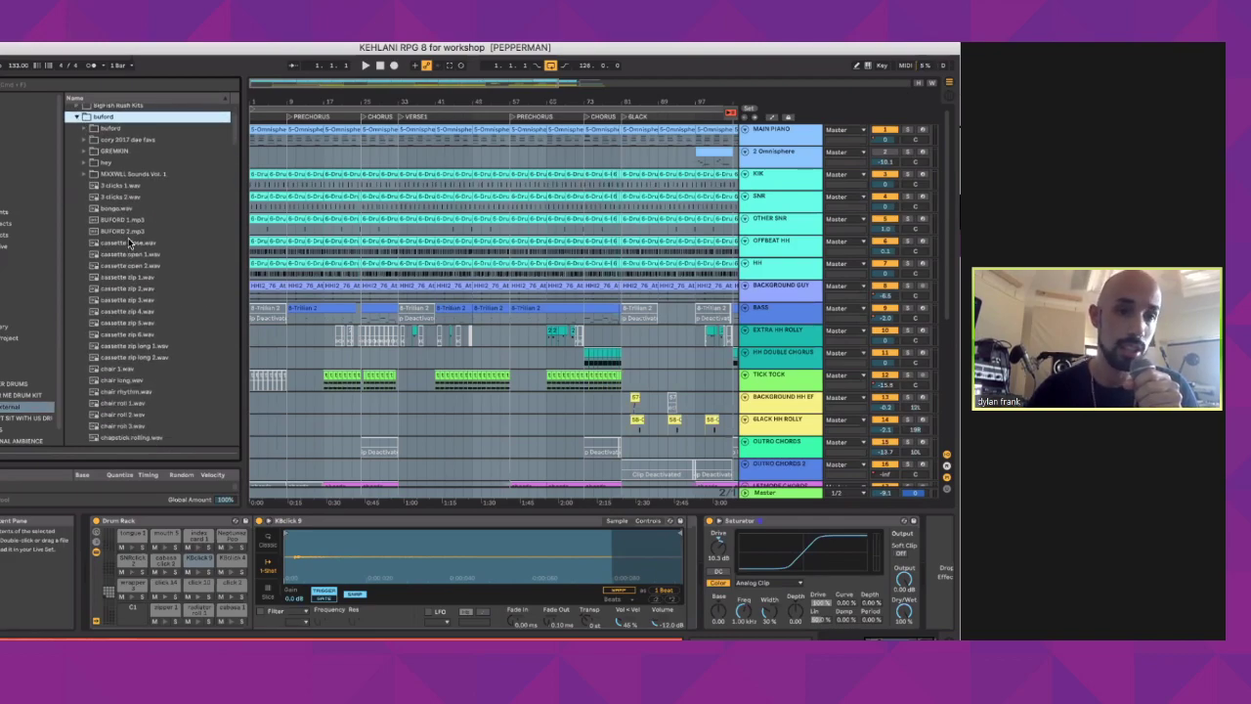
Step: Audition cassette close.wav and the samples above it in the buford folder, ending on 3 clicks 1.wav
{"action": "left_click", "coordinate": [129, 242]}
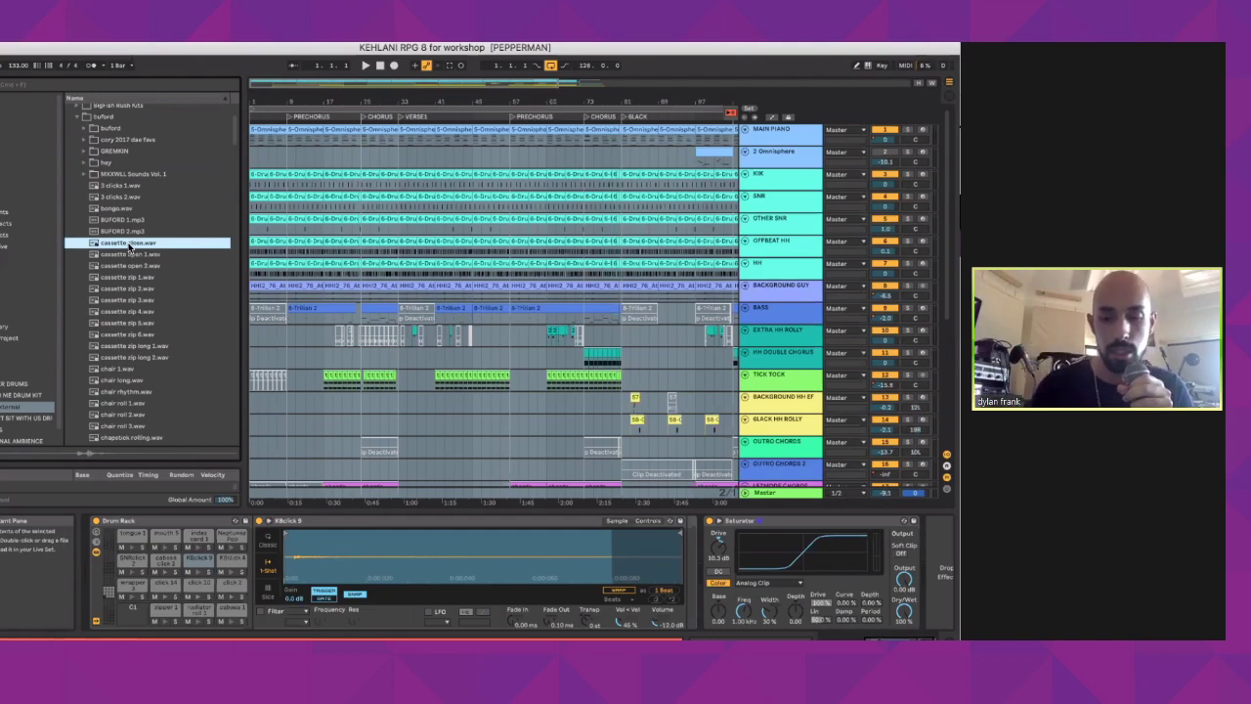
{"action": "key", "text": "Up"}
{"action": "key", "text": "Up"}
{"action": "key", "text": "Up"}
{"action": "key", "text": "Up"}
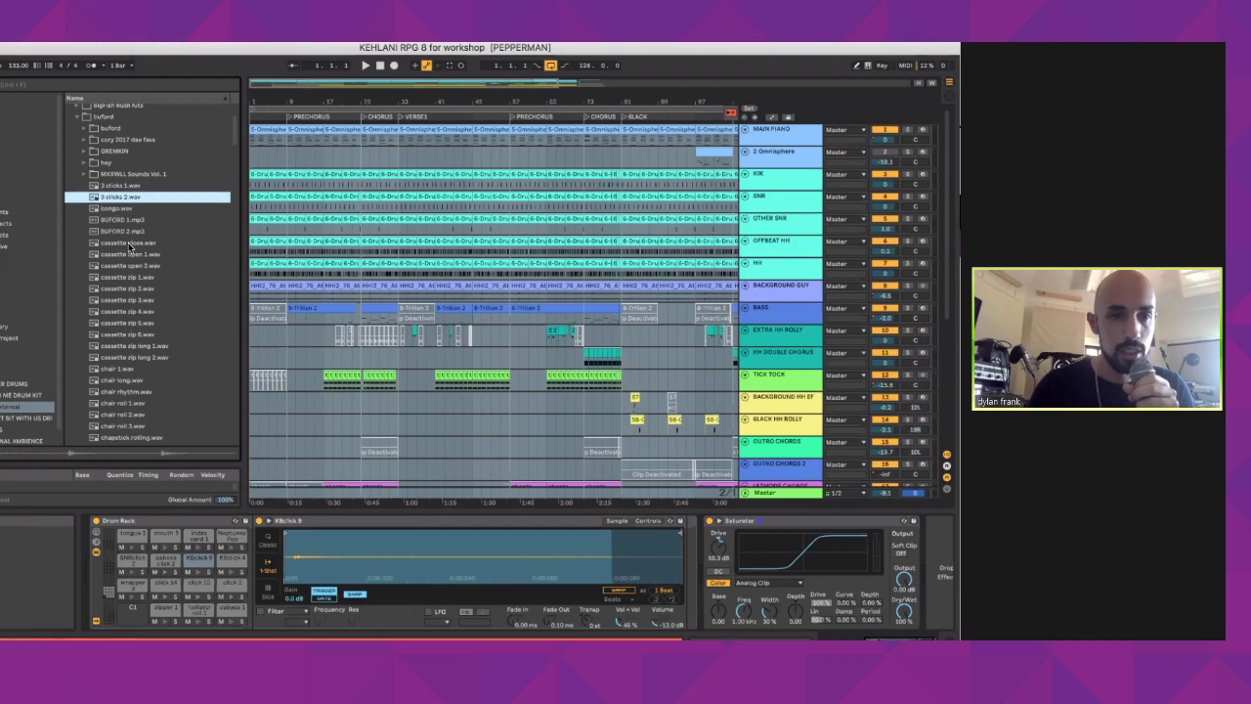
{"action": "key", "text": "Up"}
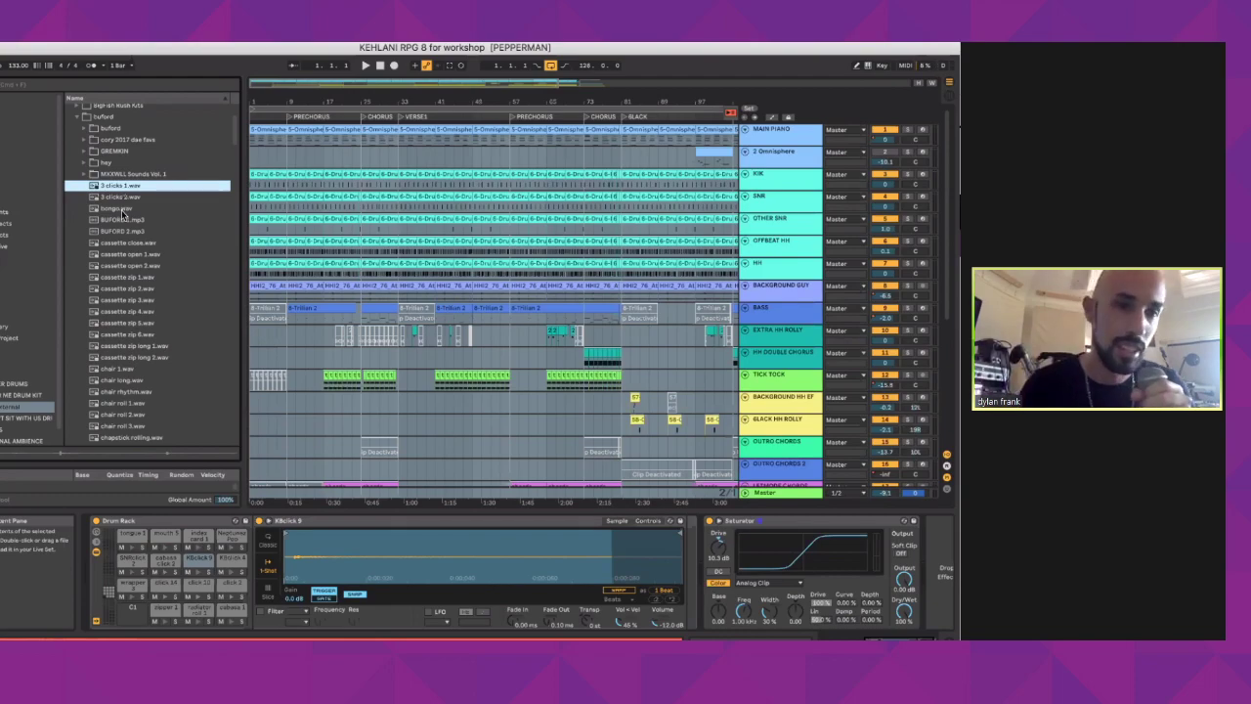
Step: Audition the buford samples one after another from bongo.wav down to cassette zip 3.wav
{"action": "left_click", "coordinate": [123, 208]}
{"action": "key", "text": "Down"}
{"action": "key", "text": "Down"}
{"action": "key", "text": "Down"}
{"action": "key", "text": "Down"}
{"action": "key", "text": "Down"}
{"action": "key", "text": "Down"}
{"action": "key", "text": "Down"}
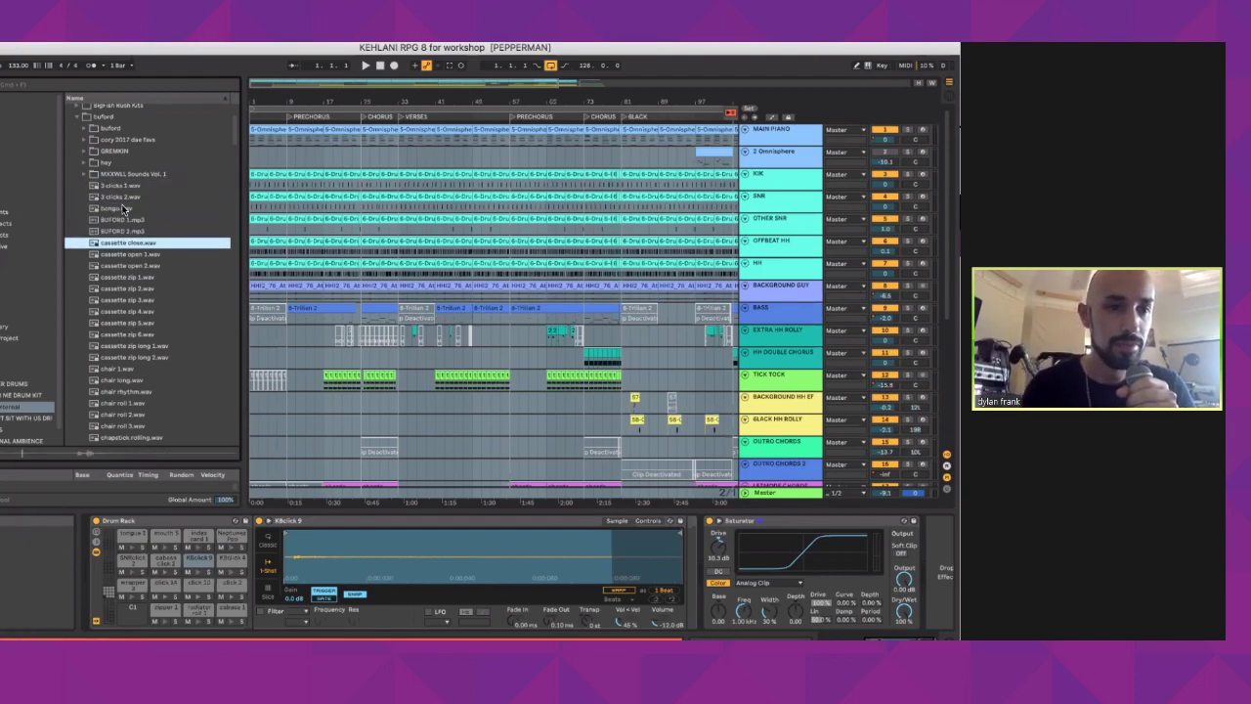
{"action": "key", "text": "Down"}
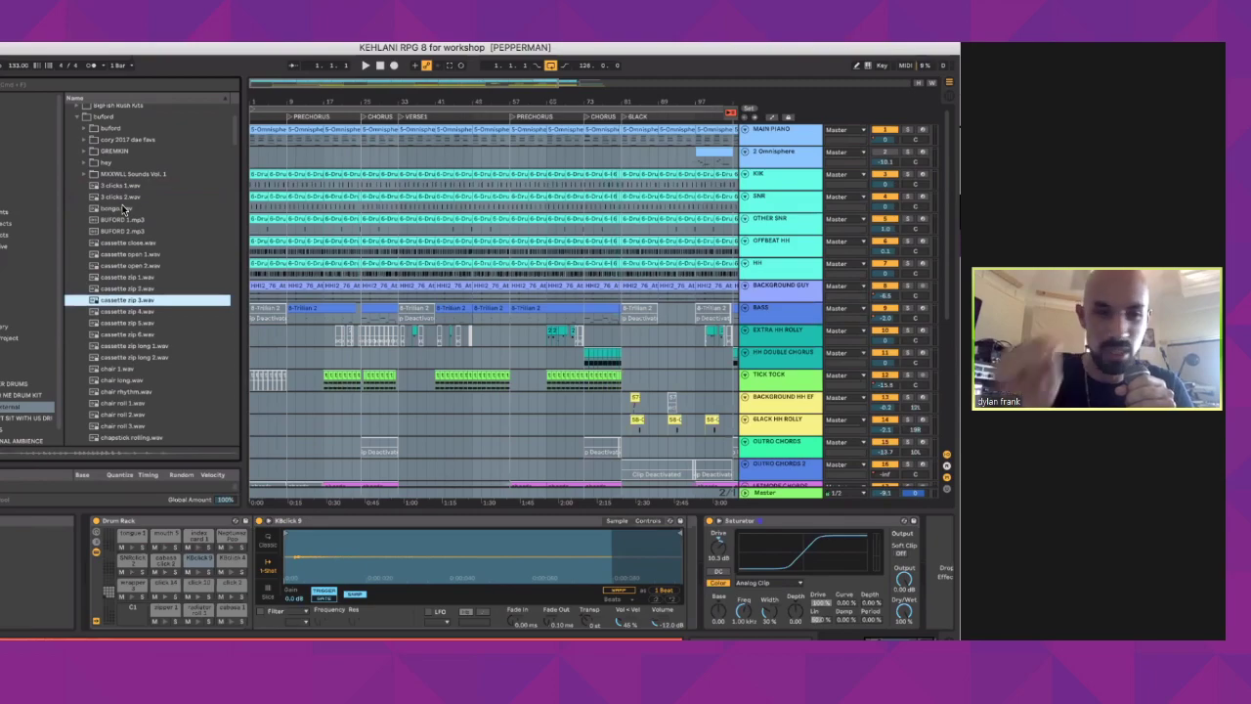
Step: Audition the remaining cassette zip samples and the first chair samples, ending on chair long.wav
{"action": "key", "text": "Down"}
{"action": "key", "text": "Down"}
{"action": "key", "text": "Down"}
{"action": "key", "text": "Down"}
{"action": "key", "text": "Down"}
{"action": "key", "text": "Down"}
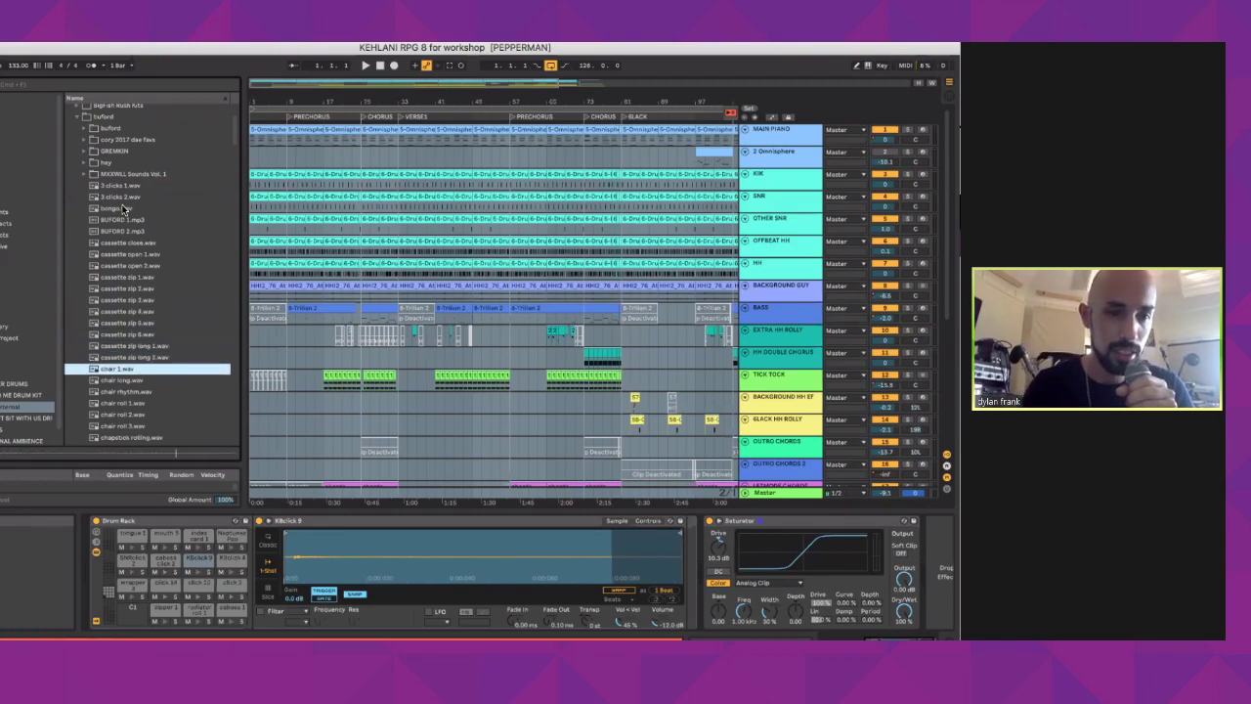
{"action": "key", "text": "Down"}
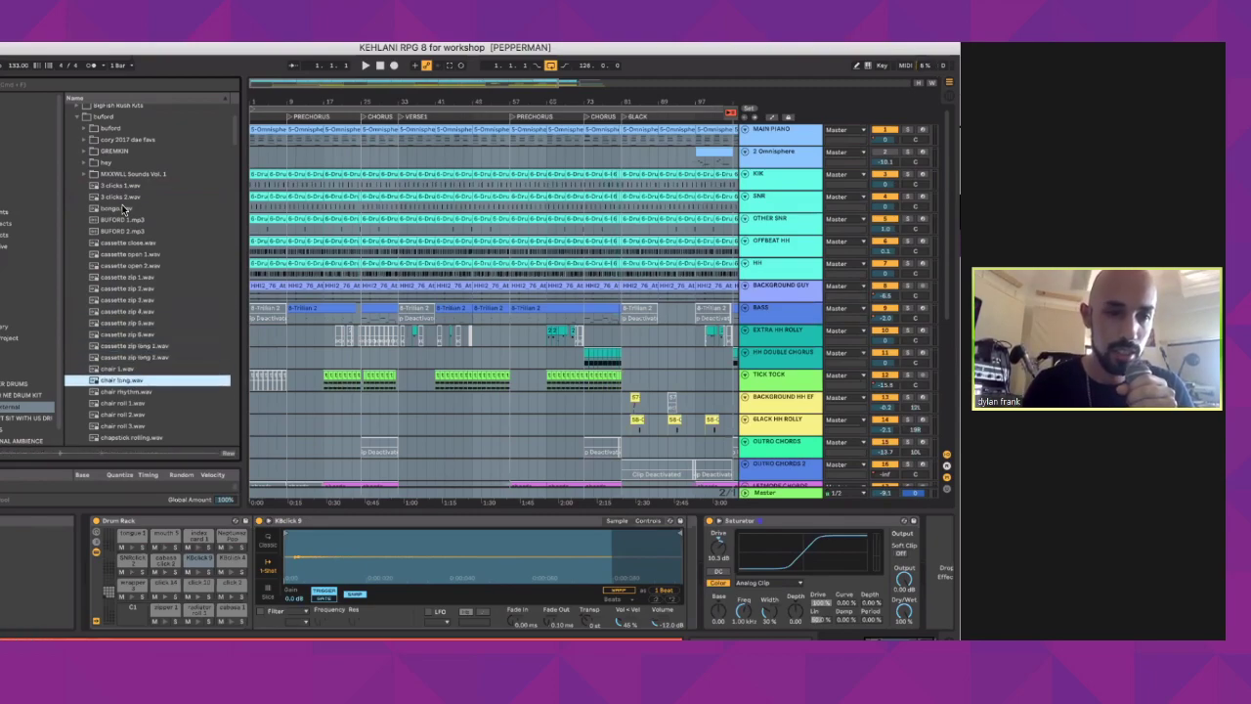
Step: Audition the samples from chair rhythm.wav through the chair rolls, chapstick rolling.wav and CL_HH.WAV to click swipe 1.wav
{"action": "scroll", "coordinate": [124, 208], "scroll_direction": "down", "scroll_amount": 4}
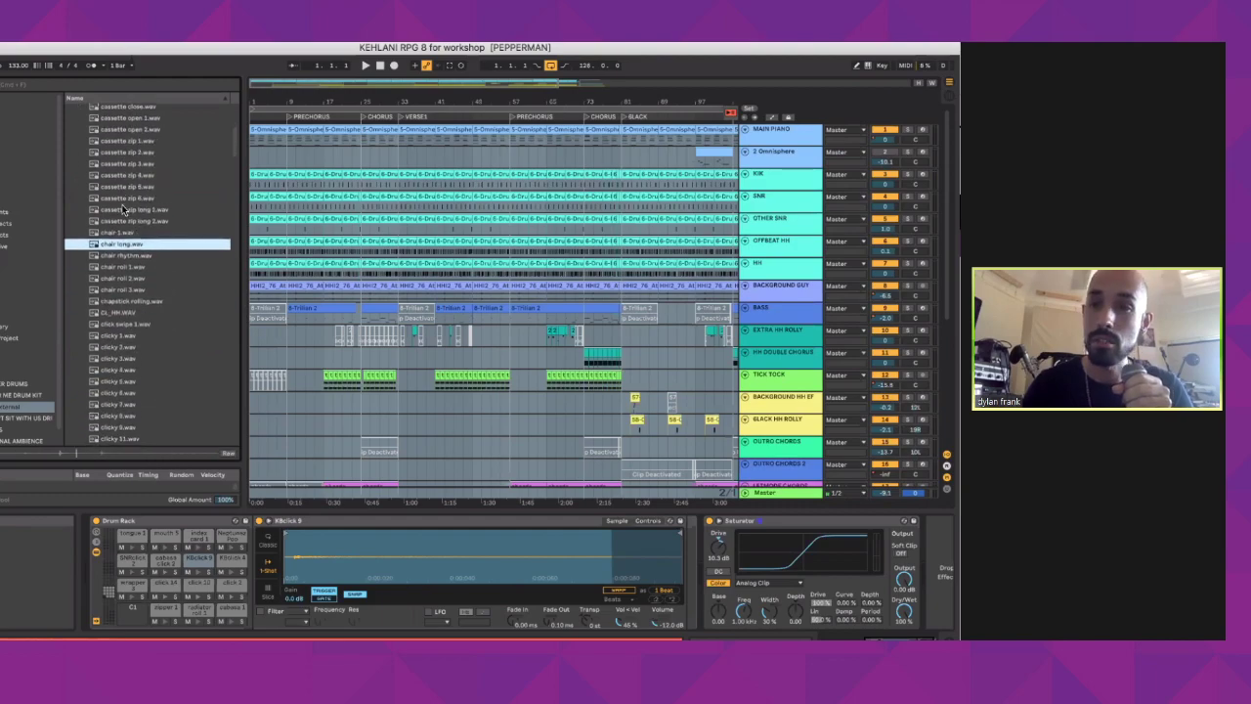
{"action": "key", "text": "Down"}
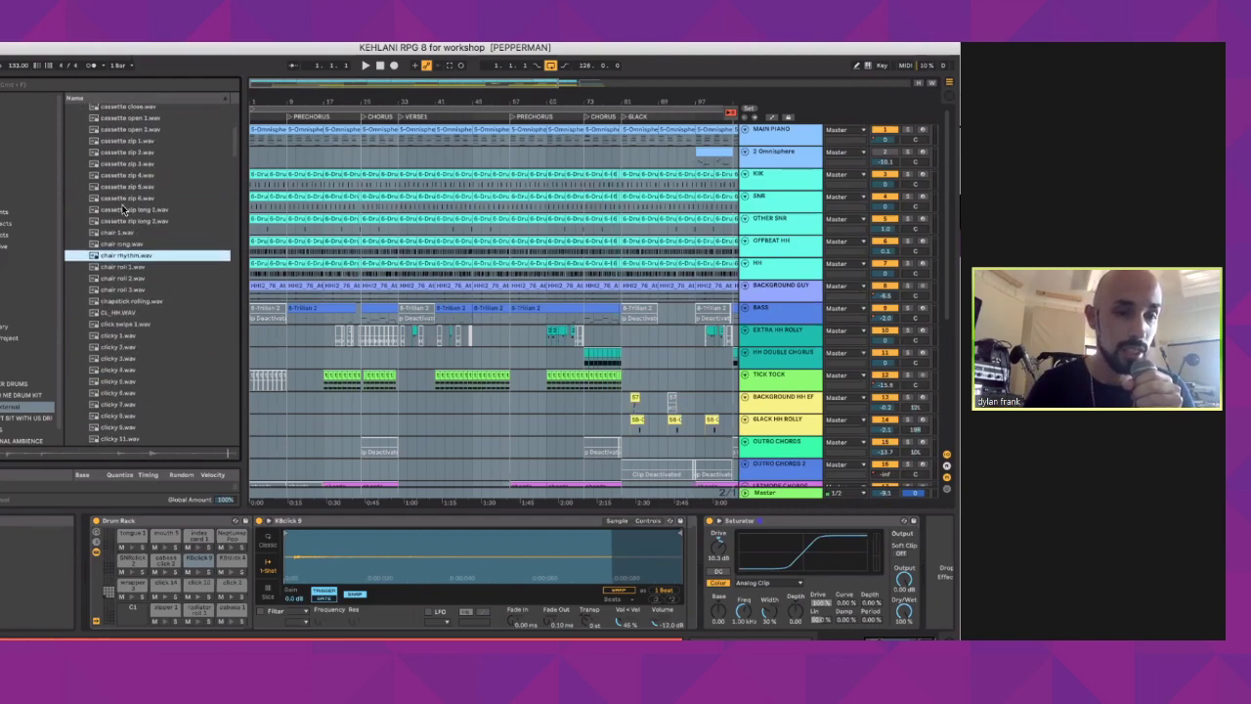
{"action": "key", "text": "Down"}
{"action": "key", "text": "Down"}
{"action": "key", "text": "Down"}
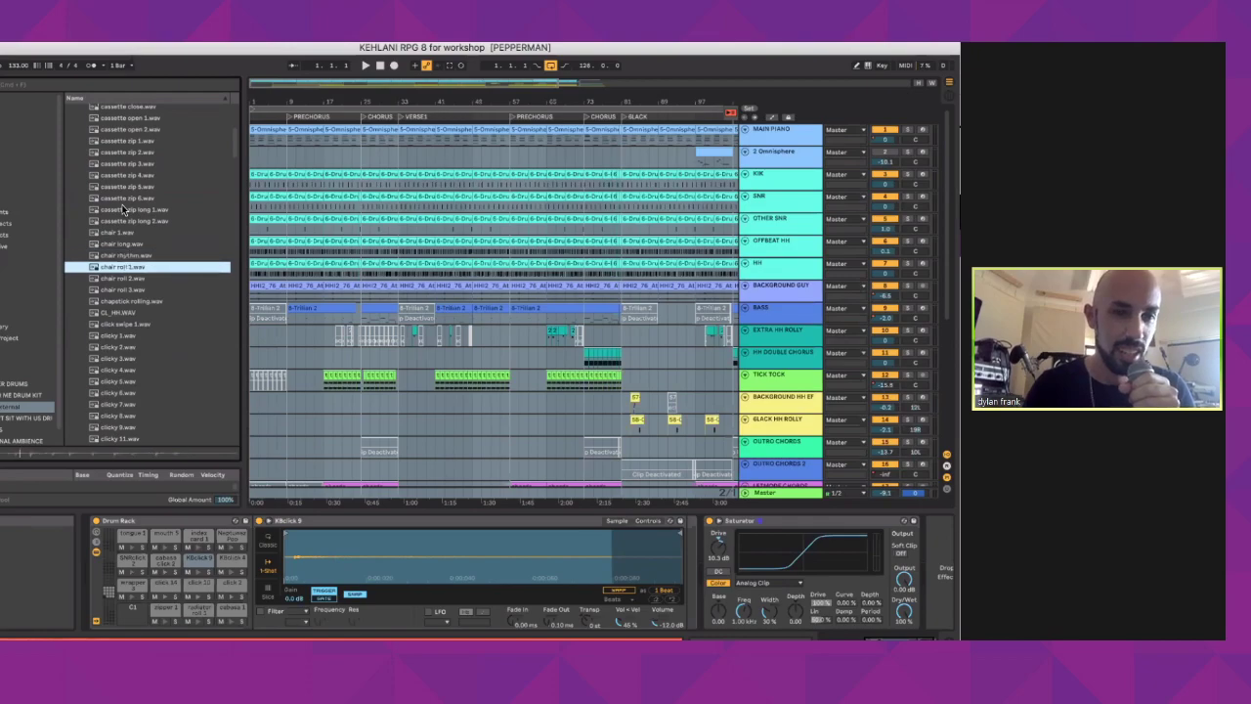
{"action": "key", "text": "Down"}
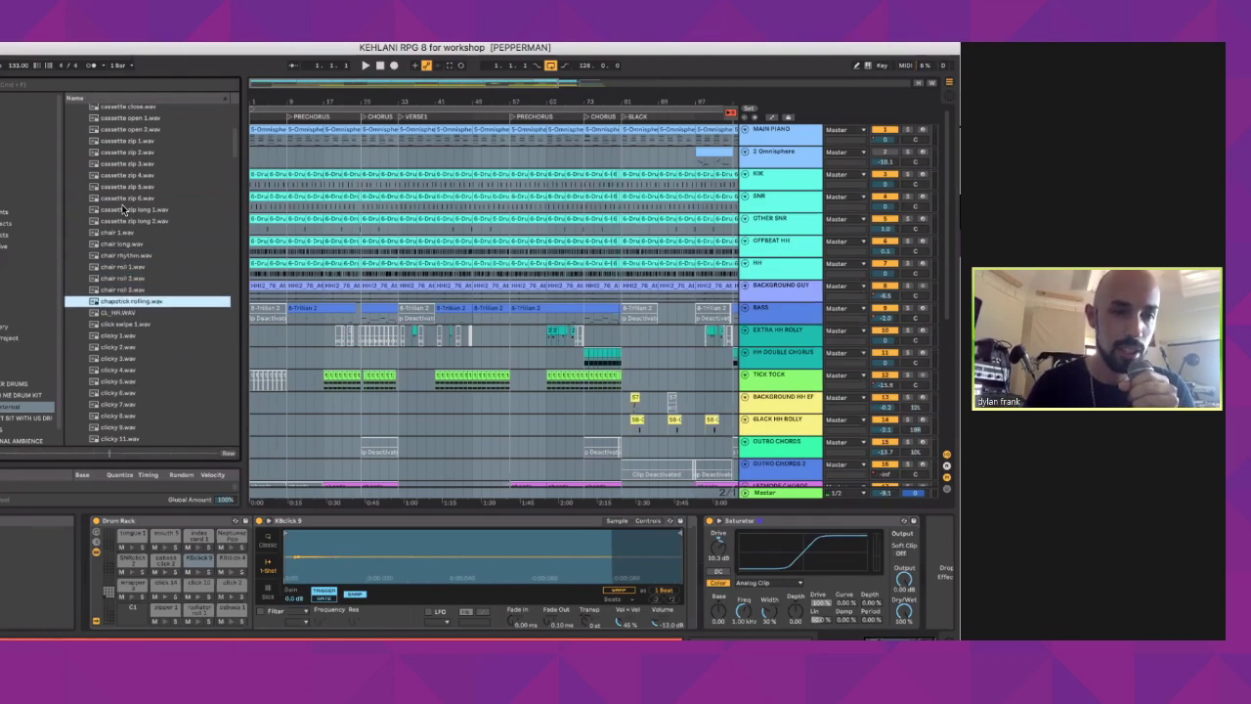
{"action": "key", "text": "Down"}
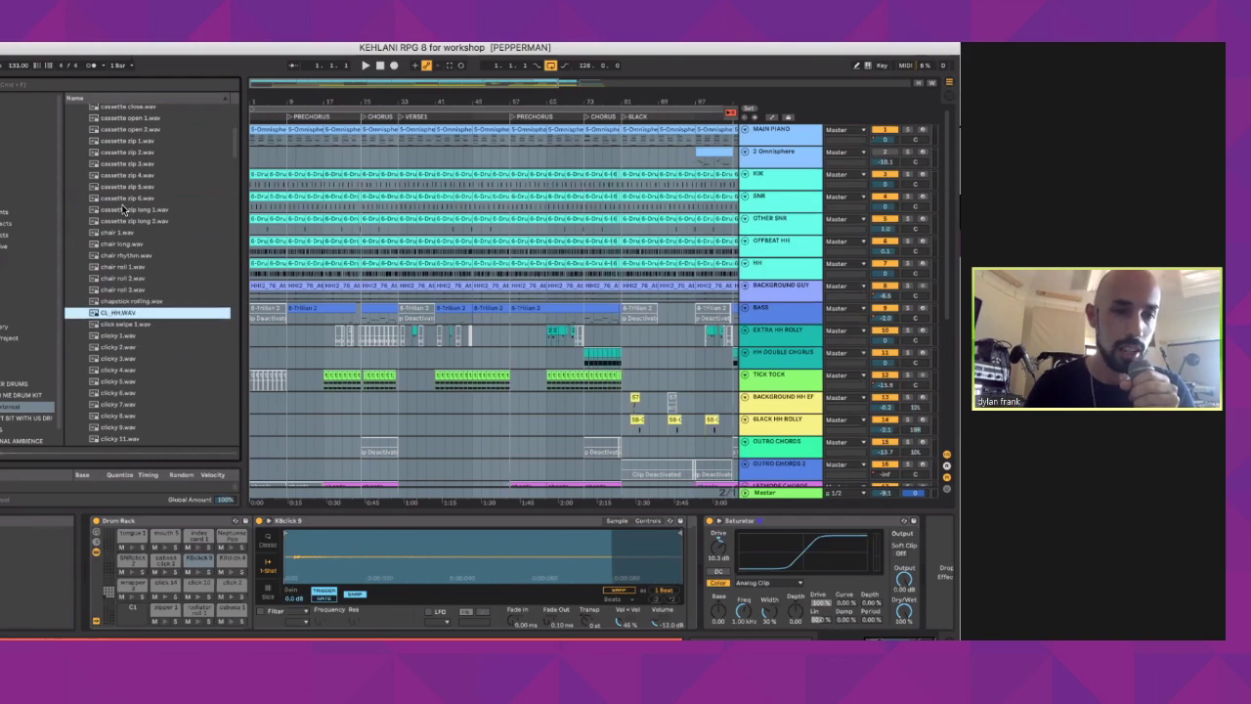
{"action": "key", "text": "Down"}
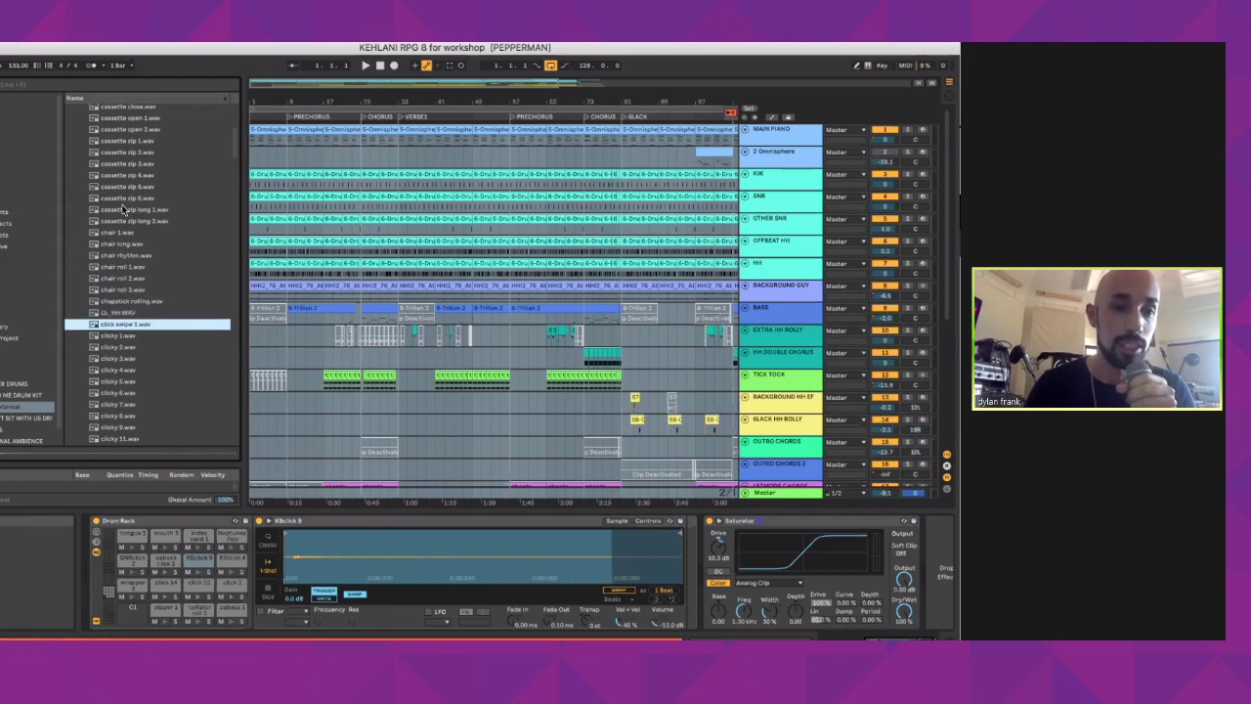
Step: Audition the clicky samples down to clicky 23.wav, and return to clicky 2.wav and clicky 1.wav
{"action": "scroll", "coordinate": [124, 209], "scroll_direction": "down", "scroll_amount": 5}
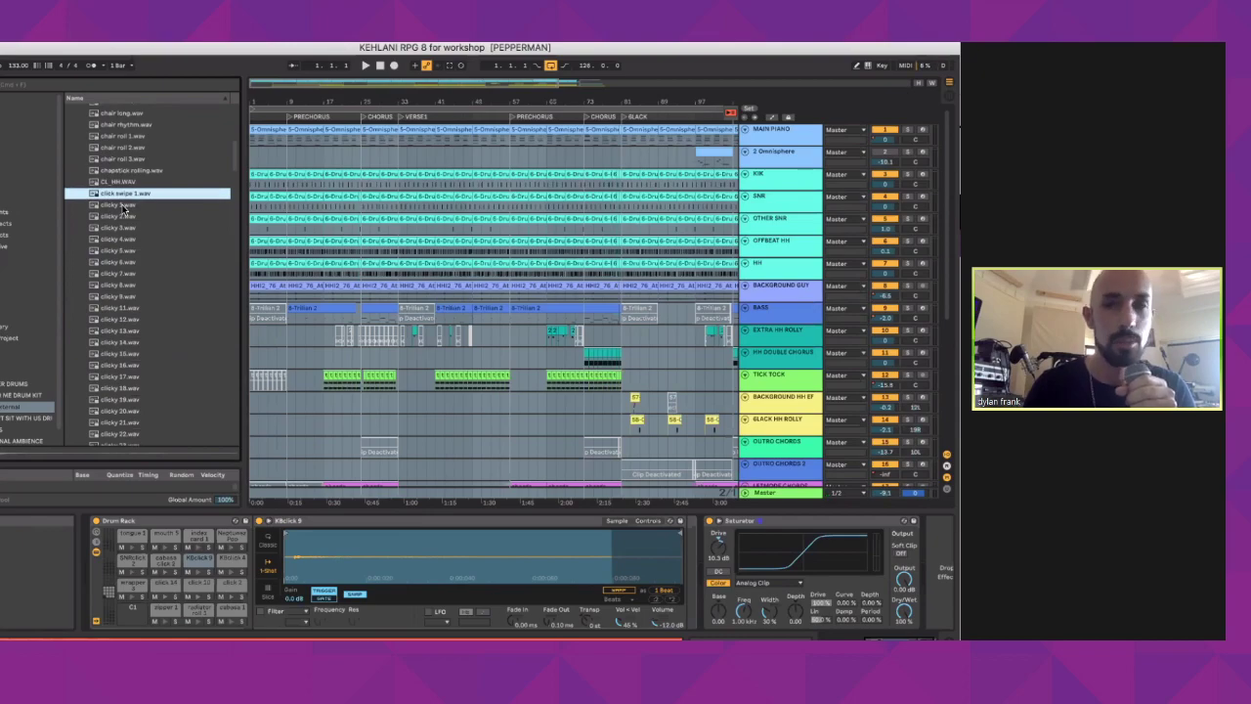
{"action": "key", "text": "Down"}
{"action": "key", "text": "Down"}
{"action": "key", "text": "Down"}
{"action": "key", "text": "Down"}
{"action": "key", "text": "Down"}
{"action": "key", "text": "Down"}
{"action": "key", "text": "Down"}
{"action": "key", "text": "Down"}
{"action": "key", "text": "Down"}
{"action": "key", "text": "Down"}
{"action": "key", "text": "Down"}
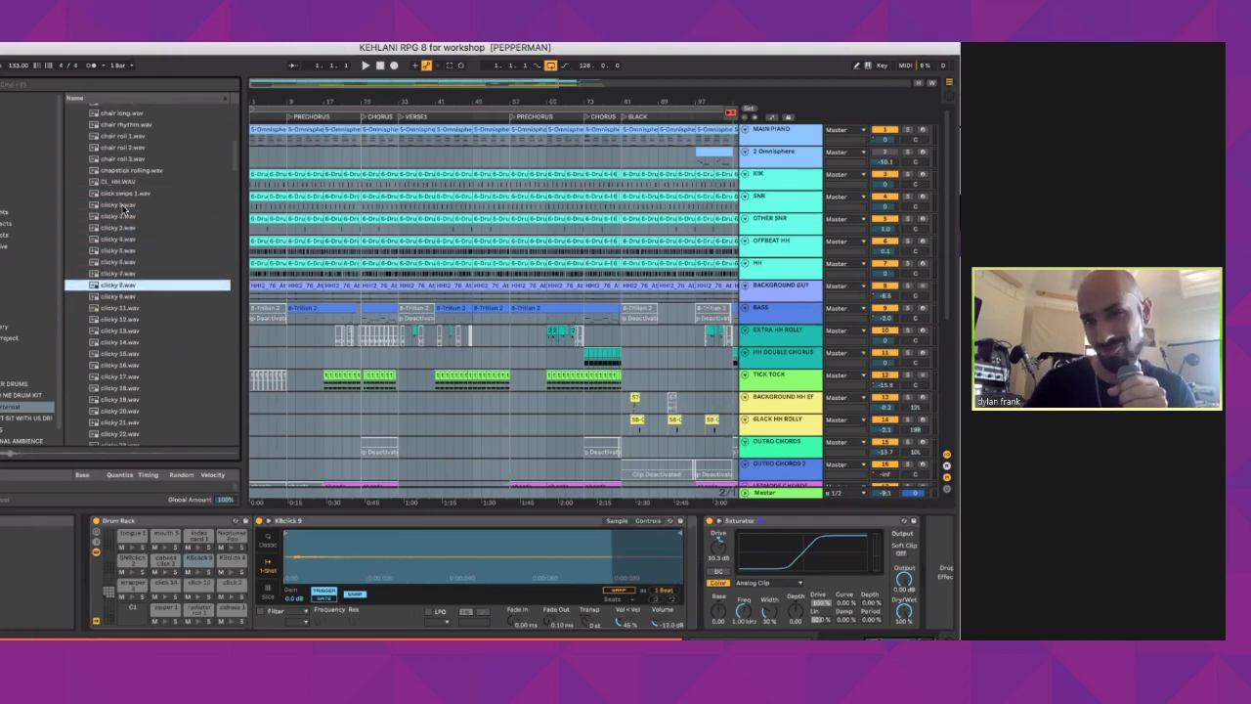
{"action": "key", "text": "Down"}
{"action": "key", "text": "Down"}
{"action": "key", "text": "Down"}
{"action": "key", "text": "Down"}
{"action": "key", "text": "Down"}
{"action": "key", "text": "Down"}
{"action": "key", "text": "Down"}
{"action": "key", "text": "Down"}
{"action": "key", "text": "Down"}
{"action": "key", "text": "Down"}
{"action": "key", "text": "Down"}
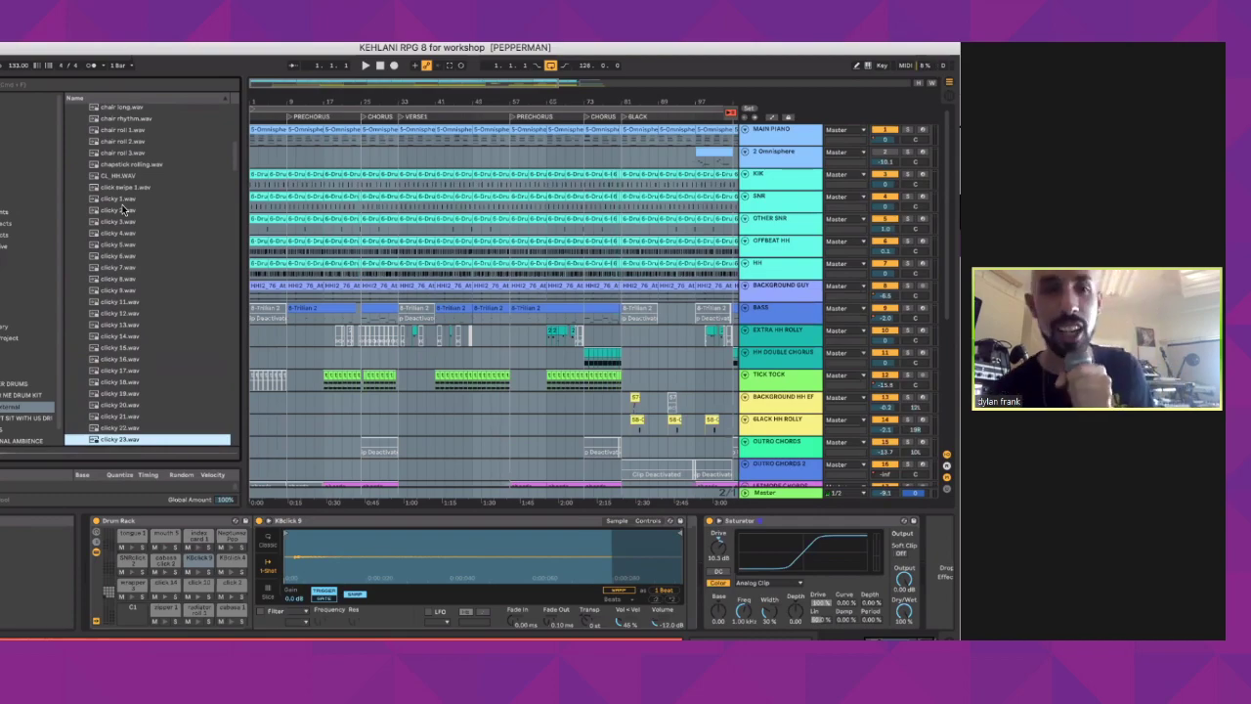
{"action": "left_click", "coordinate": [123, 209]}
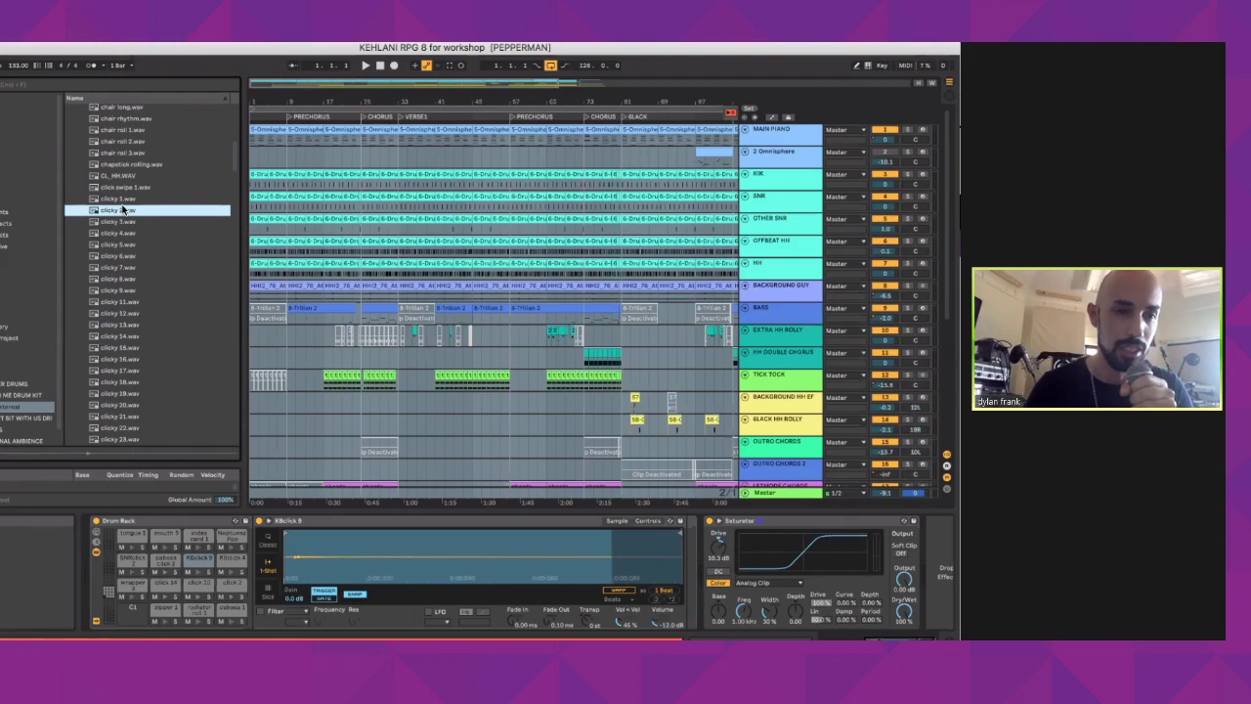
{"action": "key", "text": "Up"}
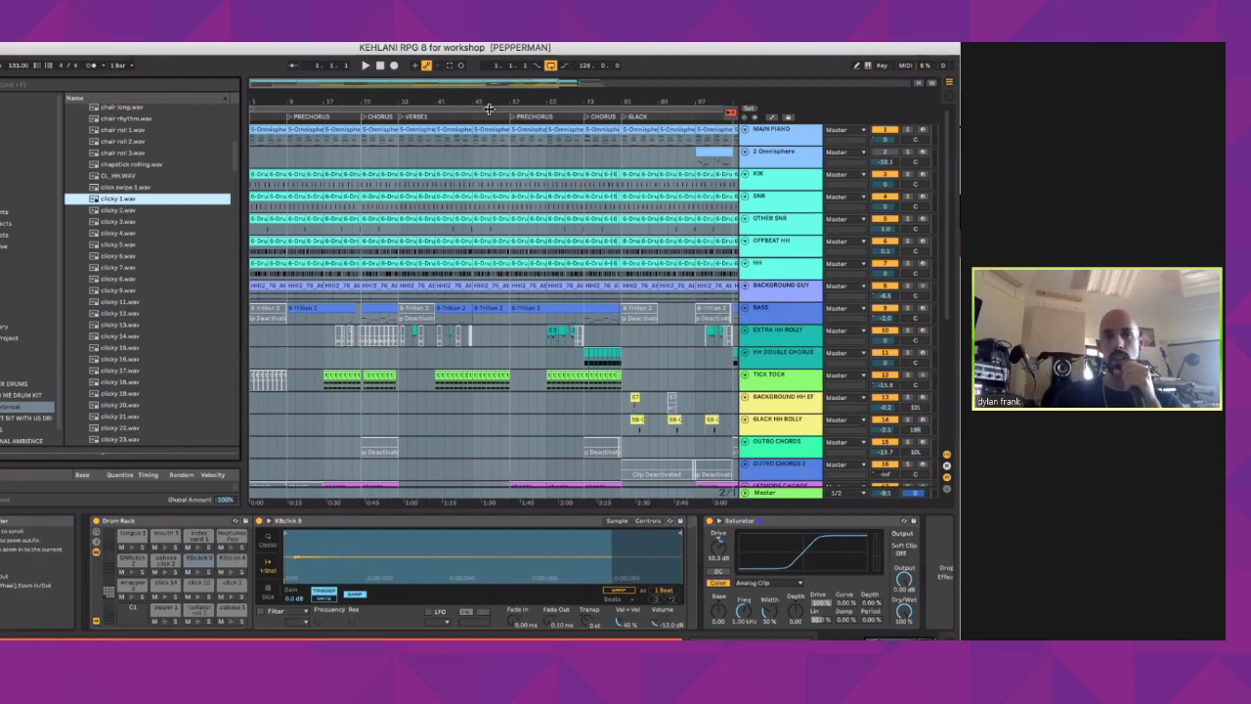
Step: Search the browser for the FabFilter plug-ins and add FF Pro-Q 2 after the Saturator on the Drum Rack track
{"action": "left_click", "coordinate": [528, 234]}
{"action": "key", "text": "super+a"}
{"action": "scroll", "coordinate": [537, 407], "scroll_direction": "down", "scroll_amount": 5}
{"action": "scroll", "coordinate": [537, 407], "scroll_direction": "right", "scroll_amount": 3}
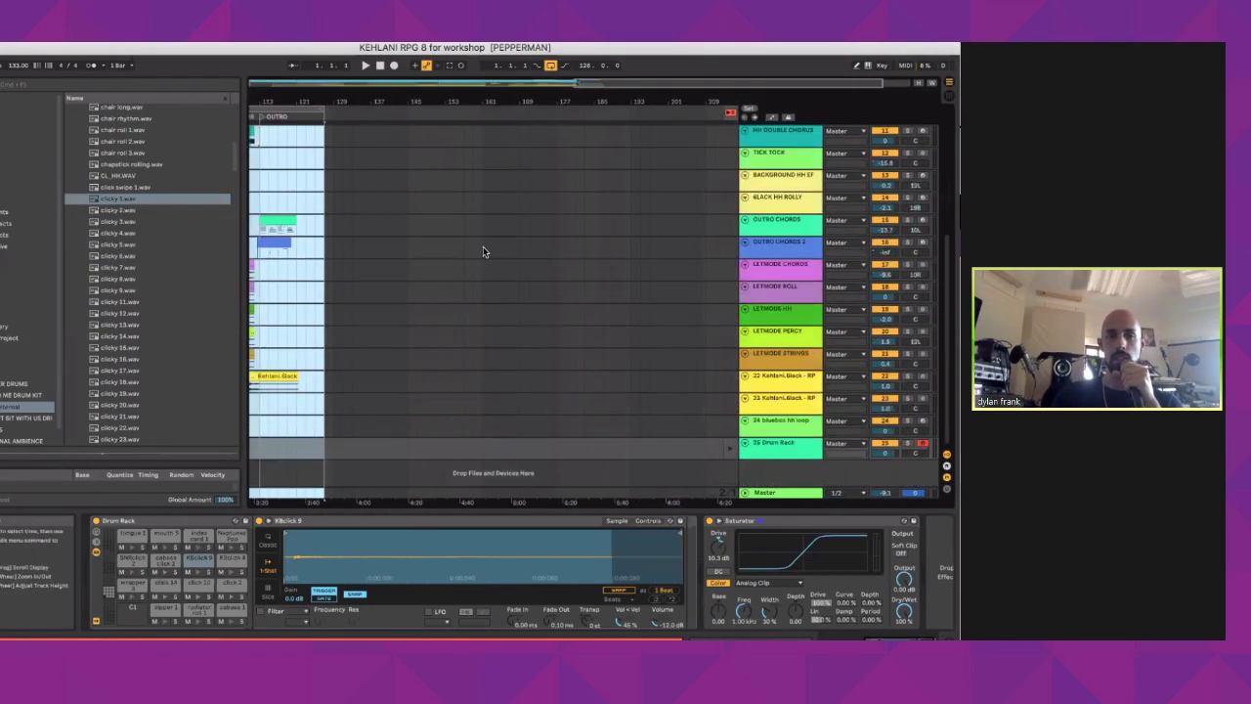
{"action": "key", "text": "0"}
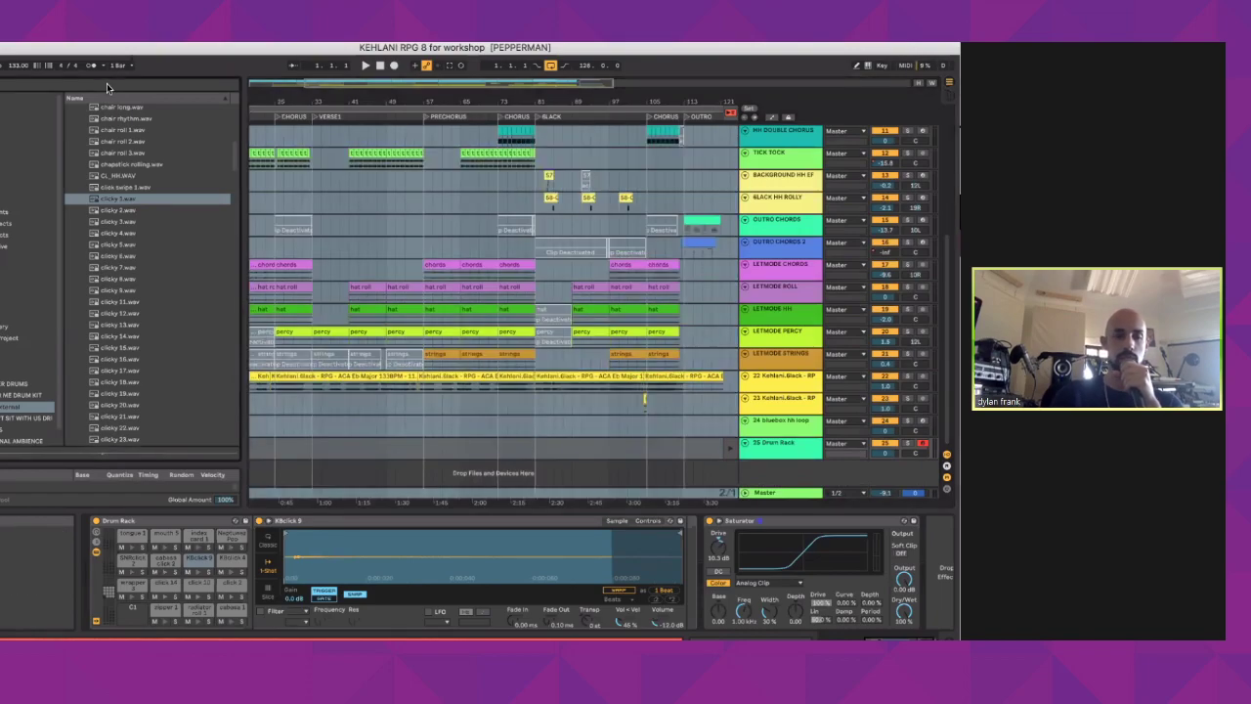
{"action": "left_click", "coordinate": [107, 83]}
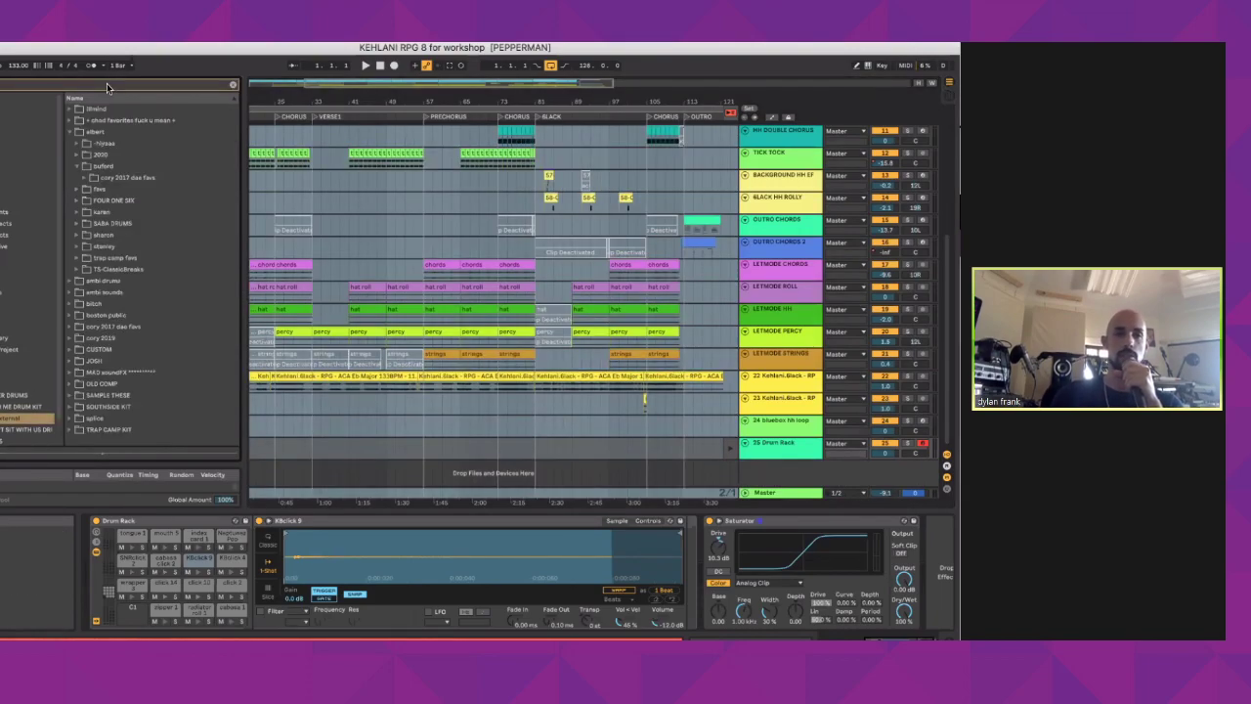
{"action": "left_click", "coordinate": [29, 291]}
{"action": "left_click", "coordinate": [109, 362]}
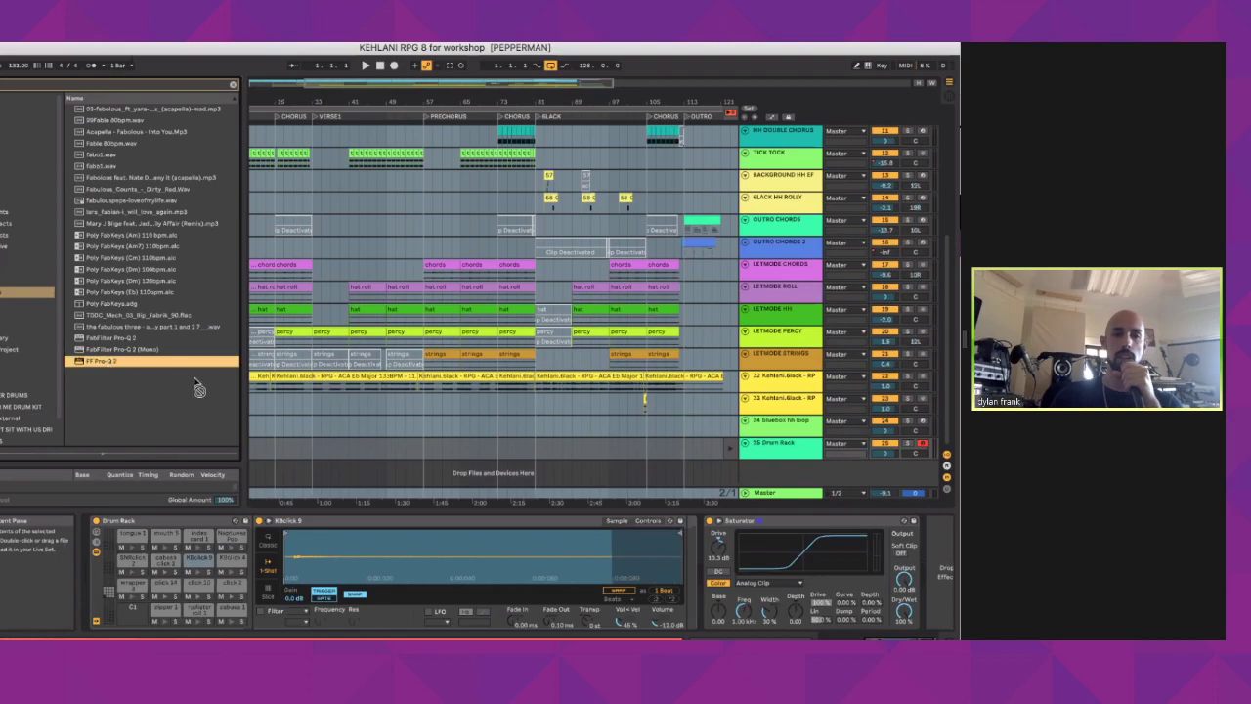
{"action": "left_click_drag", "start_coordinate": [270, 466], "coordinate": [901, 548]}
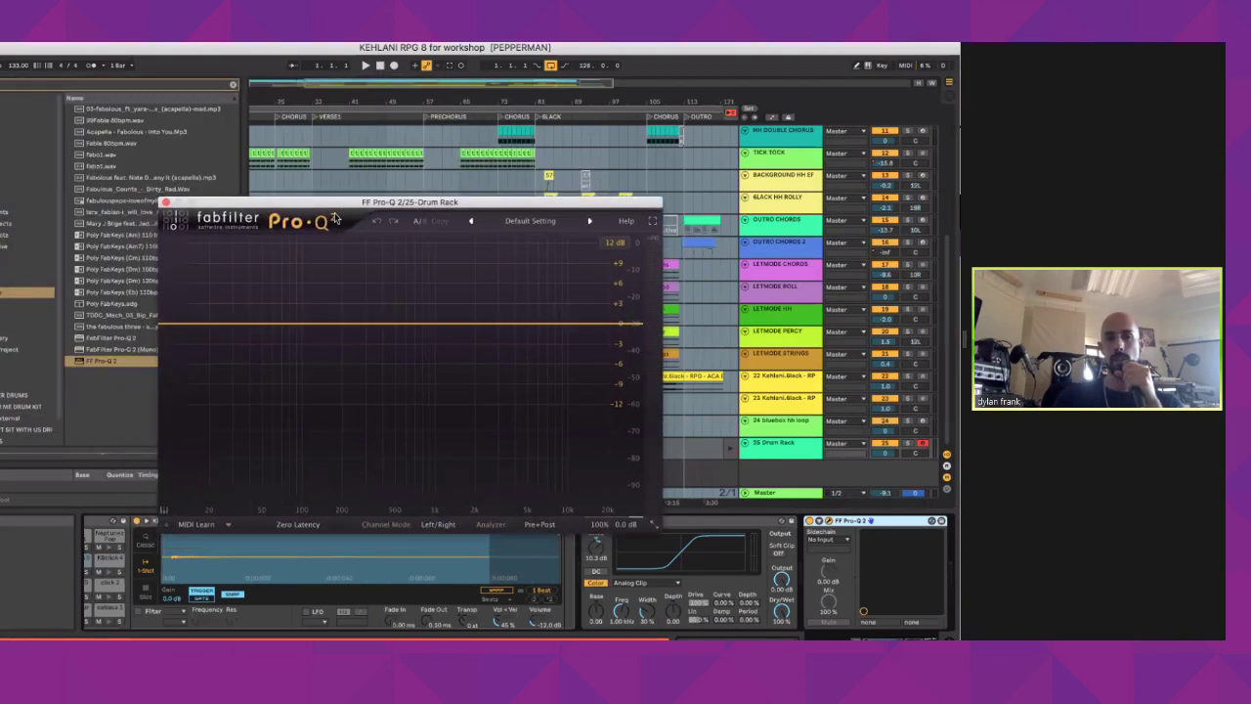
Step: Clear the browser search, return to the external sample folder and load clicky 3.wav onto the empty C1 pad of the Drum Rack
{"action": "key", "text": "ctrl+f"}
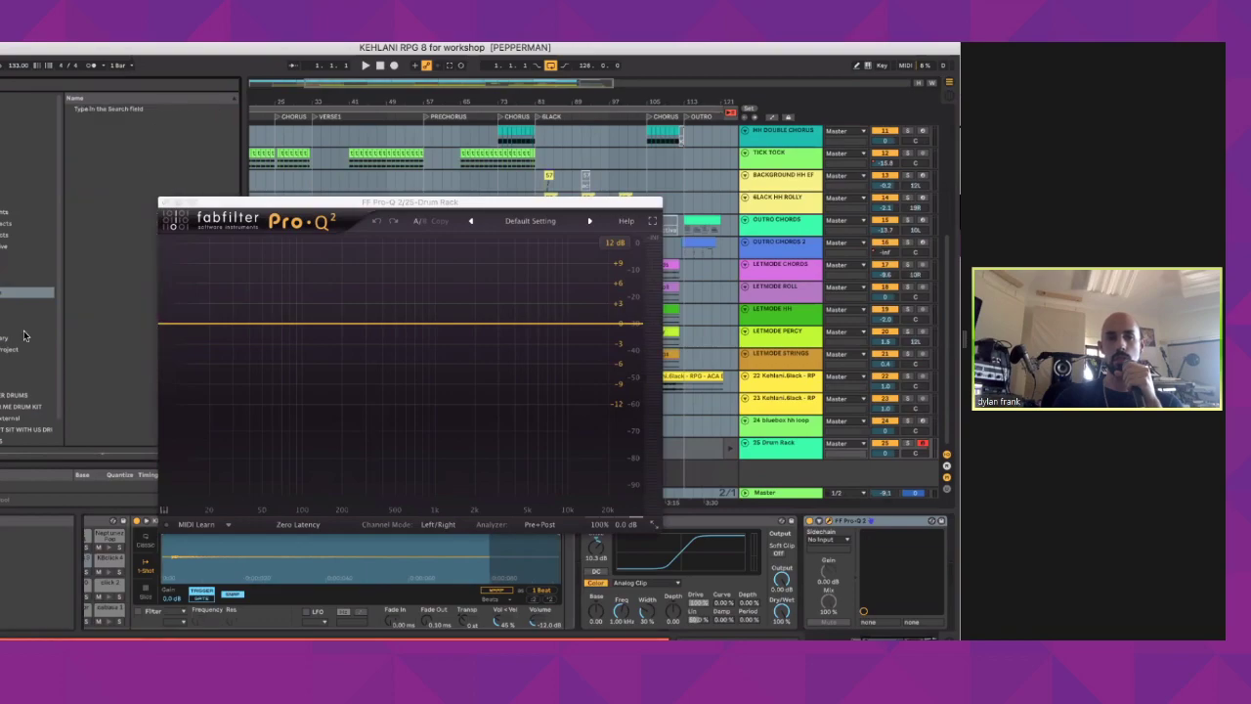
{"action": "left_click", "coordinate": [4, 419]}
{"action": "left_click", "coordinate": [125, 223]}
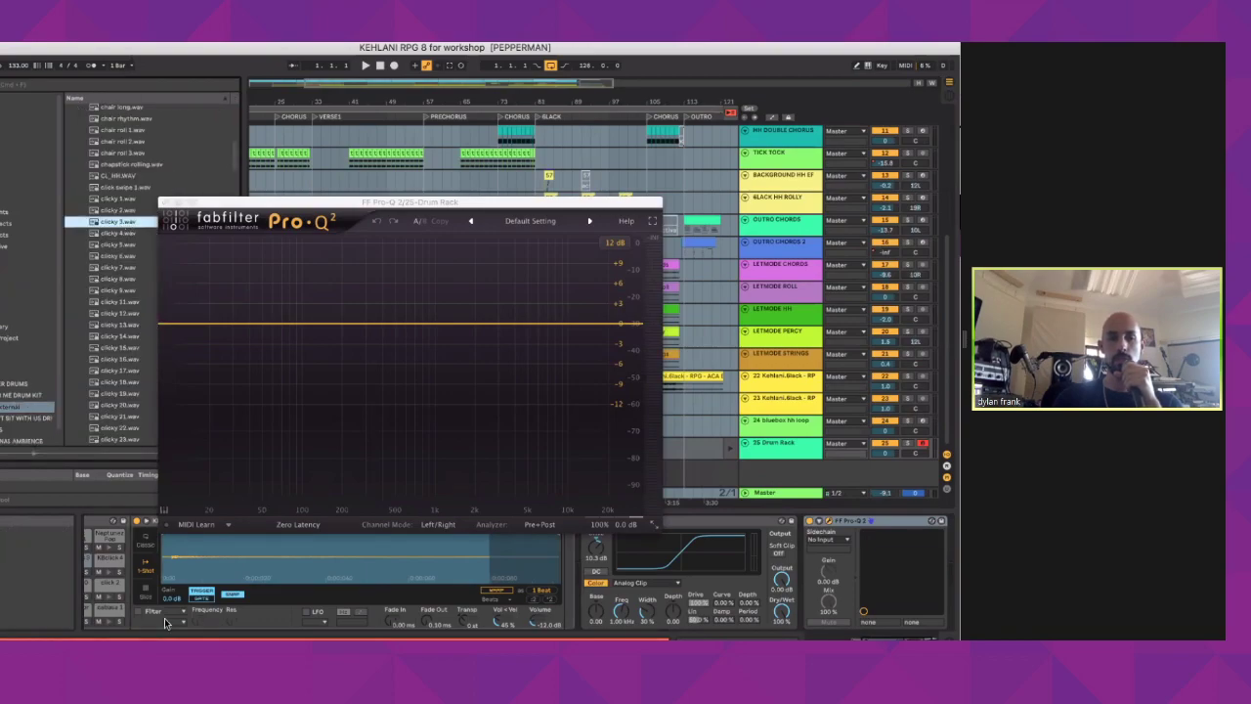
{"action": "key", "text": "Return"}
{"action": "left_click", "coordinate": [130, 223]}
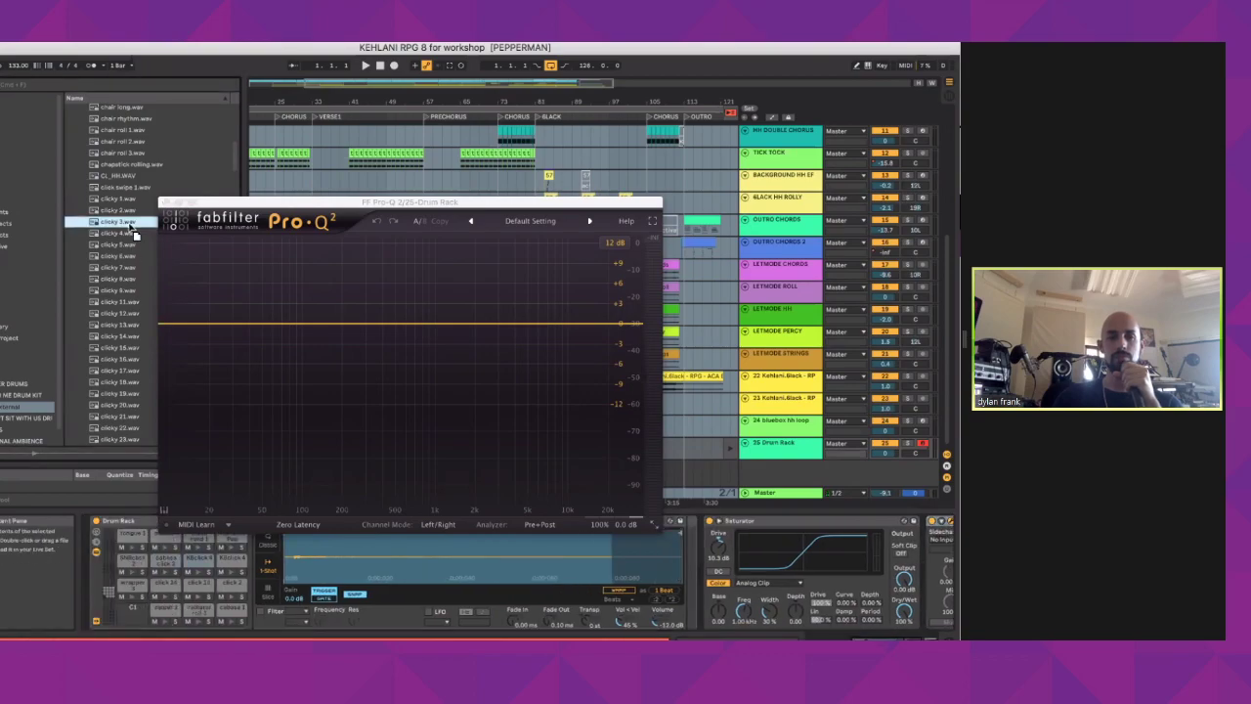
{"action": "left_click", "coordinate": [133, 610]}
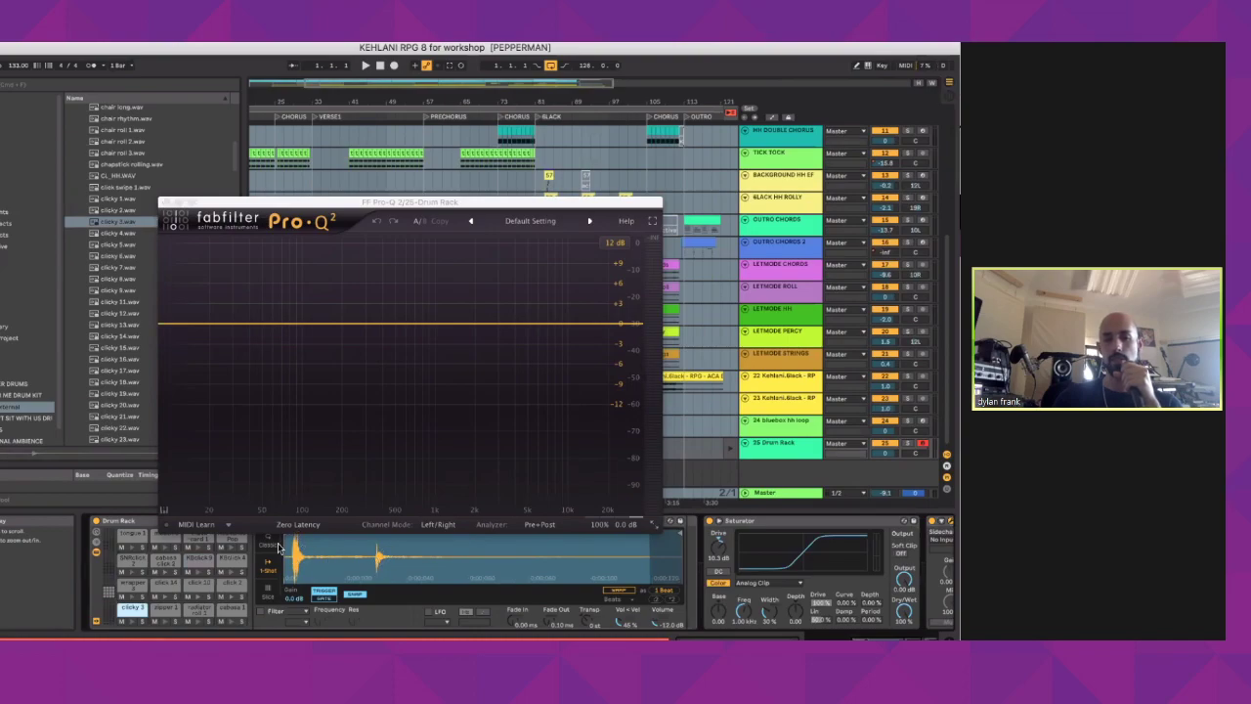
Step: Trigger the clicky 3 pad several times to check its spectrum in the Pro-Q 2 analyzer
{"action": "left_click", "coordinate": [131, 610]}
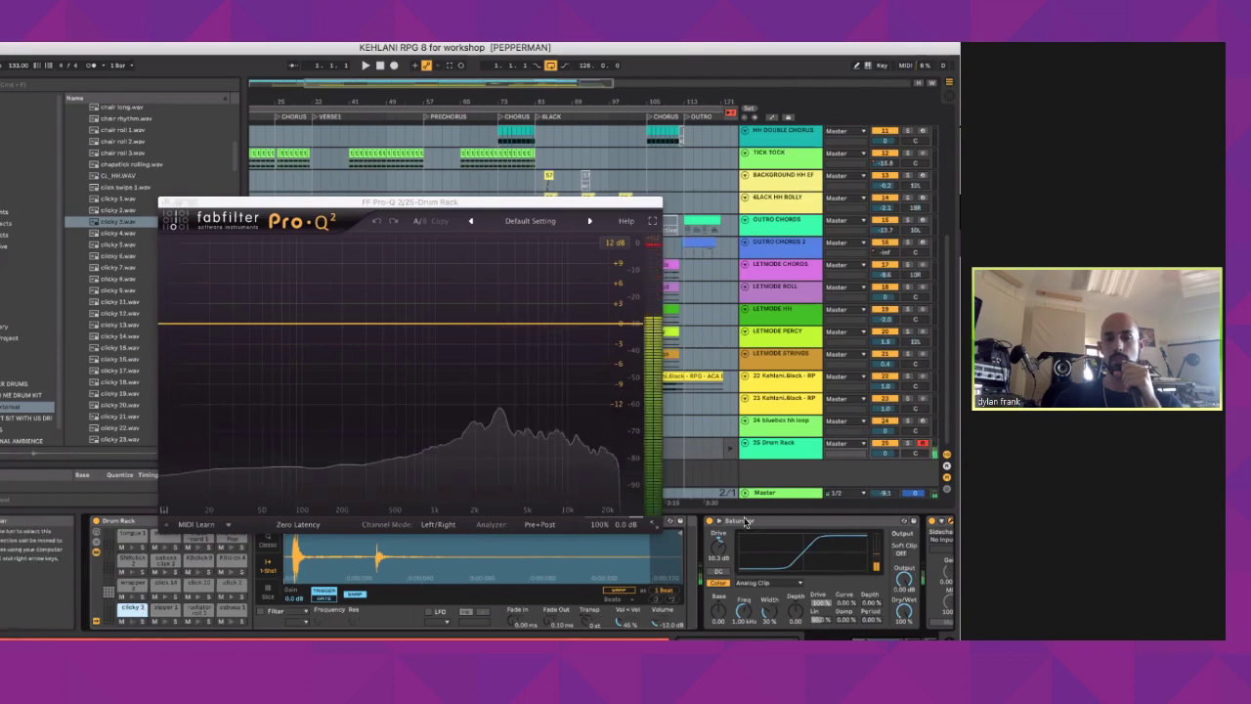
{"action": "left_click", "coordinate": [130, 618]}
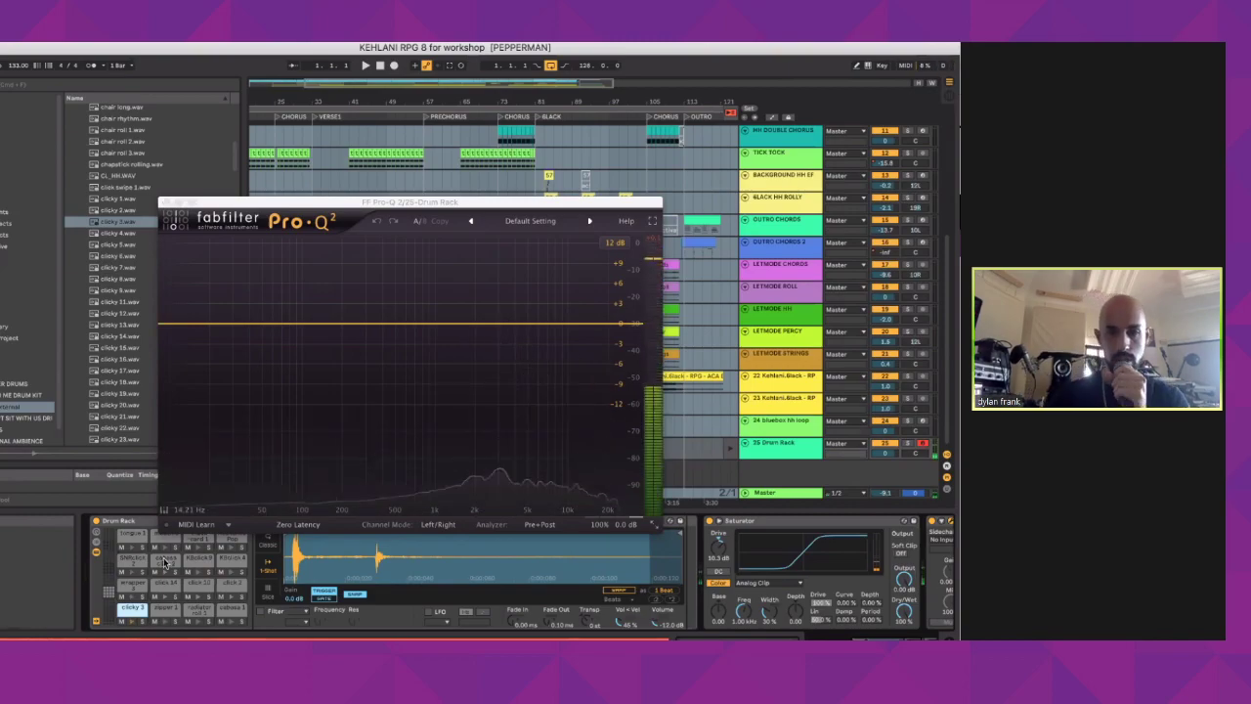
{"action": "left_click", "coordinate": [132, 620]}
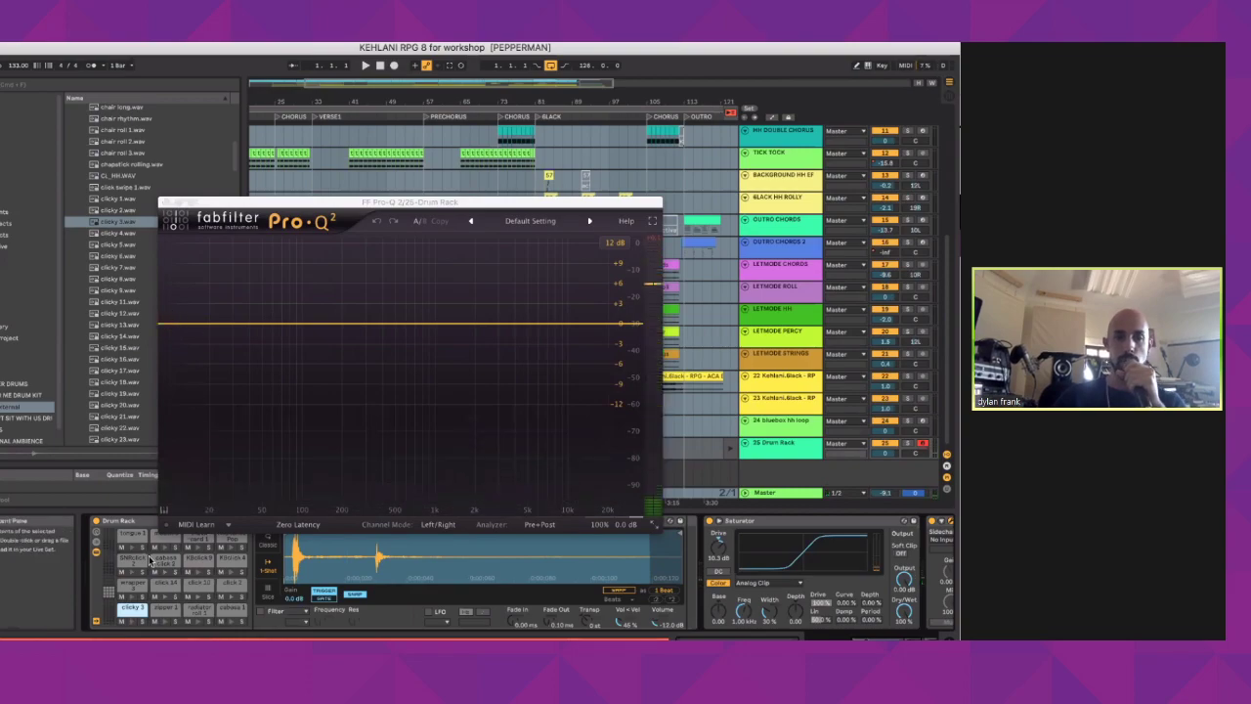
{"action": "left_click", "coordinate": [132, 621]}
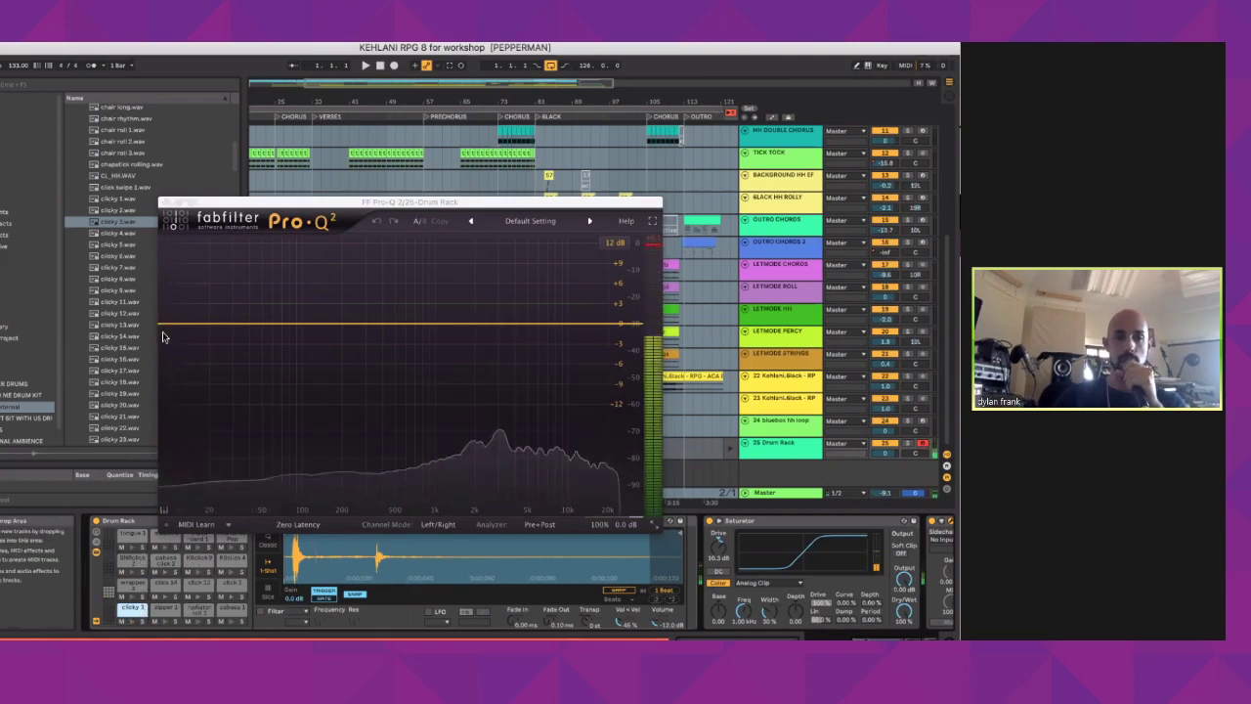
Step: Create a low-end EQ band in Pro-Q 2, change its shape to Low Cut and place it at about 168 Hz
{"action": "left_click_drag", "start_coordinate": [166, 325], "coordinate": [191, 365]}
{"action": "left_click", "coordinate": [206, 458]}
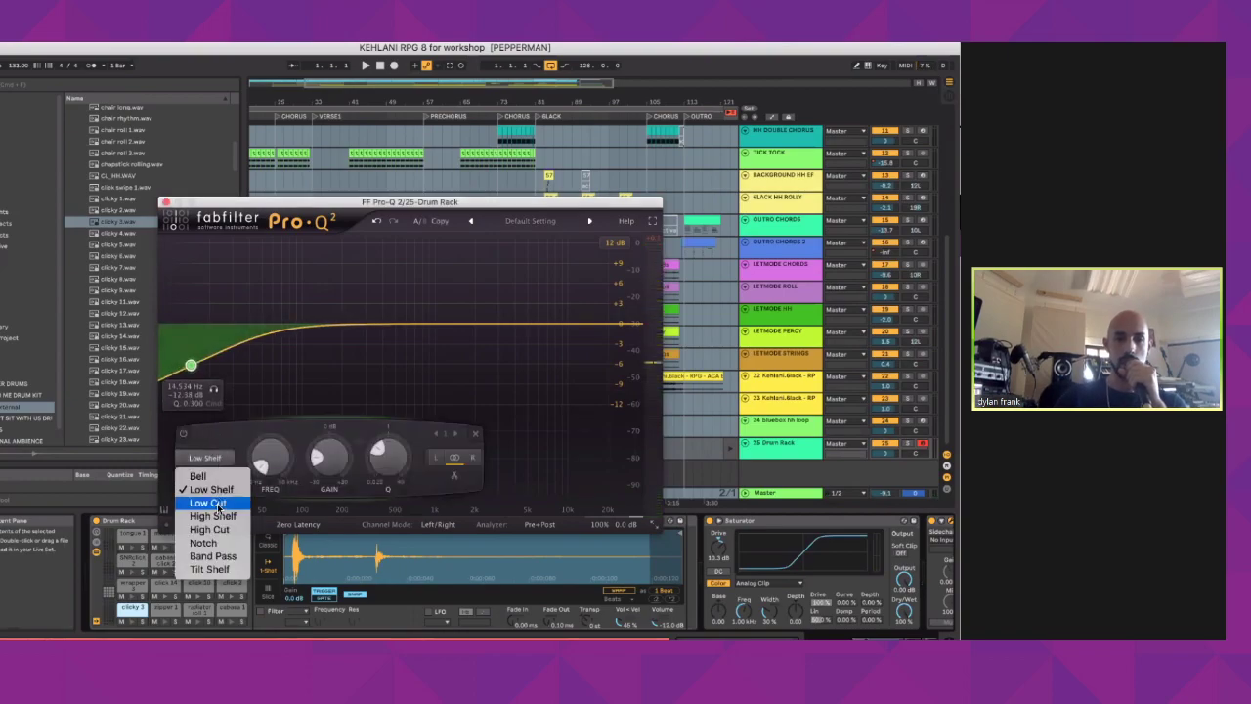
{"action": "left_click", "coordinate": [208, 502]}
{"action": "left_click_drag", "start_coordinate": [192, 391], "coordinate": [332, 358]}
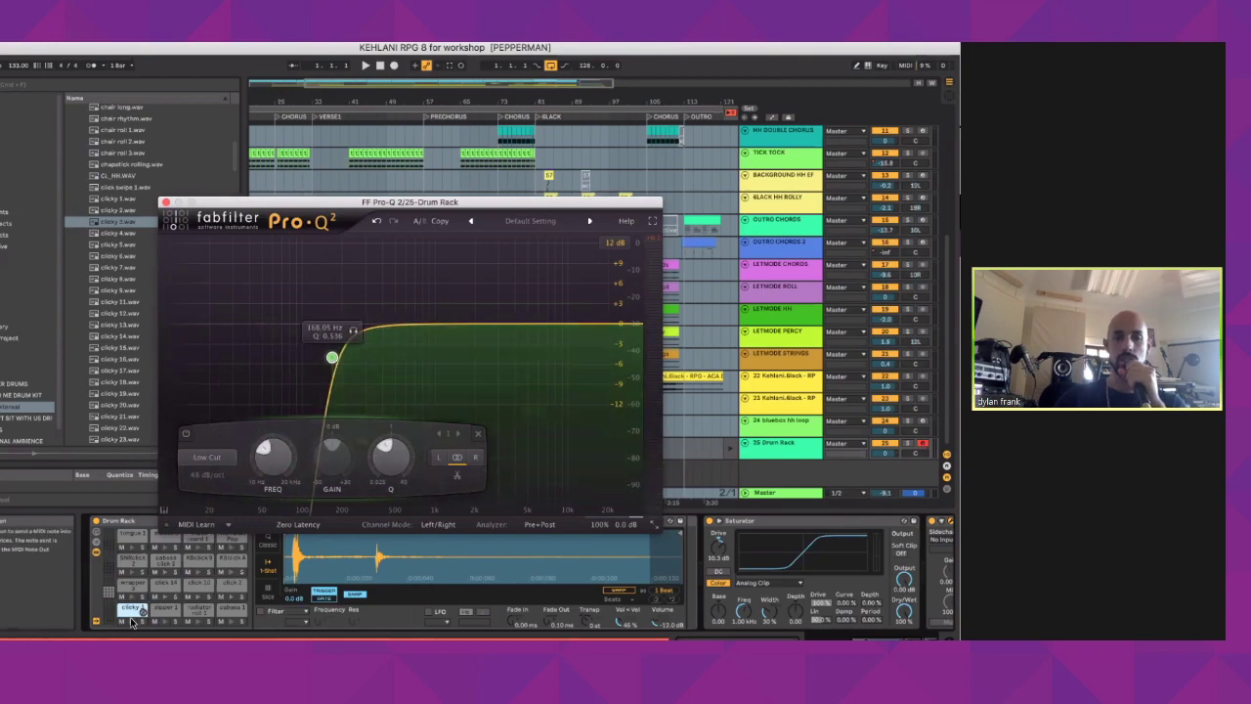
Step: Play the clicky 3 pad through the EQ and raise the Low Cut frequency to about 456 Hz
{"action": "left_click", "coordinate": [131, 623]}
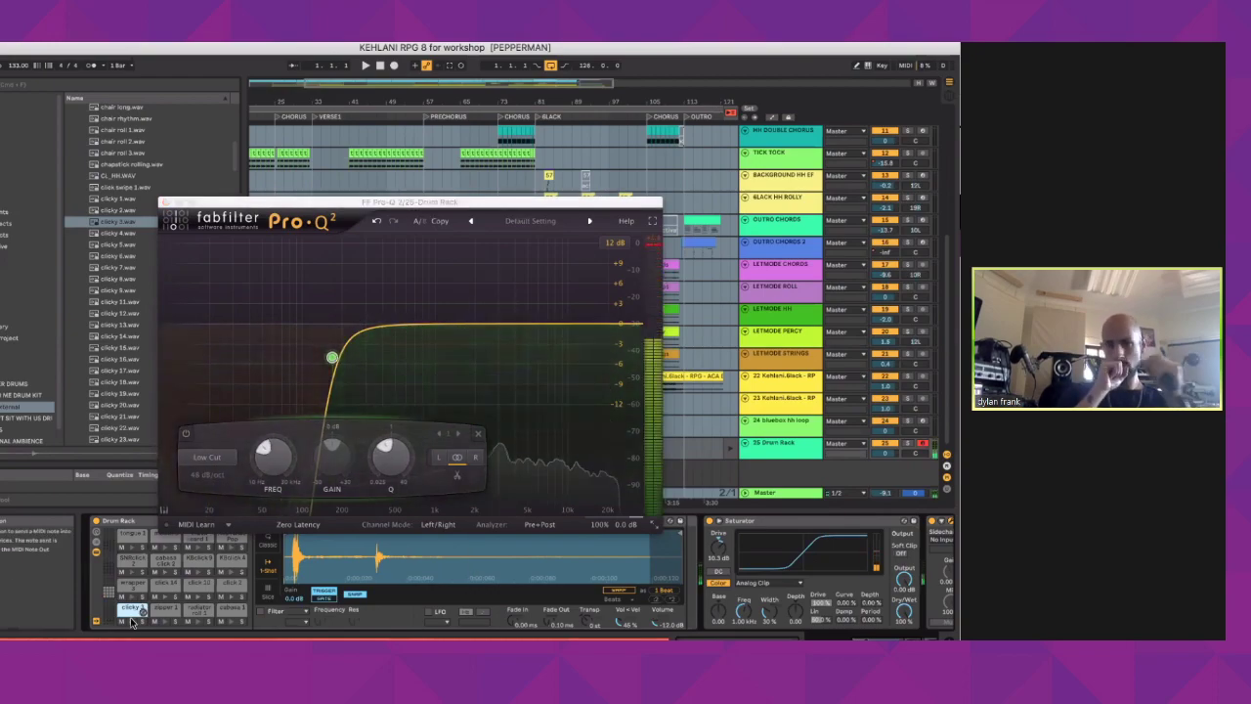
{"action": "left_click", "coordinate": [132, 622]}
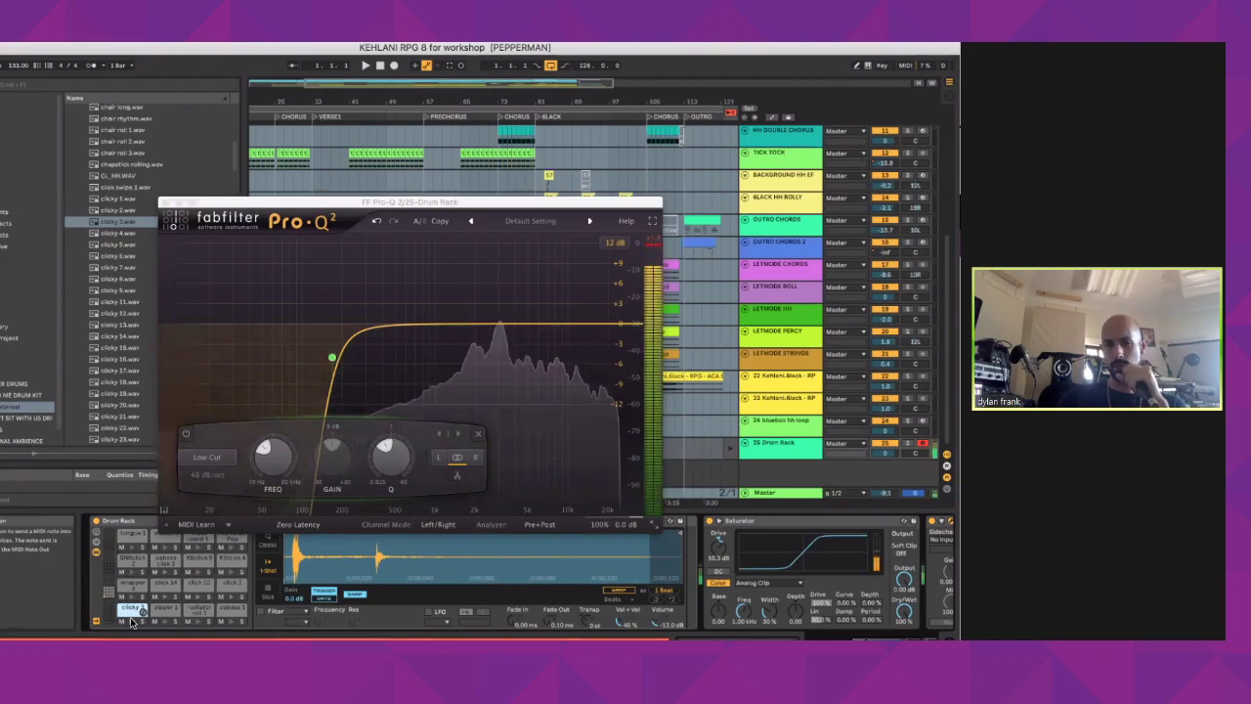
{"action": "left_click", "coordinate": [132, 622]}
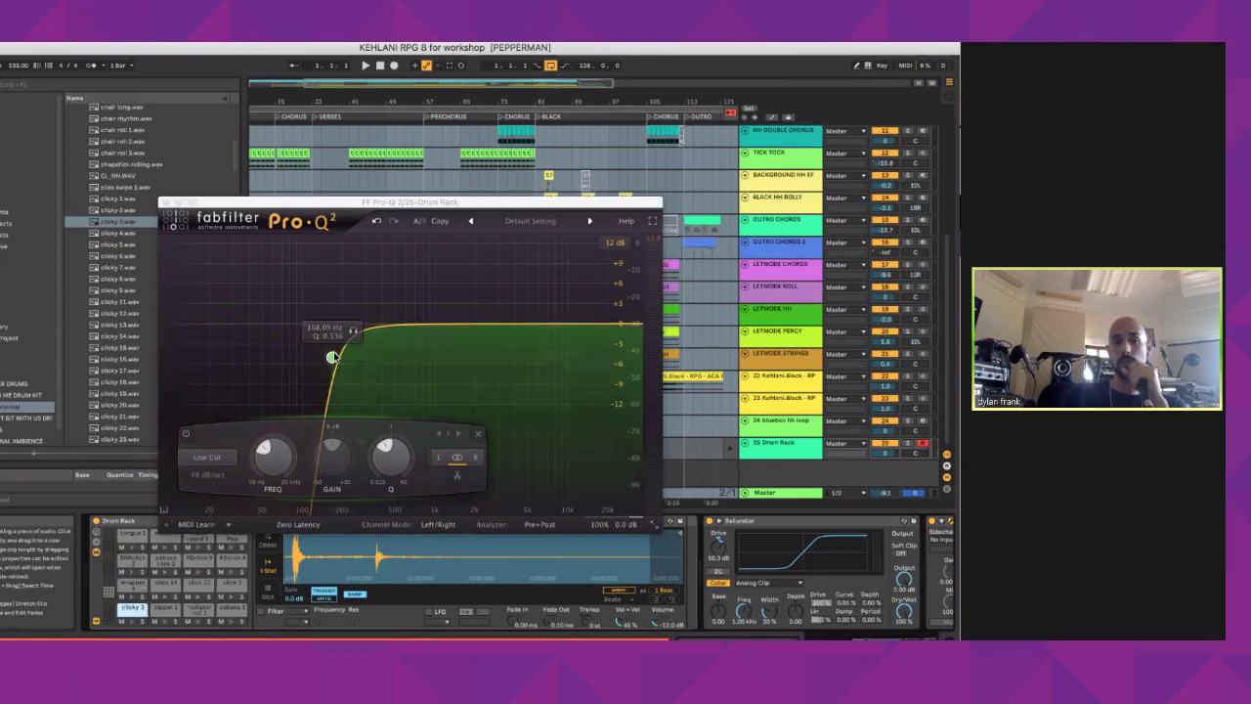
{"action": "left_click_drag", "start_coordinate": [332, 357], "coordinate": [341, 361]}
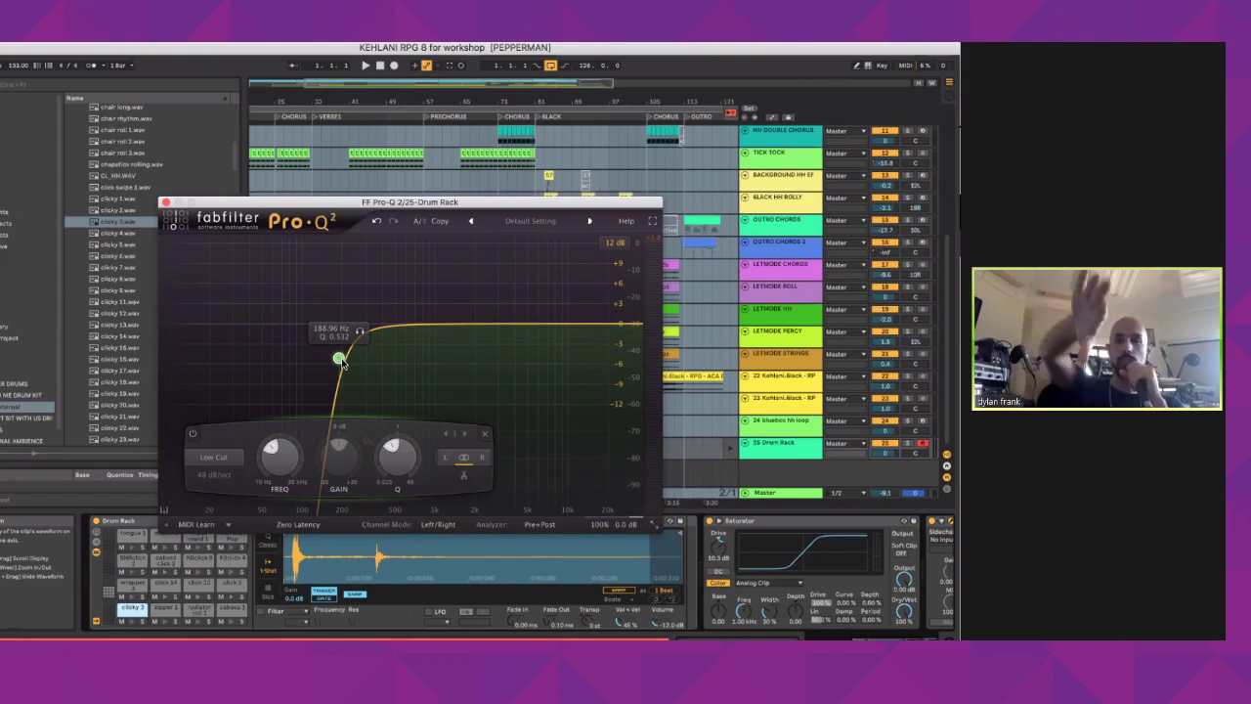
{"action": "left_click_drag", "start_coordinate": [339, 360], "coordinate": [391, 362]}
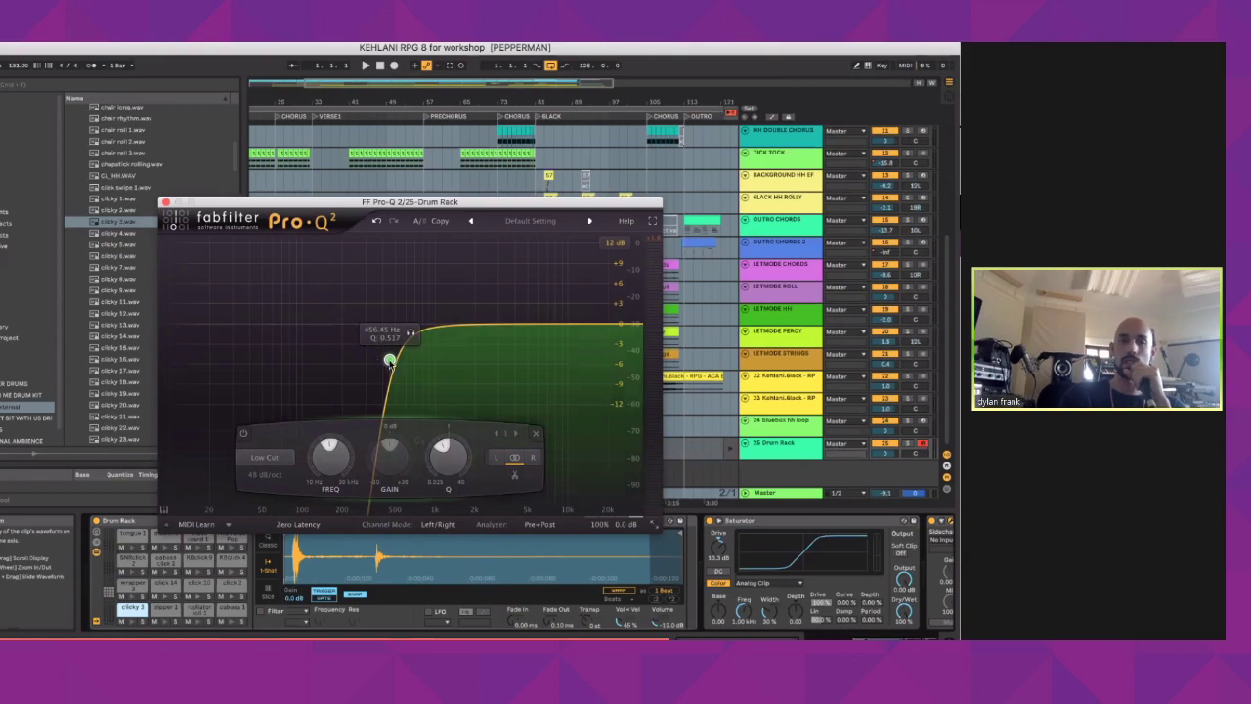
Step: Lower the Pro-Q 2 Low Cut to about 186 Hz and load CL_HH.WAV onto the empty A2 pad of the Drum Rack
{"action": "left_click_drag", "start_coordinate": [379, 363], "coordinate": [337, 349]}
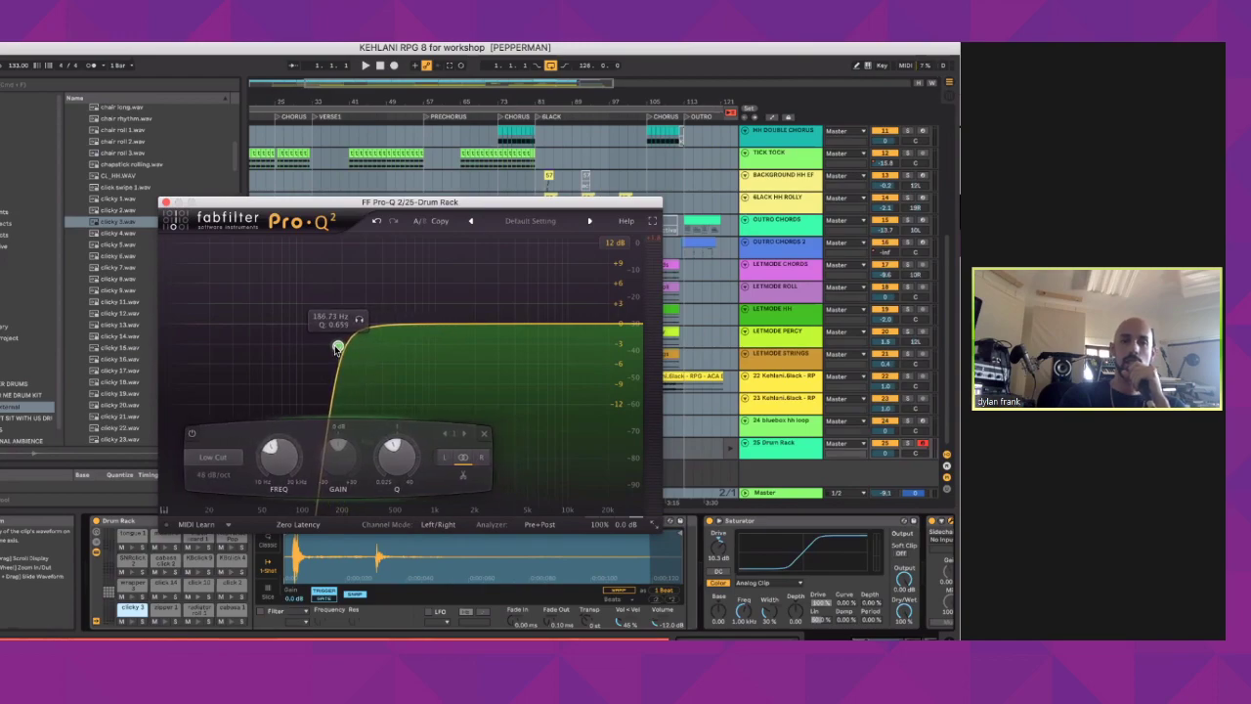
{"action": "left_click", "coordinate": [115, 176]}
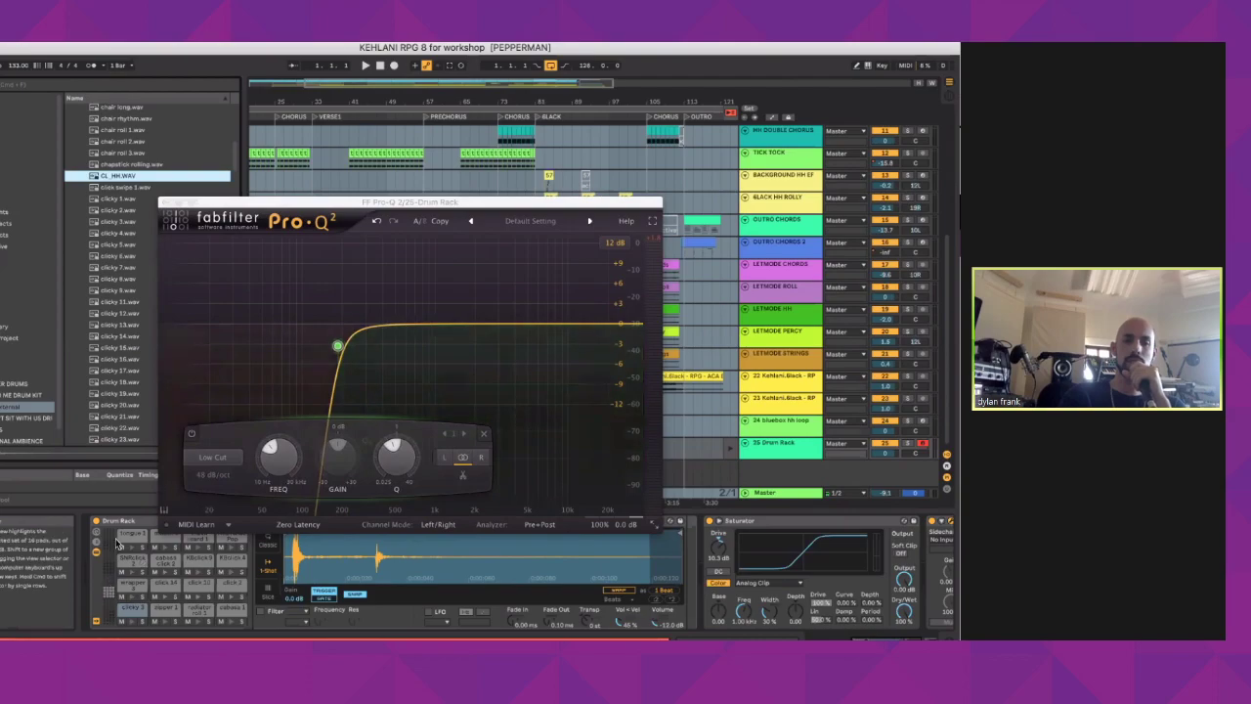
{"action": "left_click_drag", "start_coordinate": [115, 185], "coordinate": [166, 591]}
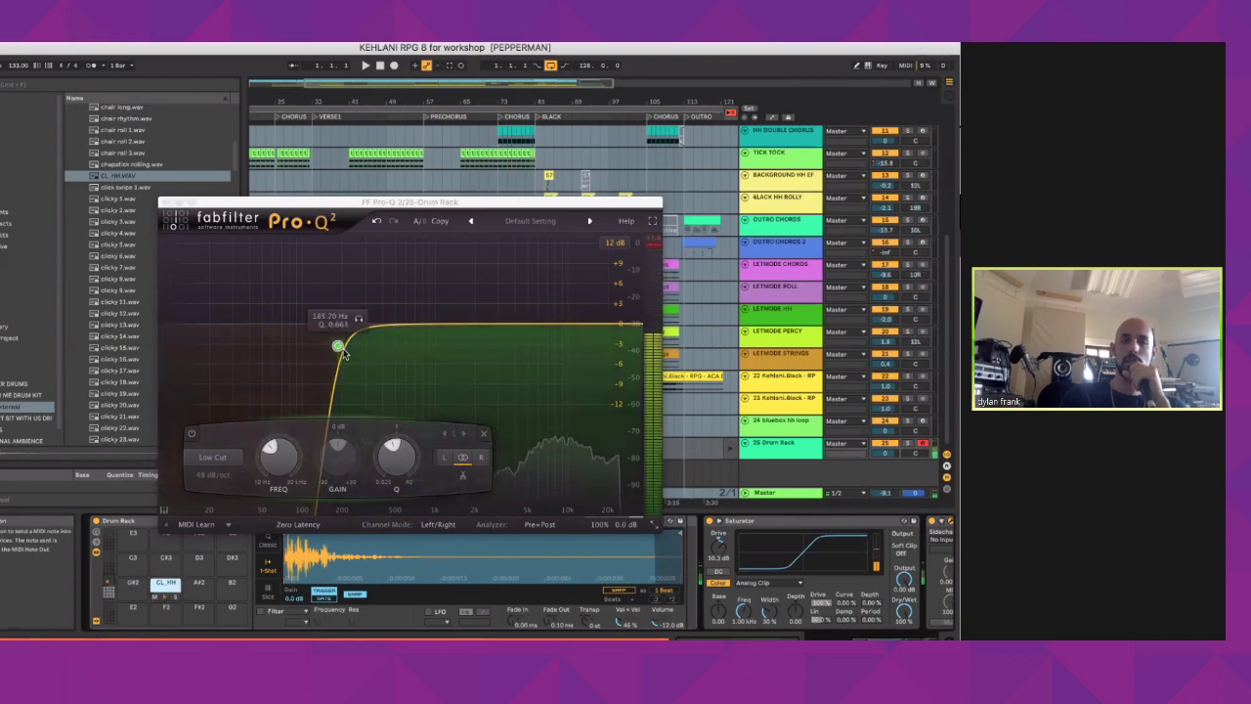
{"action": "left_click", "coordinate": [166, 591]}
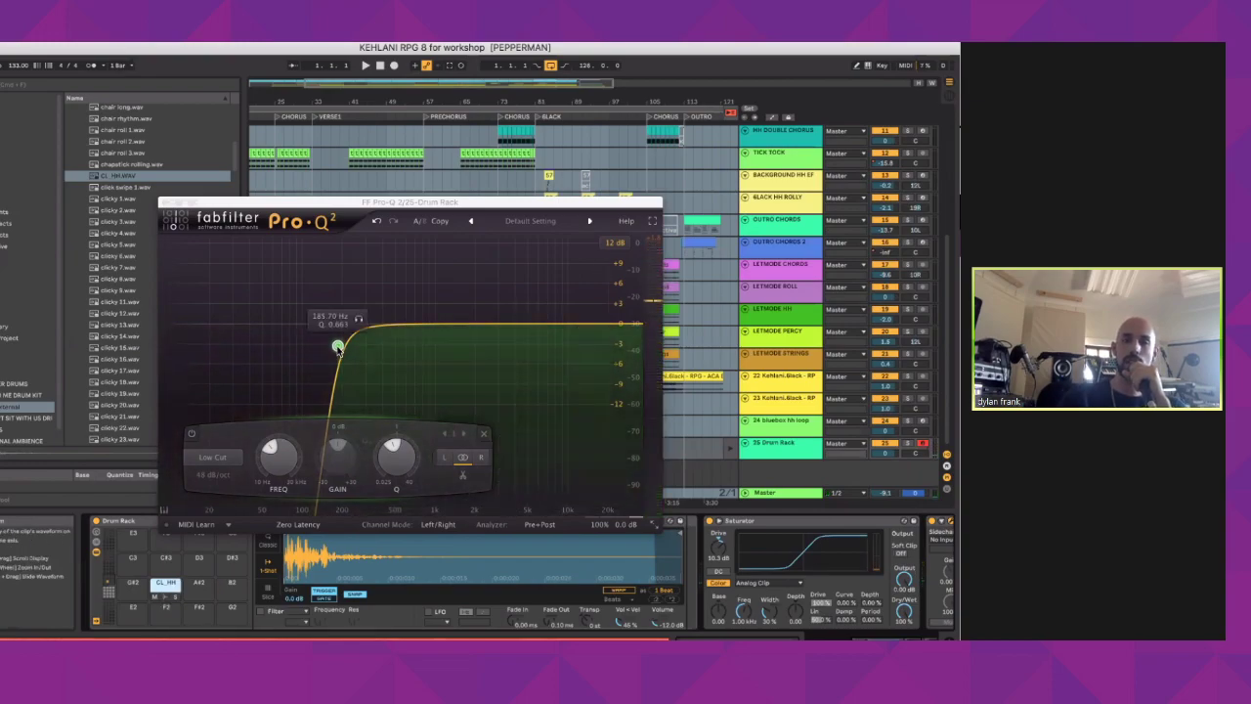
Step: Raise the Low Cut frequency to about 4982 Hz and trigger the CL_HH pad repeatedly through the EQ
{"action": "left_click_drag", "start_coordinate": [337, 346], "coordinate": [529, 333]}
{"action": "left_click", "coordinate": [163, 594]}
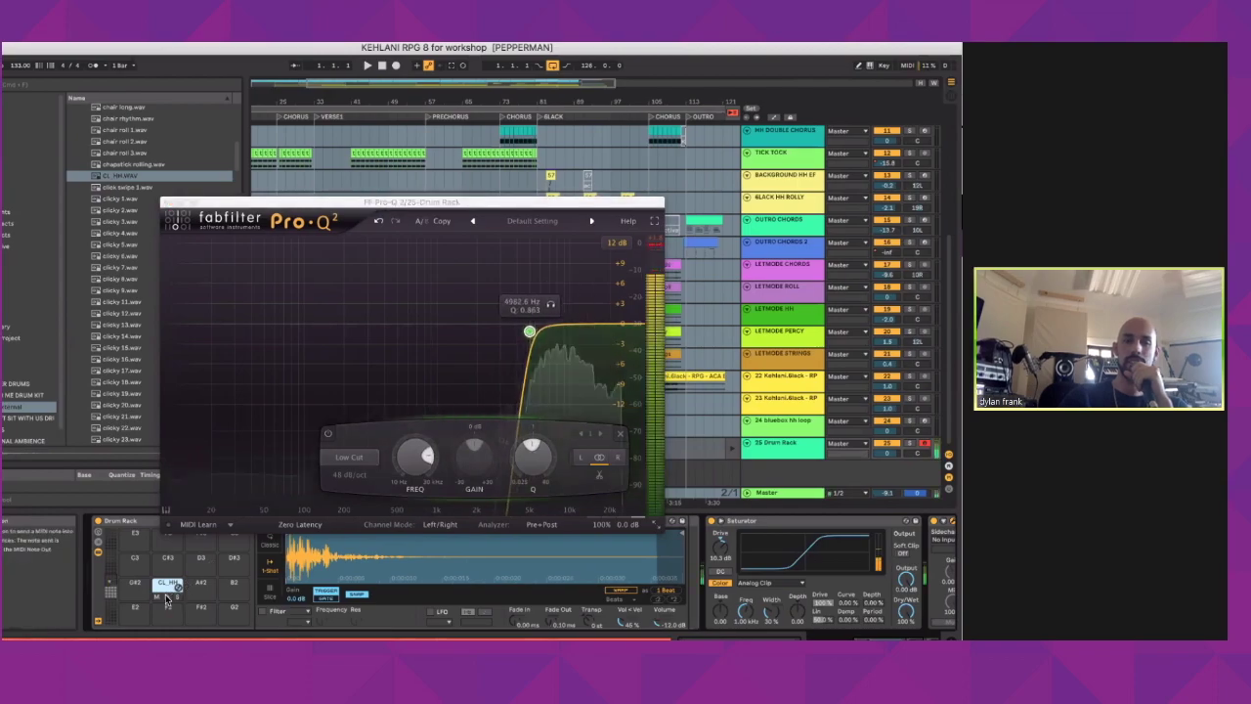
{"action": "left_click", "coordinate": [165, 594]}
{"action": "left_click", "coordinate": [167, 596]}
{"action": "left_click", "coordinate": [167, 596]}
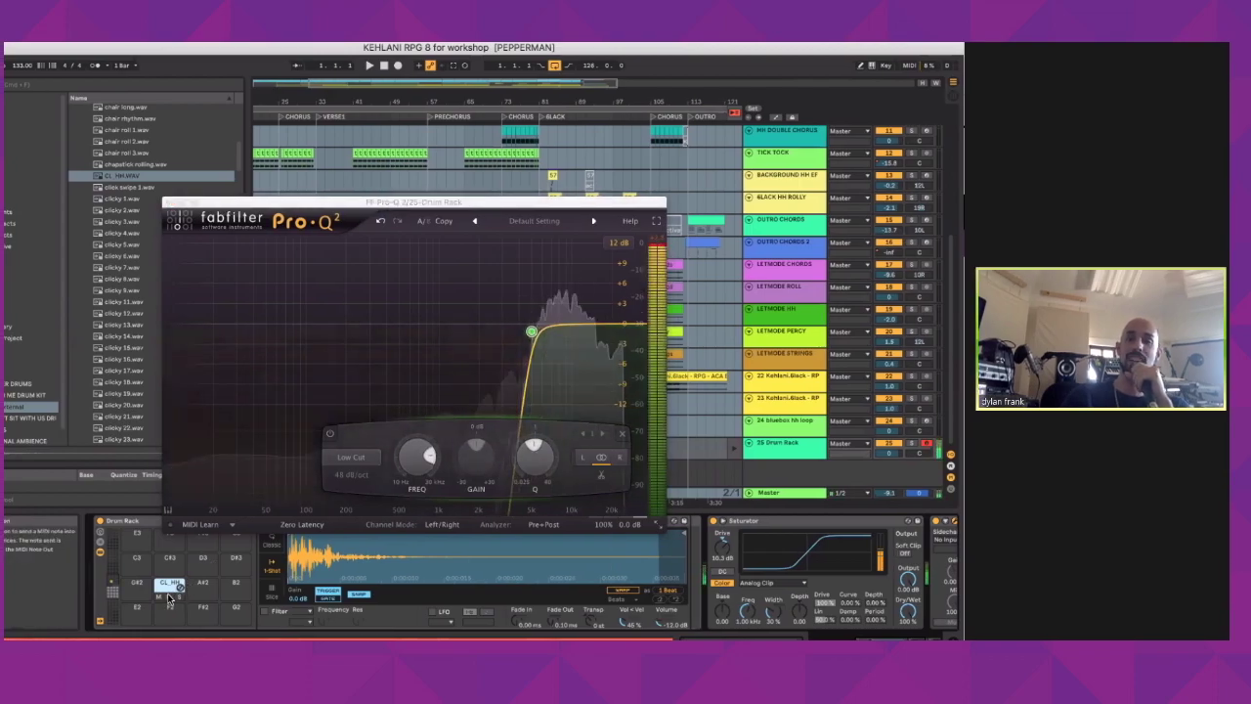
{"action": "left_click", "coordinate": [167, 596]}
Step: Lower the Low Cut frequency to between 100 and 200 Hz while playing the CL_HH pad, and close the Pro-Q 2 window
{"action": "left_click_drag", "start_coordinate": [532, 334], "coordinate": [357, 337]}
{"action": "left_click", "coordinate": [174, 589]}
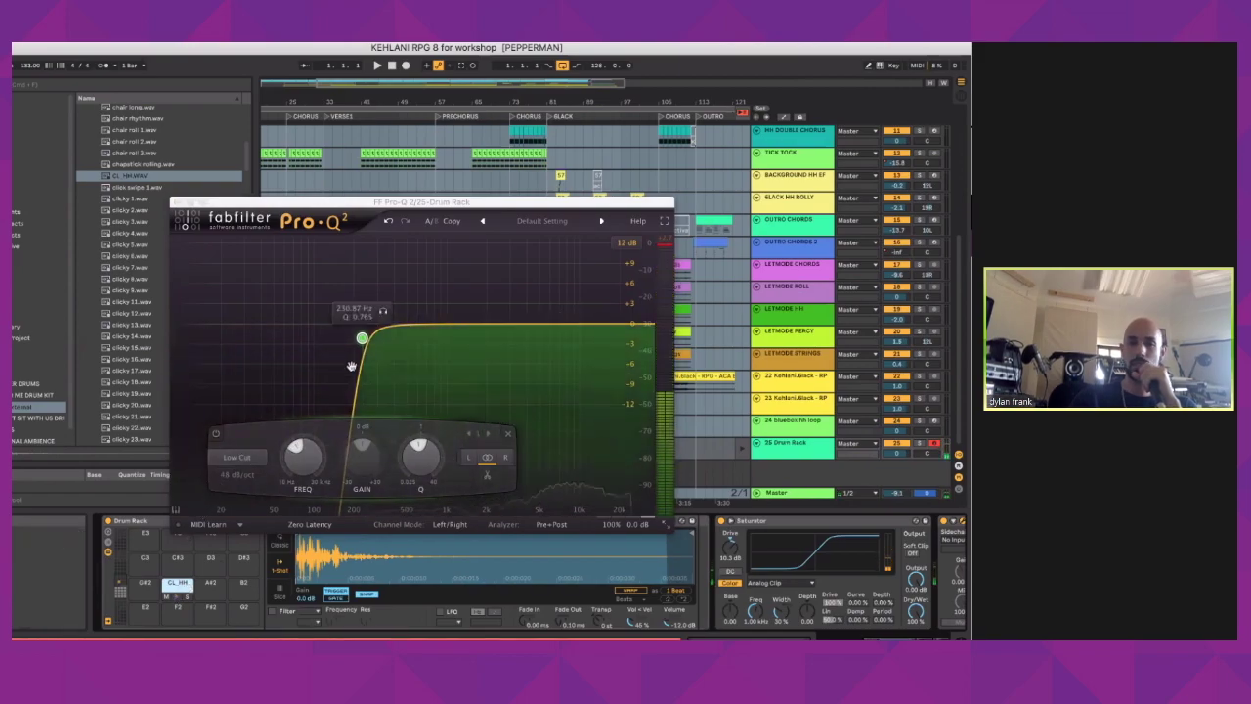
{"action": "left_click_drag", "start_coordinate": [354, 336], "coordinate": [328, 338]}
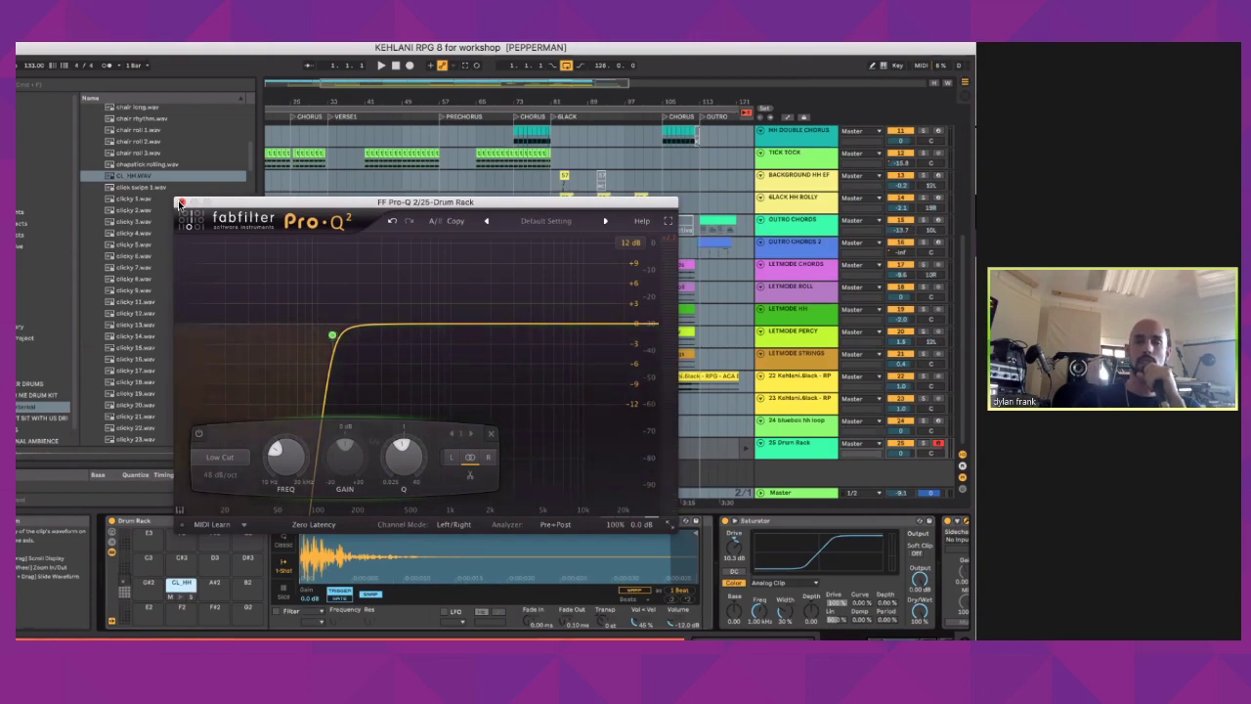
{"action": "left_click", "coordinate": [180, 203]}
Step: Preview clicky 8.wav and collapse the buford folder in the external sample library
{"action": "left_click", "coordinate": [164, 279]}
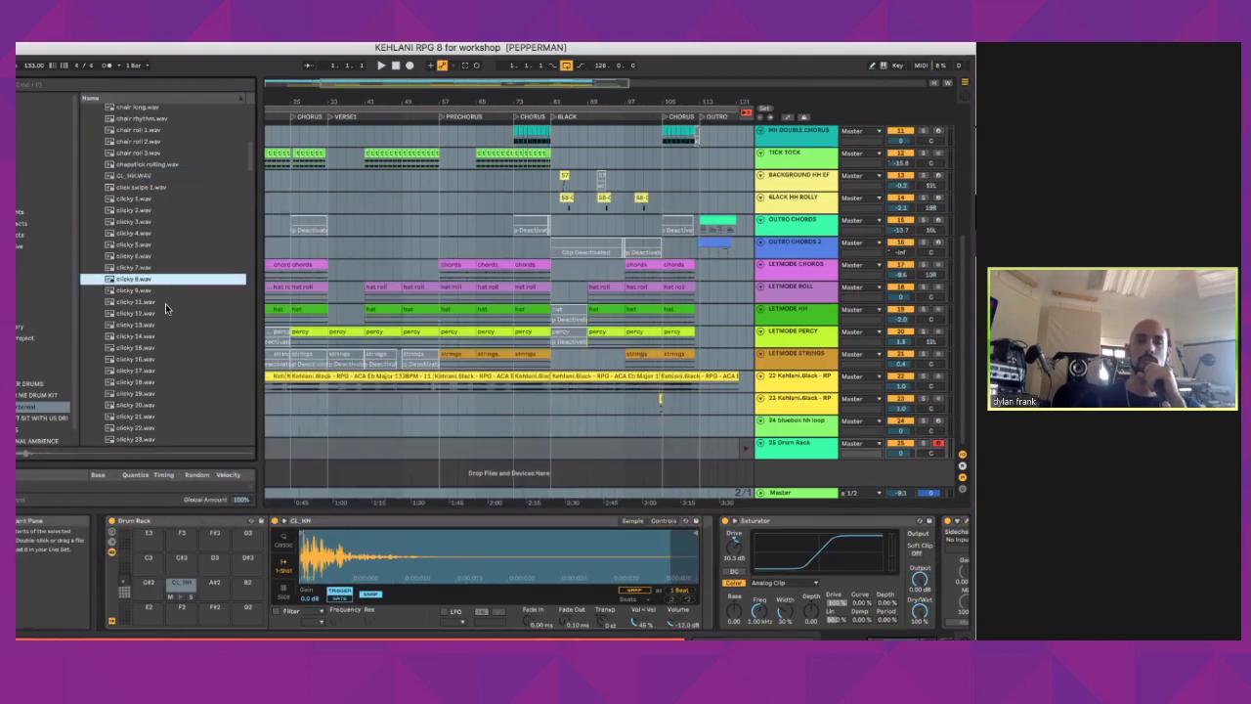
{"action": "scroll", "coordinate": [165, 302], "scroll_direction": "up", "scroll_amount": 1}
{"action": "scroll", "coordinate": [165, 303], "scroll_direction": "up", "scroll_amount": 10}
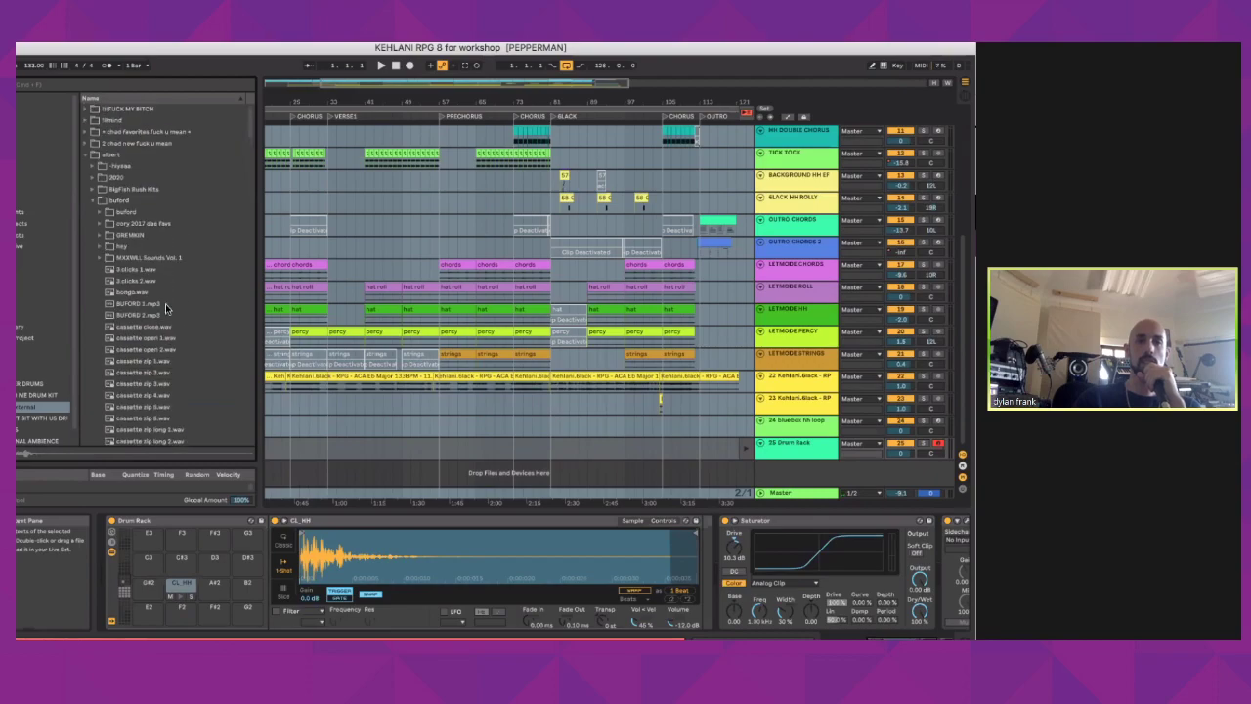
{"action": "left_click", "coordinate": [94, 202]}
{"action": "scroll", "coordinate": [139, 276], "scroll_direction": "down", "scroll_amount": 3}
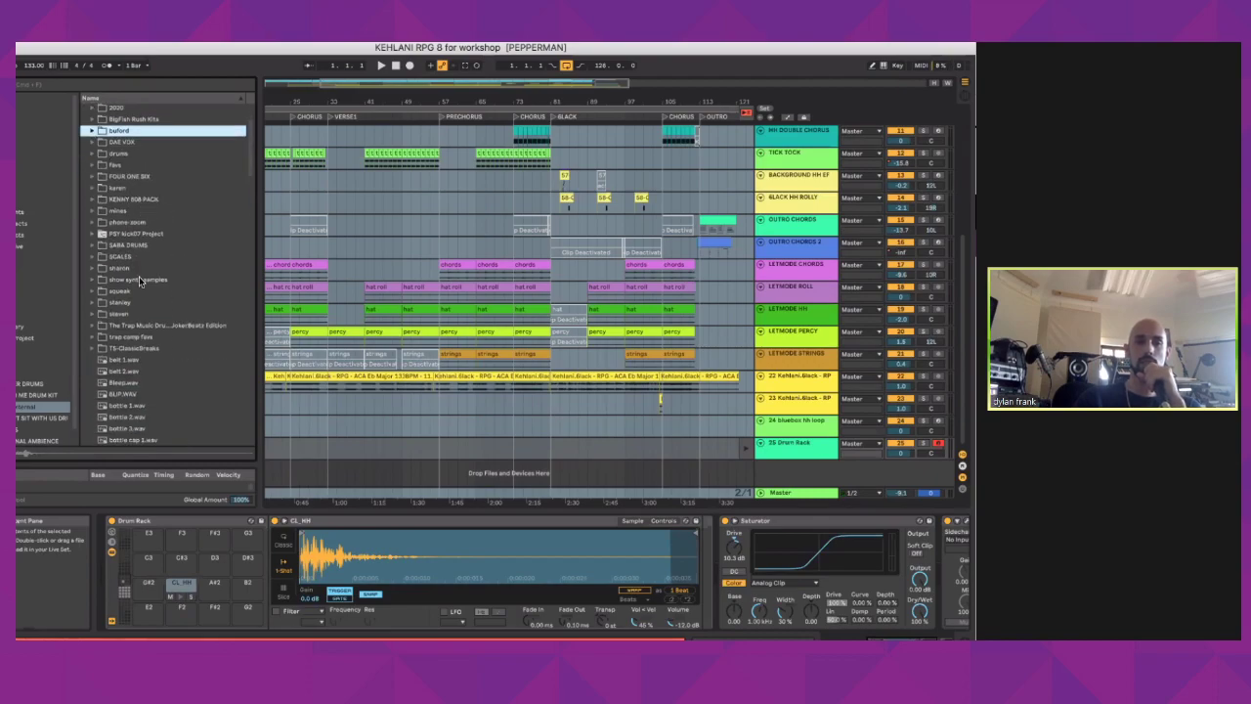
Step: Expand the sharon folder, browse its drum and percussion loops, preview a TREYWAY loop and collapse the folder
{"action": "left_click", "coordinate": [90, 263]}
{"action": "scroll", "coordinate": [153, 240], "scroll_direction": "down", "scroll_amount": 3}
{"action": "scroll", "coordinate": [152, 240], "scroll_direction": "down", "scroll_amount": 8}
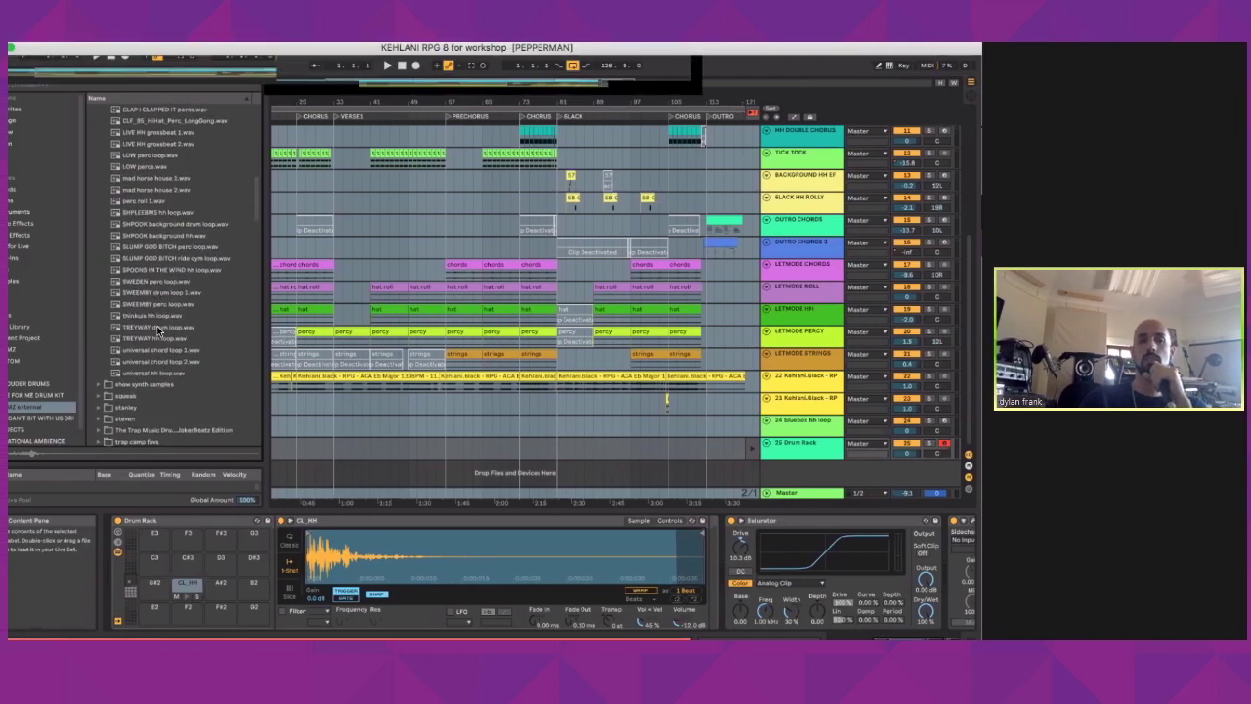
{"action": "left_click", "coordinate": [159, 327]}
{"action": "scroll", "coordinate": [173, 303], "scroll_direction": "up", "scroll_amount": 15}
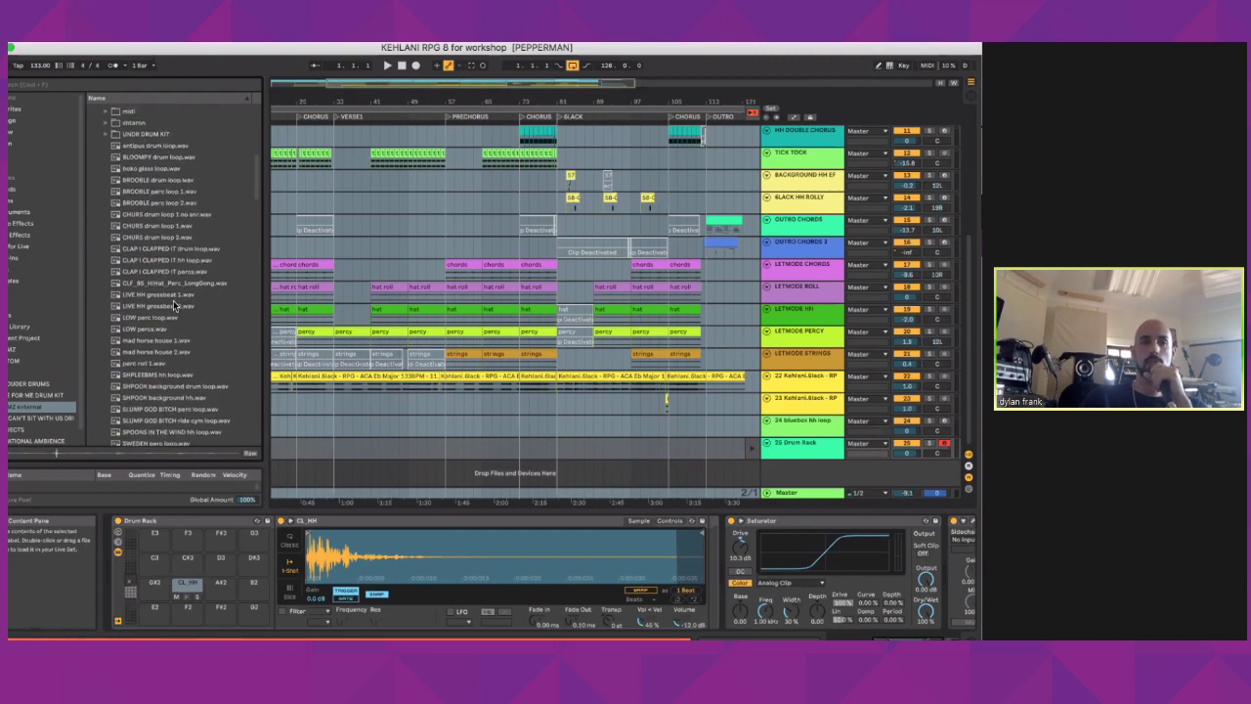
{"action": "scroll", "coordinate": [142, 279], "scroll_direction": "up", "scroll_amount": 1}
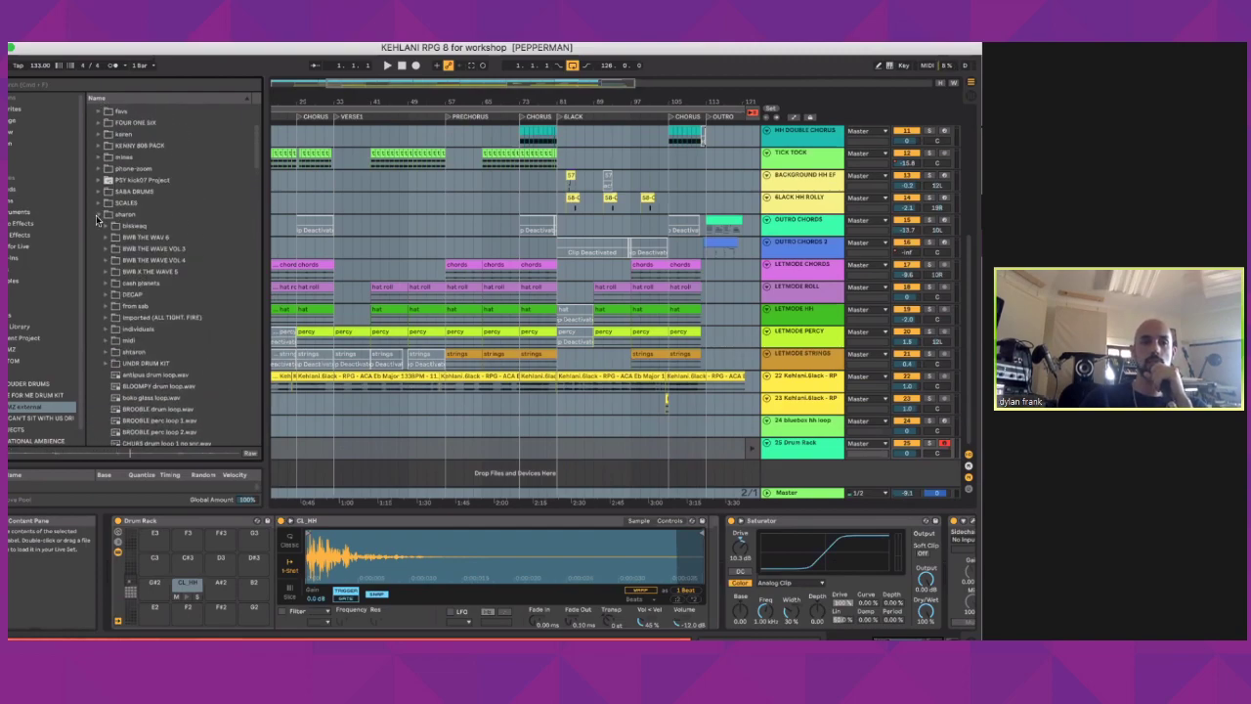
{"action": "left_click", "coordinate": [98, 215]}
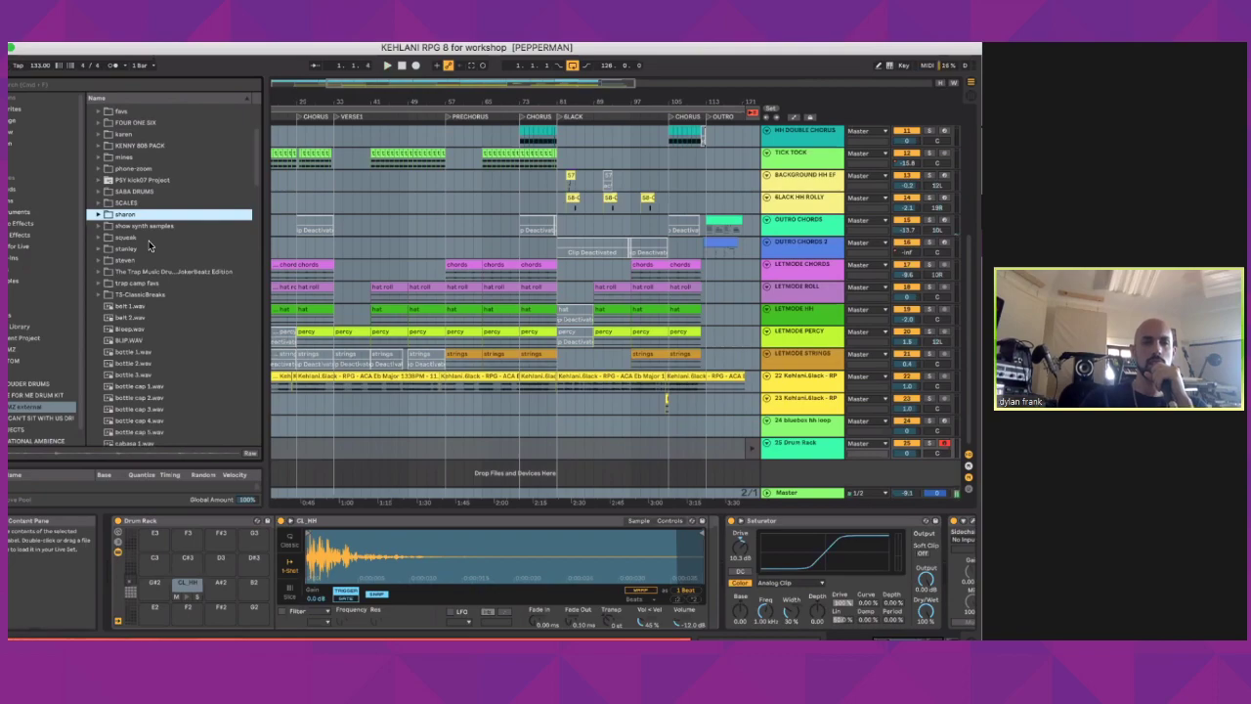
Step: Expand the steven folder, audition the hi-hat samples from dae hh 1.wav onward and collapse the folder
{"action": "left_click", "coordinate": [97, 261]}
{"action": "left_click", "coordinate": [140, 305]}
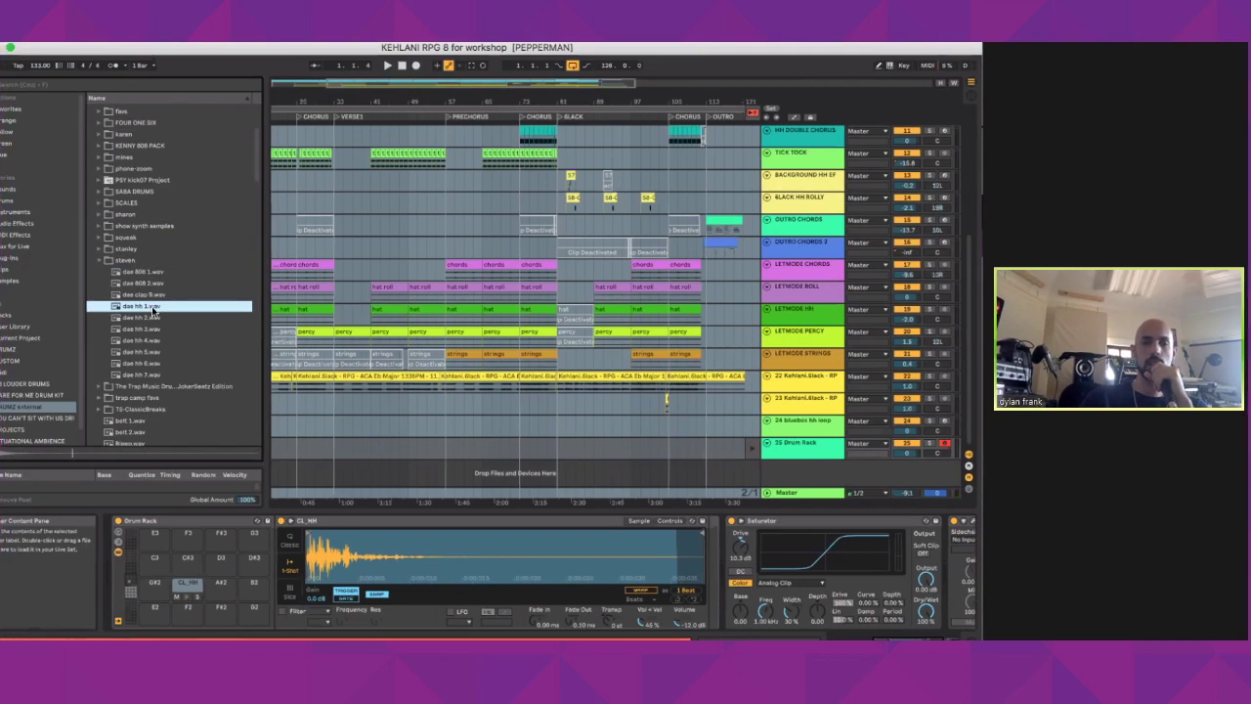
{"action": "key", "text": "Down"}
{"action": "key", "text": "Down"}
{"action": "key", "text": "Down"}
{"action": "key", "text": "Down"}
{"action": "left_click", "coordinate": [98, 261]}
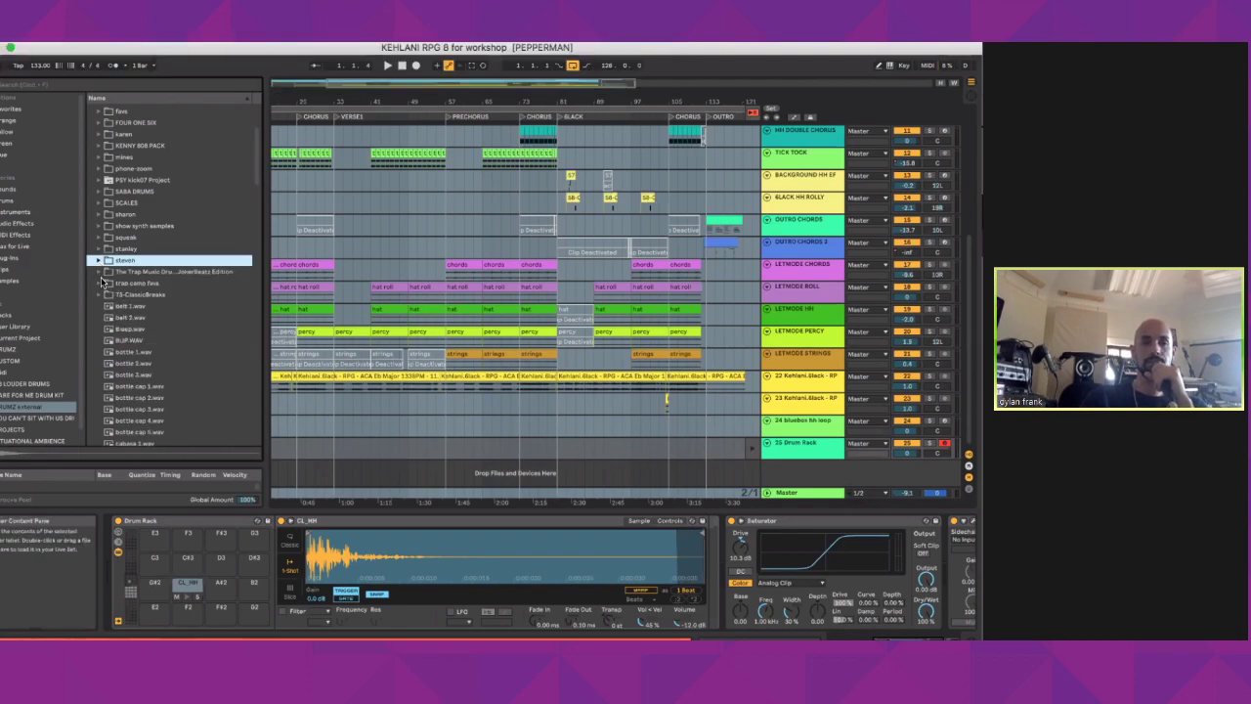
Step: Reopen the steven folder to audition dae hh 1, dae hh 2, dae 808 1 and dae 808 2, and collapse it
{"action": "left_click", "coordinate": [98, 260]}
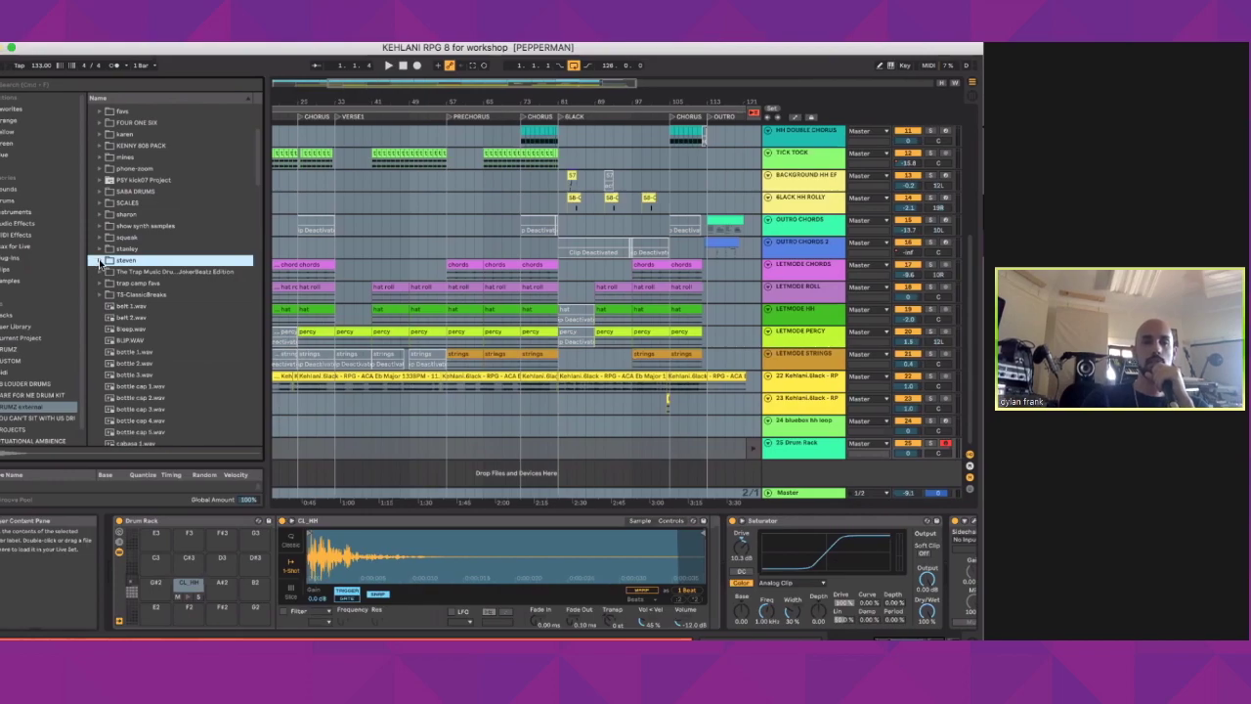
{"action": "left_click", "coordinate": [140, 307]}
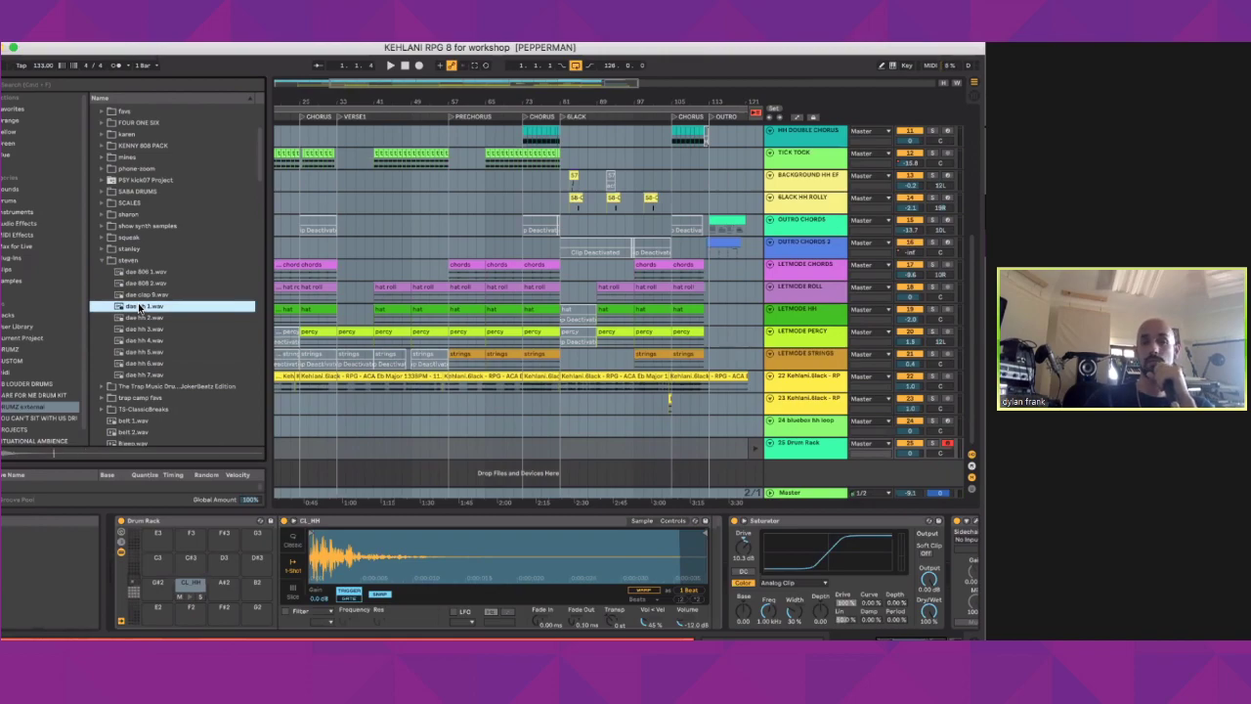
{"action": "key", "text": "Down"}
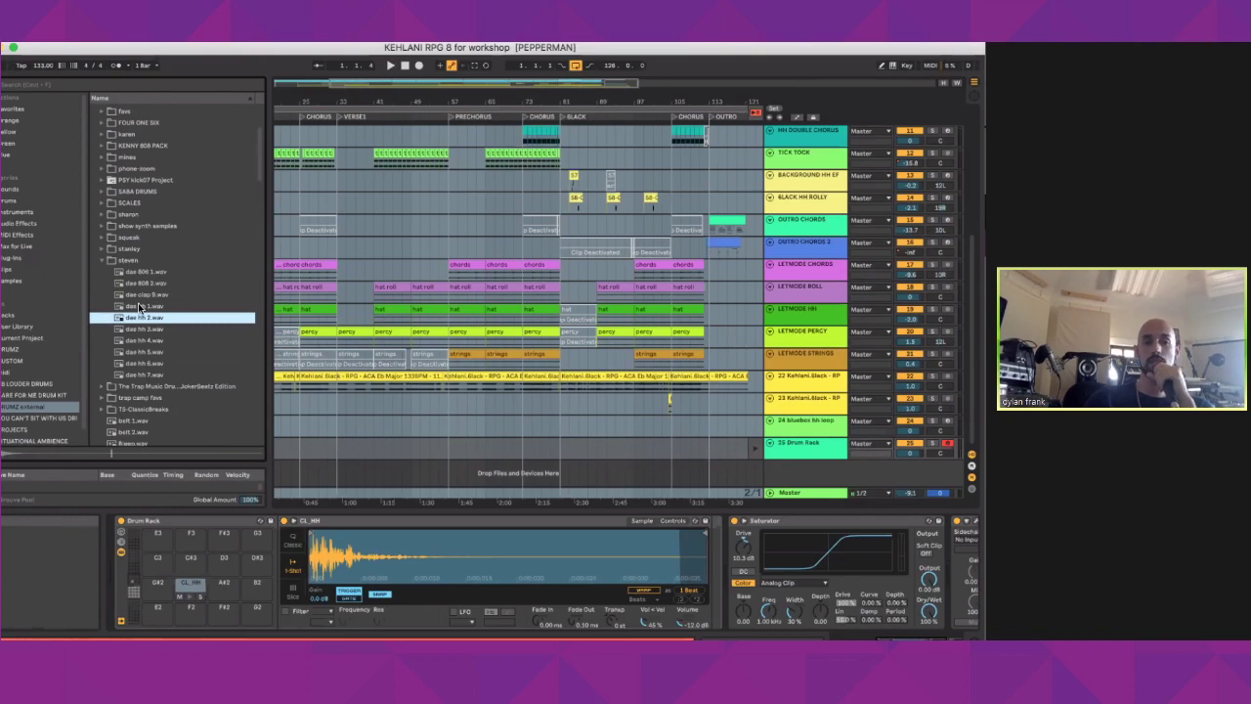
{"action": "left_click", "coordinate": [141, 273]}
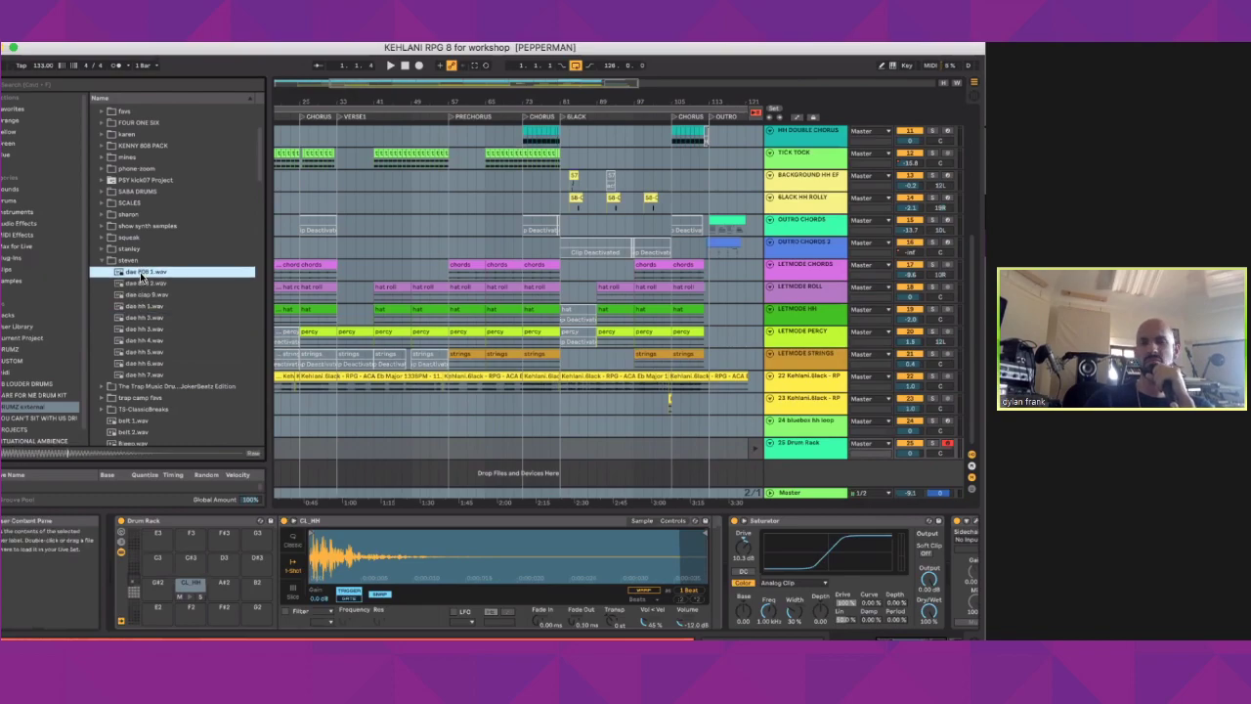
{"action": "key", "text": "Down"}
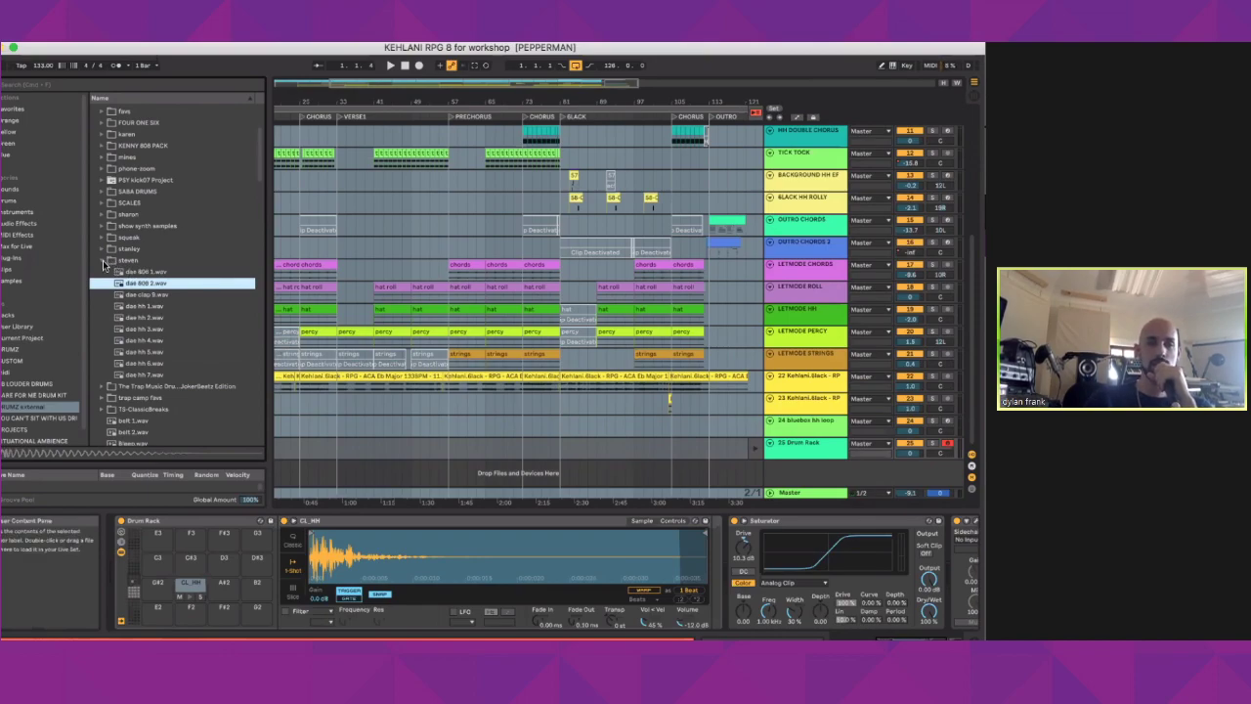
{"action": "left_click", "coordinate": [104, 263]}
Step: Expand the stanley folder and audition its sounds from Batman Drum 1.wav through champagne.wav
{"action": "left_click", "coordinate": [101, 248]}
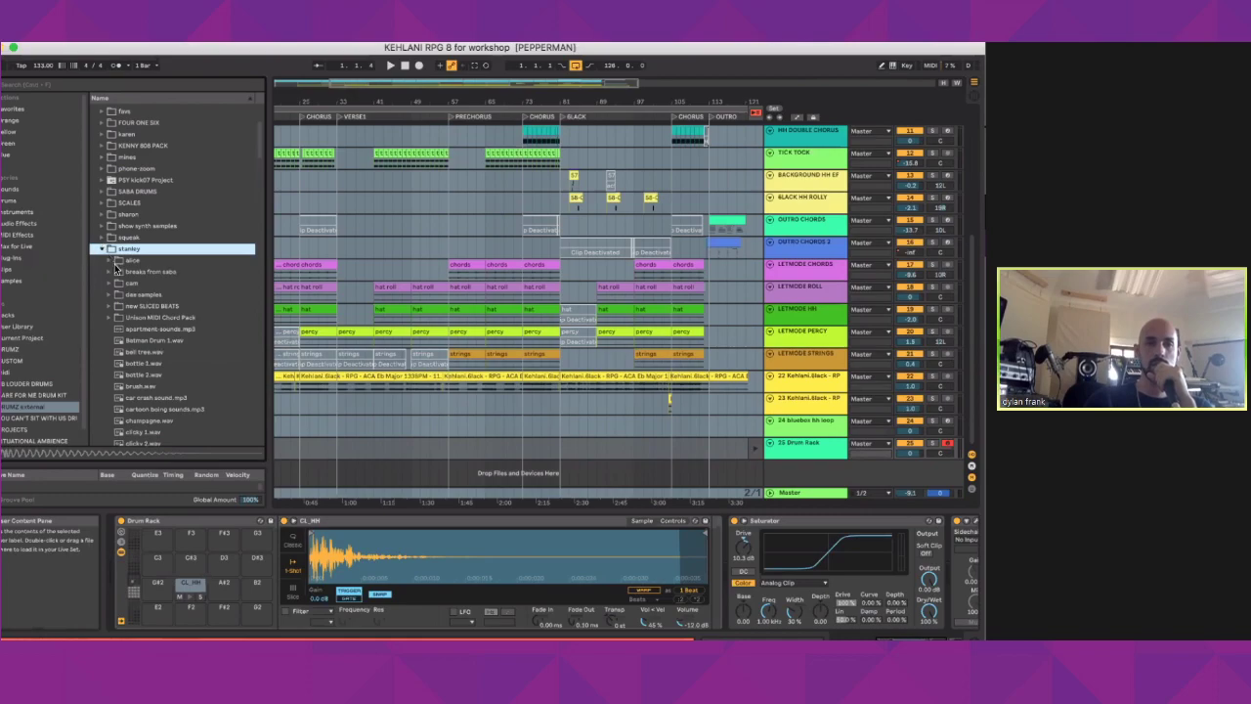
{"action": "scroll", "coordinate": [141, 354], "scroll_direction": "down", "scroll_amount": 4}
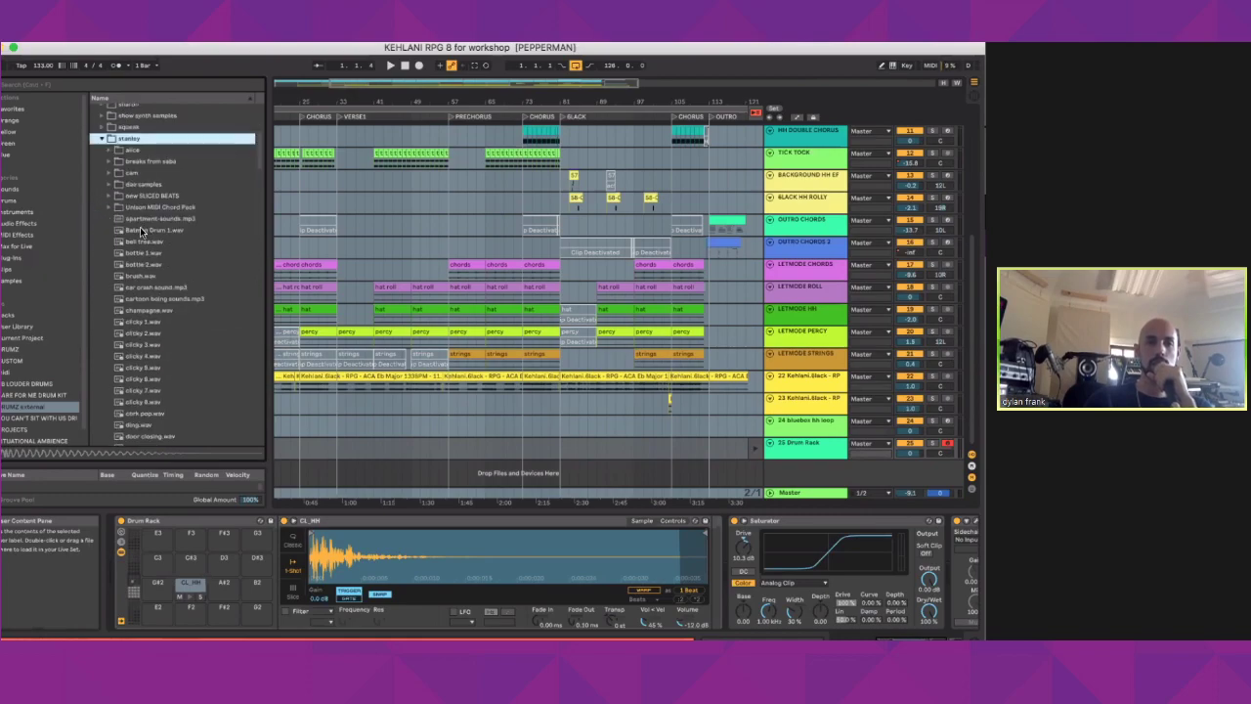
{"action": "left_click", "coordinate": [140, 230]}
{"action": "key", "text": "Down"}
{"action": "key", "text": "Down"}
{"action": "key", "text": "Down"}
{"action": "key", "text": "Down"}
{"action": "key", "text": "Down"}
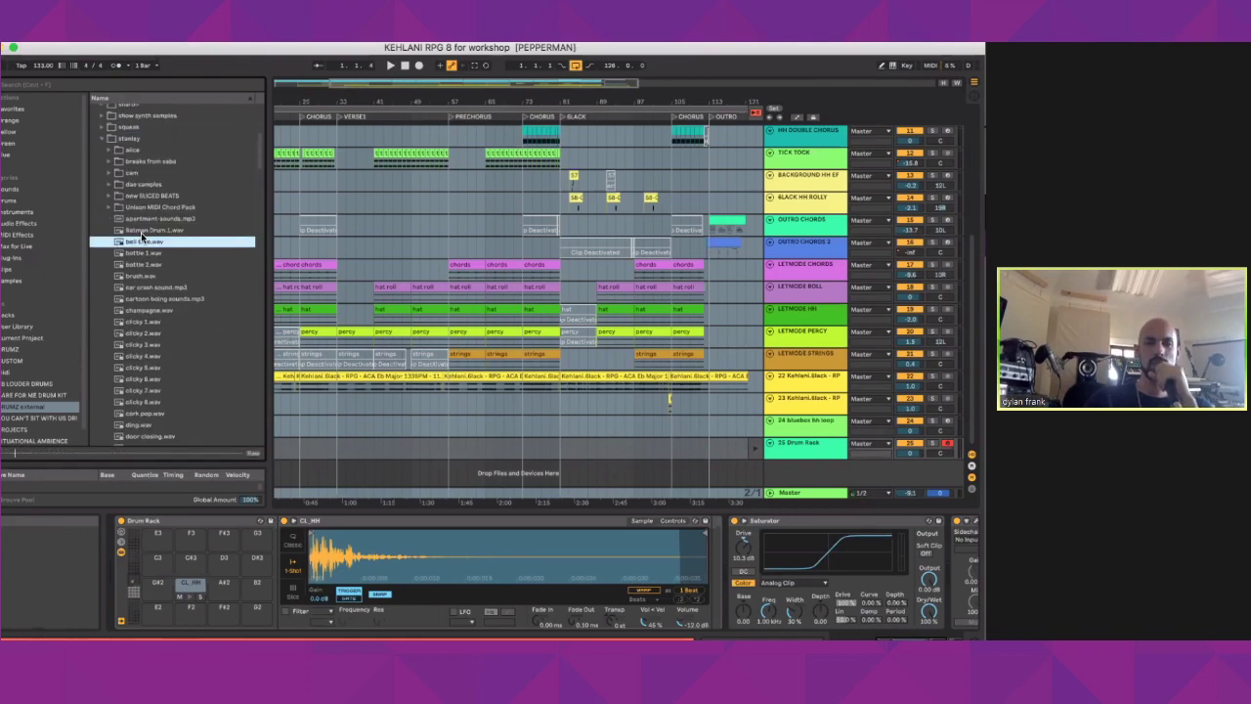
{"action": "key", "text": "Down"}
{"action": "key", "text": "Down"}
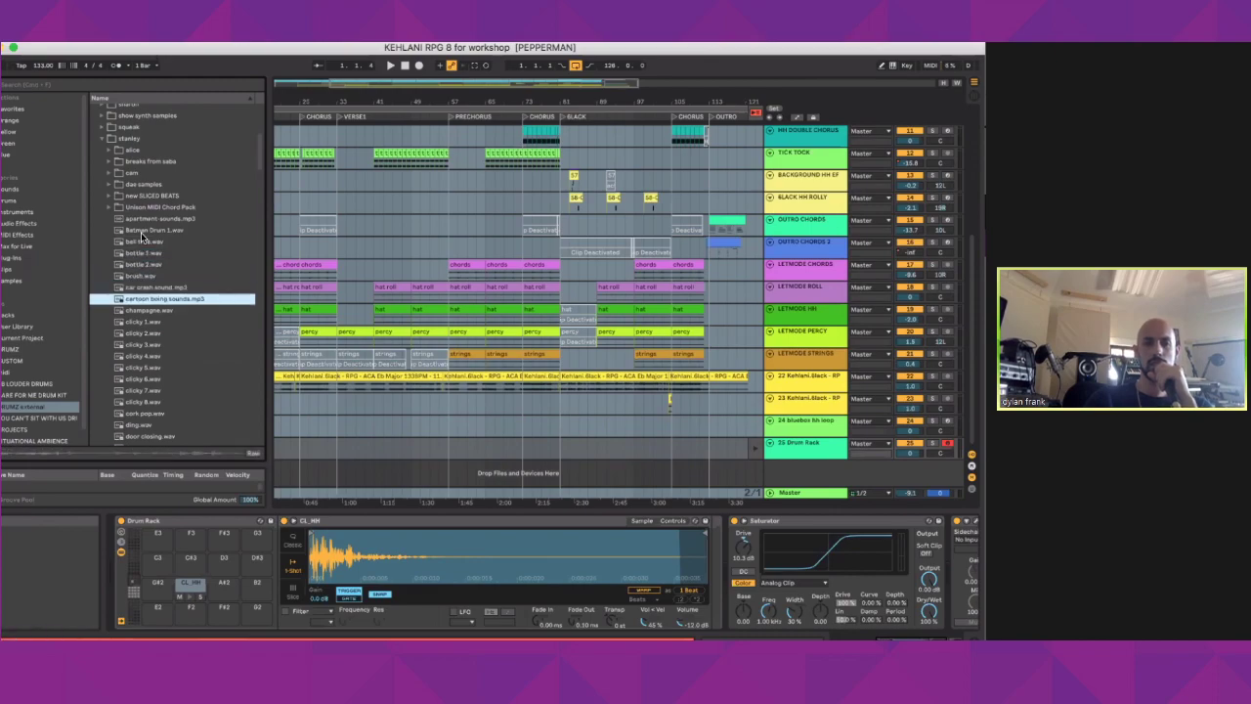
Step: Audition the samples from clicky 1.wav through door closing.wav and load door closing.wav onto the empty D3 pad of the Drum Rack
{"action": "scroll", "coordinate": [140, 232], "scroll_direction": "down", "scroll_amount": 5}
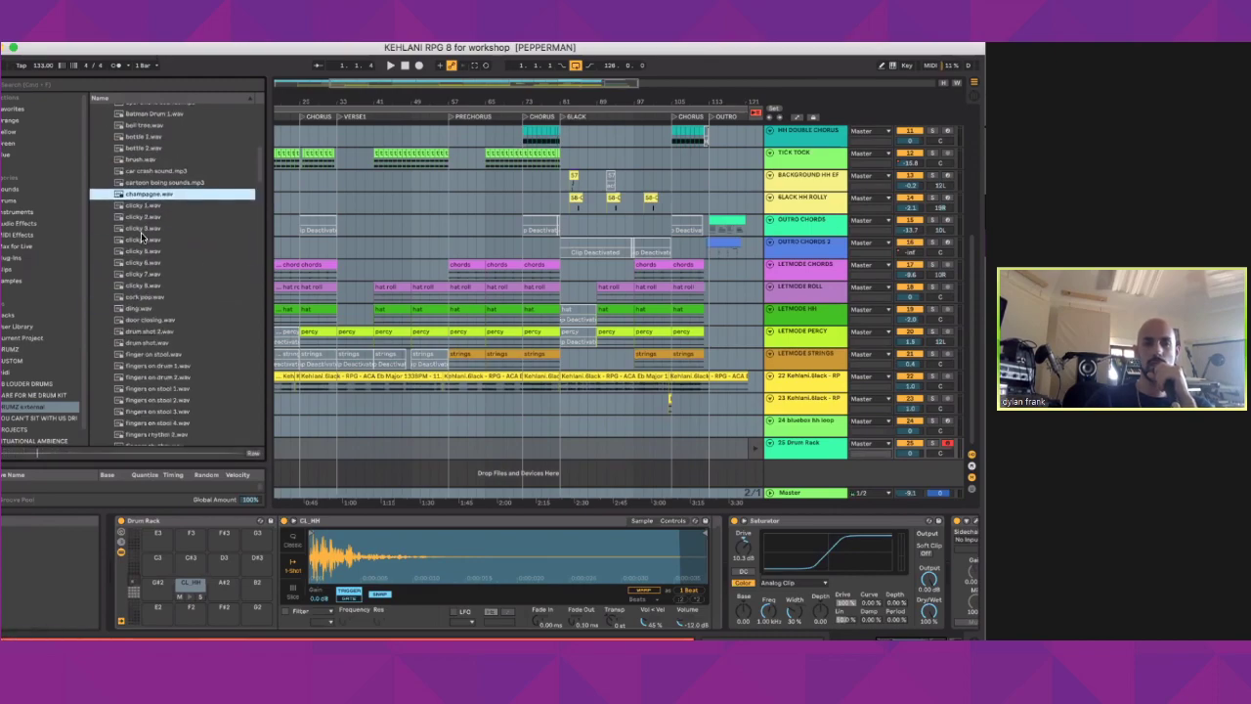
{"action": "key", "text": "Down"}
{"action": "key", "text": "Down"}
{"action": "key", "text": "Down"}
{"action": "key", "text": "Down"}
{"action": "key", "text": "Down"}
{"action": "key", "text": "Down"}
{"action": "key", "text": "Down"}
{"action": "key", "text": "Down"}
{"action": "key", "text": "Down"}
{"action": "key", "text": "Down"}
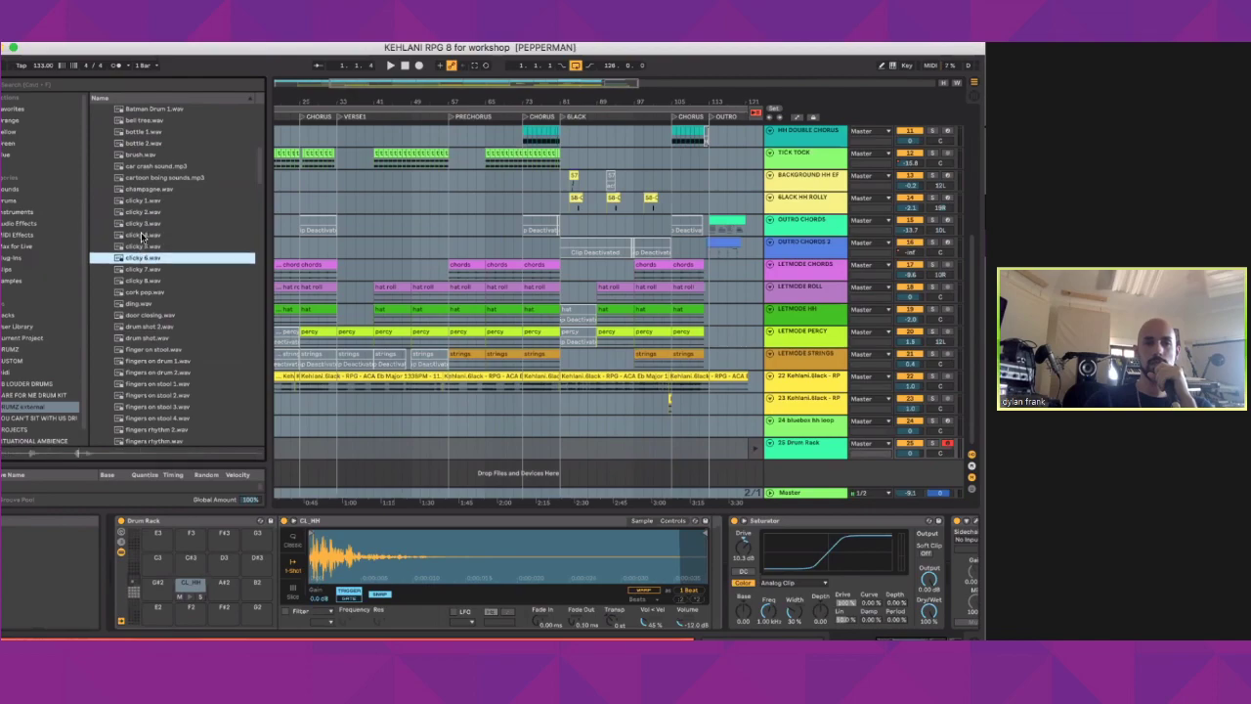
{"action": "key", "text": "Down"}
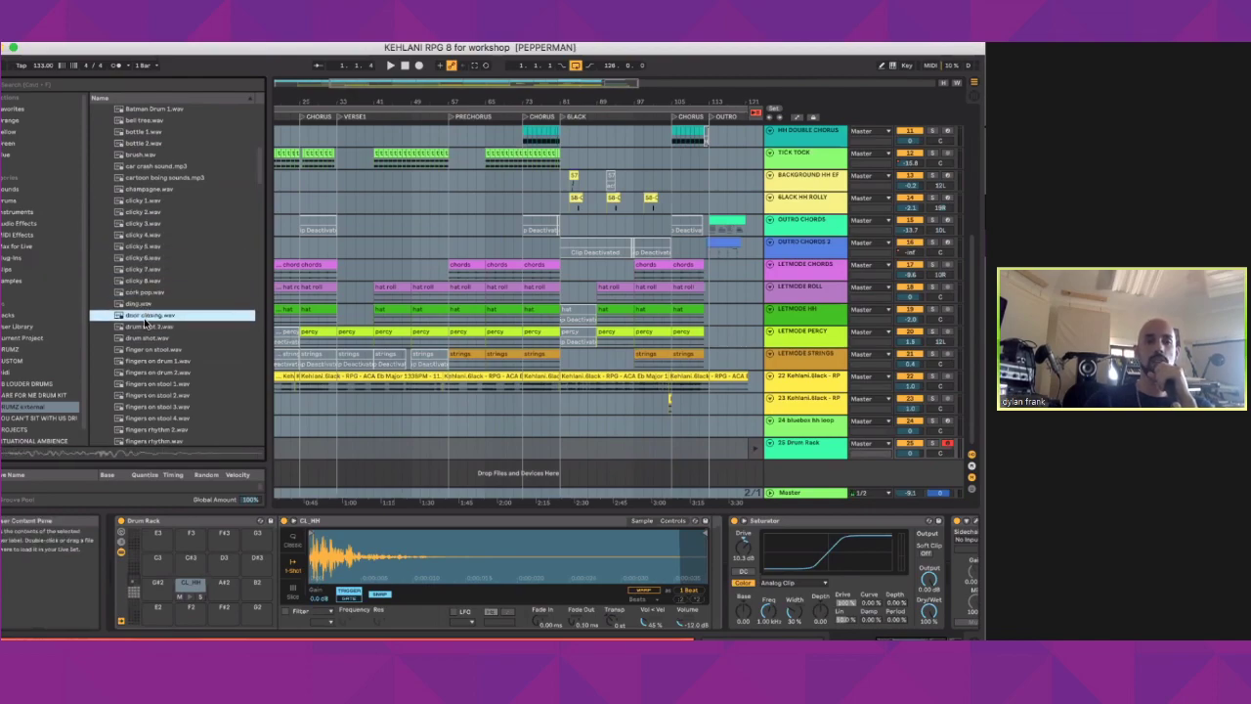
{"action": "mouse_move", "coordinate": [210, 563]}
{"action": "left_mouse_down"}
{"action": "mouse_move", "coordinate": [258, 570]}
{"action": "mouse_move", "coordinate": [225, 577]}
{"action": "left_mouse_up"}
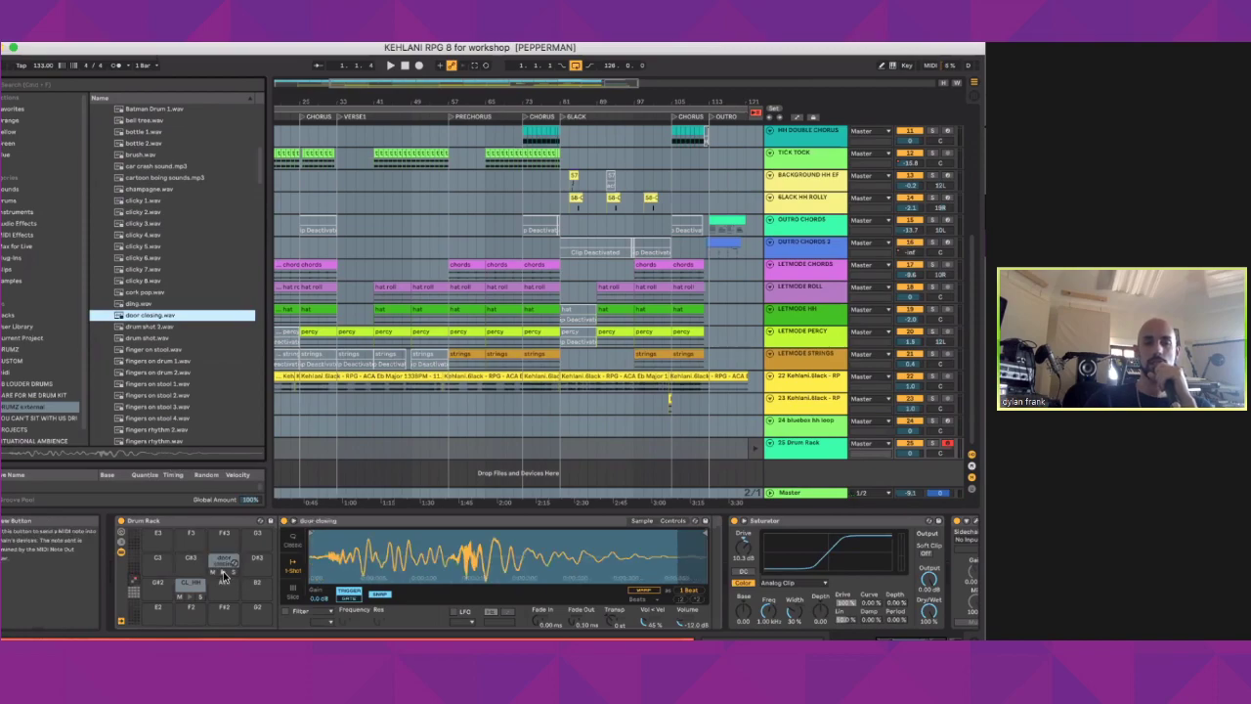
Step: Reopen Pro-Q 2, lower its Low Cut to 10 Hz and trigger the door closing pad to check its spectrum
{"action": "left_click", "coordinate": [974, 521]}
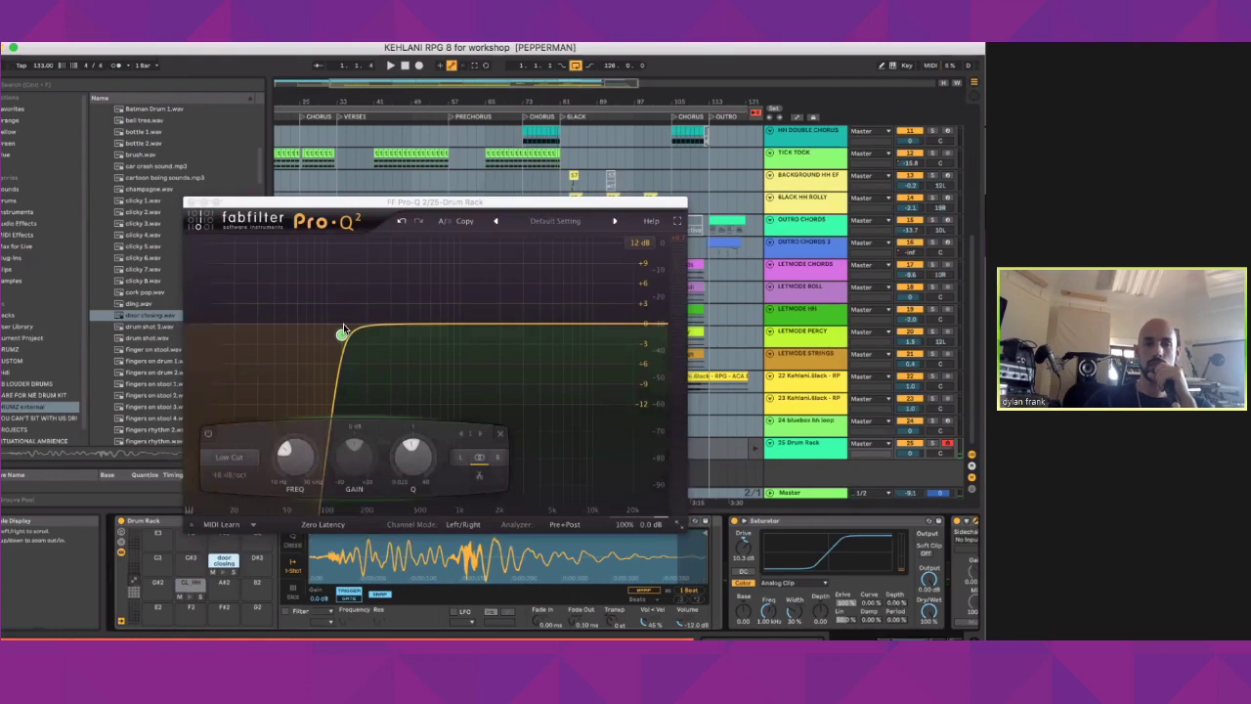
{"action": "left_click_drag", "start_coordinate": [342, 334], "coordinate": [187, 330]}
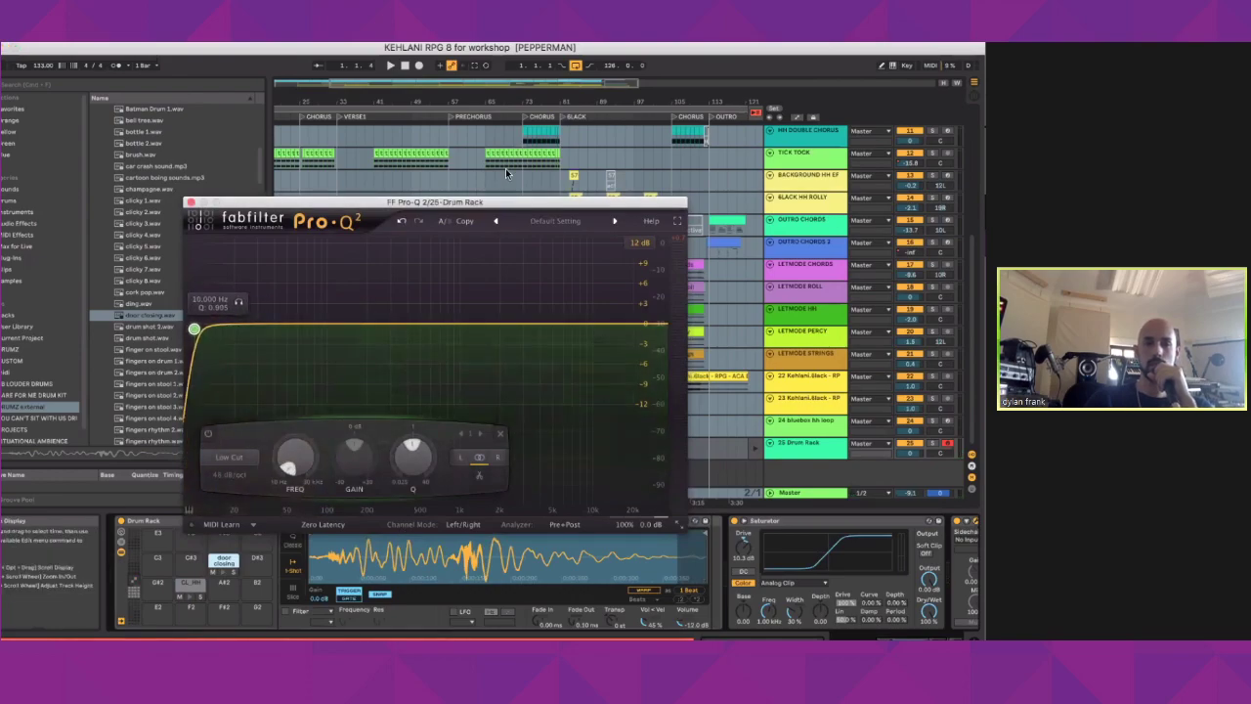
{"action": "left_click_drag", "start_coordinate": [433, 201], "coordinate": [512, 172]}
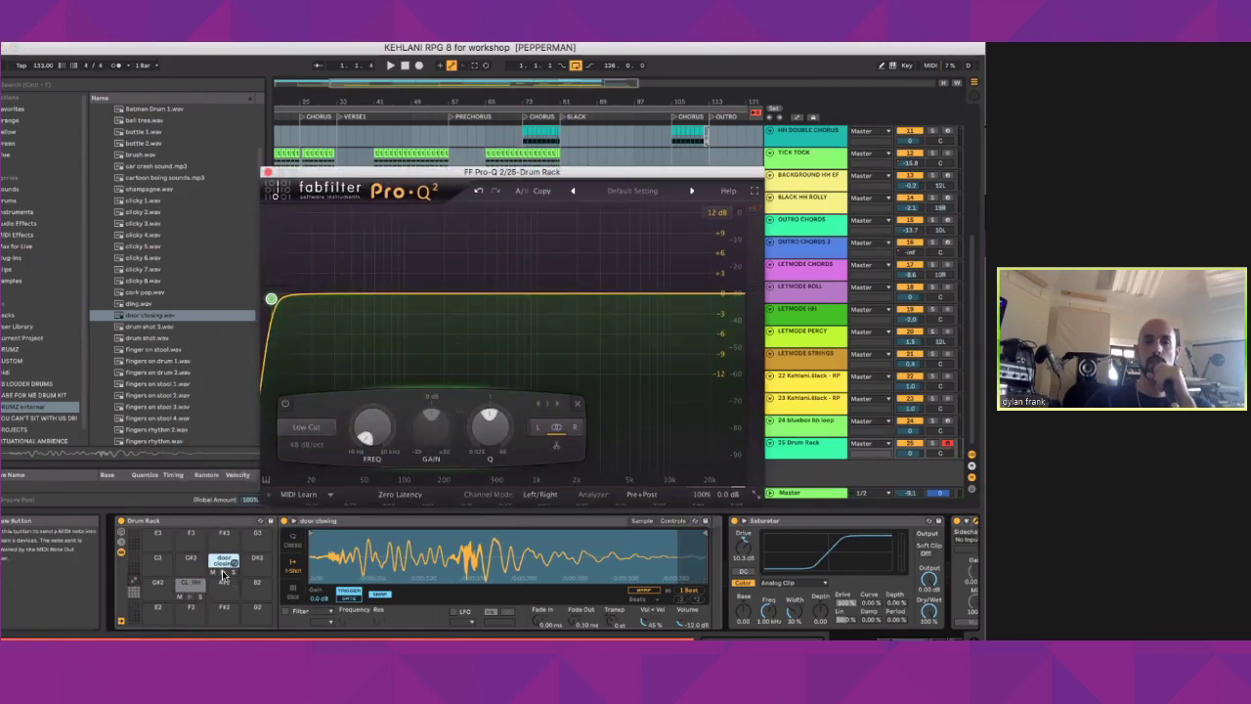
{"action": "left_click", "coordinate": [223, 577]}
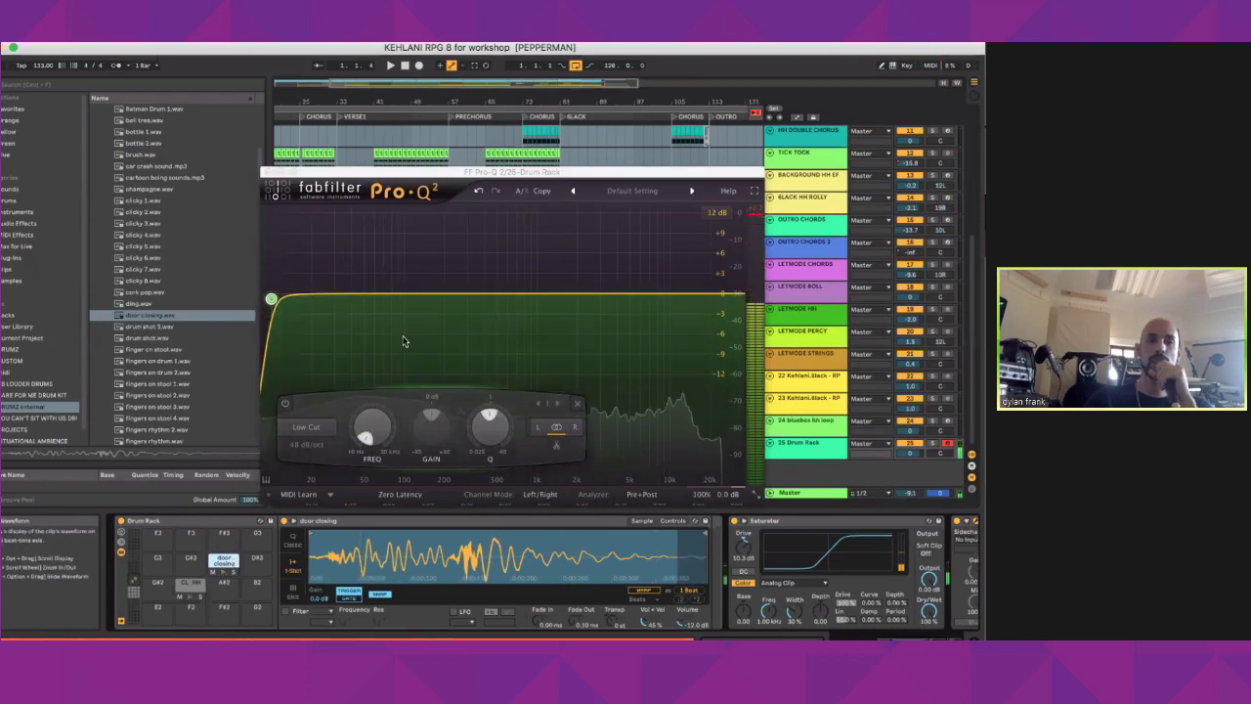
{"action": "left_click", "coordinate": [223, 562]}
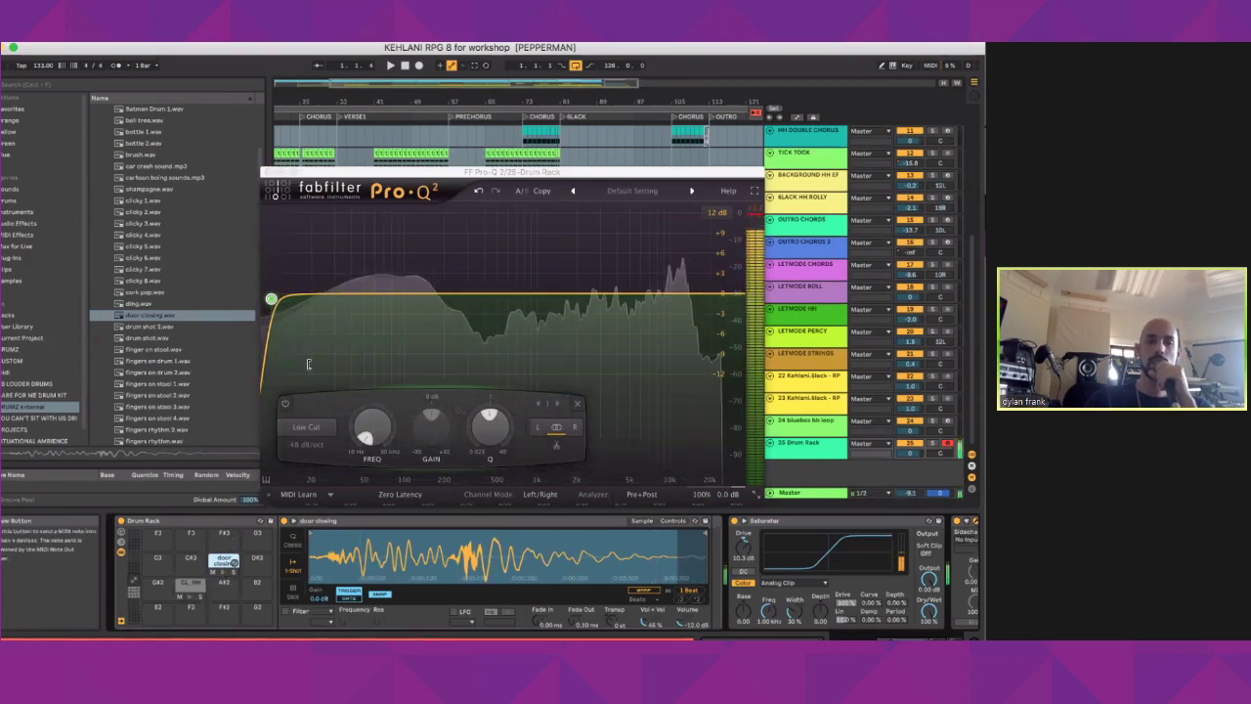
Step: Raise Pro-Q 2's Low Cut to about 325 Hz and audition the door closing pad through it
{"action": "left_click_drag", "start_coordinate": [270, 298], "coordinate": [472, 299]}
{"action": "left_click", "coordinate": [224, 572]}
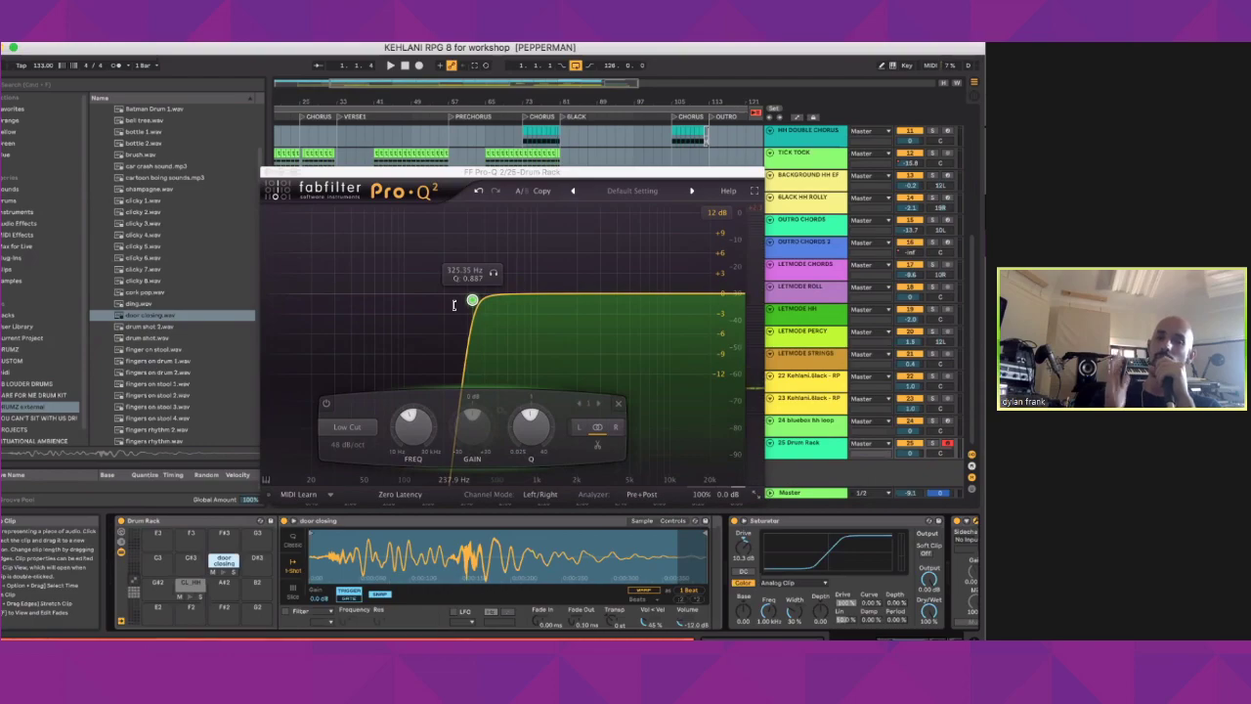
{"action": "left_click", "coordinate": [272, 173]}
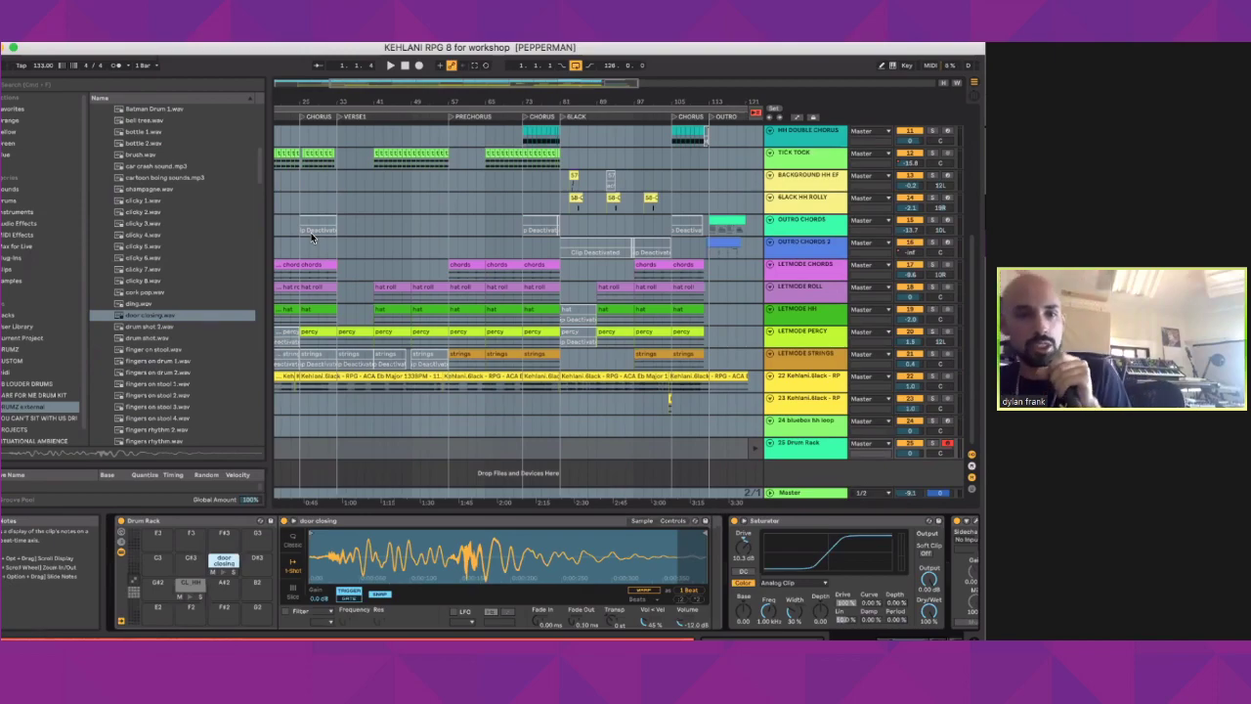
Step: Collapse the albert folder in the sample library and return to the beginning of the song arrangement
{"action": "scroll", "coordinate": [205, 234], "scroll_direction": "up", "scroll_amount": 10}
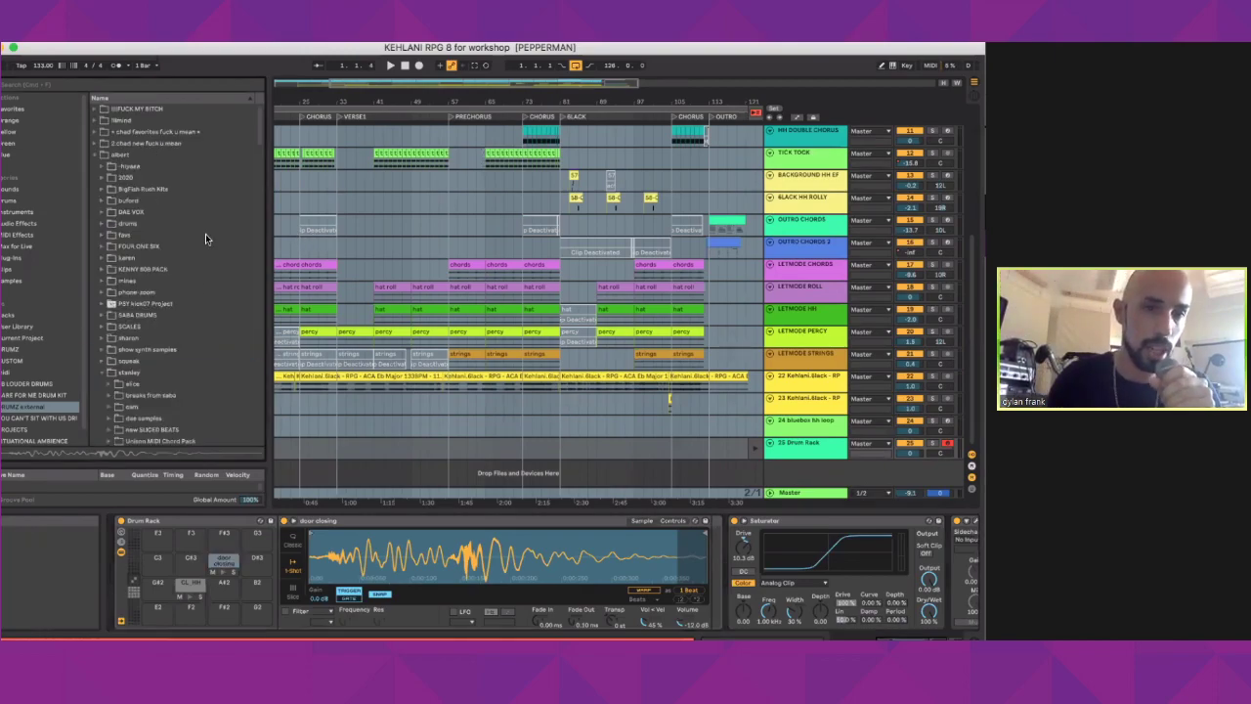
{"action": "left_click", "coordinate": [96, 155]}
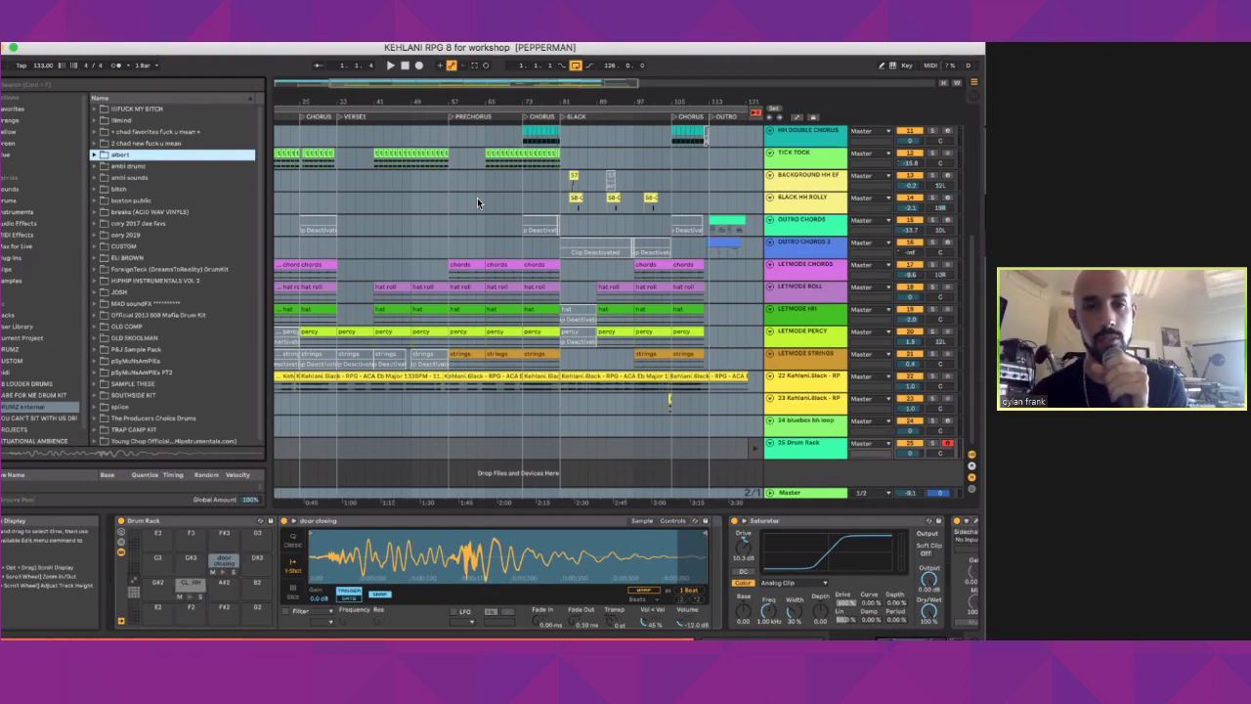
{"action": "scroll", "coordinate": [476, 197], "scroll_direction": "up", "scroll_amount": 10}
{"action": "scroll", "coordinate": [476, 198], "scroll_direction": "left", "scroll_amount": 5}
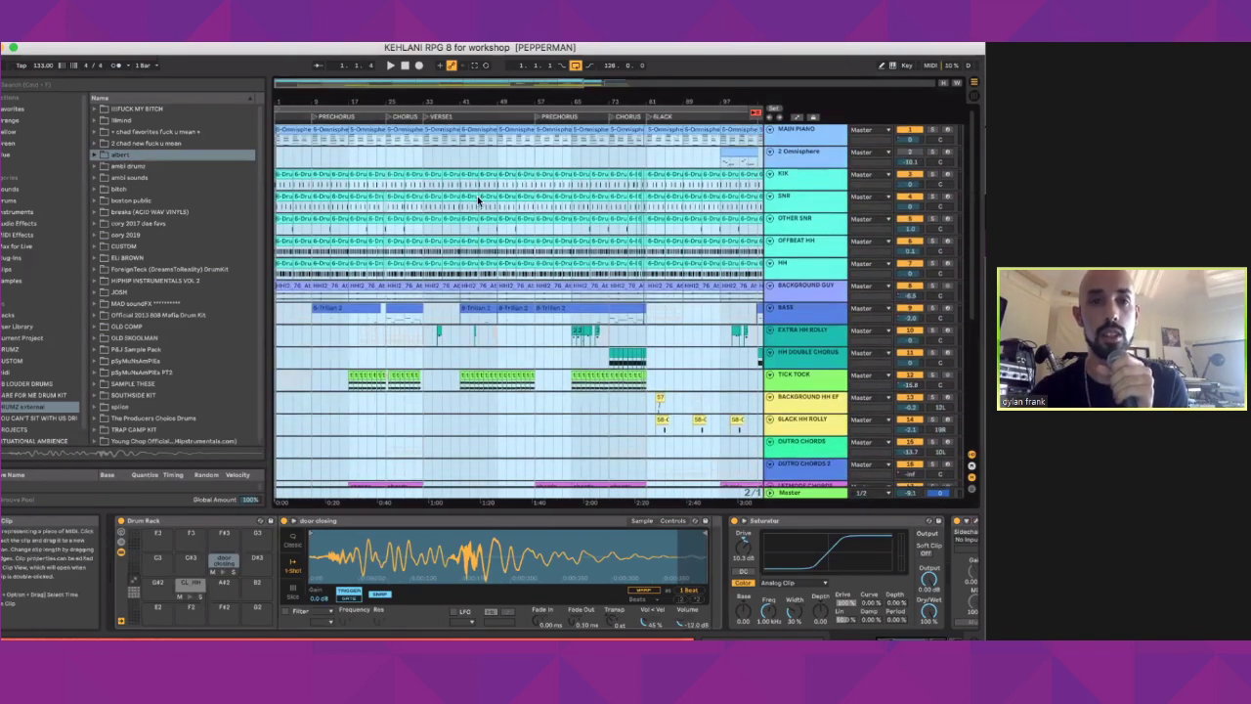
{"action": "left_click", "coordinate": [439, 107]}
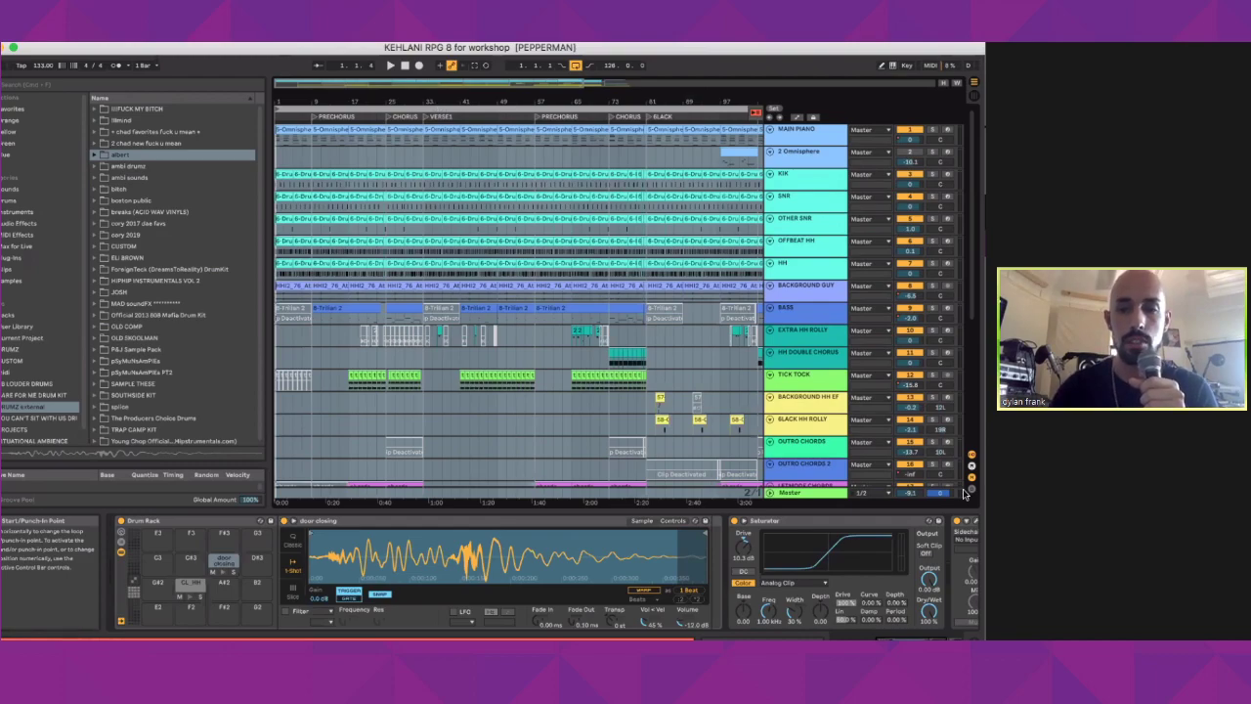
Step: Reopen Pro-Q 2, set its Low Cut to about 176 Hz and add a Bell boost of about 1.2 dB near 9.3 kHz
{"action": "key", "text": "super+alt+p"}
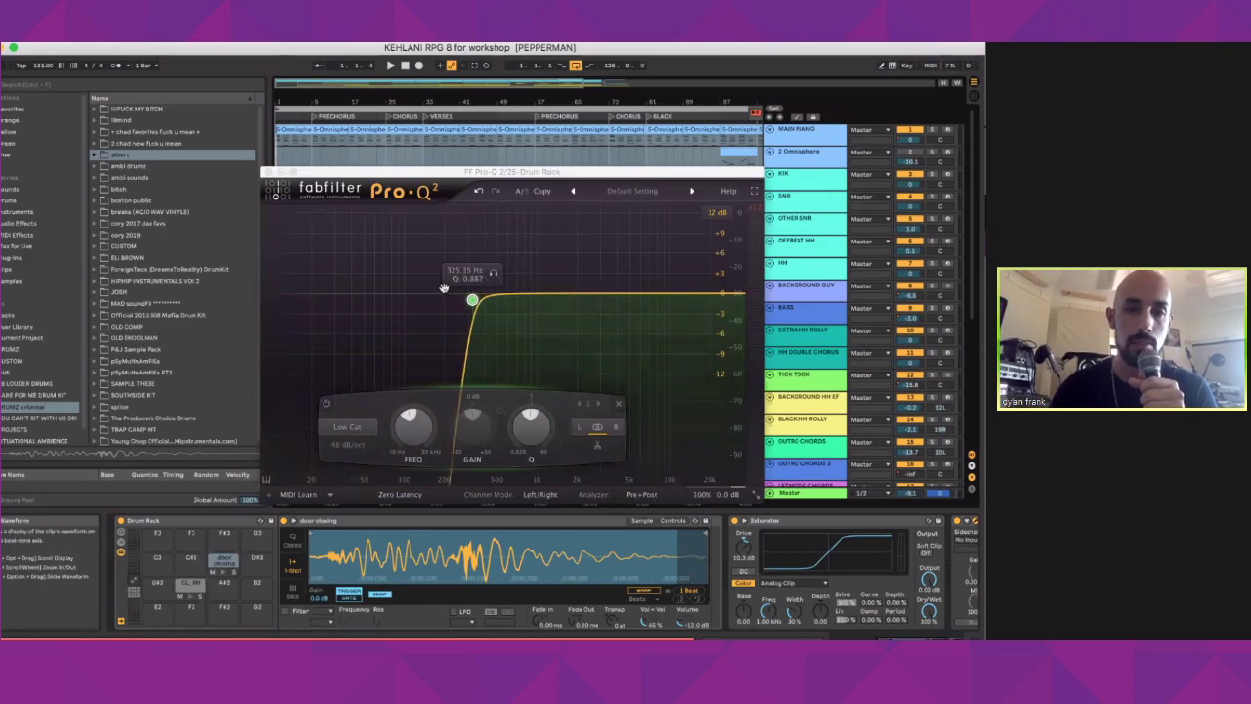
{"action": "left_click_drag", "start_coordinate": [453, 290], "coordinate": [303, 304]}
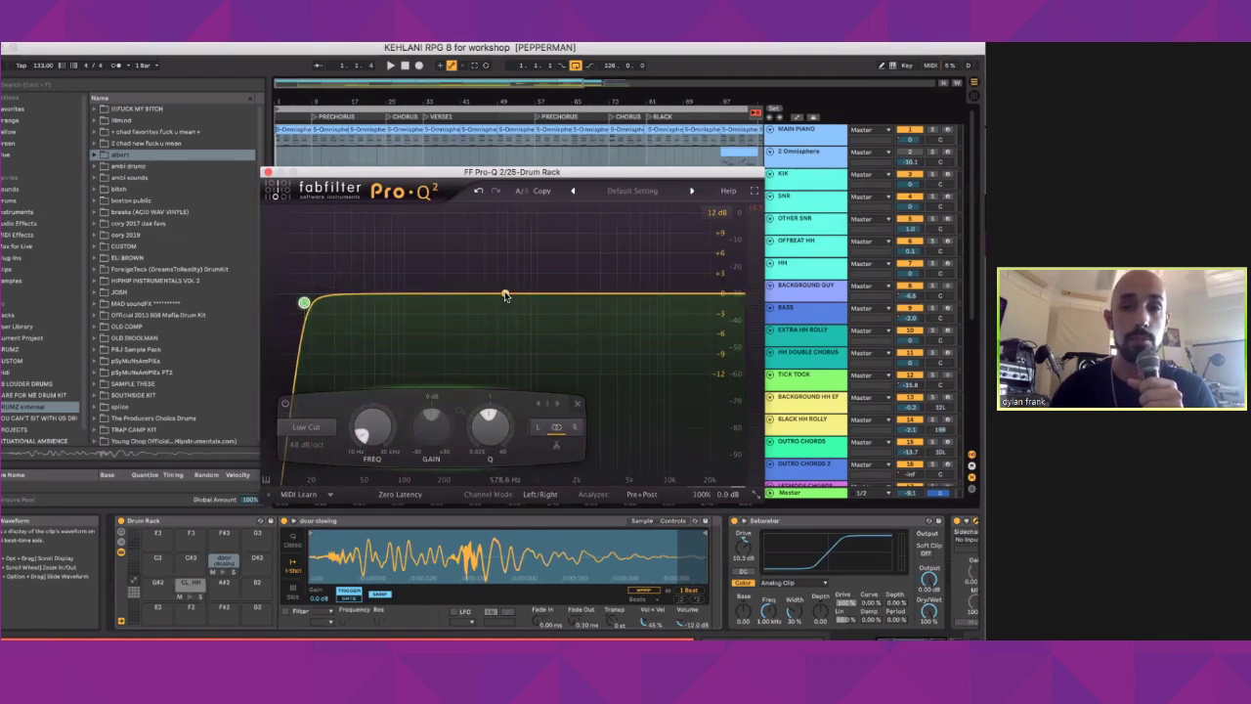
{"action": "left_click_drag", "start_coordinate": [505, 296], "coordinate": [665, 285]}
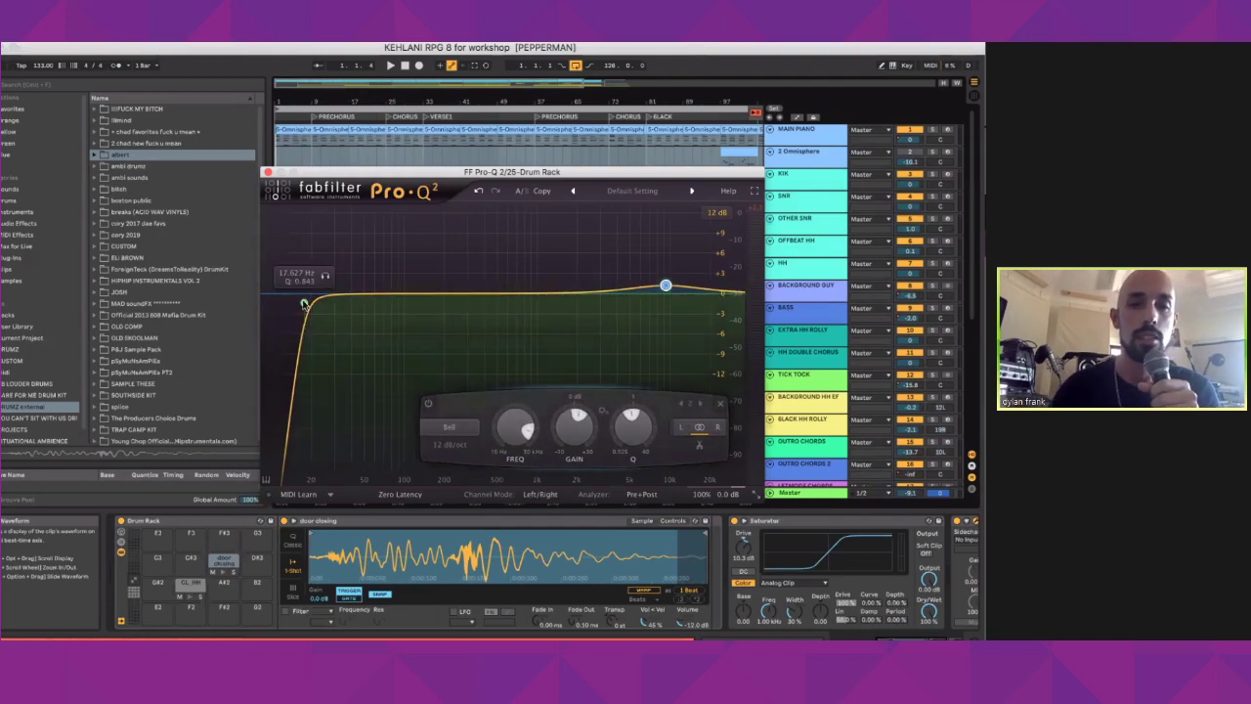
{"action": "left_click_drag", "start_coordinate": [304, 303], "coordinate": [435, 302]}
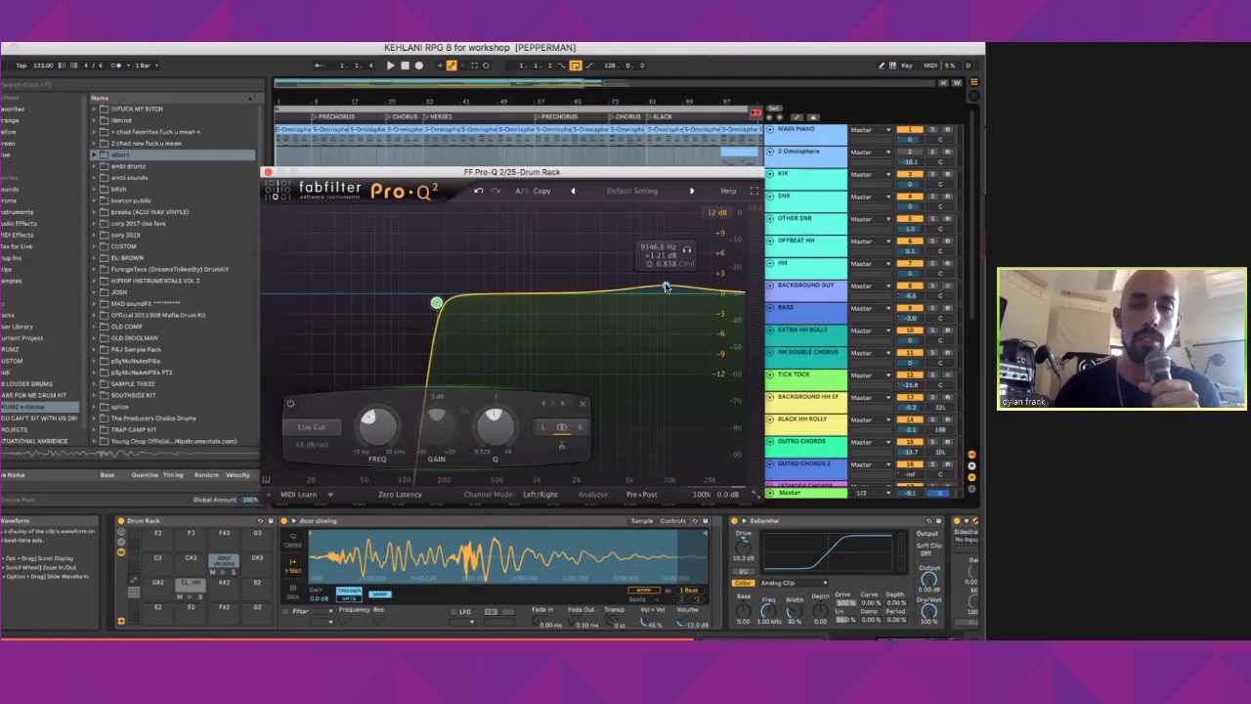
{"action": "left_click_drag", "start_coordinate": [664, 287], "coordinate": [662, 285]}
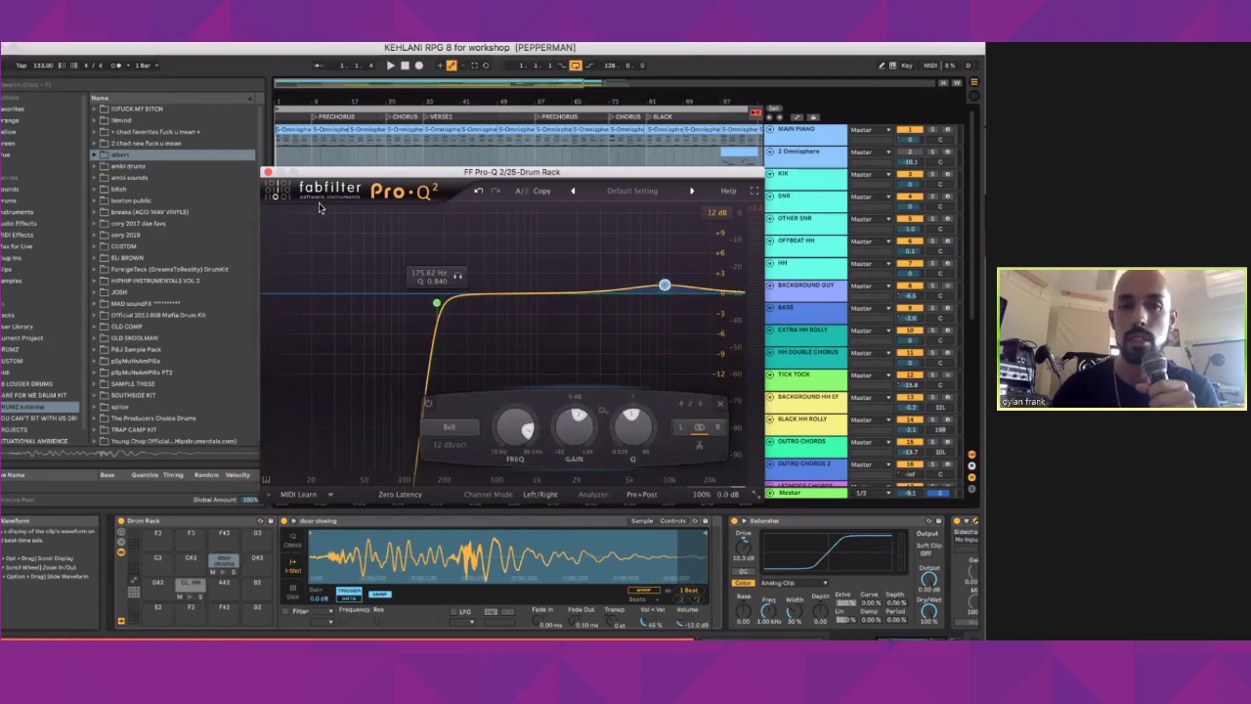
{"action": "left_click", "coordinate": [269, 172]}
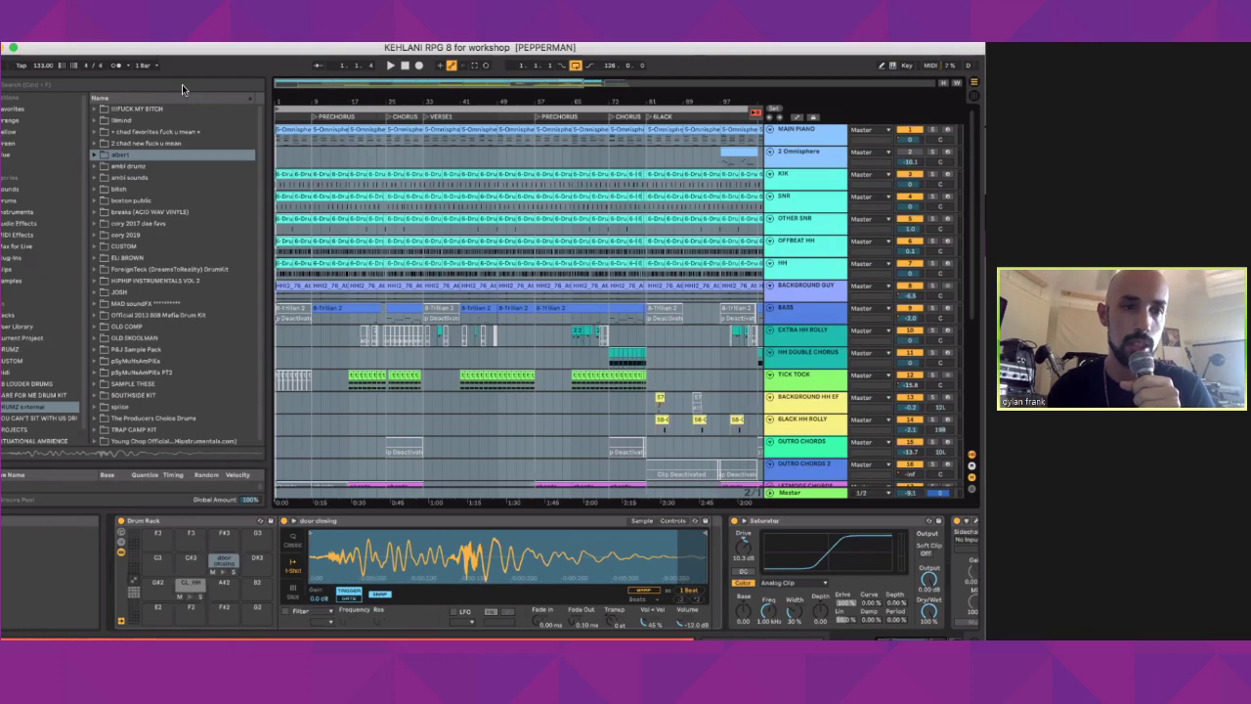
Step: Set the Saturator's Drive to 8 dB on the door closing pad's chain
{"action": "left_click", "coordinate": [742, 555]}
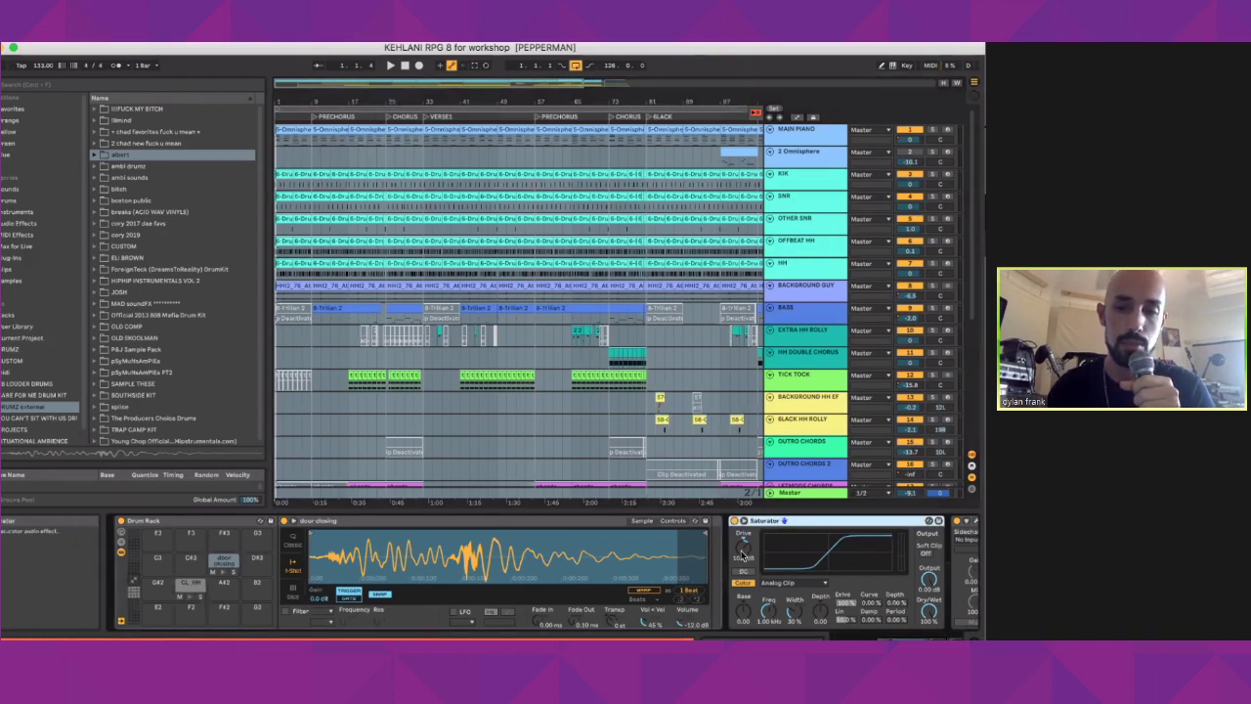
{"action": "left_click", "coordinate": [741, 553]}
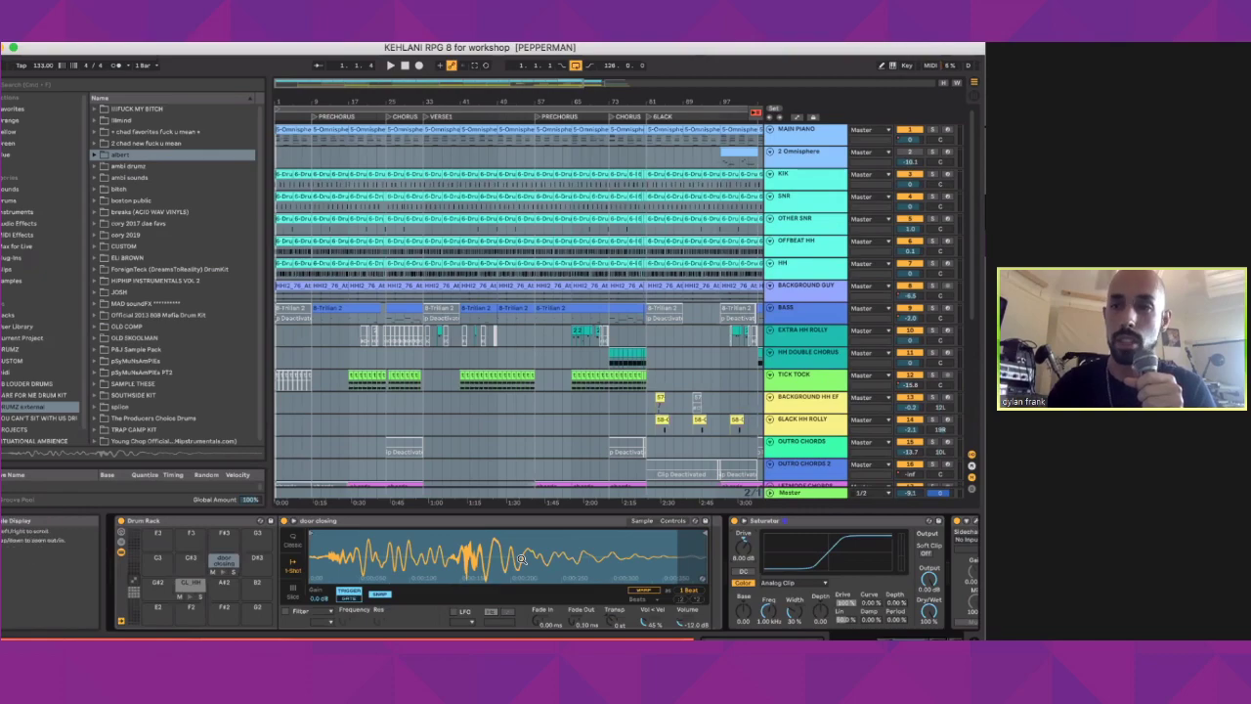
Step: Search the browser for eq and add EQ Eight after Pro-Q 2 in the door closing chain
{"action": "scroll", "coordinate": [522, 559], "scroll_direction": "right", "scroll_amount": 3}
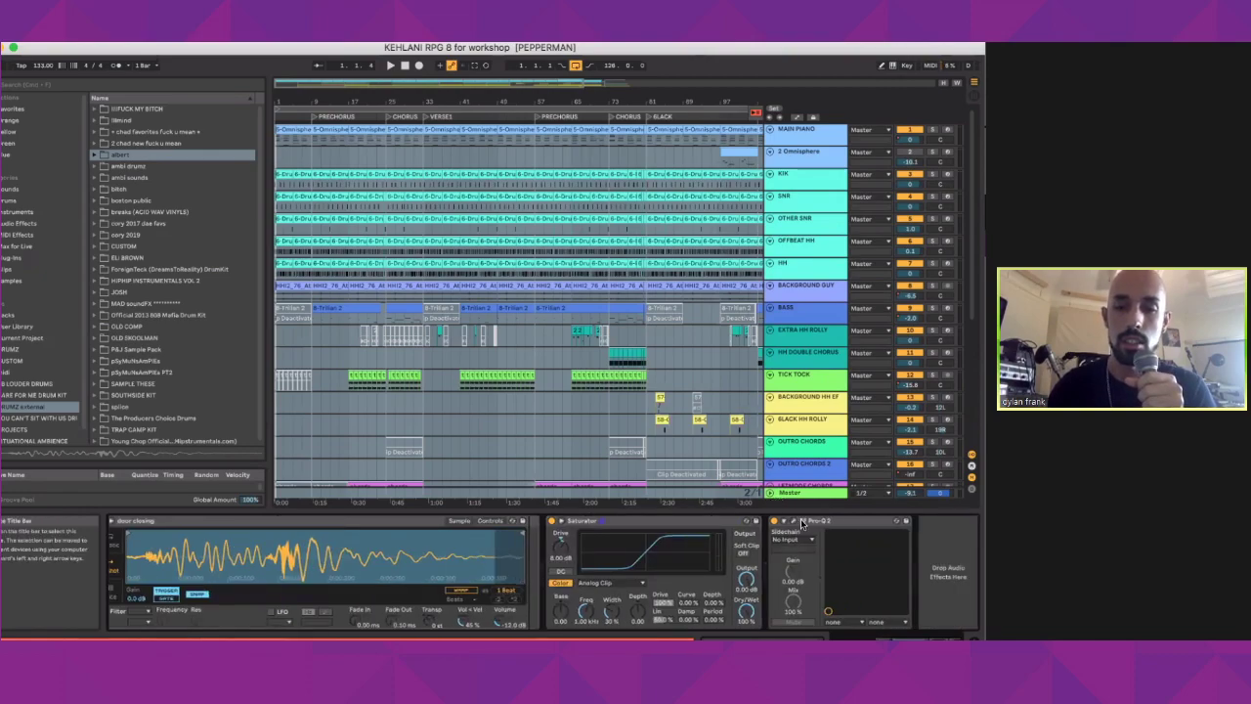
{"action": "left_click", "coordinate": [803, 523]}
{"action": "left_click", "coordinate": [114, 81]}
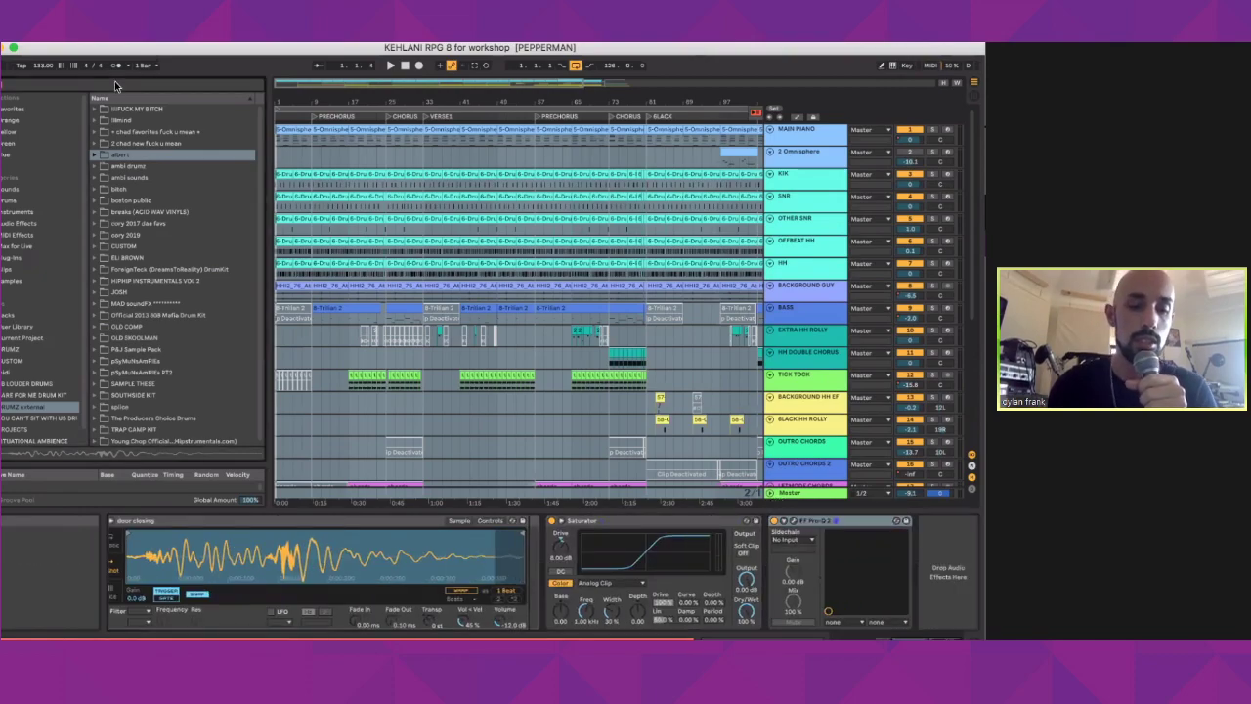
{"action": "type", "text": "eq"}
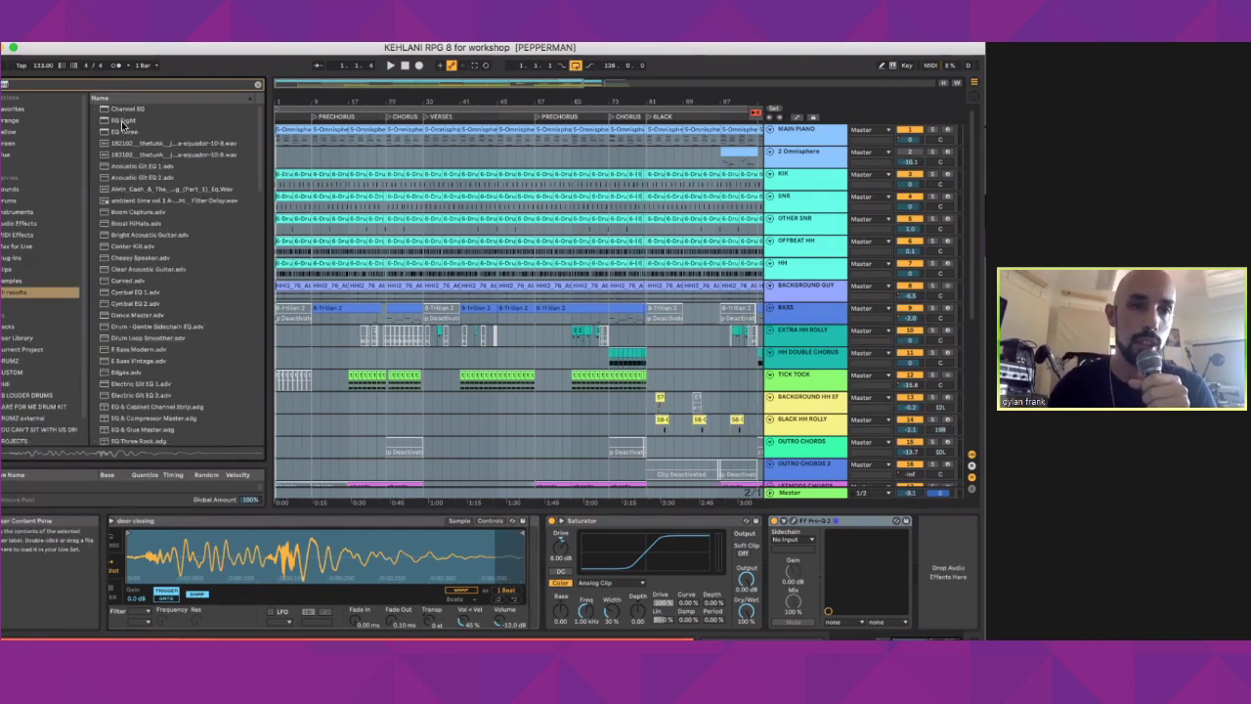
{"action": "left_click_drag", "start_coordinate": [121, 120], "coordinate": [944, 565]}
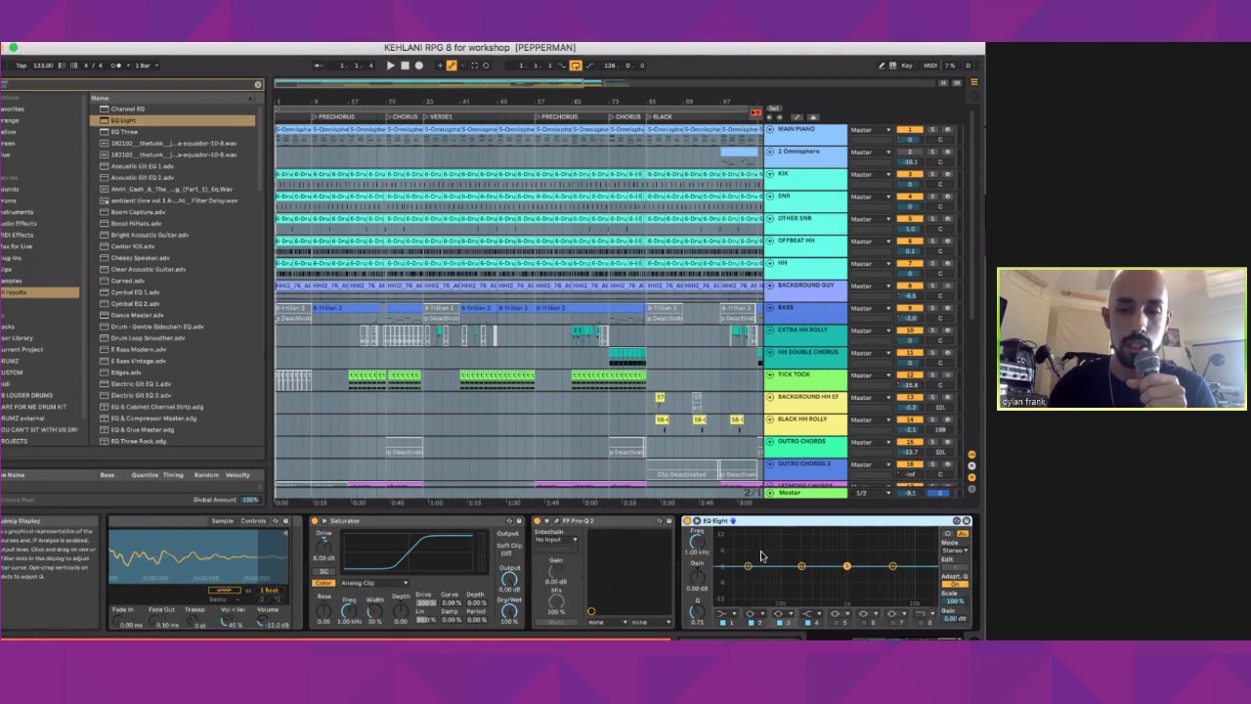
Step: Change band 1 of EQ Eight to a low-cut filter and raise its cutoff frequency
{"action": "left_click_drag", "start_coordinate": [750, 567], "coordinate": [753, 585]}
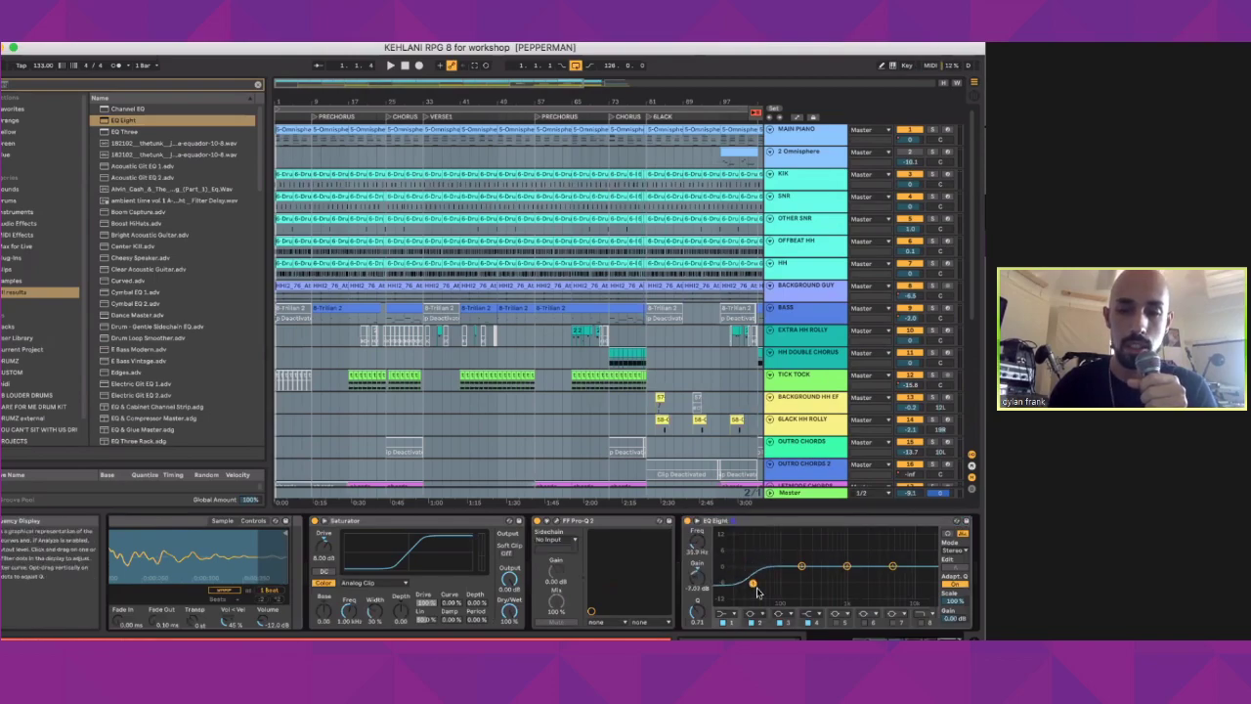
{"action": "left_click", "coordinate": [721, 613]}
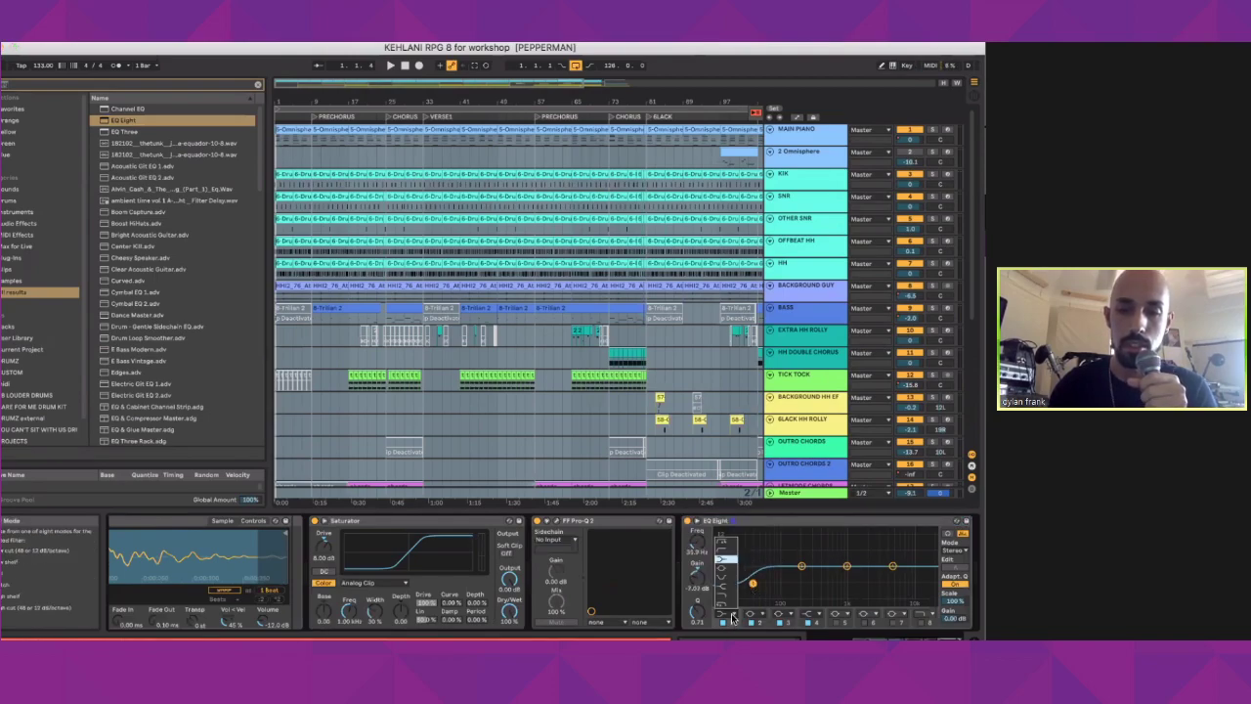
{"action": "left_click", "coordinate": [723, 562]}
{"action": "mouse_move", "coordinate": [753, 583]}
{"action": "left_mouse_down"}
{"action": "mouse_move", "coordinate": [784, 574]}
{"action": "mouse_move", "coordinate": [771, 573]}
{"action": "left_mouse_up"}
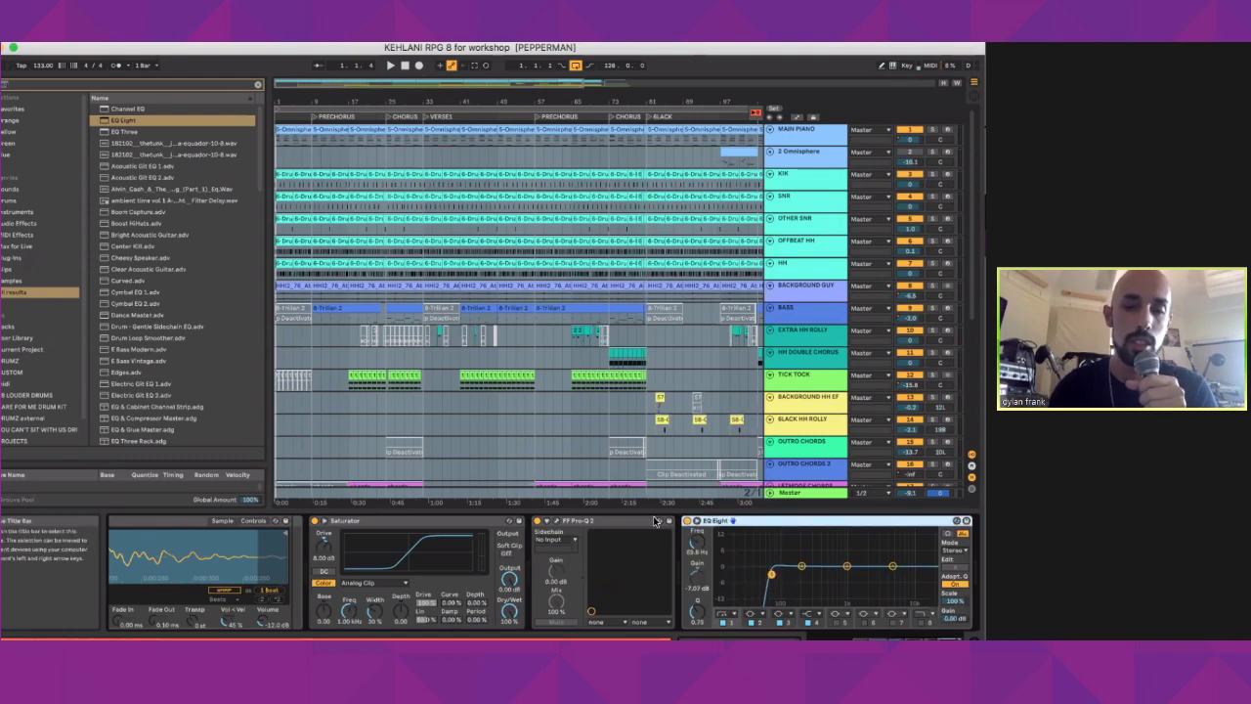
Step: Delete EQ Eight and Pro-Q 2 from the device chain, and load Drum Buss after Saturator by searching for drum bus
{"action": "key", "text": "Delete"}
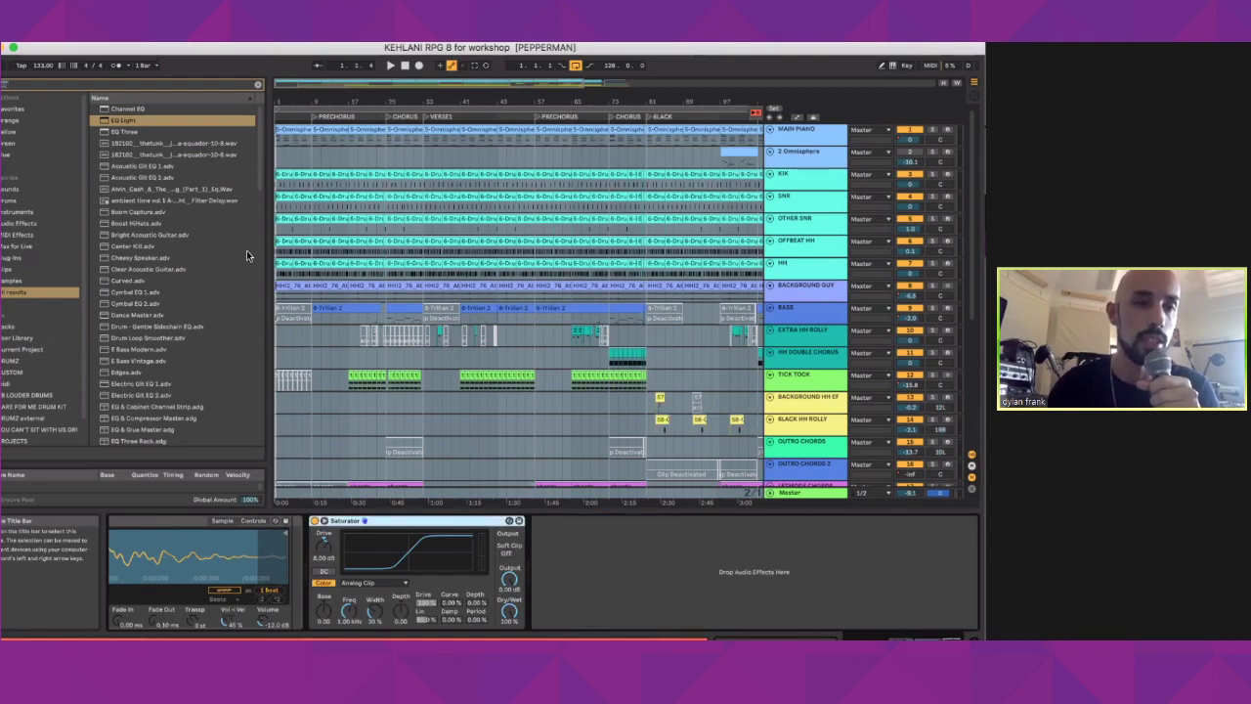
{"action": "key", "text": "Delete"}
{"action": "left_click", "coordinate": [235, 85]}
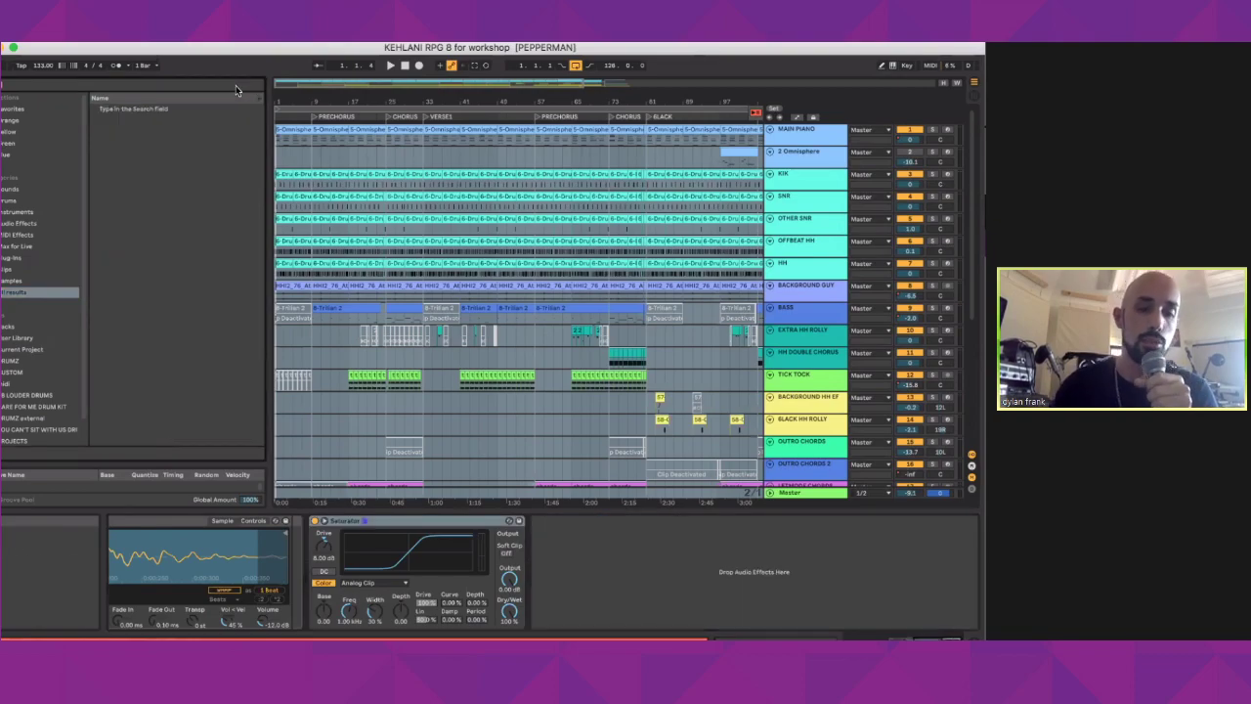
{"action": "type", "text": "drum bus"}
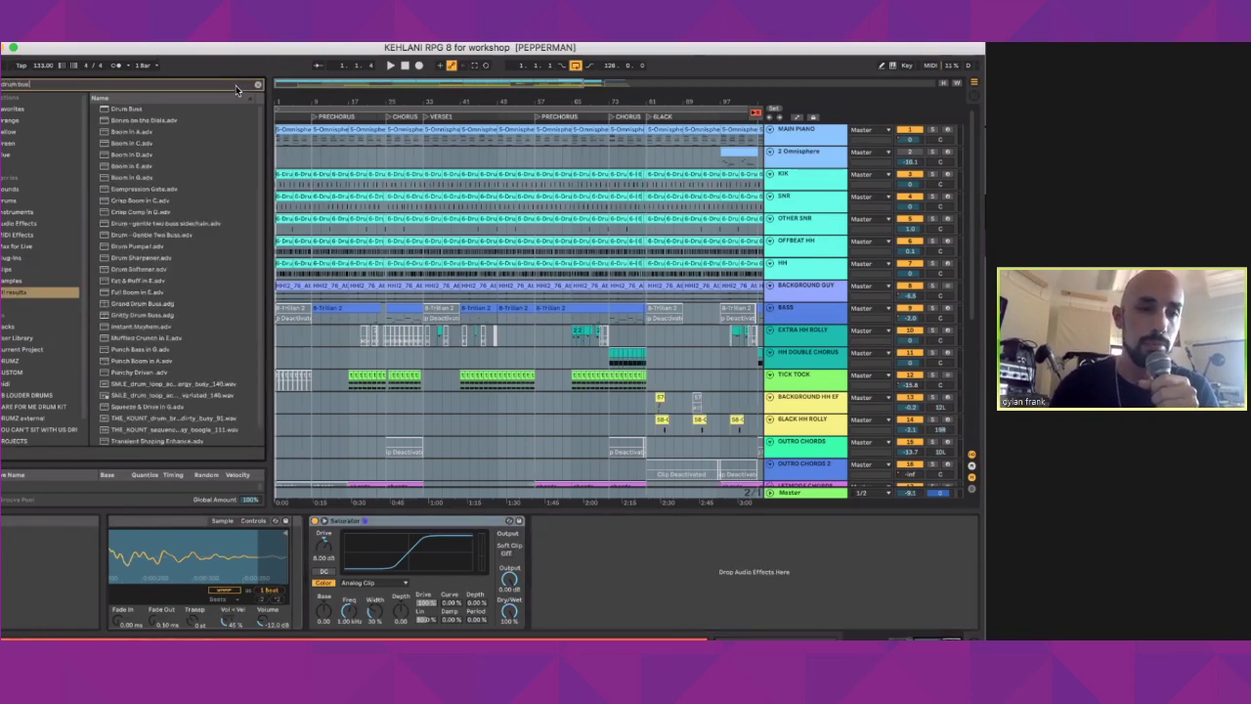
{"action": "key", "text": "super+a"}
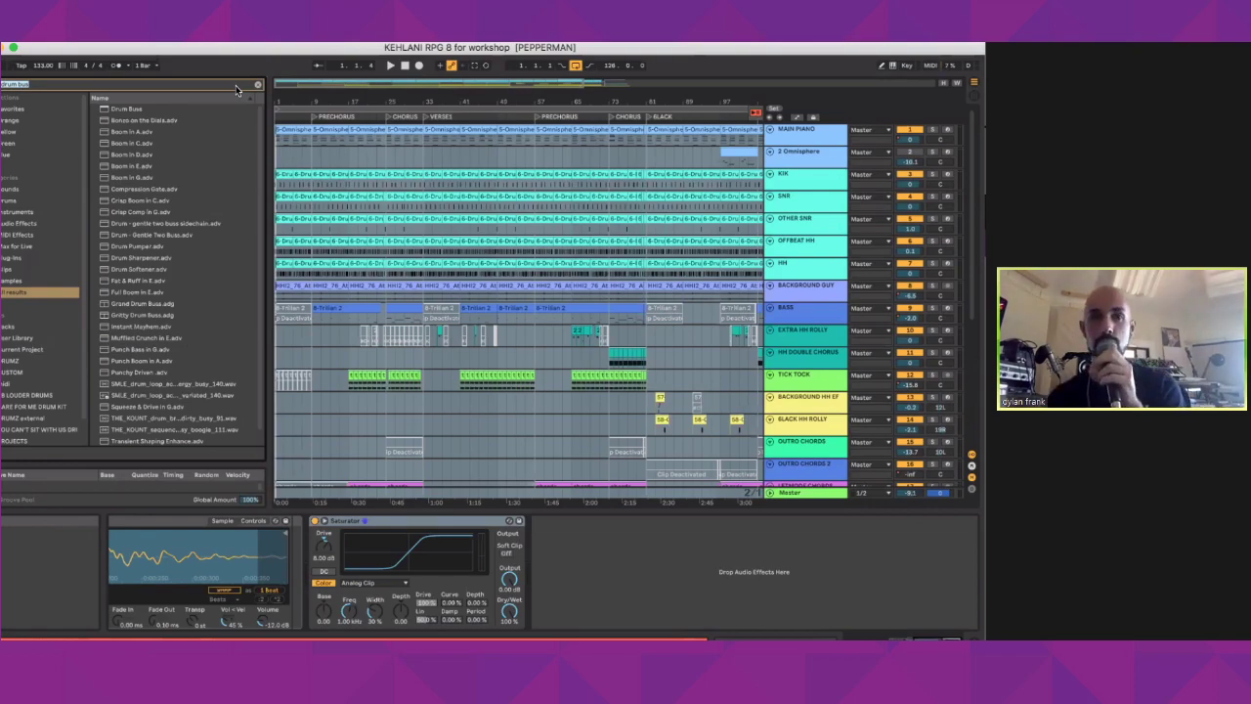
{"action": "left_click", "coordinate": [130, 109]}
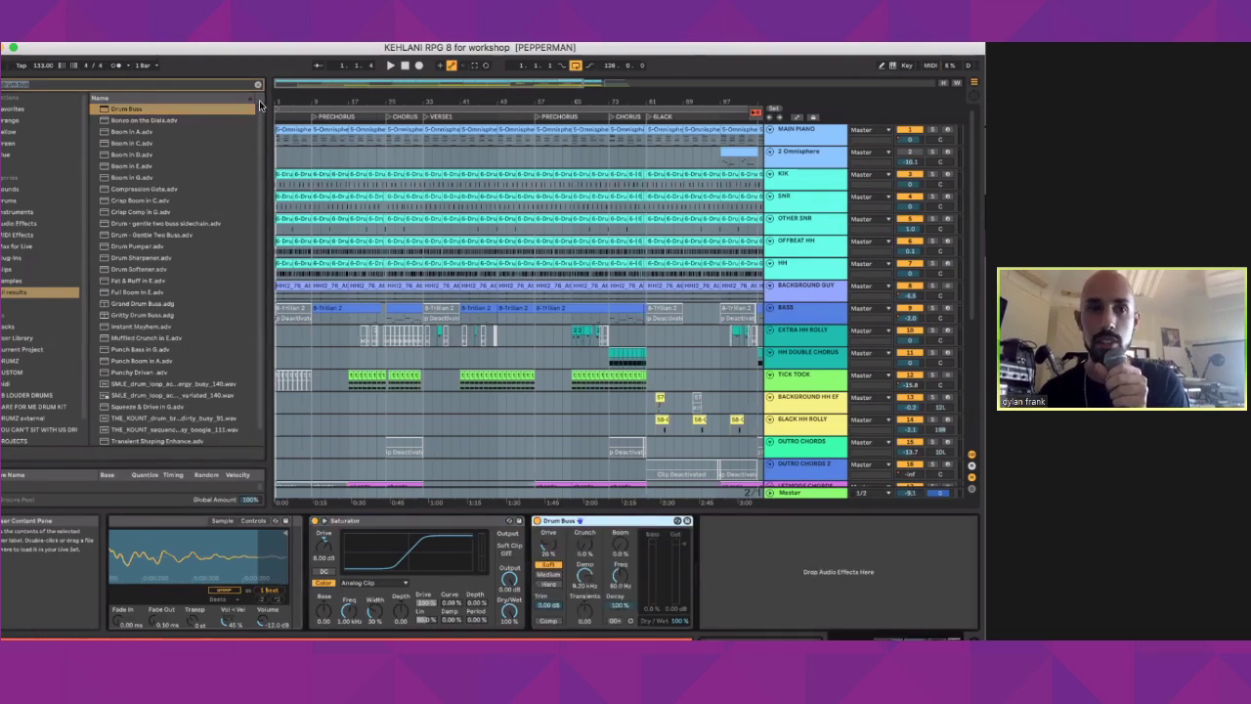
Step: Clear the browser search and locate Drum Buss in the Audio Effects category
{"action": "key", "text": "Return"}
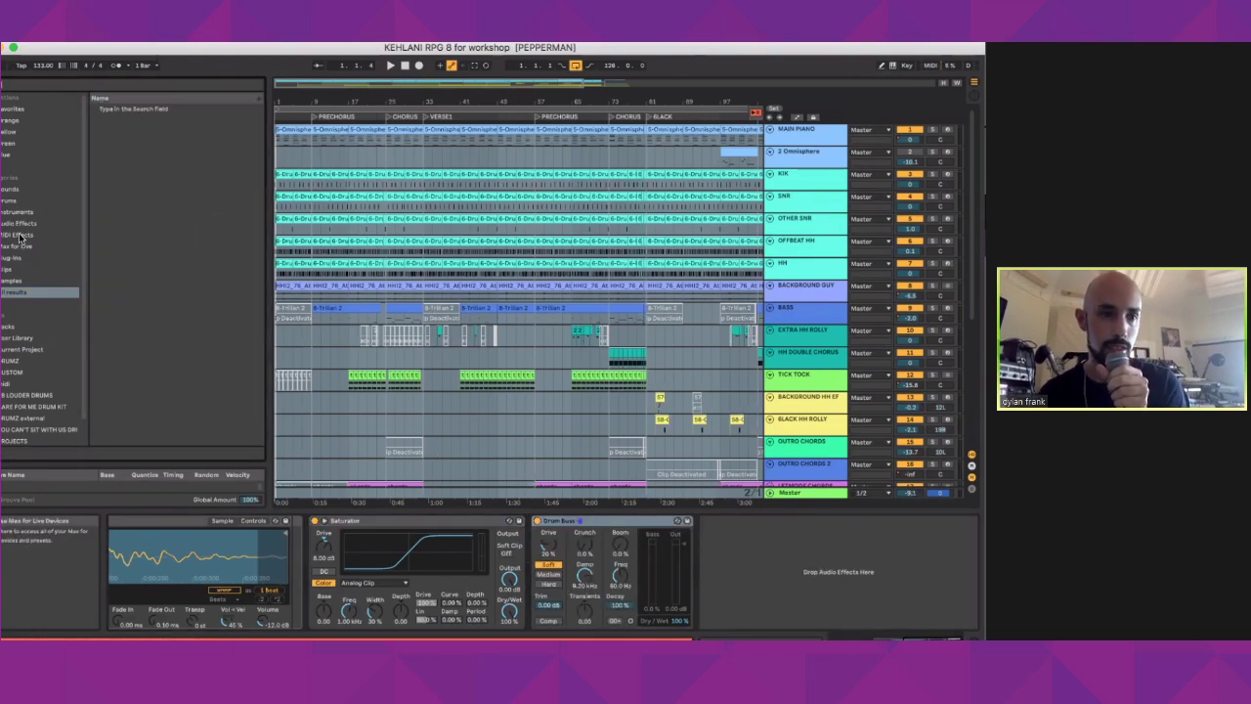
{"action": "left_click", "coordinate": [21, 224]}
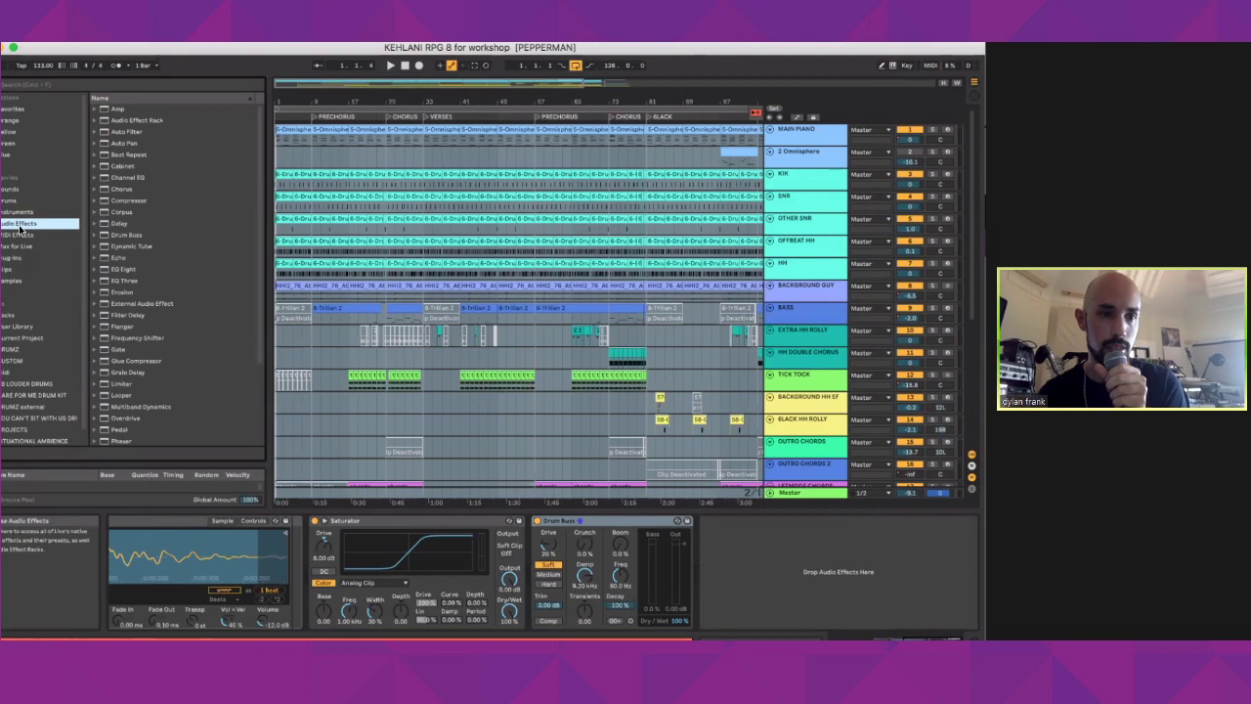
{"action": "left_click", "coordinate": [120, 236]}
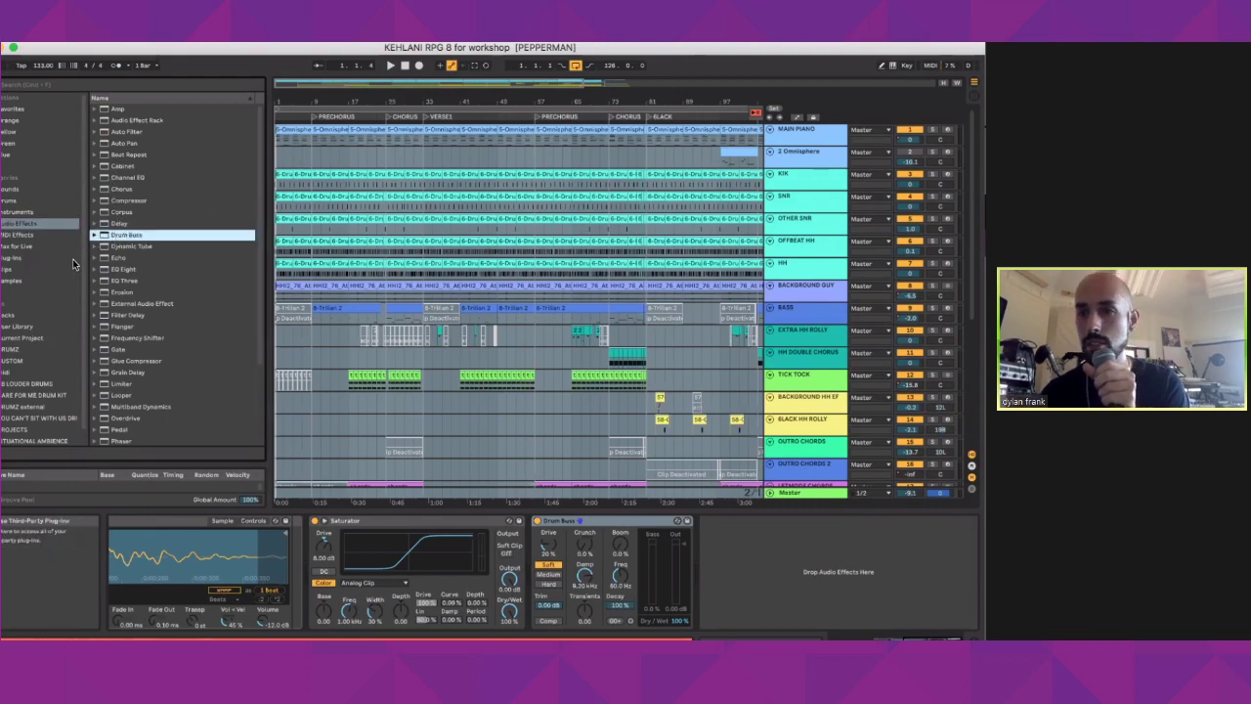
Step: Search all browser content for "drum buss" and select the Drum Buss device in the results
{"action": "left_click", "coordinate": [59, 84]}
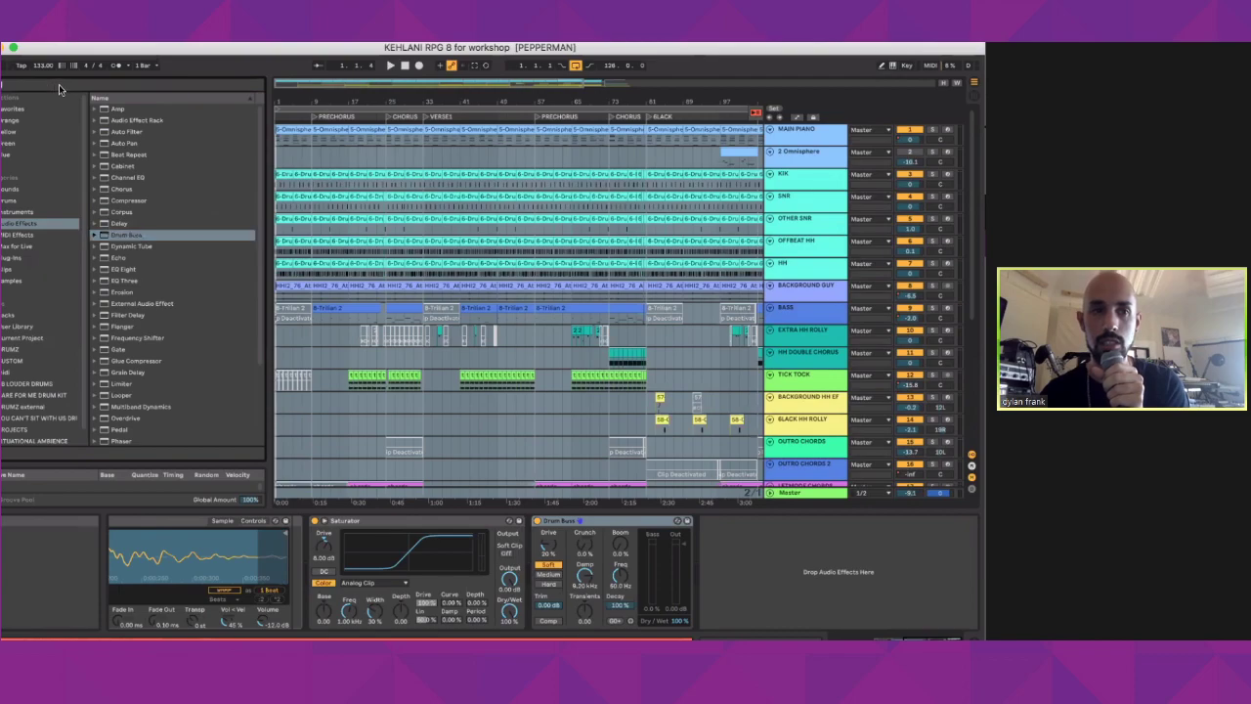
{"action": "type", "text": "drum buss"}
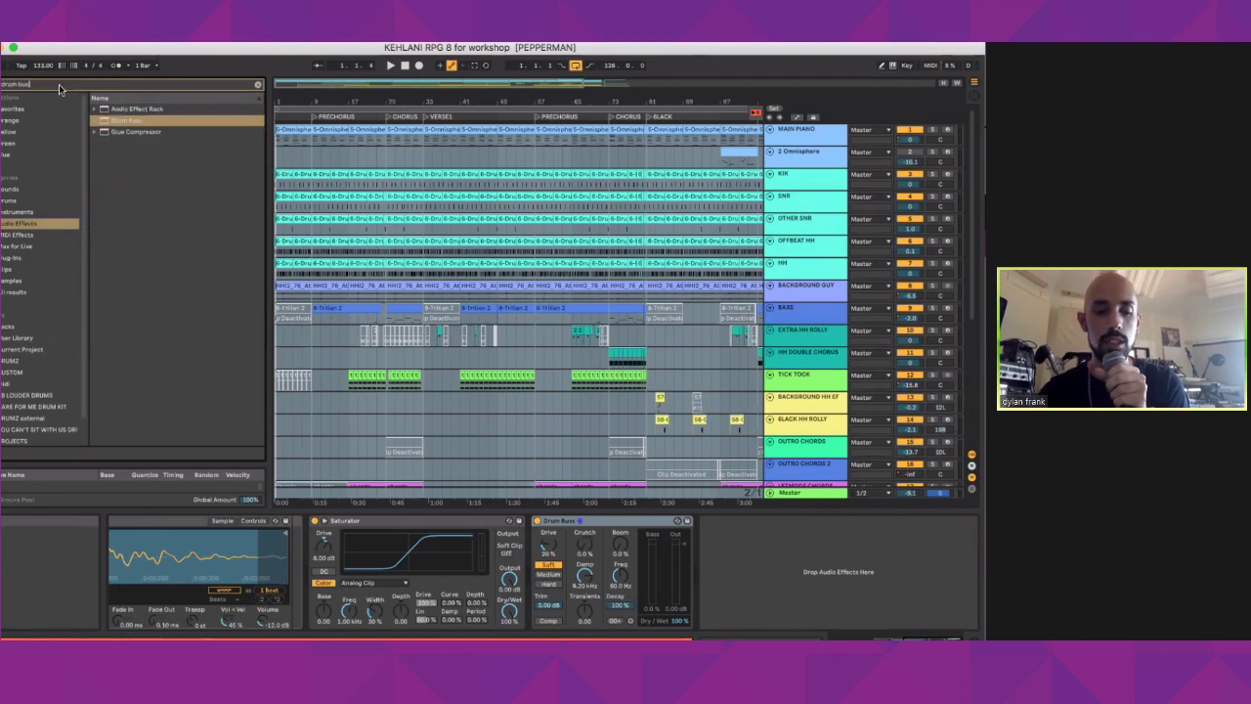
{"action": "left_click", "coordinate": [111, 112]}
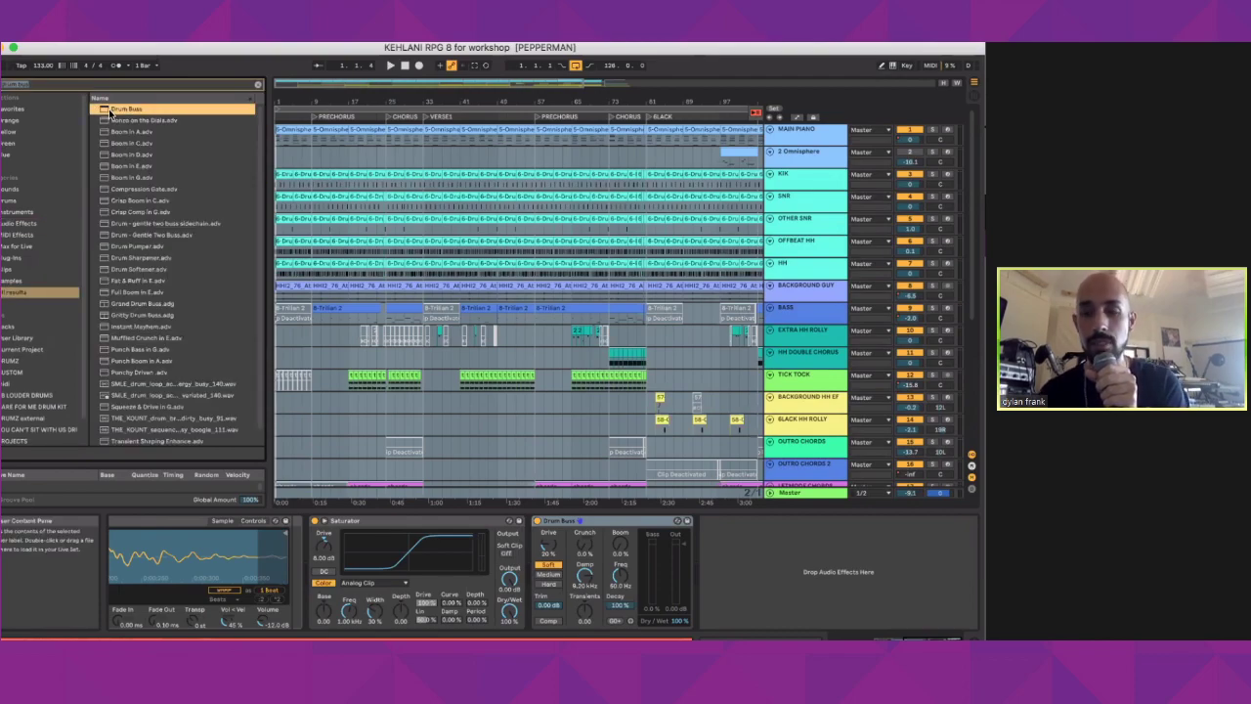
Step: Search the browser for "dog", audition the Dog.wav, Dog Bark.wav and DOG_POUN.WAV samples, and clear the search
{"action": "left_click", "coordinate": [101, 86]}
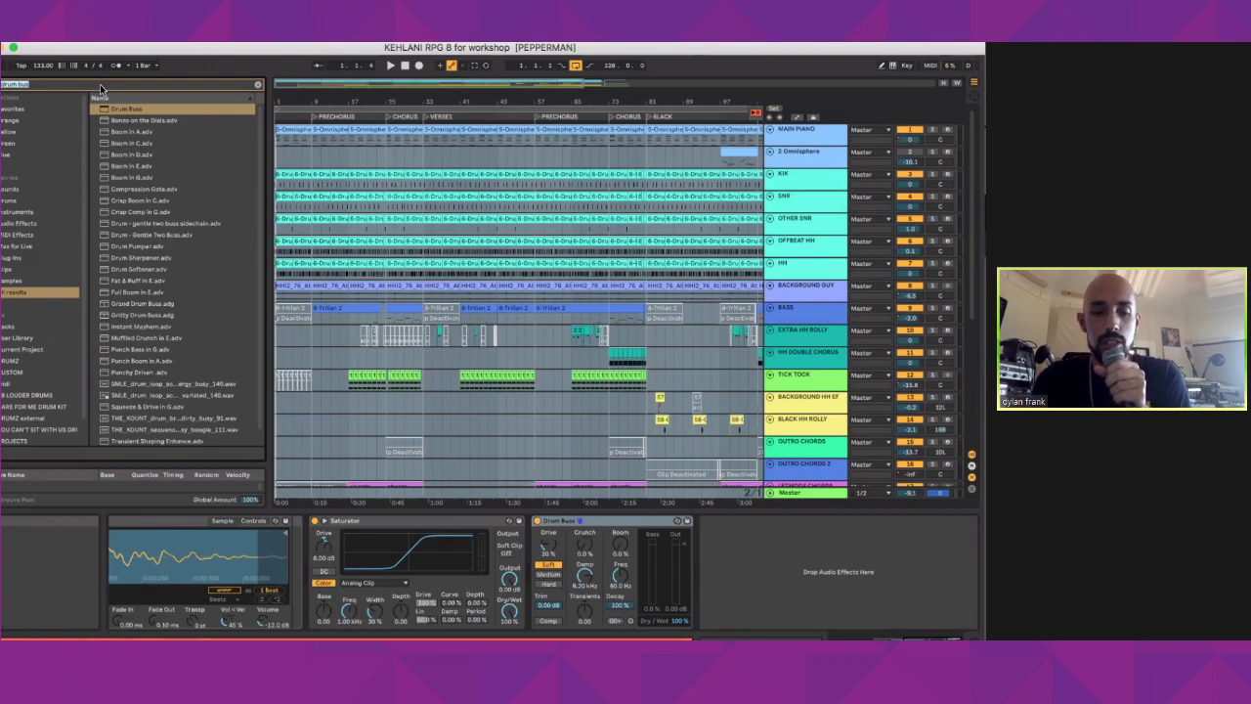
{"action": "type", "text": "dog"}
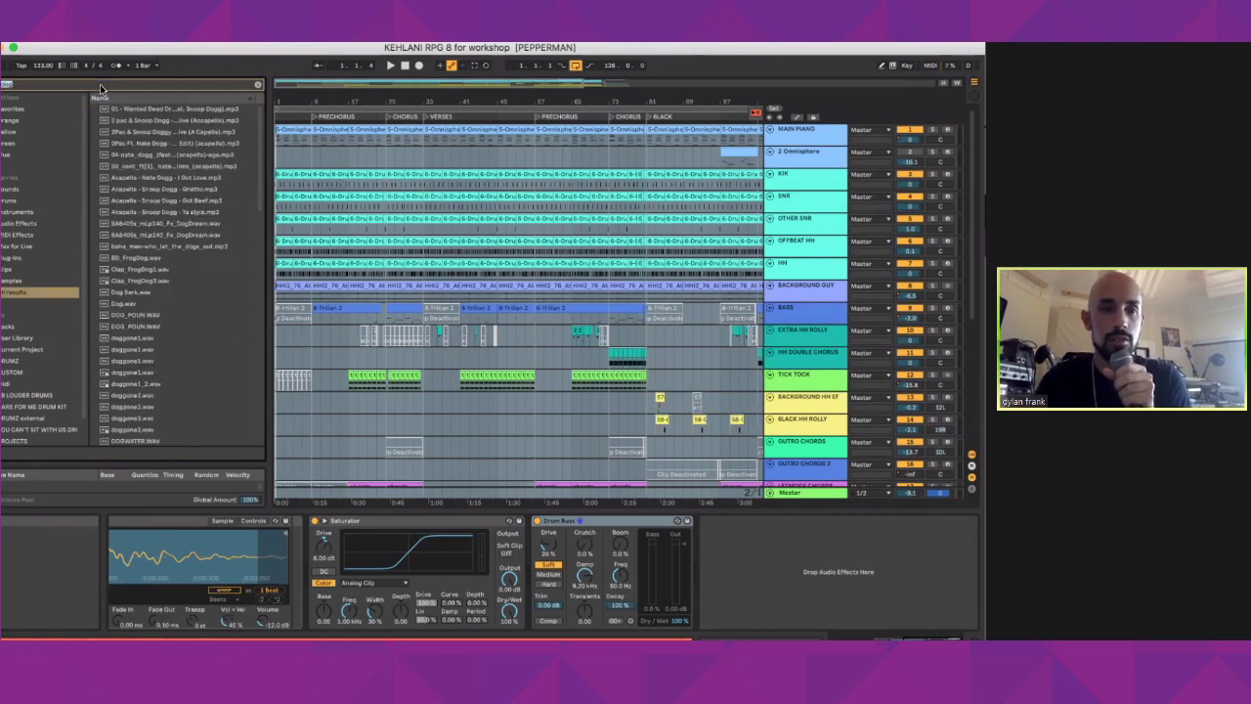
{"action": "left_click", "coordinate": [128, 304]}
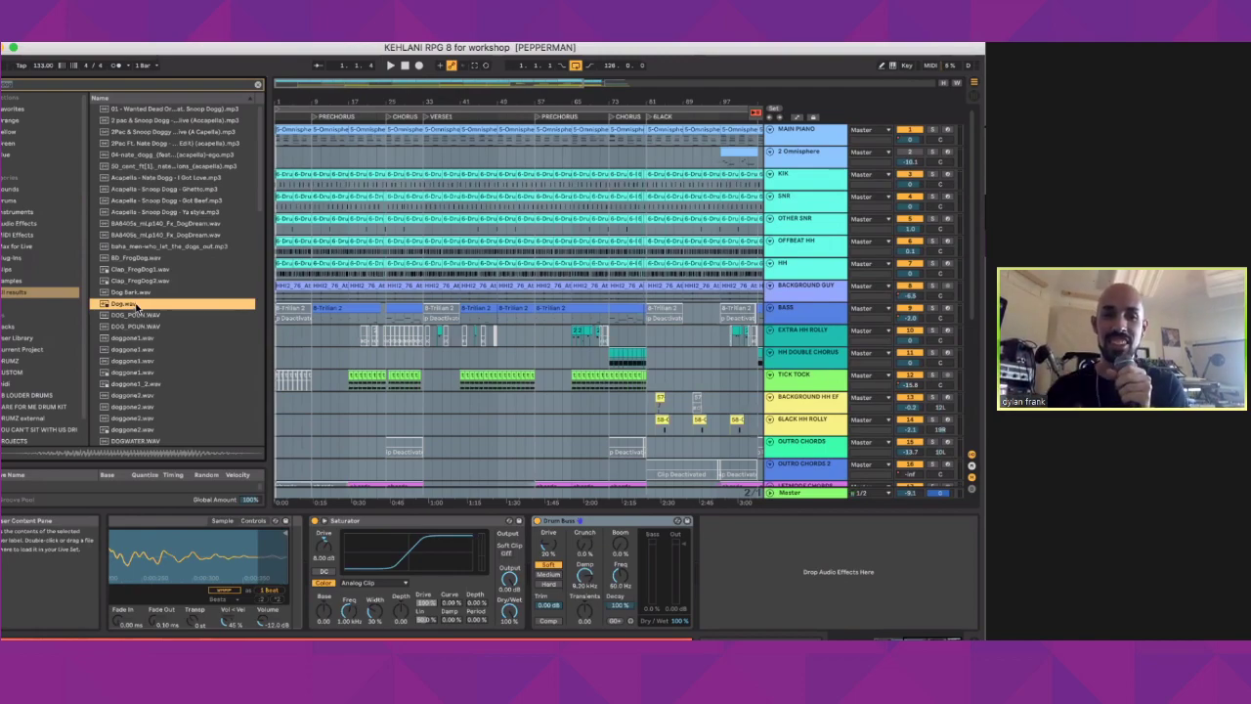
{"action": "left_click", "coordinate": [135, 314]}
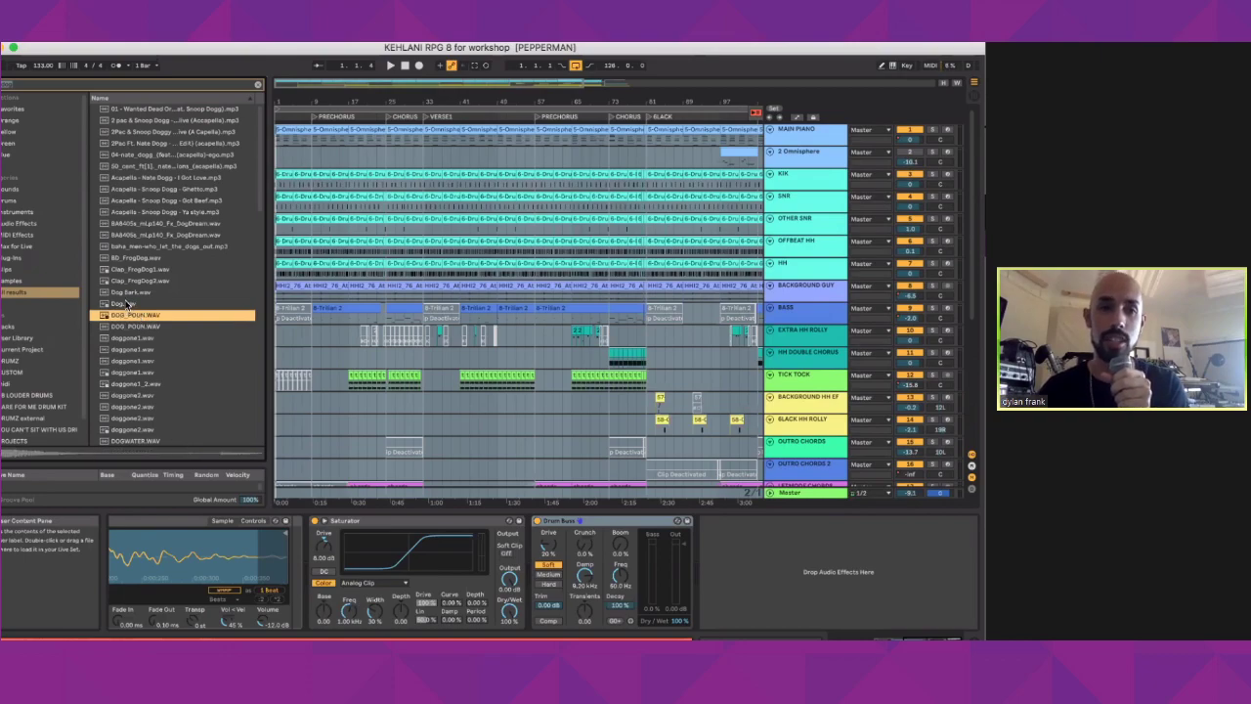
{"action": "left_click", "coordinate": [125, 304]}
{"action": "left_click", "coordinate": [125, 292]}
{"action": "left_click", "coordinate": [125, 304]}
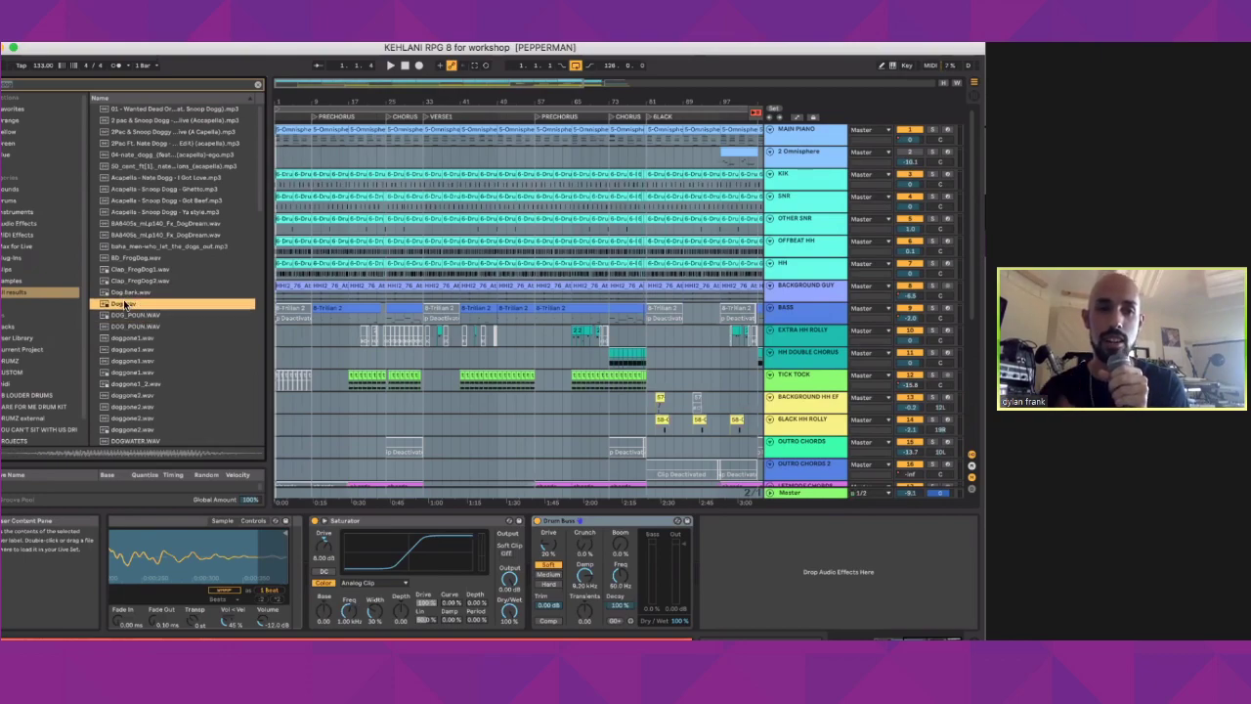
{"action": "left_click", "coordinate": [259, 86]}
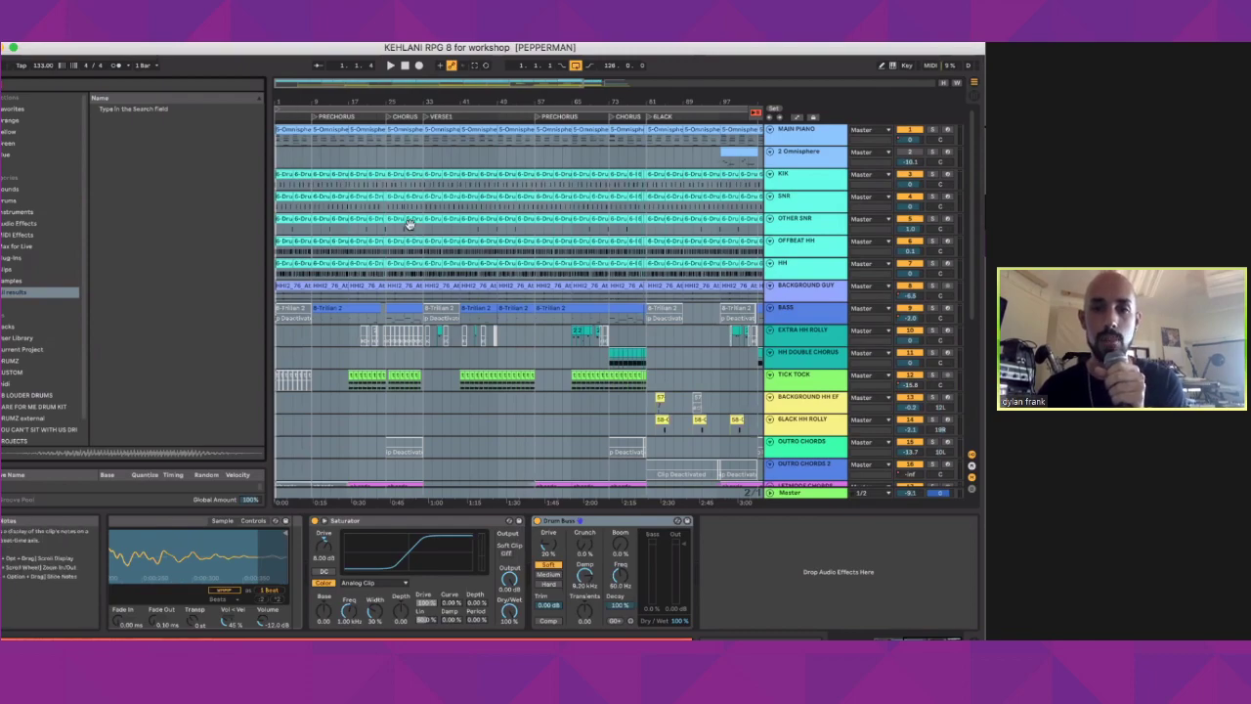
Step: Show the Drum Rack on track 25 and select its CL_HH pad
{"action": "scroll", "coordinate": [410, 223], "scroll_direction": "down", "scroll_amount": 5}
{"action": "scroll", "coordinate": [409, 223], "scroll_direction": "right", "scroll_amount": 10}
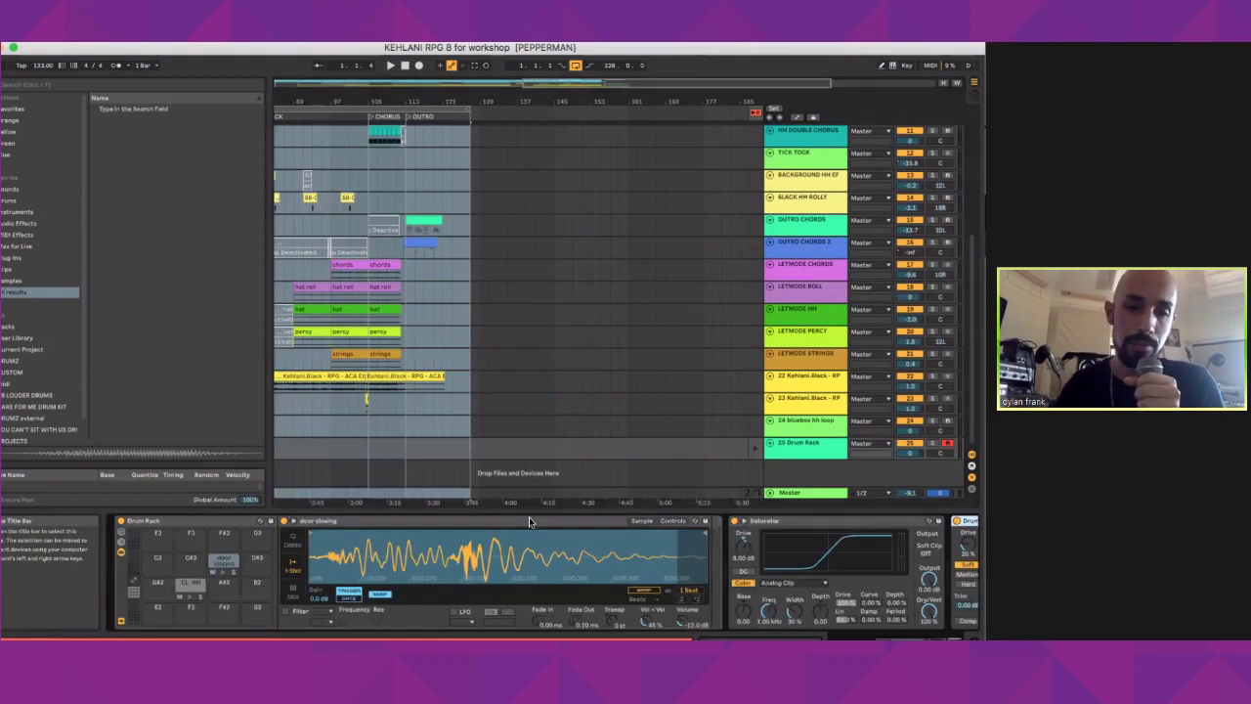
{"action": "left_click", "coordinate": [586, 447]}
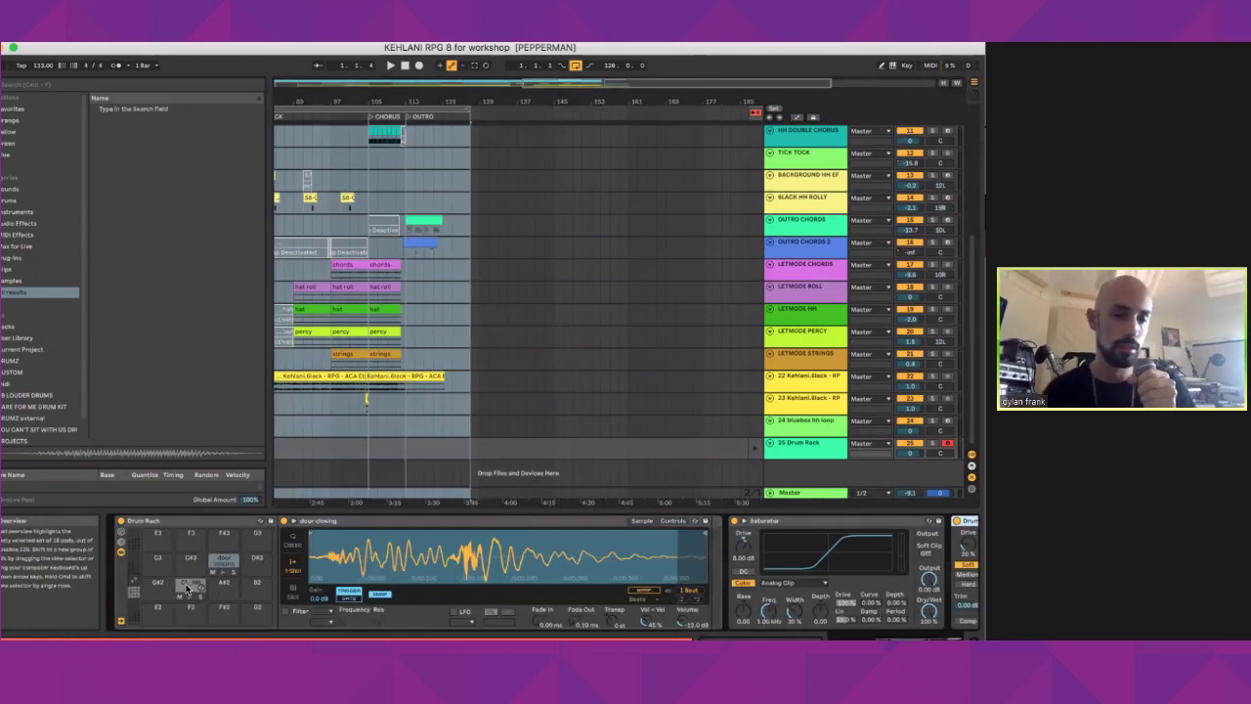
{"action": "left_click", "coordinate": [187, 585]}
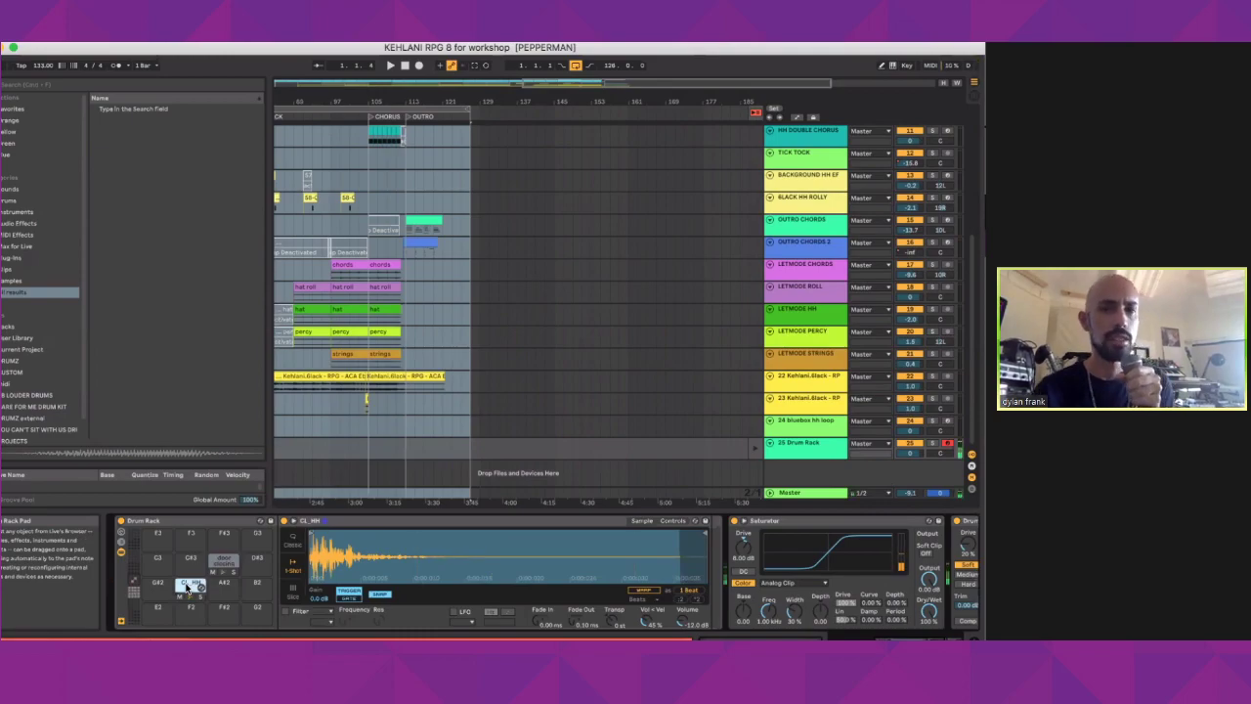
Step: Open the MIDI clip at the start of the 25 Drum Rack track to view its CL_HH notes
{"action": "left_click_drag", "start_coordinate": [731, 47], "coordinate": [730, 101]}
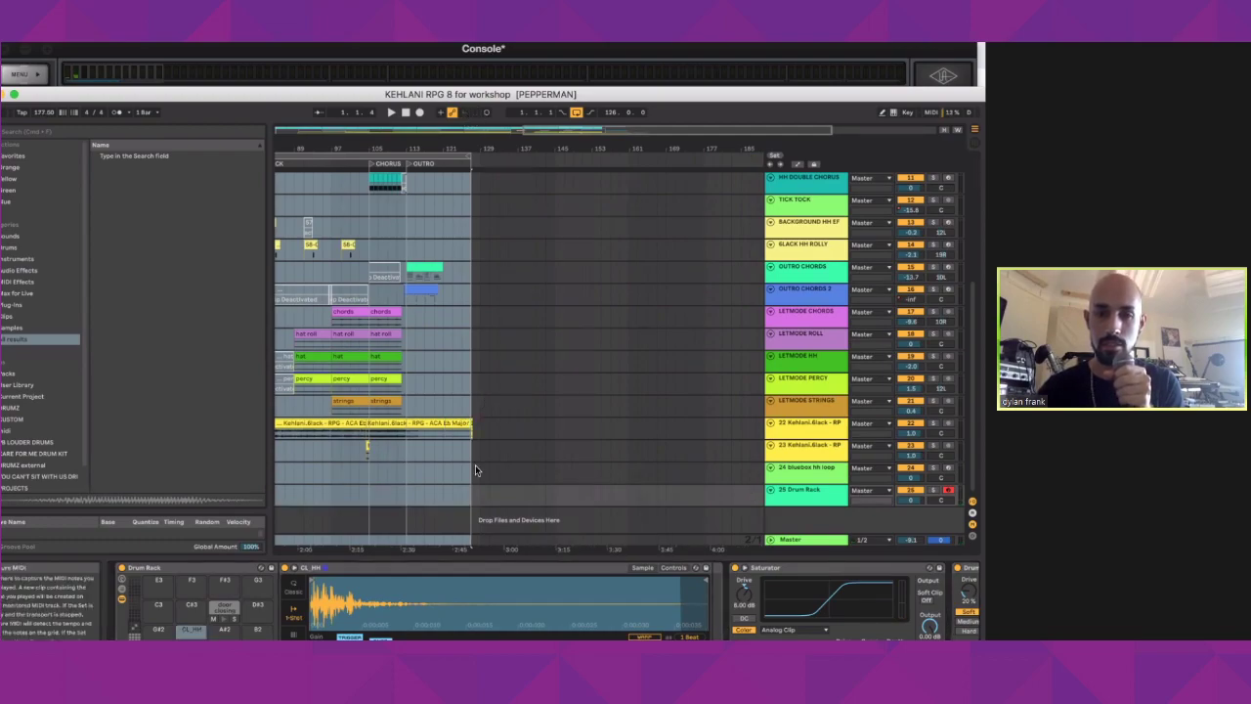
{"action": "scroll", "coordinate": [520, 449], "scroll_direction": "left", "scroll_amount": 15}
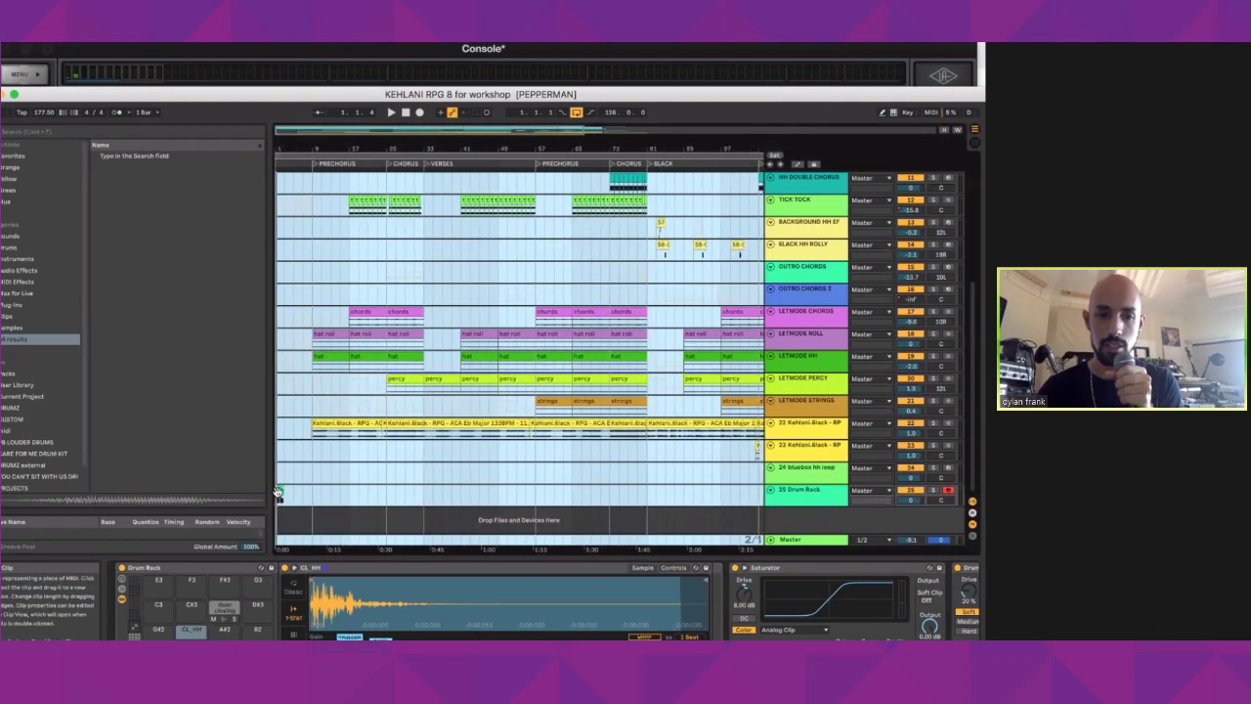
{"action": "double_click", "coordinate": [279, 496]}
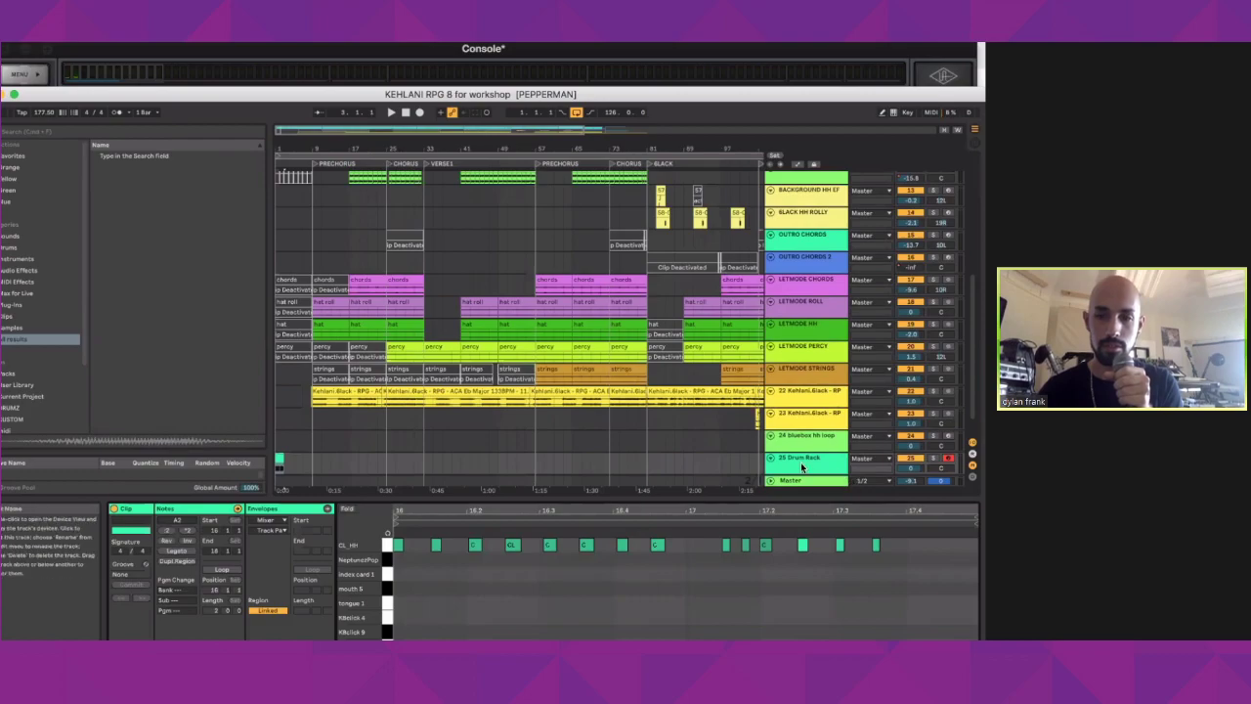
Step: Shift the project window to reveal the Console behind it and play the 25 Drum Rack track's clip
{"action": "scroll", "coordinate": [818, 418], "scroll_direction": "up", "scroll_amount": 1}
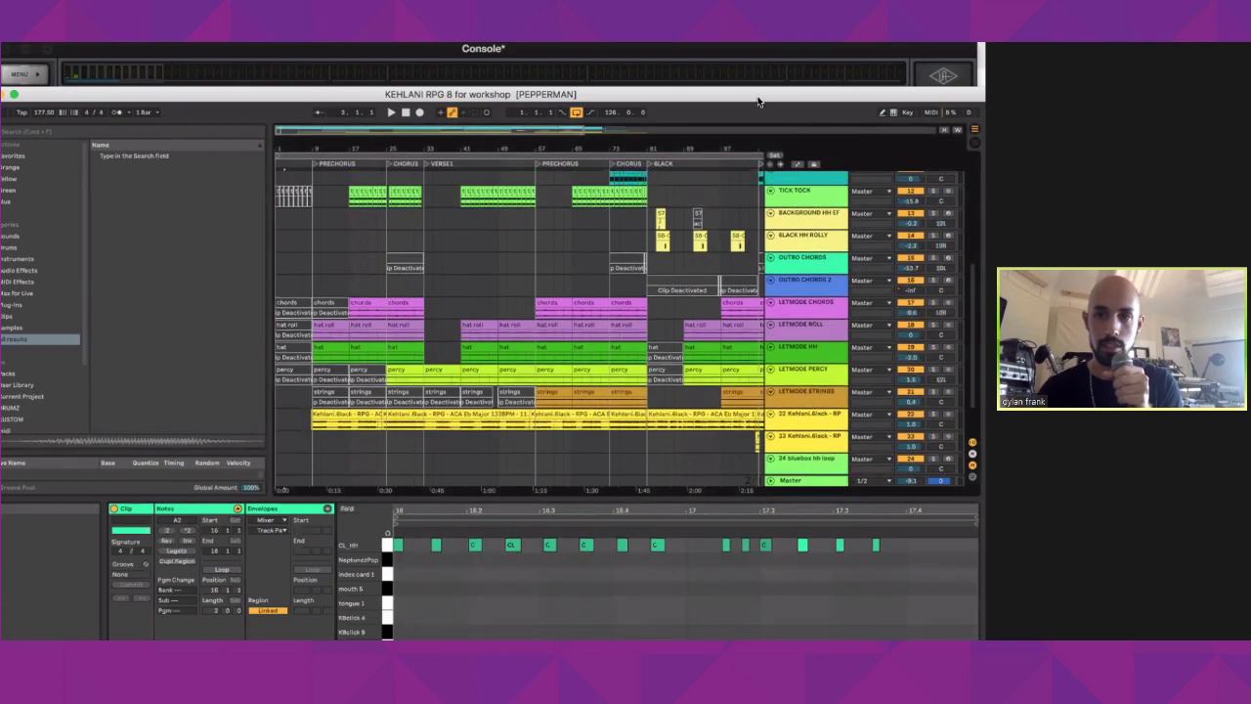
{"action": "left_click_drag", "start_coordinate": [759, 98], "coordinate": [684, 88]}
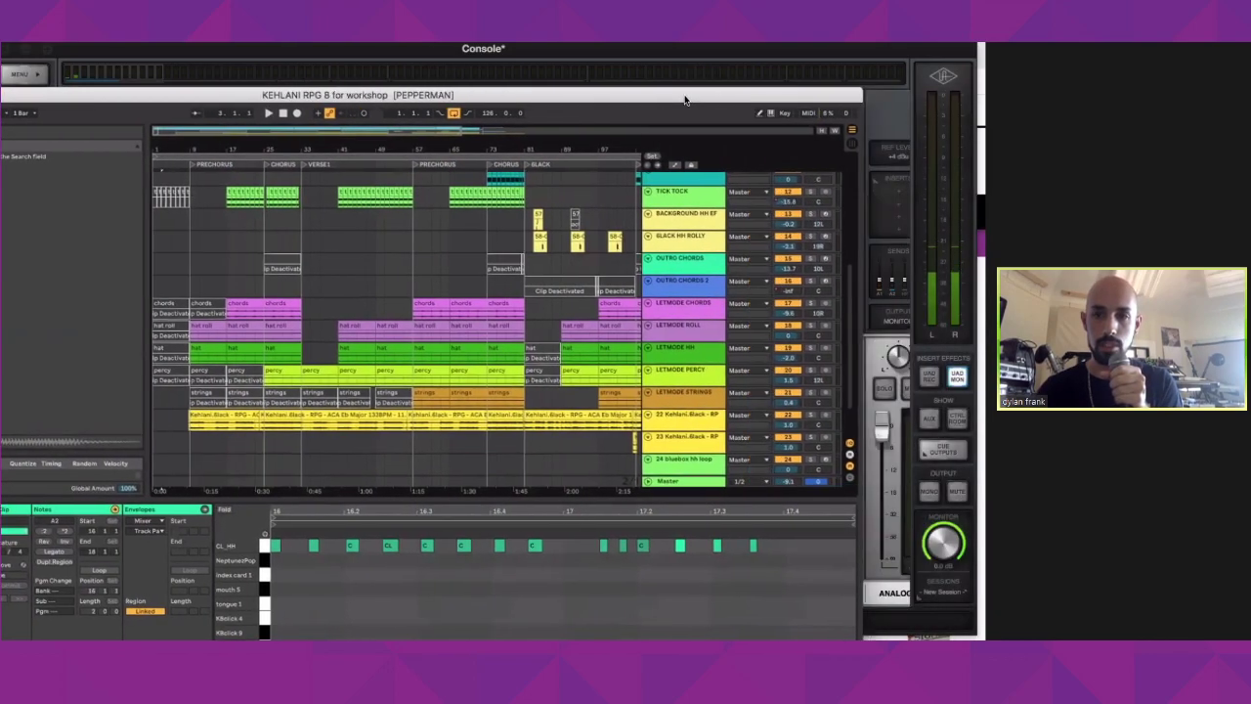
{"action": "scroll", "coordinate": [163, 427], "scroll_direction": "down", "scroll_amount": 2}
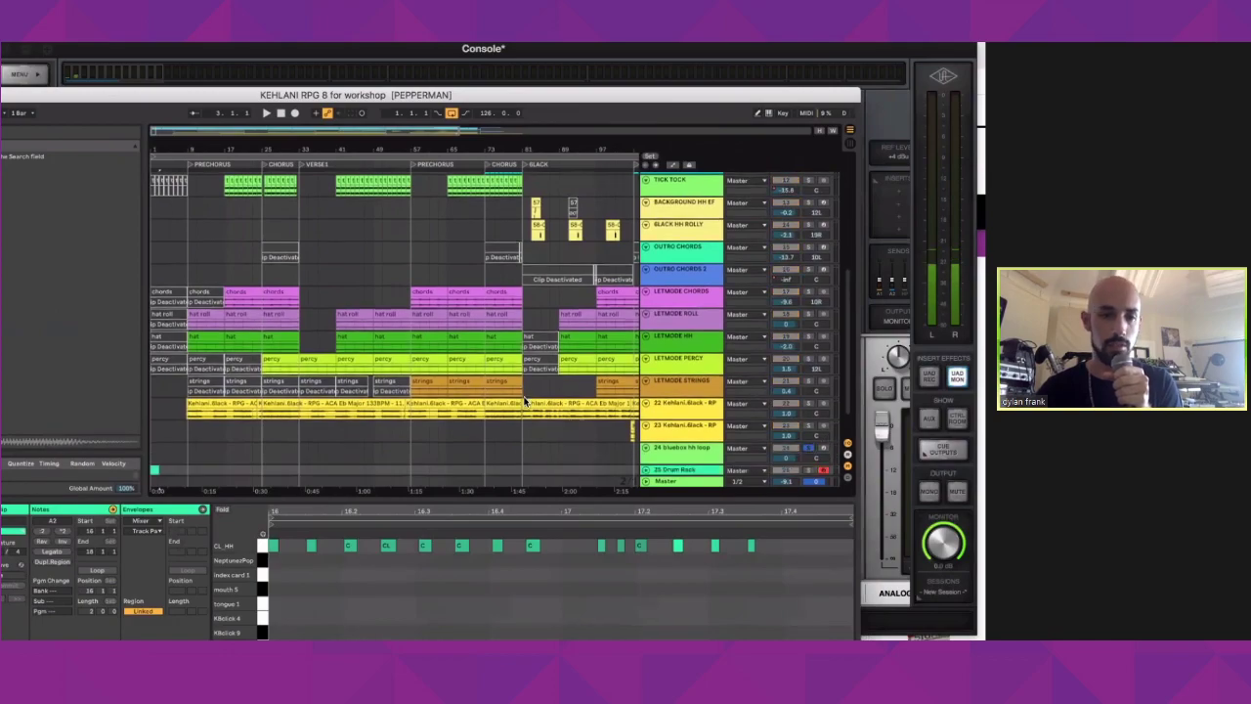
{"action": "key", "text": "space"}
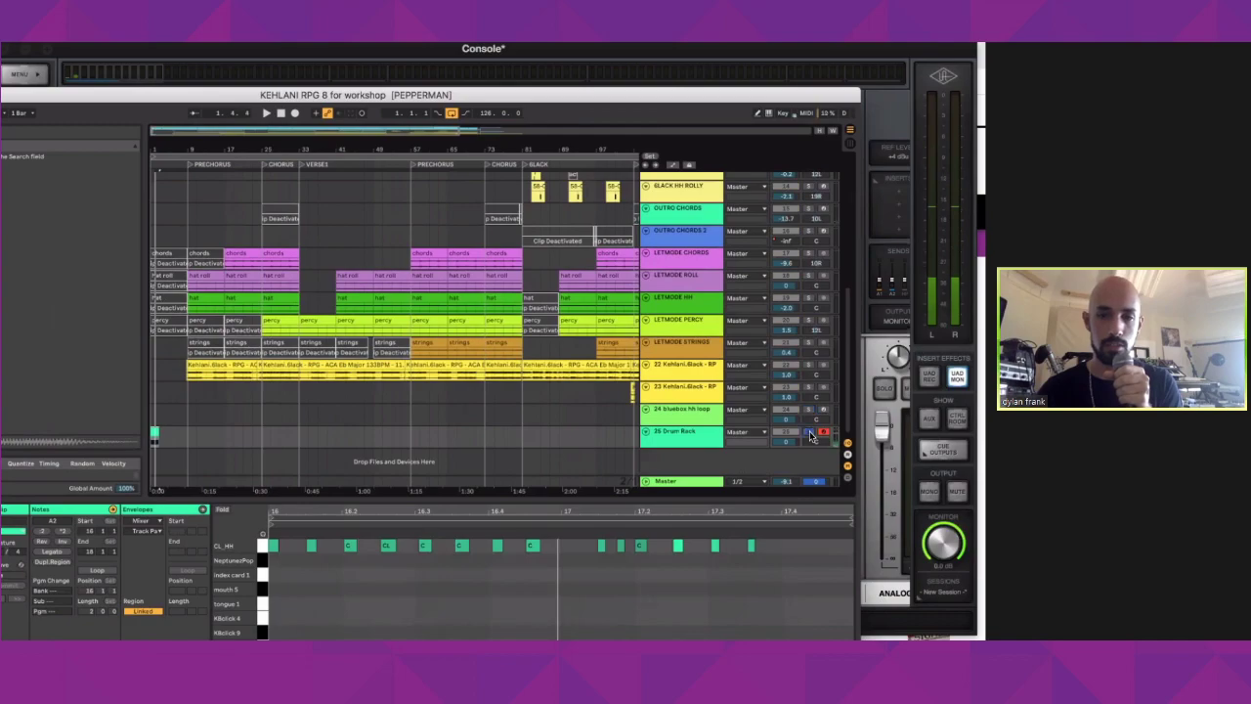
Step: Delete the 25 Drum Rack track and return the project window to full size
{"action": "left_click", "coordinate": [681, 443]}
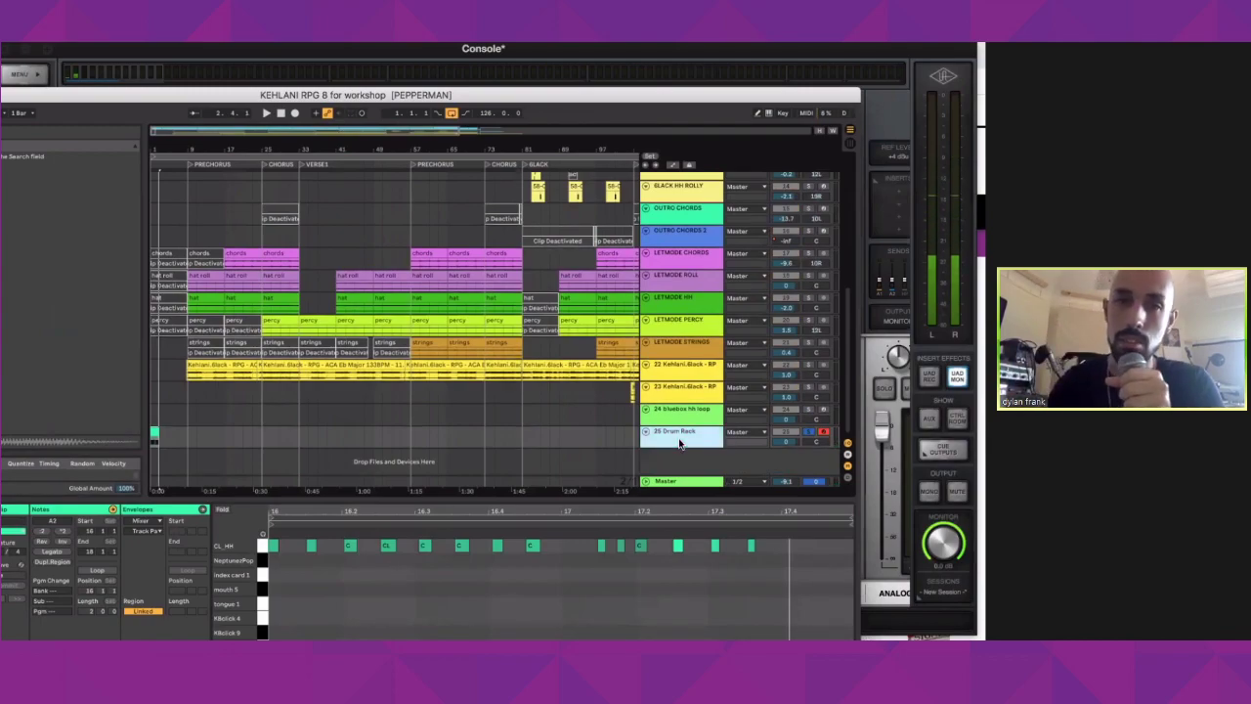
{"action": "key", "text": "Delete"}
{"action": "double_click", "coordinate": [635, 98]}
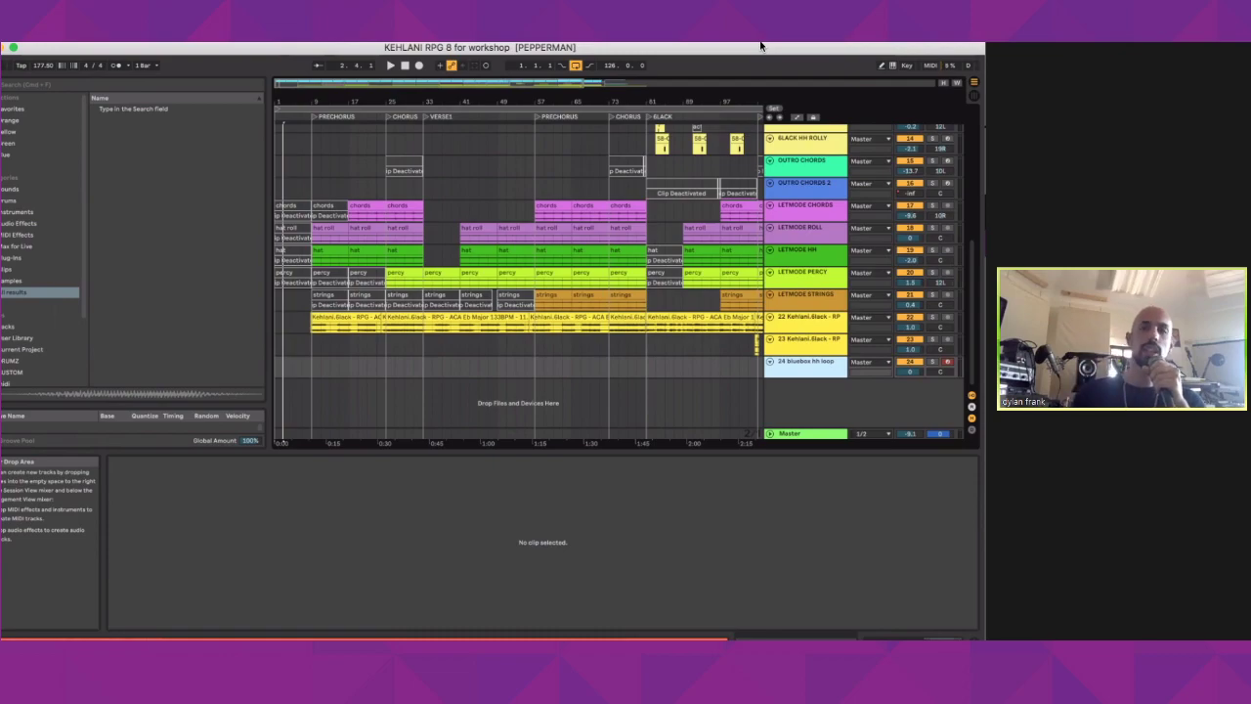
Step: Create a two-bar MIDI clip at bar 51 on the 24 bluebox hh loop track and enter four descending notes in its first bar
{"action": "double_click", "coordinate": [511, 373]}
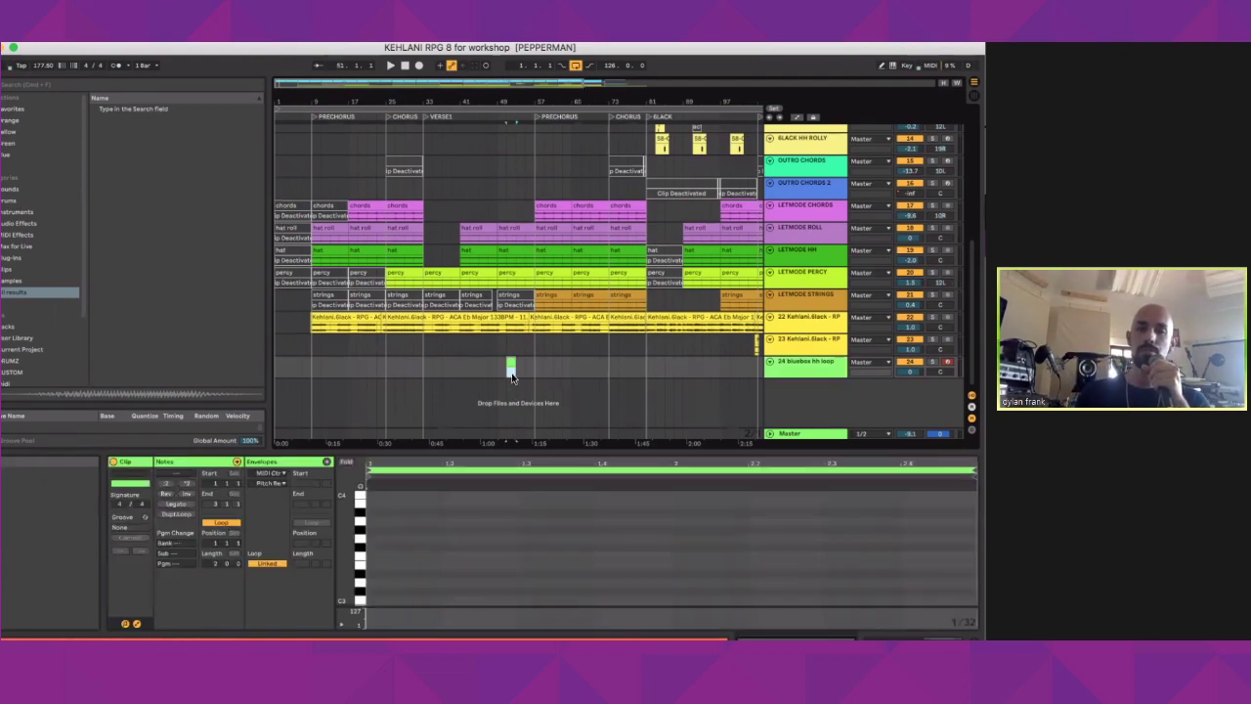
{"action": "double_click", "coordinate": [485, 520]}
{"action": "double_click", "coordinate": [513, 536]}
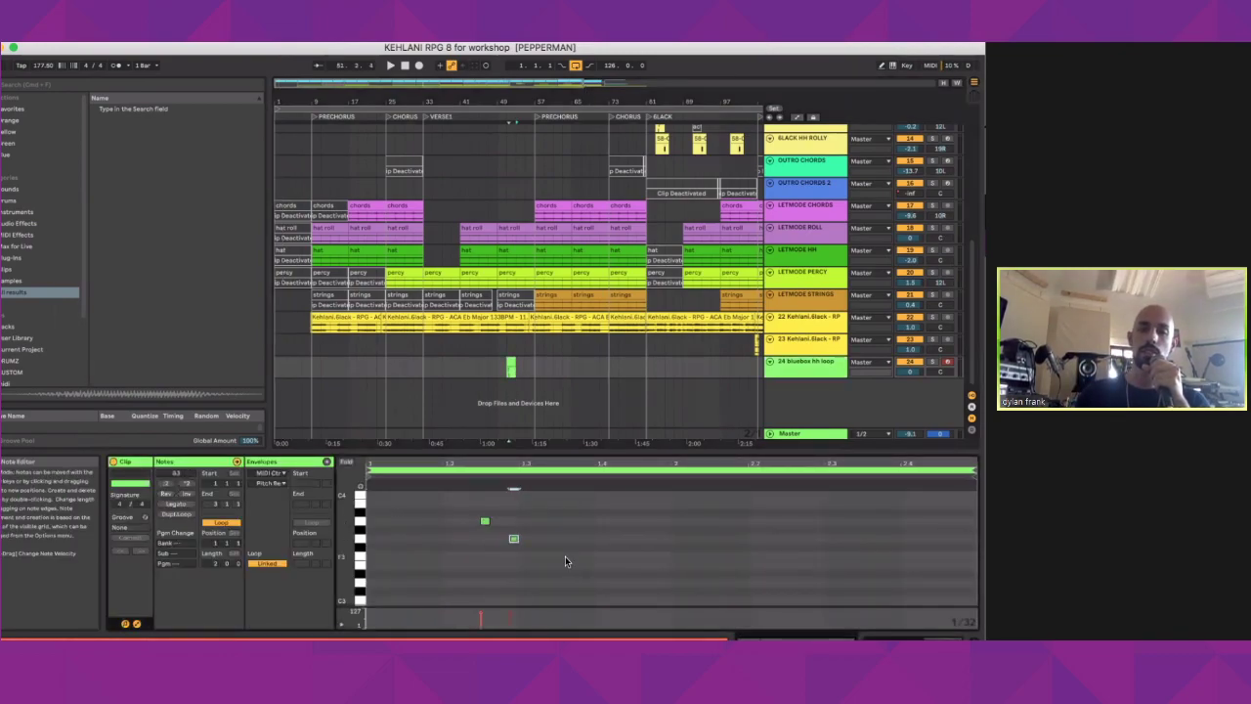
{"action": "double_click", "coordinate": [563, 556]}
{"action": "double_click", "coordinate": [600, 564]}
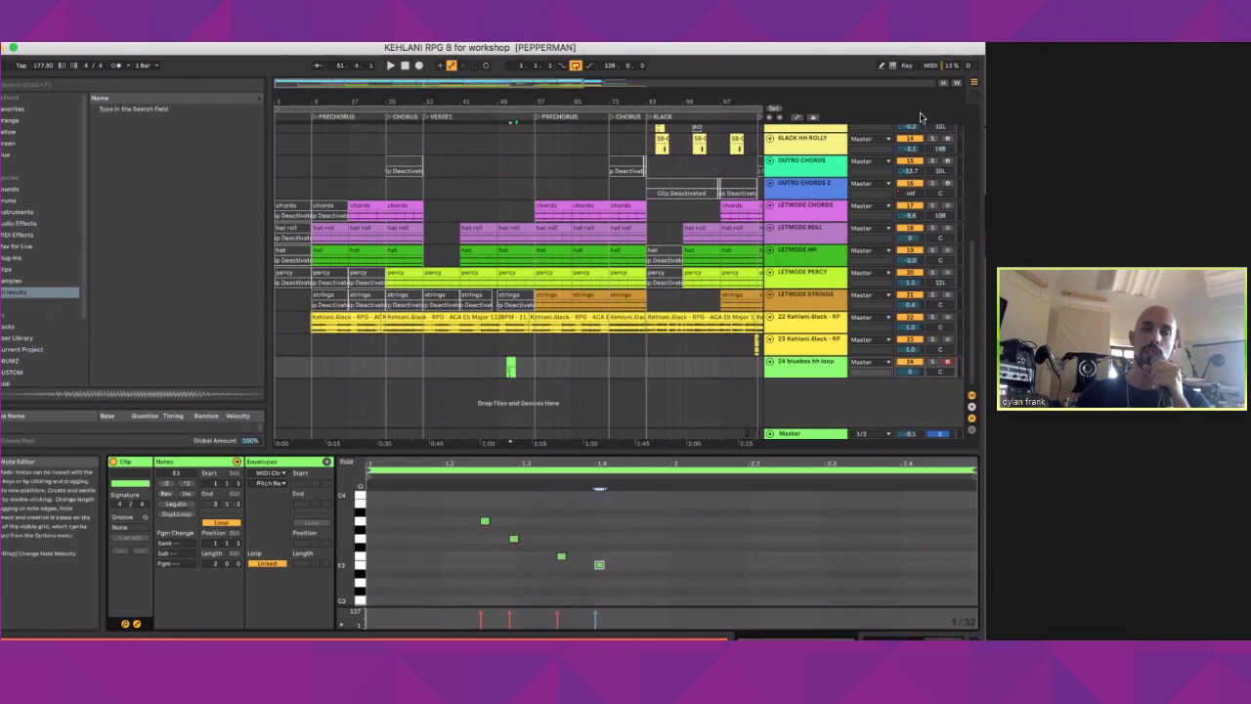
Step: Use Draw Mode to paint a few single notes and a run of repeated 1/32 notes on D#3 in the clip's second bar
{"action": "left_click", "coordinate": [881, 65]}
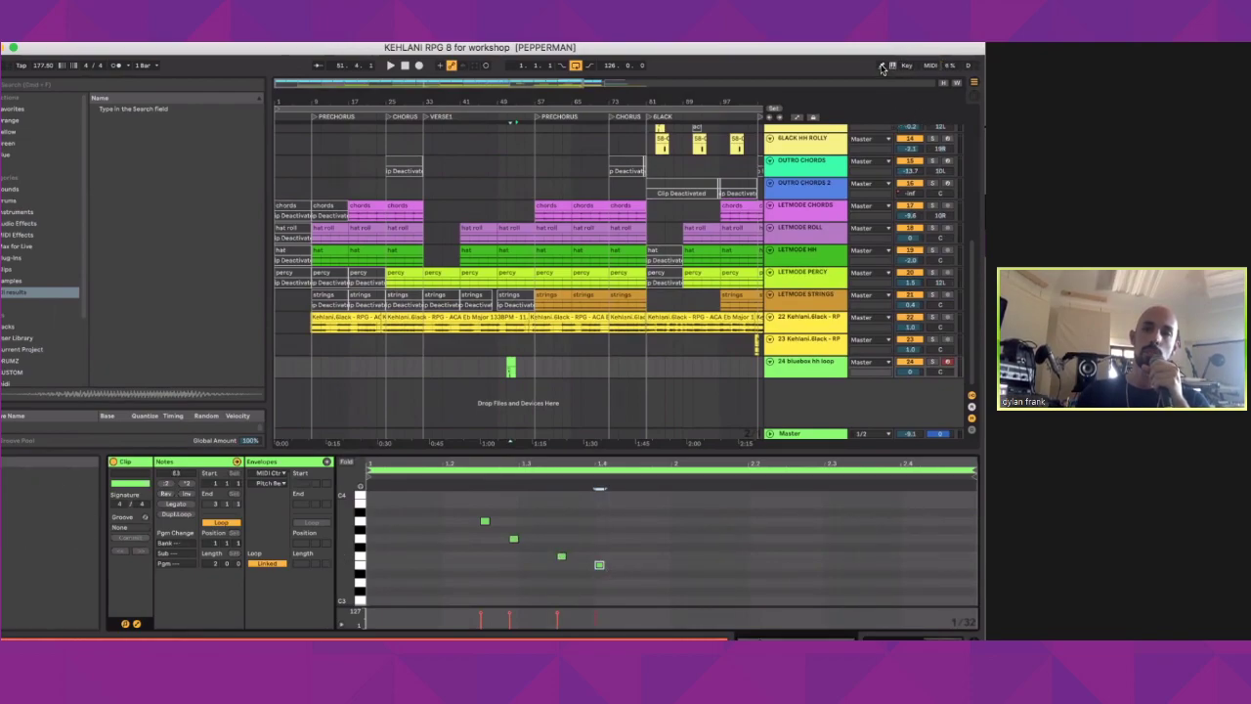
{"action": "left_click", "coordinate": [685, 520]}
{"action": "mouse_move", "coordinate": [722, 538]}
{"action": "left_mouse_down"}
{"action": "mouse_move", "coordinate": [750, 574]}
{"action": "mouse_move", "coordinate": [842, 574]}
{"action": "left_mouse_up"}
{"action": "left_click", "coordinate": [771, 563]}
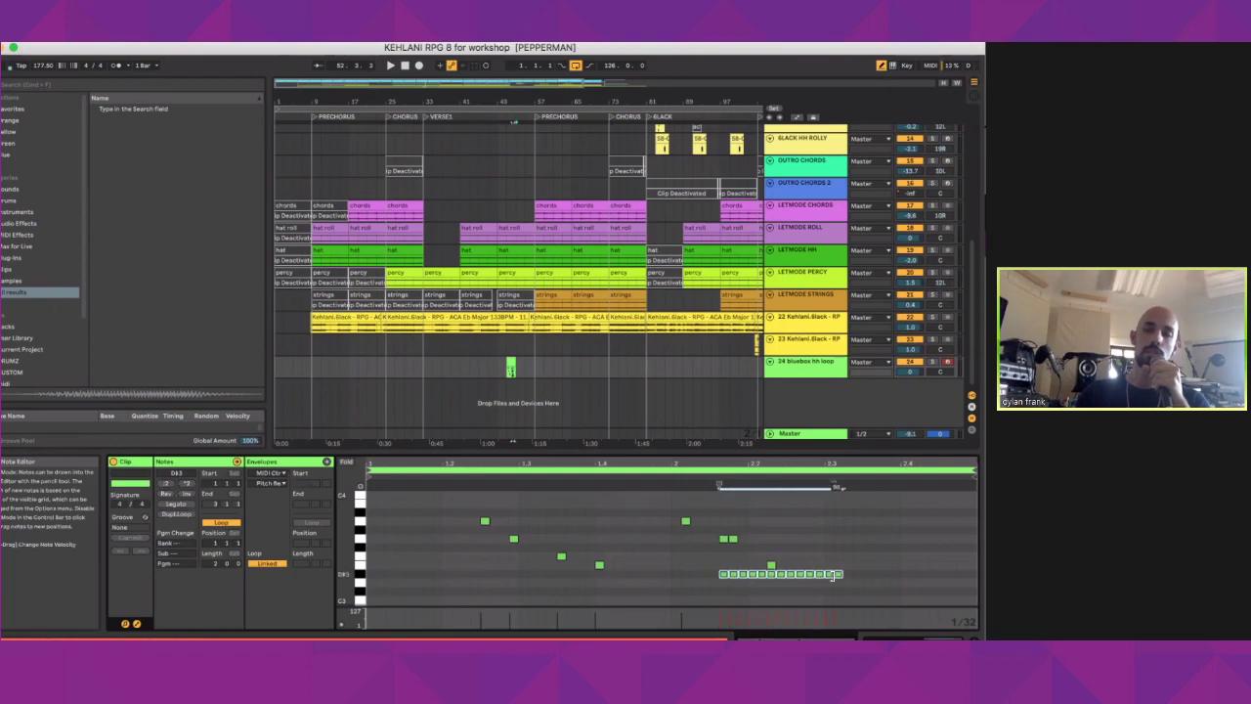
{"action": "left_click", "coordinate": [882, 66]}
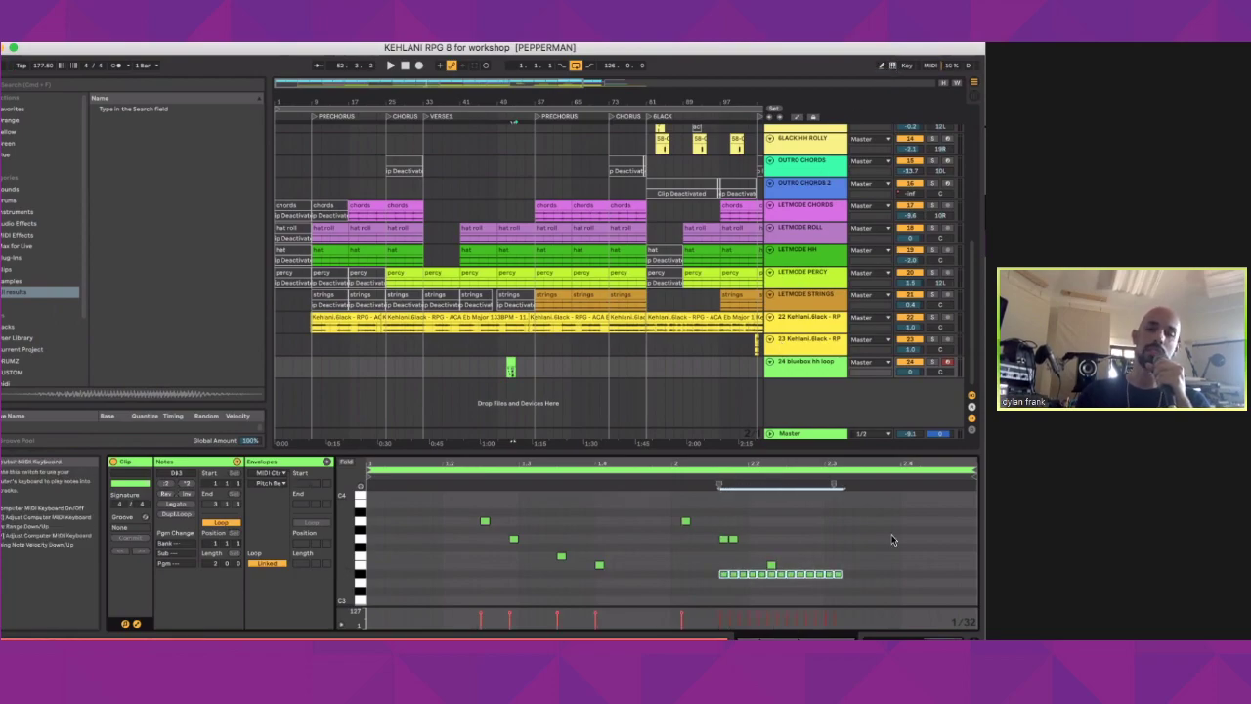
Step: Clear all notes from the MIDI clip, and add and remove a trial note in its first bar
{"action": "left_click_drag", "start_coordinate": [867, 595], "coordinate": [490, 533]}
{"action": "key", "text": "Delete"}
{"action": "double_click", "coordinate": [474, 522]}
{"action": "left_click_drag", "start_coordinate": [482, 527], "coordinate": [474, 525]}
{"action": "double_click", "coordinate": [475, 520]}
{"action": "left_click", "coordinate": [460, 509]}
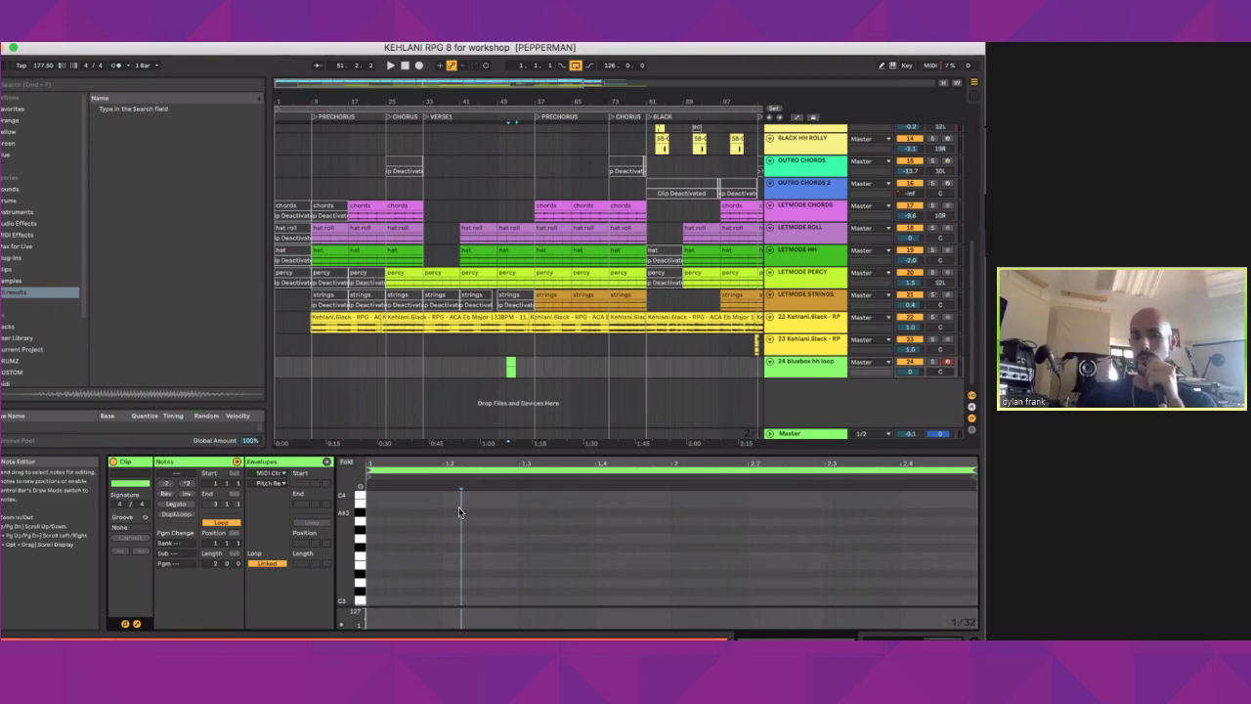
Step: Show the clip's envelopes, choose the Mixer device, look through its Track Panning and Track Volume options, and return to the note editor
{"action": "left_click", "coordinate": [327, 462]}
{"action": "left_click", "coordinate": [272, 473]}
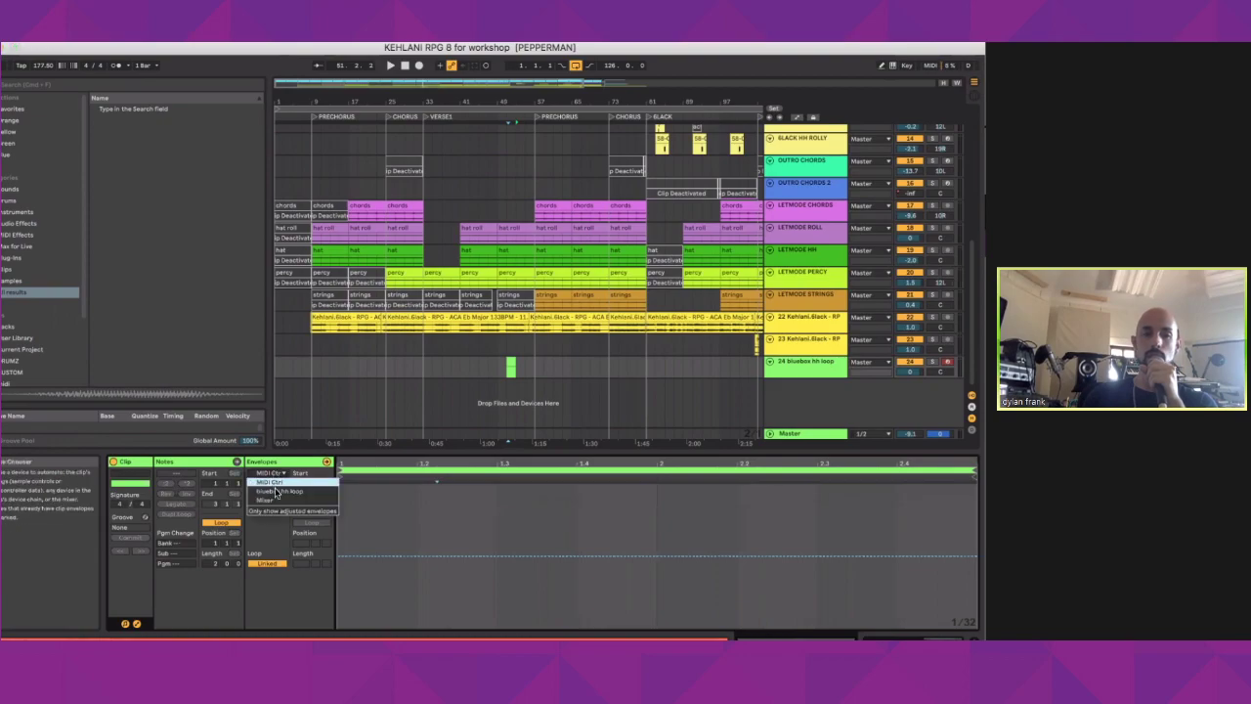
{"action": "left_click", "coordinate": [275, 501]}
{"action": "left_click", "coordinate": [274, 483]}
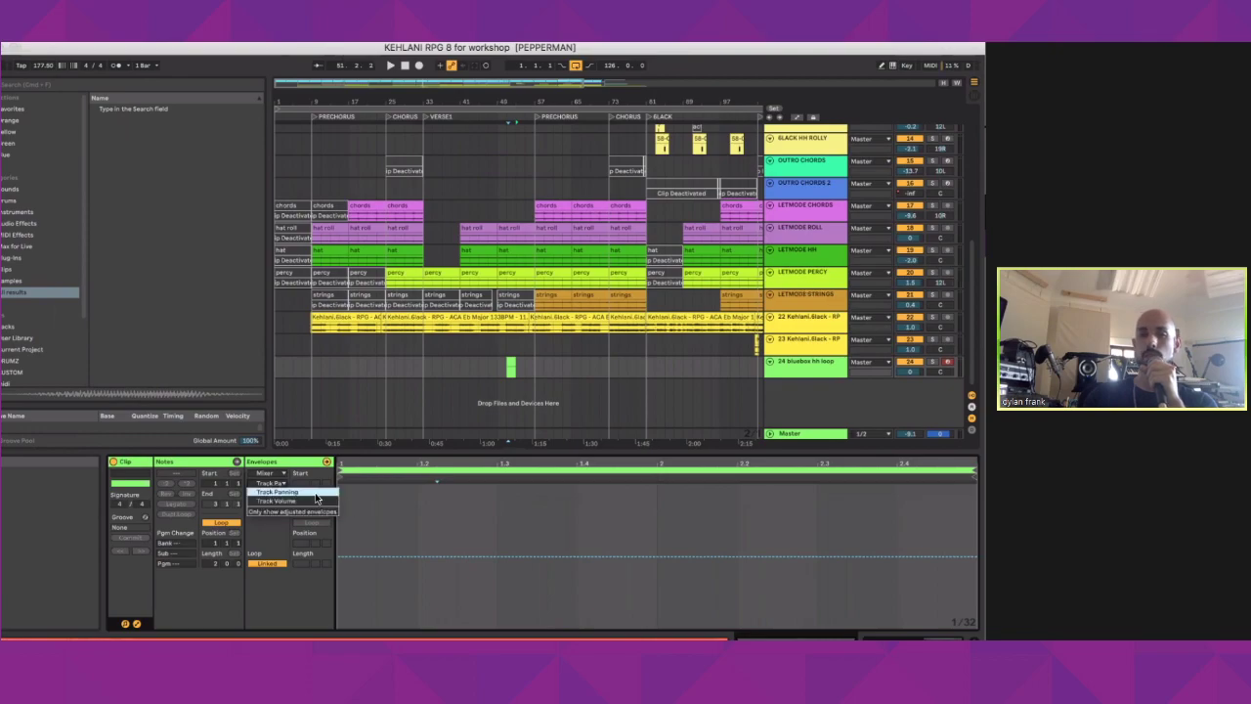
{"action": "left_click", "coordinate": [289, 467]}
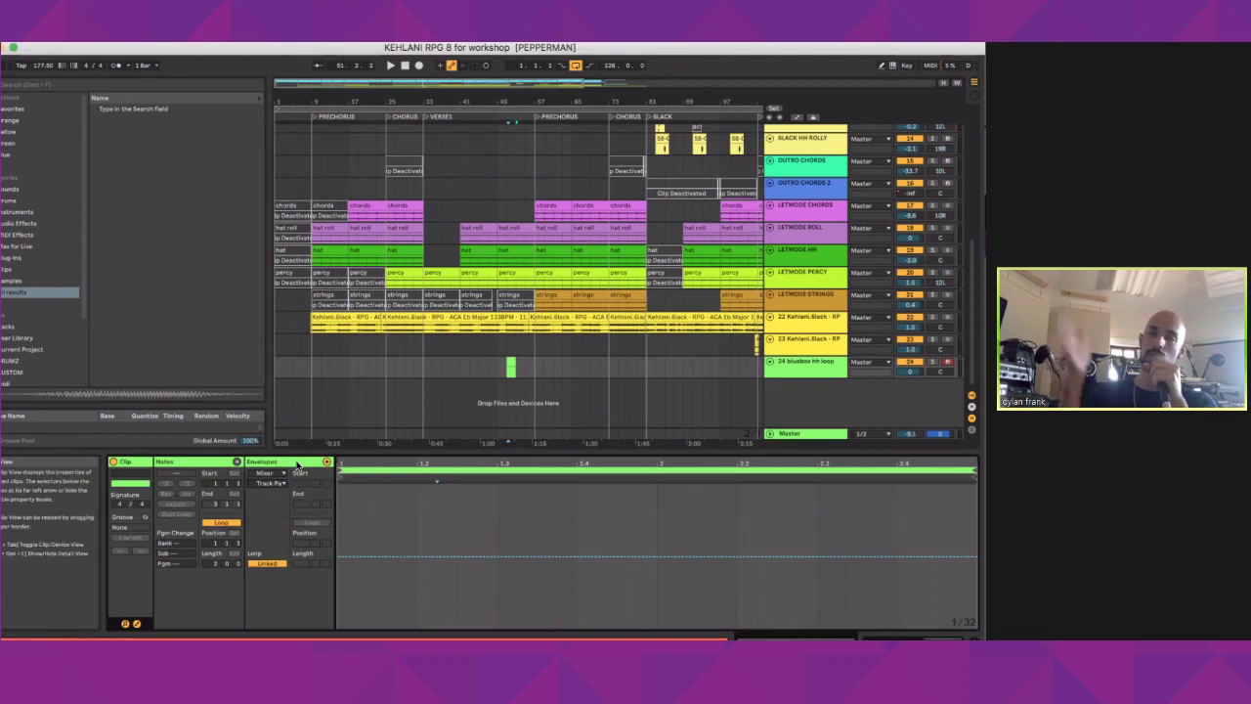
{"action": "left_click", "coordinate": [328, 461]}
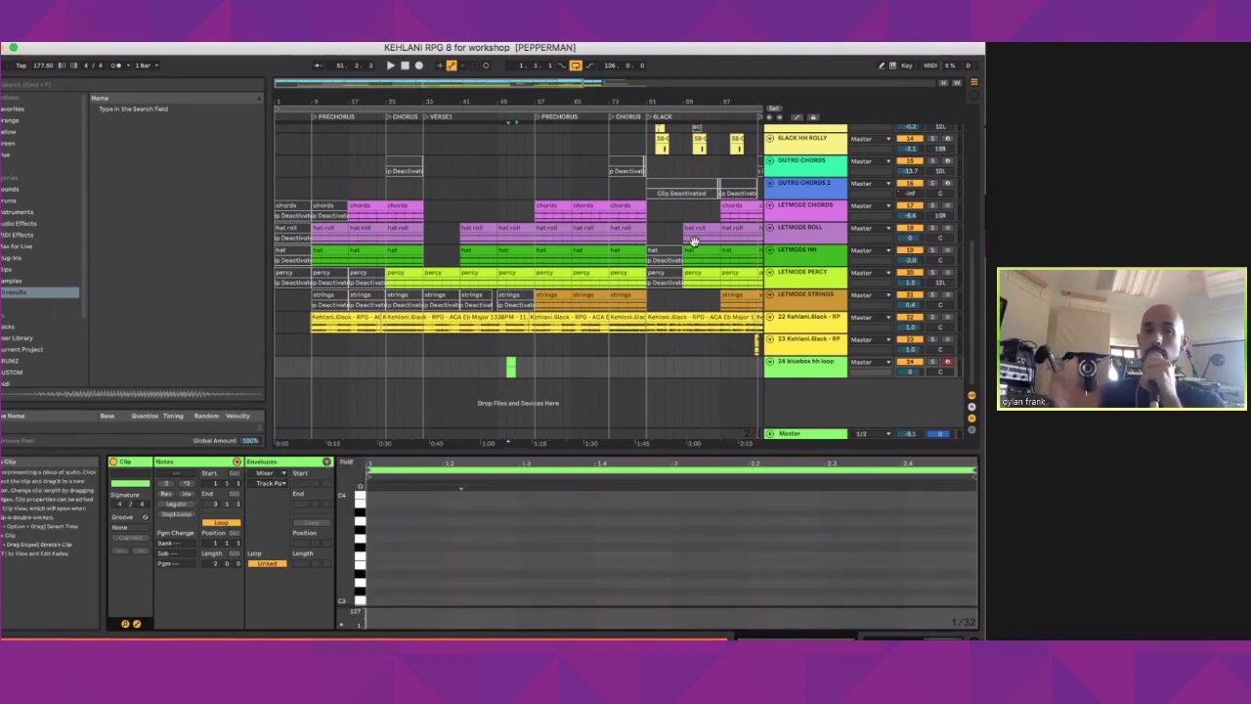
Step: Delete the empty MIDI clip around bar 51 on the 24 bluebox hh loop track
{"action": "left_click_drag", "start_coordinate": [550, 360], "coordinate": [477, 364]}
{"action": "key", "text": "Delete"}
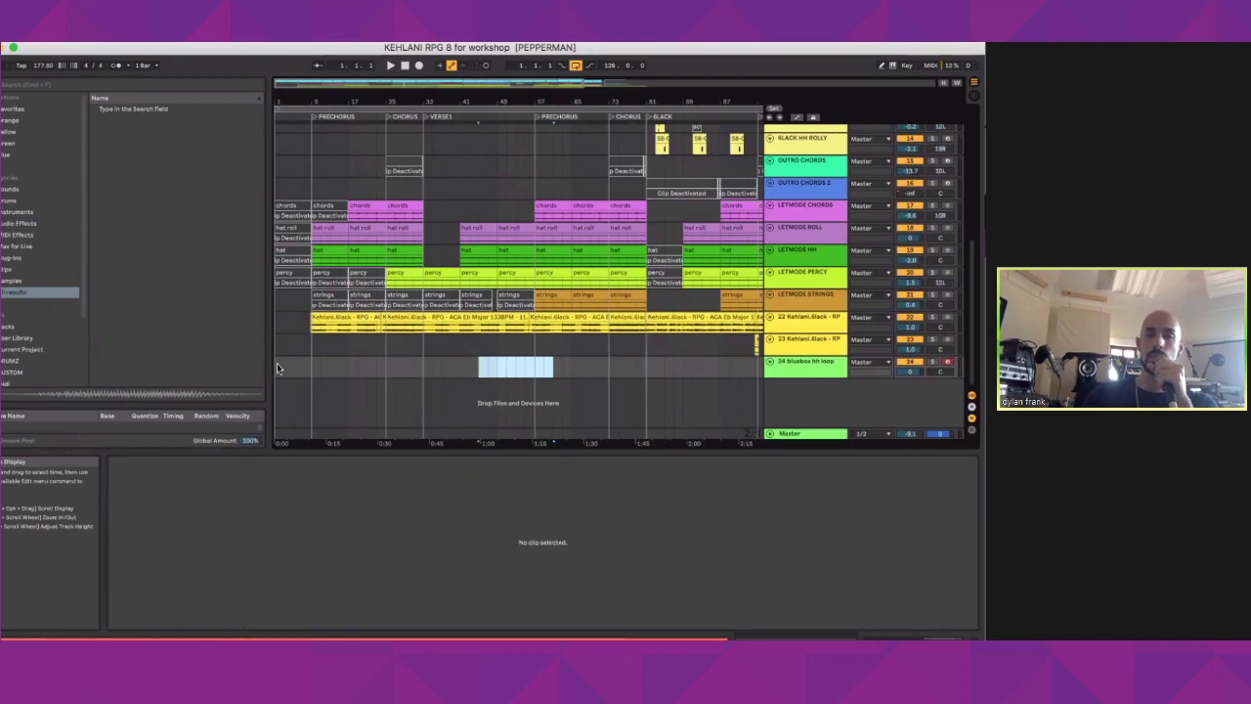
Step: Return to the first tracks of the arrangement and narrow the browser to give the timeline more width
{"action": "left_click", "coordinate": [276, 363]}
{"action": "scroll", "coordinate": [303, 295], "scroll_direction": "up", "scroll_amount": 10}
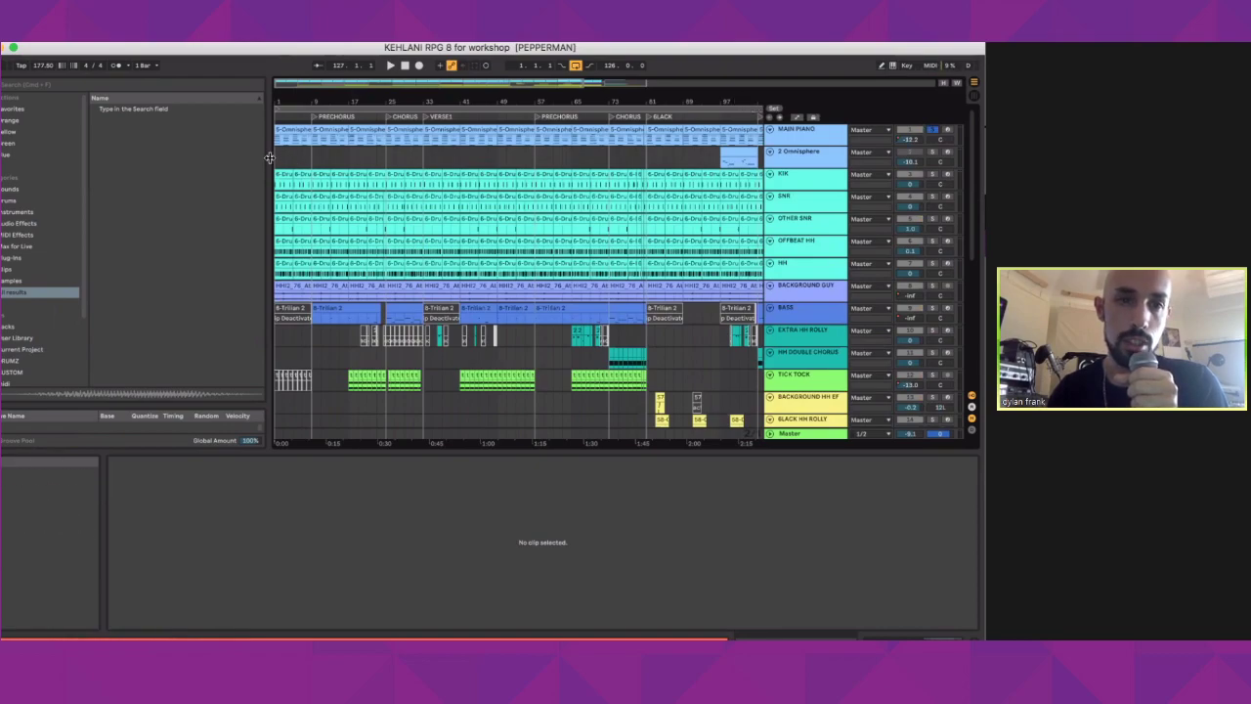
{"action": "left_click_drag", "start_coordinate": [256, 159], "coordinate": [203, 159]}
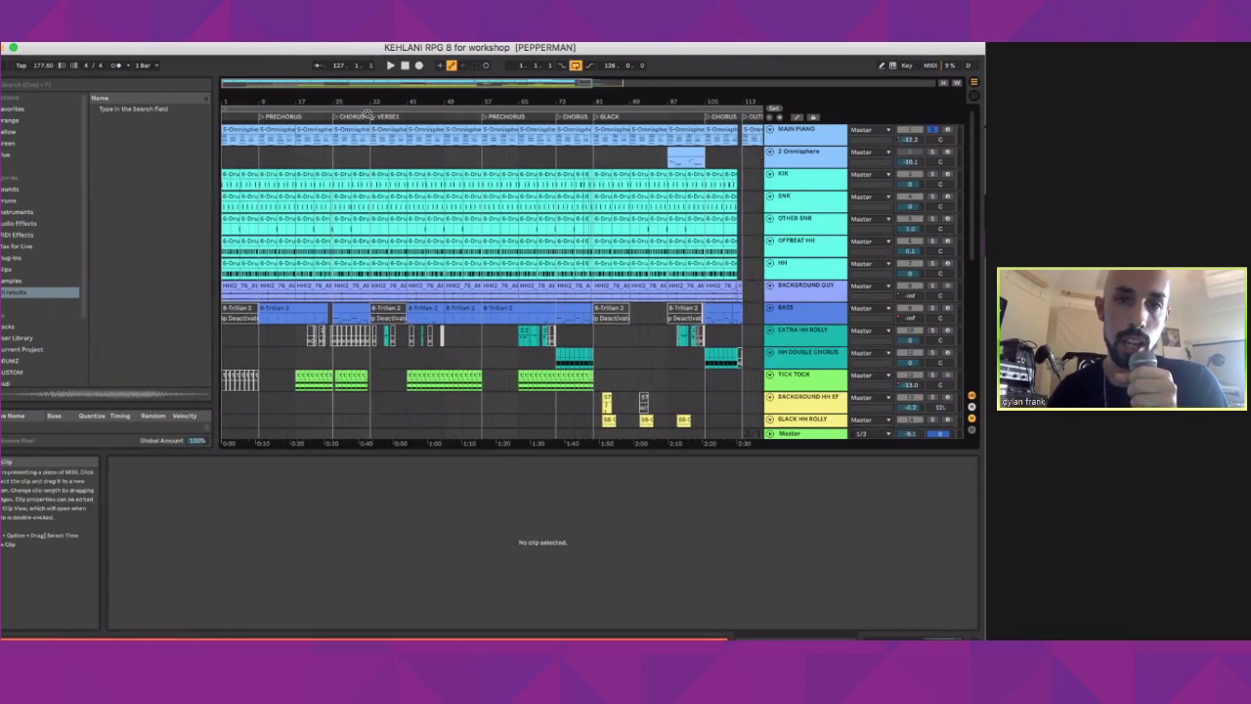
Step: Select all clips in the arrangement, play the song and set the Master track volume to -7.9 dB
{"action": "scroll", "coordinate": [332, 119], "scroll_direction": "down", "scroll_amount": 5}
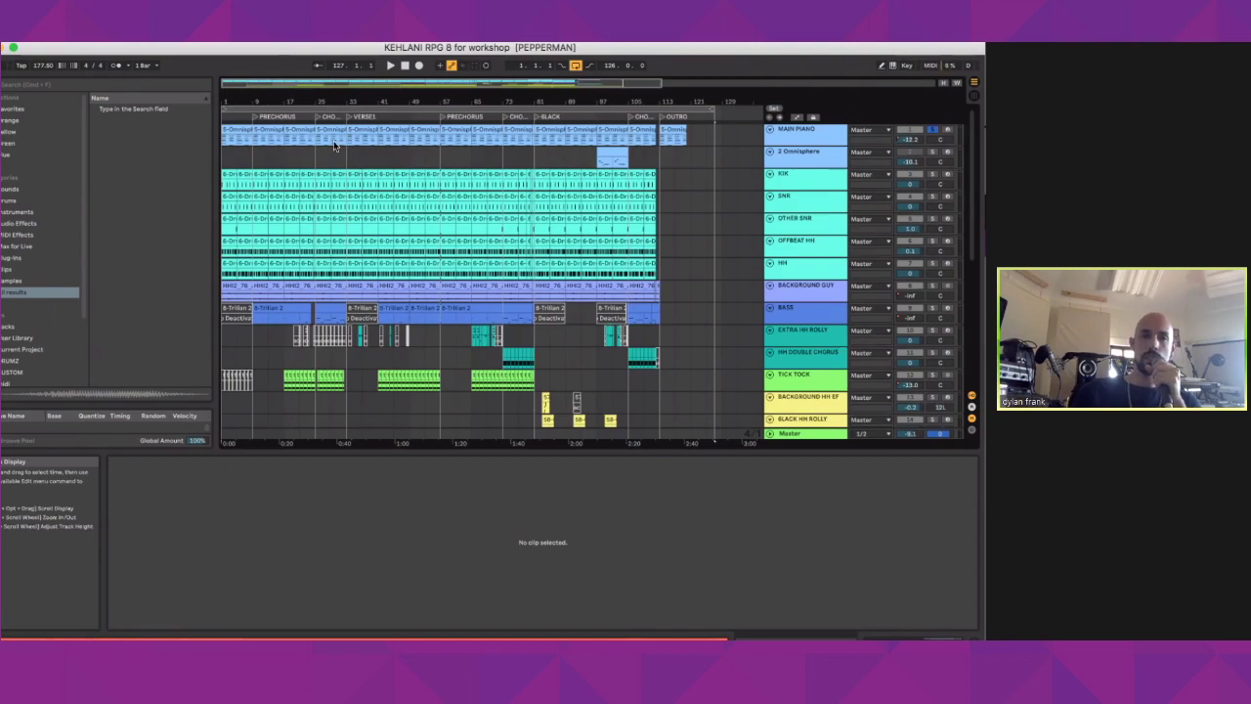
{"action": "key", "text": "ctrl+a"}
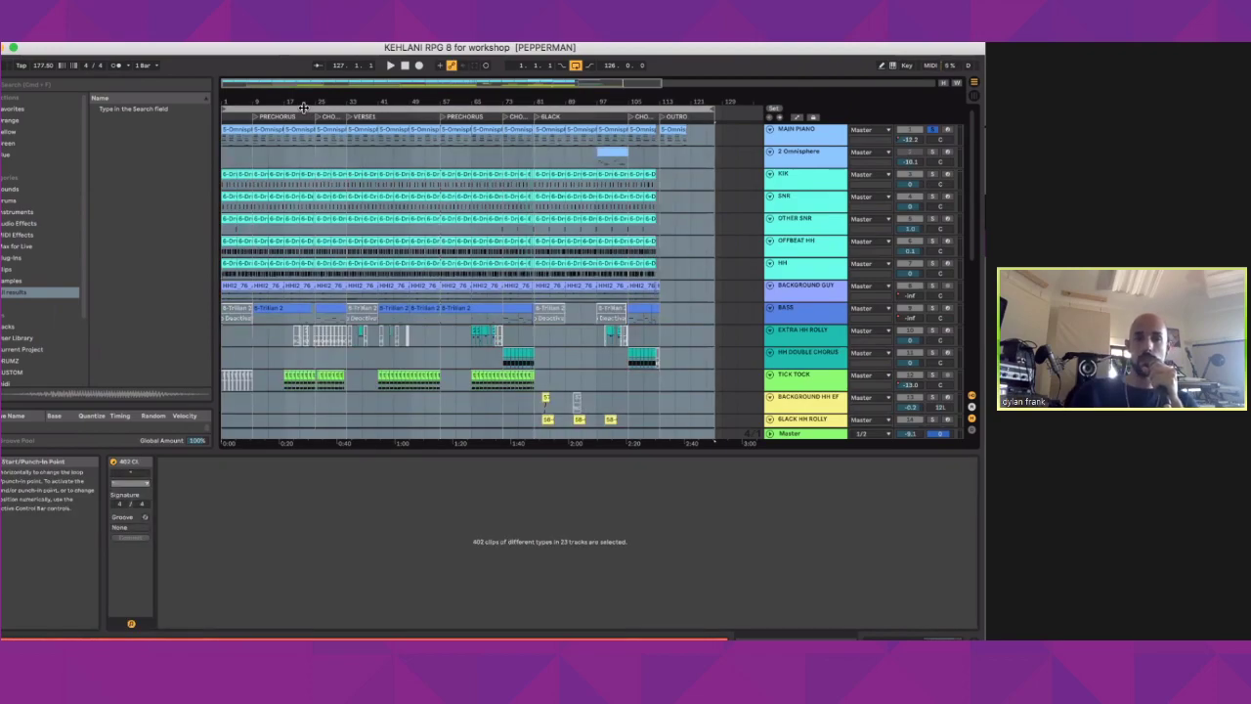
{"action": "key", "text": "space"}
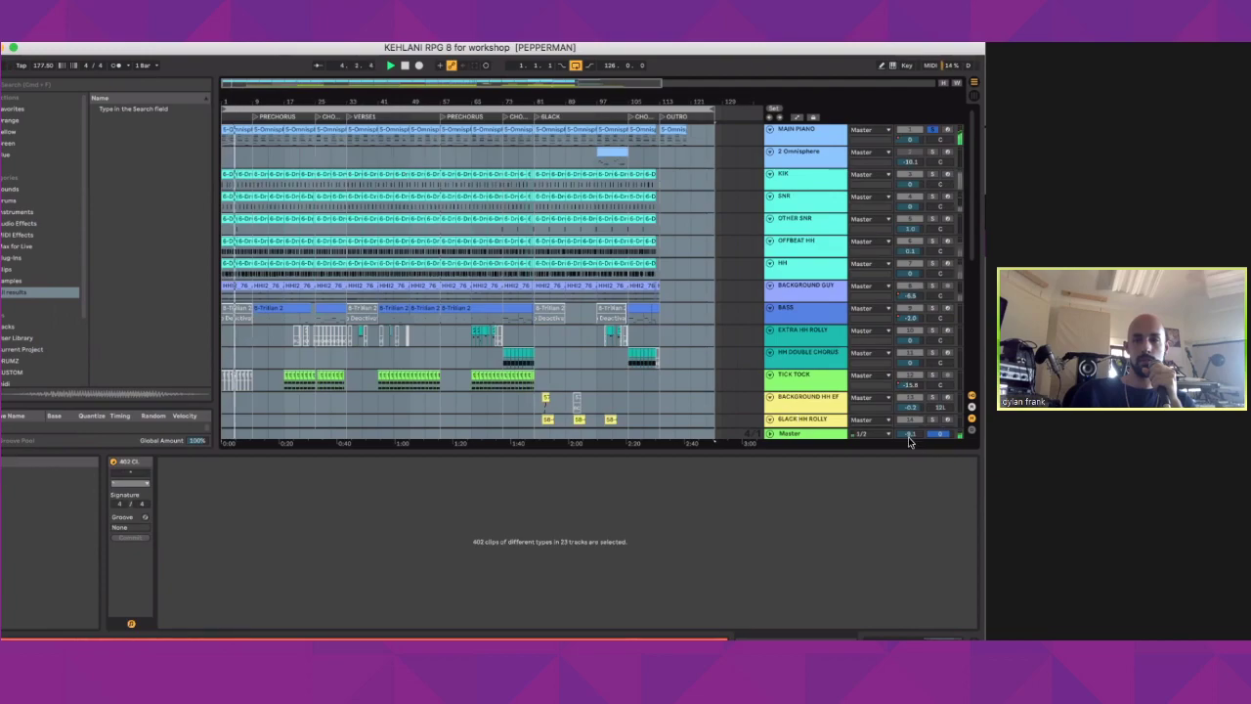
{"action": "left_click_drag", "start_coordinate": [909, 434], "coordinate": [909, 459]}
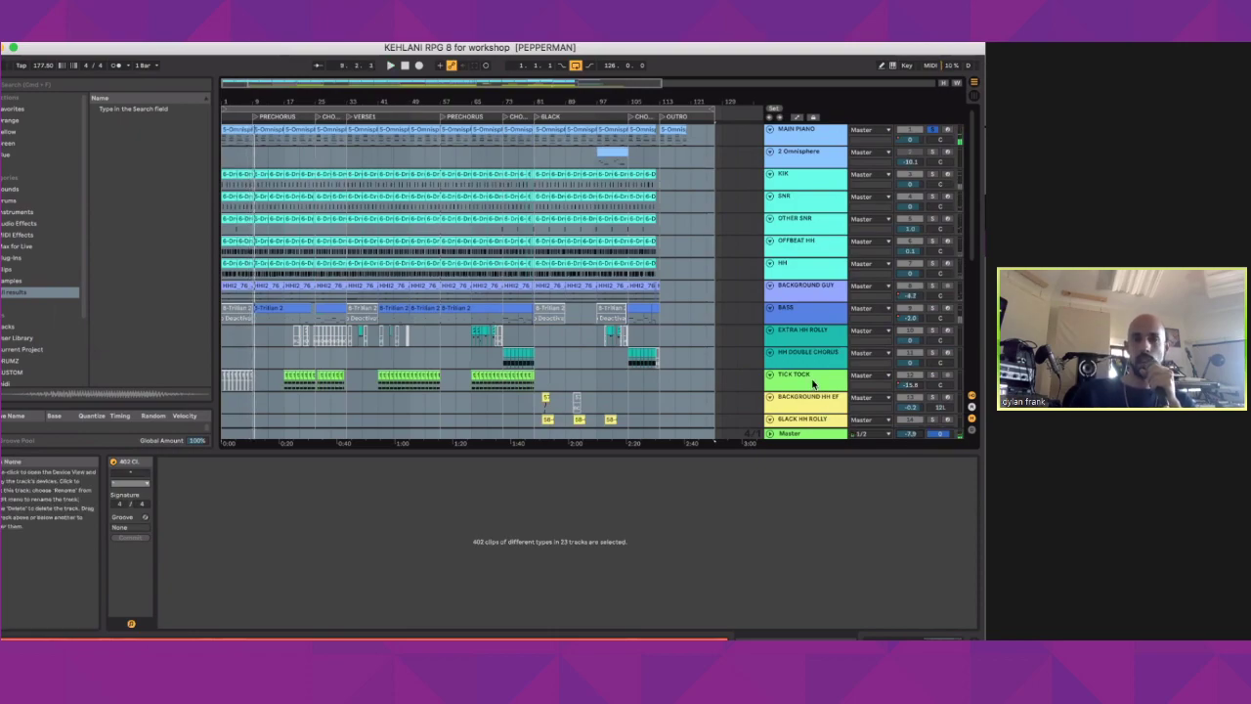
Step: Arm the MAIN PIANO track, examine the patch loaded in its Omnisphere instrument, and play the soloed piano
{"action": "left_click", "coordinate": [946, 129]}
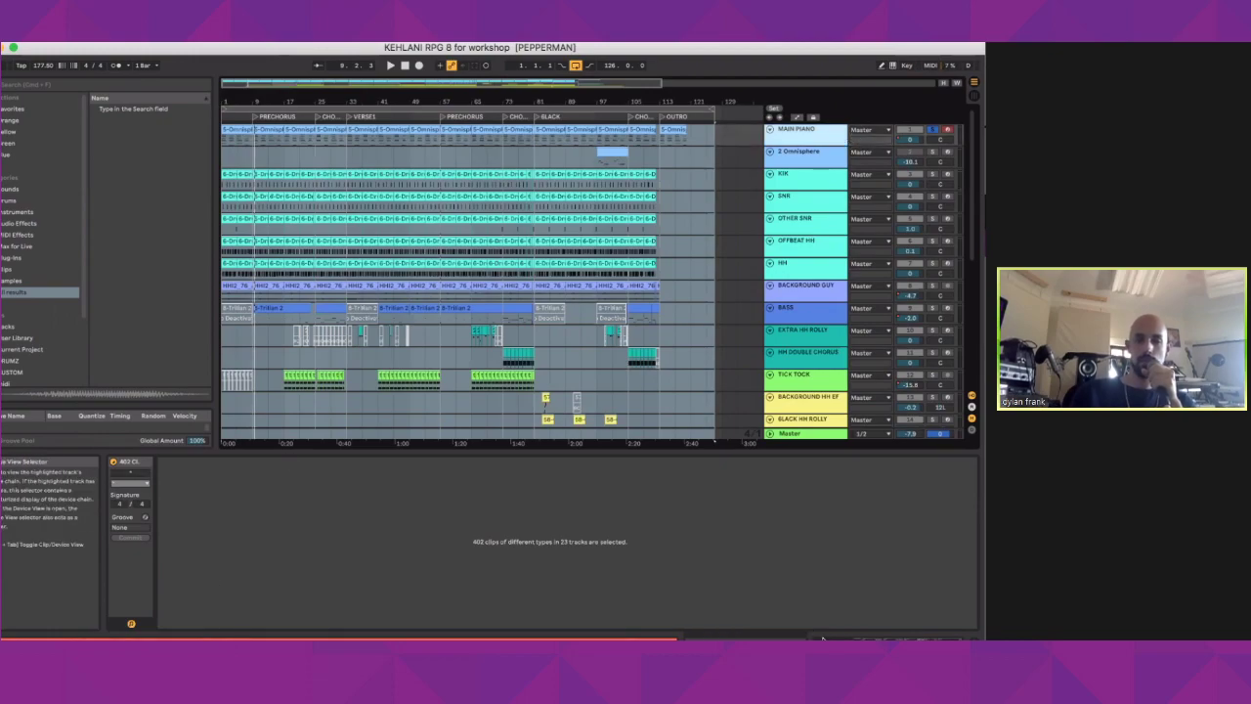
{"action": "key", "text": "shift+Tab"}
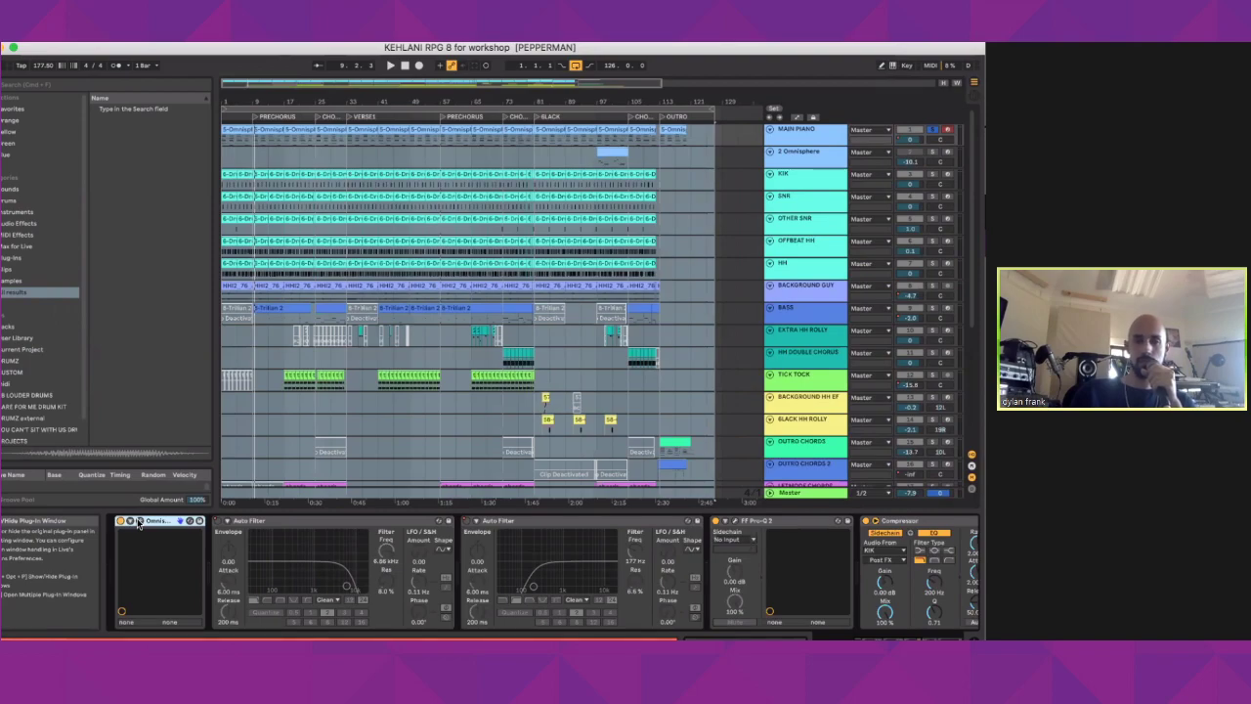
{"action": "left_click", "coordinate": [139, 522]}
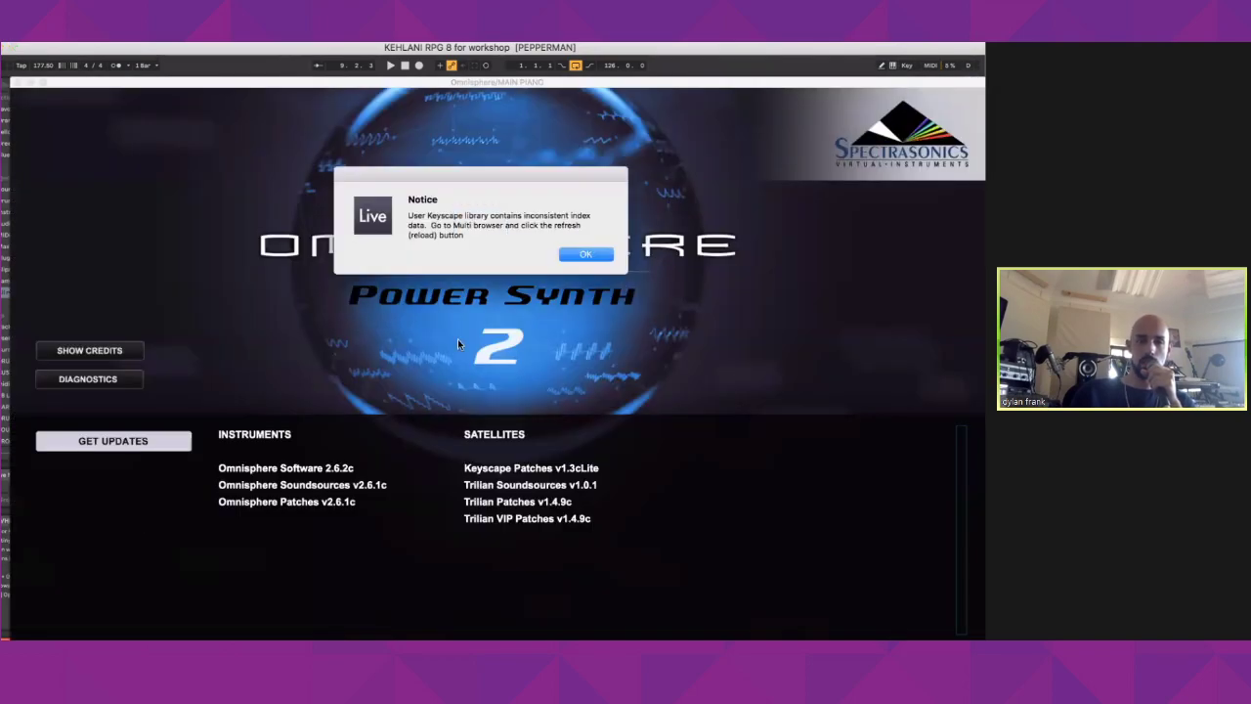
{"action": "left_click", "coordinate": [587, 255]}
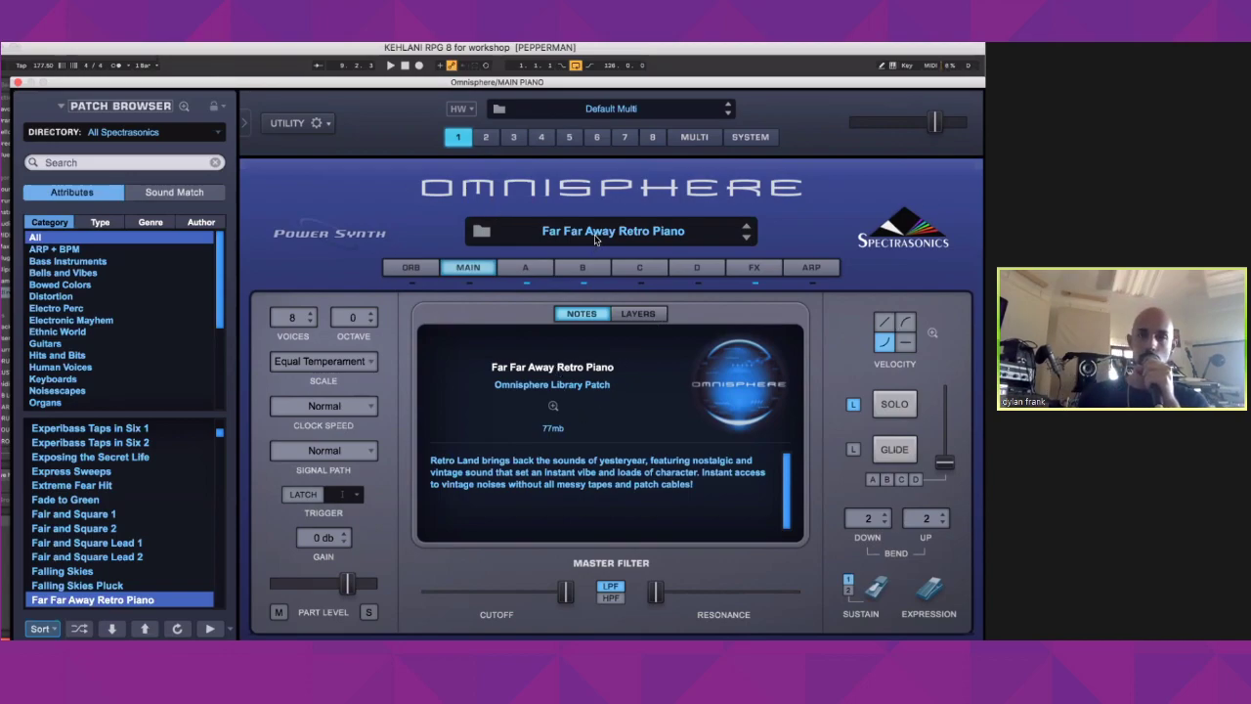
{"action": "left_click", "coordinate": [18, 83]}
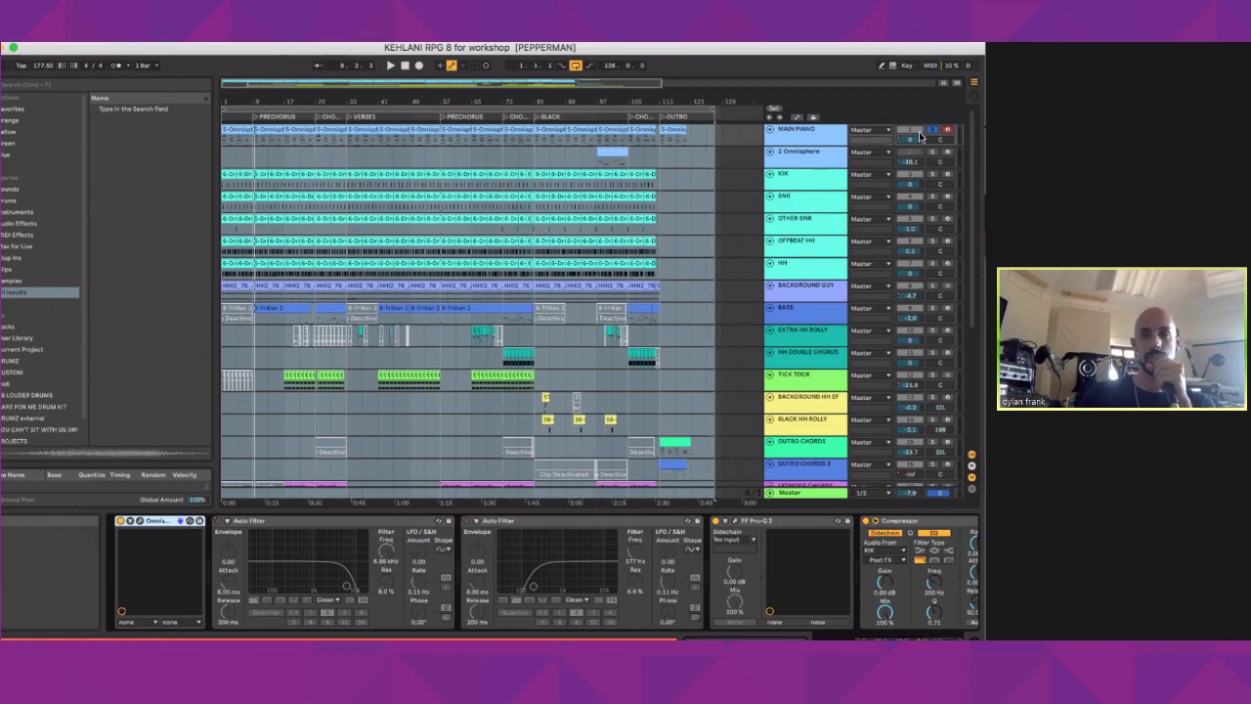
{"action": "left_click", "coordinate": [799, 131]}
{"action": "key", "text": "space"}
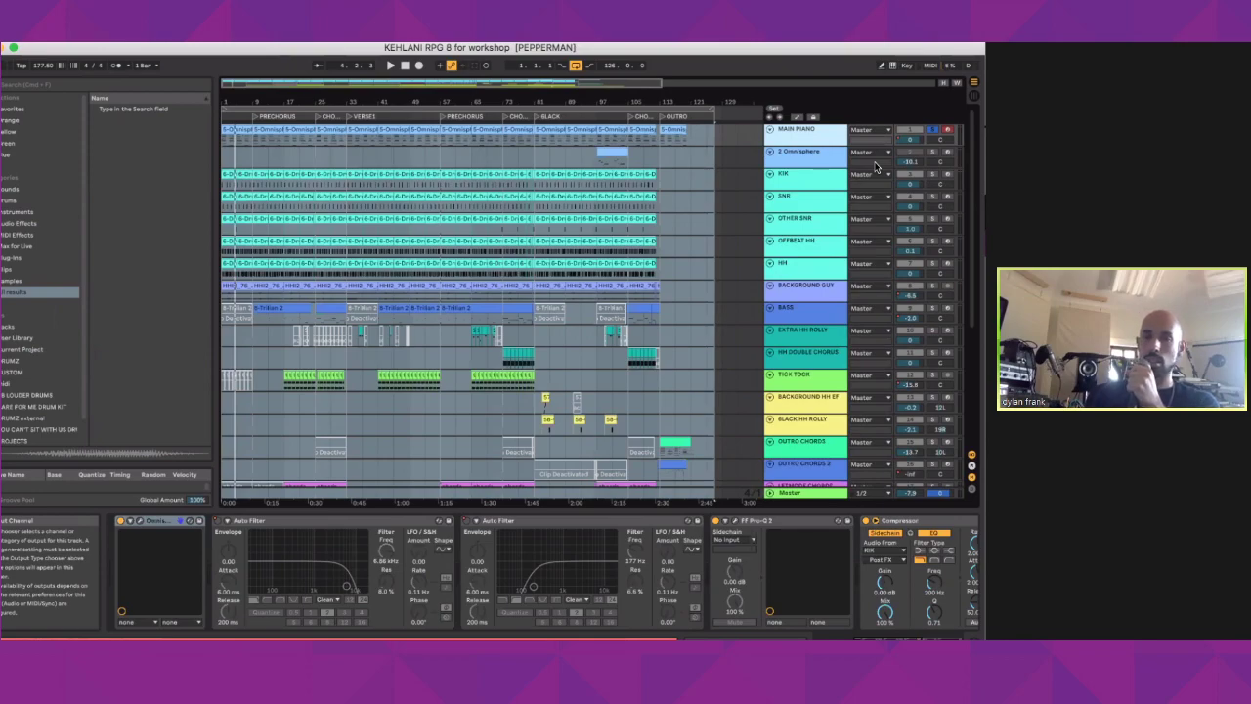
Step: Solo the KIK, SNR, OTHER SNR, OFFBEAT HH and HH tracks together and play them
{"action": "left_click", "coordinate": [931, 174]}
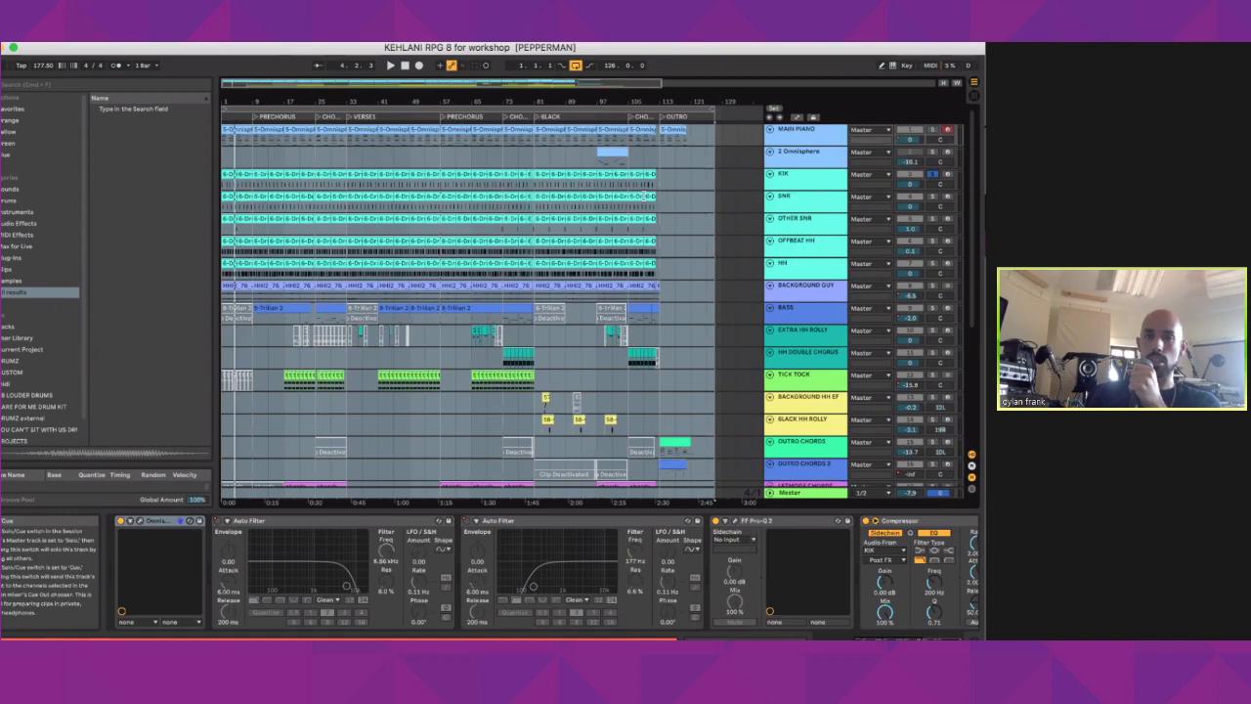
{"action": "left_click", "coordinate": [804, 179]}
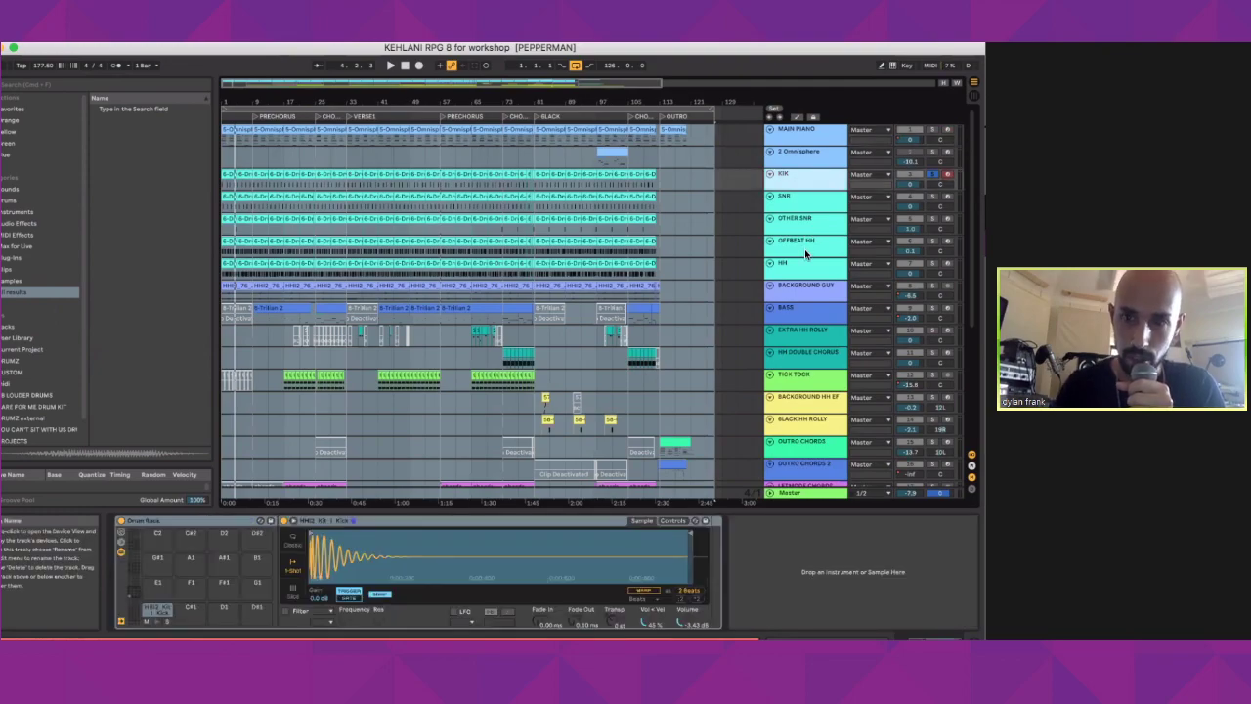
{"action": "left_click", "coordinate": [801, 264], "text": "shift"}
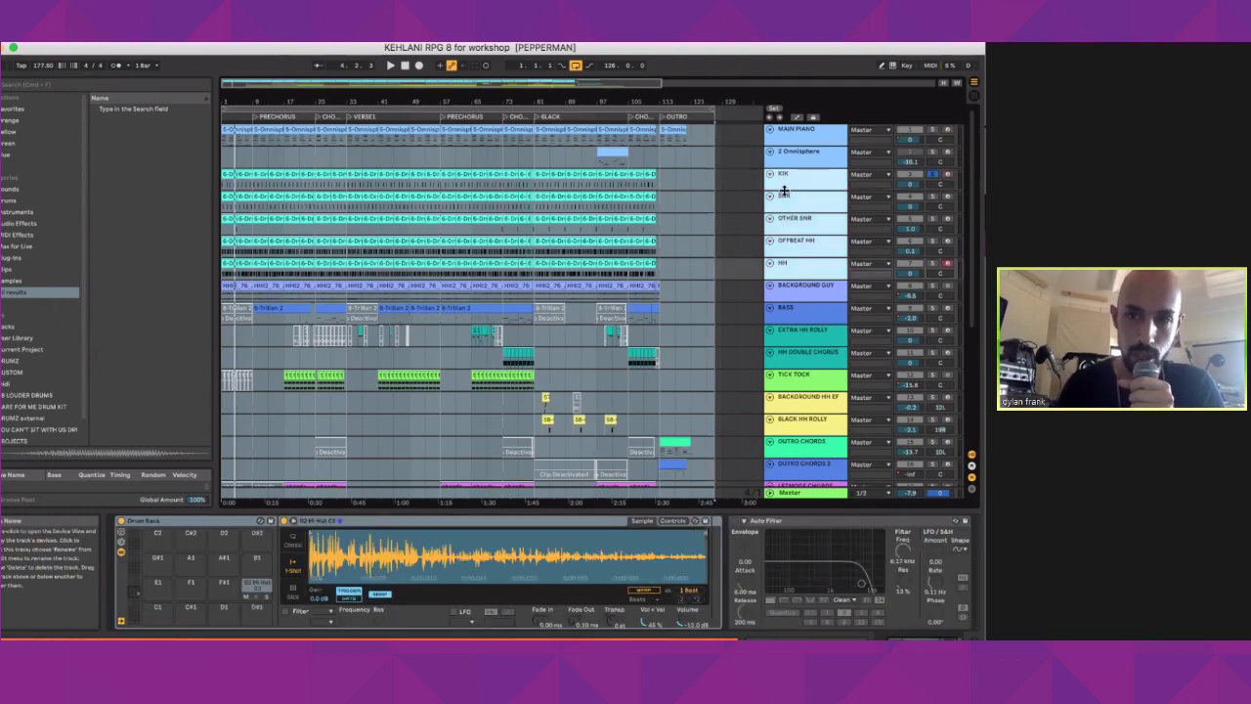
{"action": "left_click", "coordinate": [932, 173]}
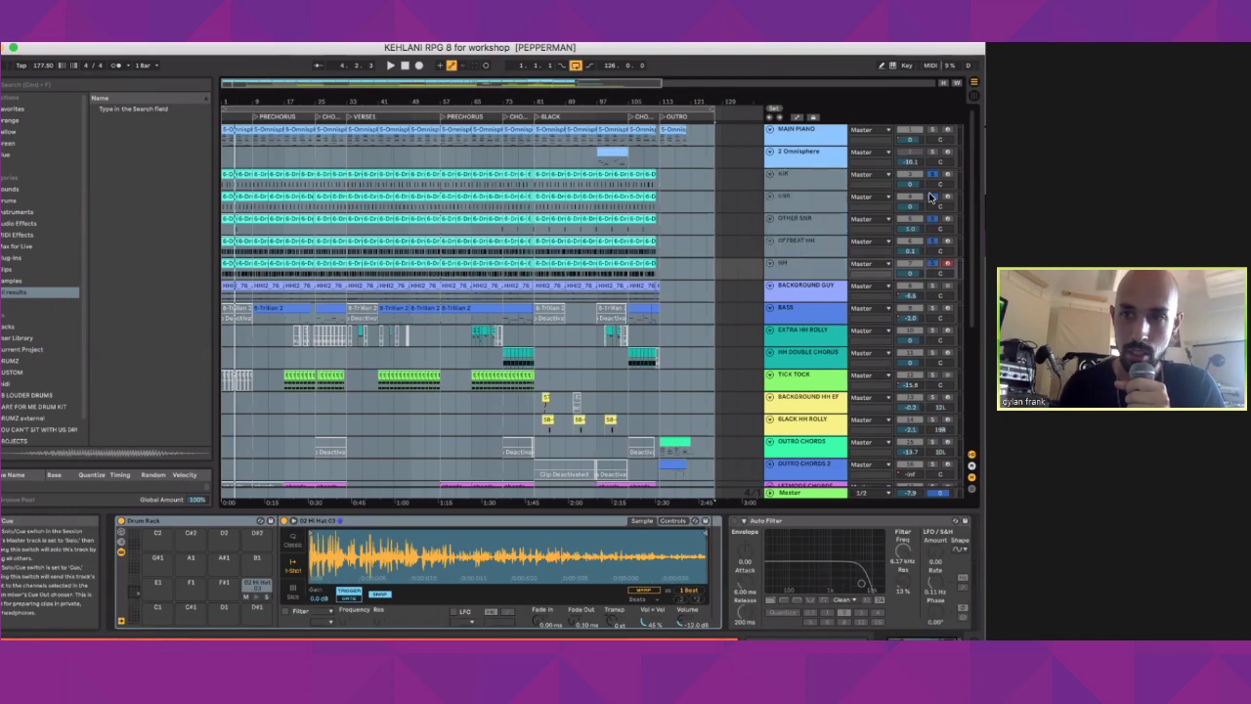
{"action": "key", "text": "space"}
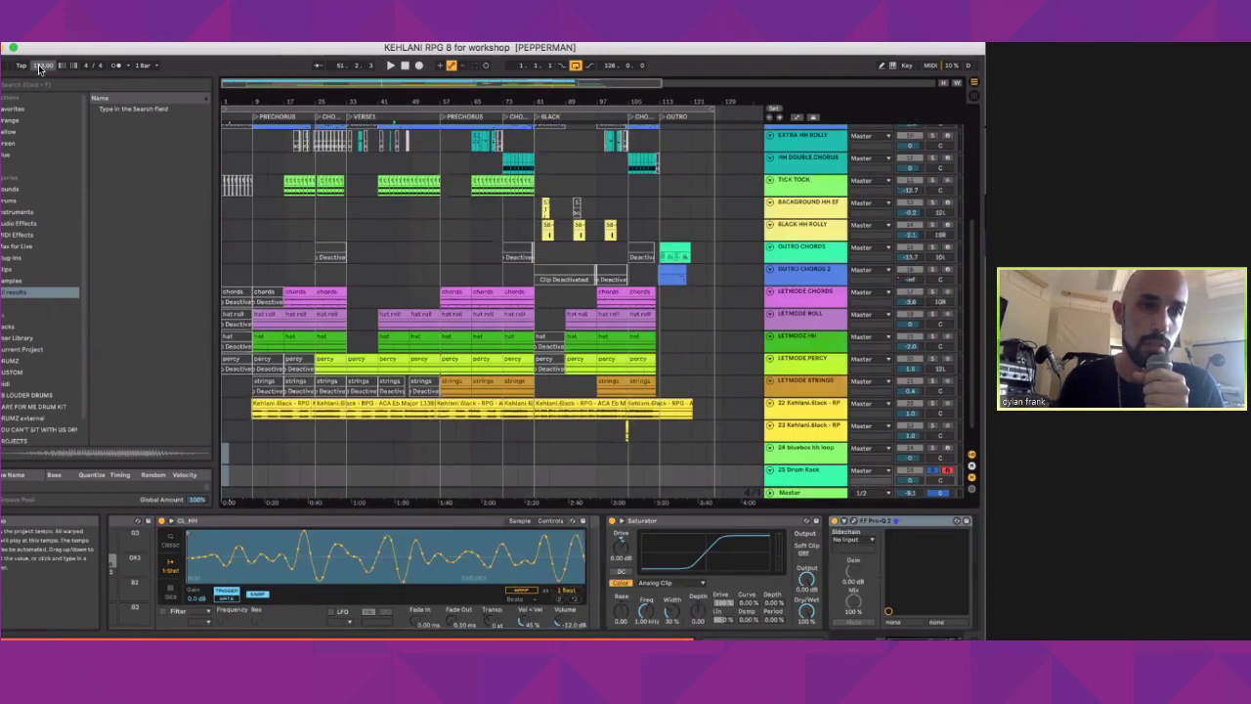
Step: Set the project tempo to 133.00 BPM
{"action": "key", "text": "Delete"}
{"action": "key", "text": "ctrl+v"}
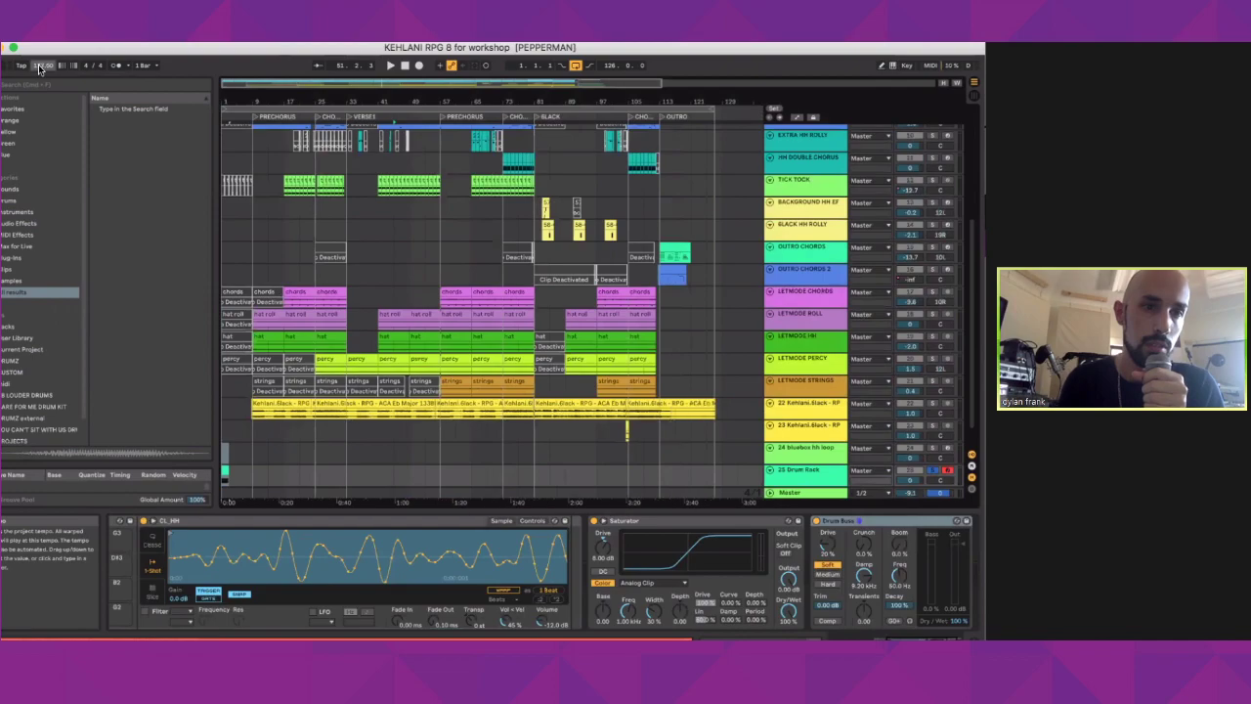
{"action": "key", "text": "Return"}
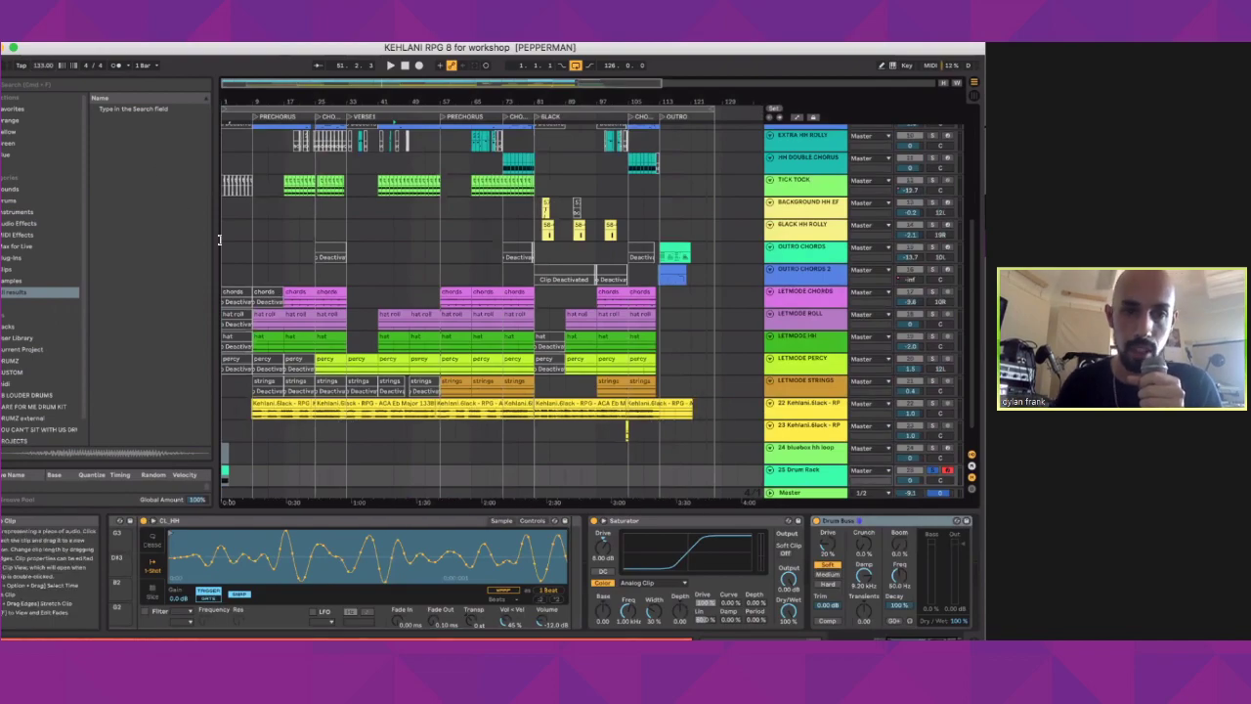
Step: Play the soloed drum tracks from the start and inspect the devices on the OTHER SNR and OFFBEAT HH tracks
{"action": "scroll", "coordinate": [276, 295], "scroll_direction": "up", "scroll_amount": 5}
{"action": "key", "text": "ctrl+a"}
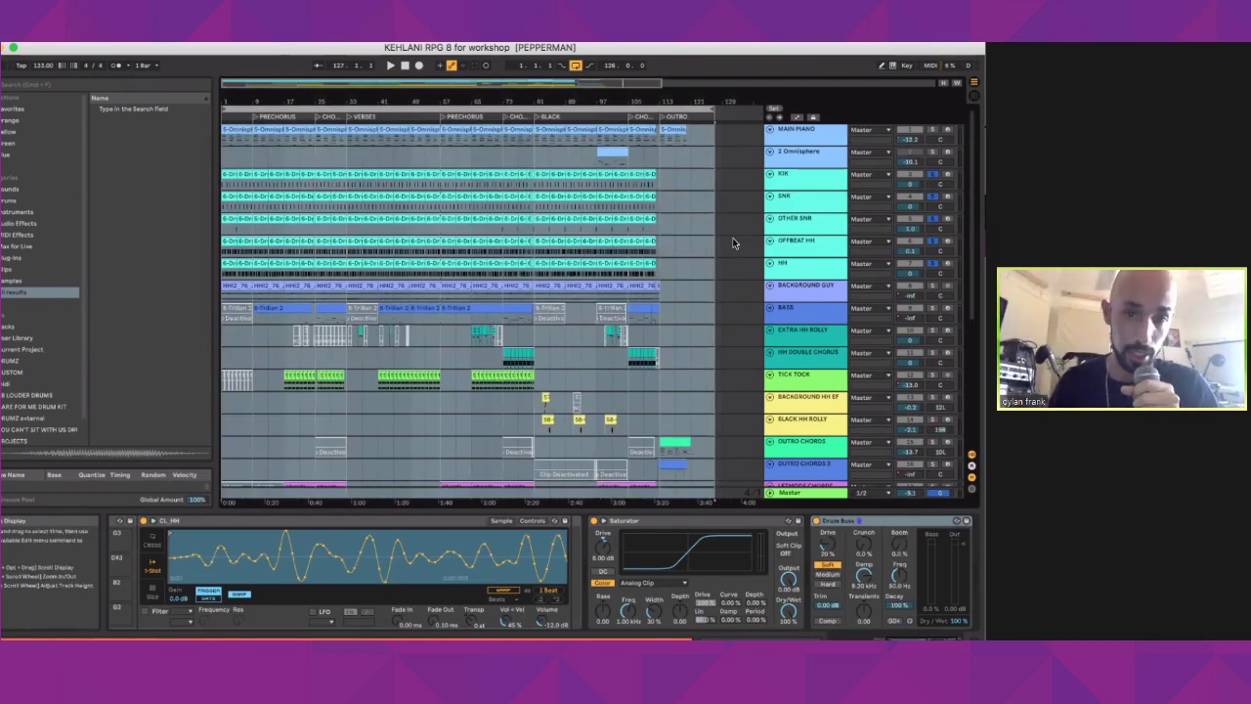
{"action": "key", "text": "space"}
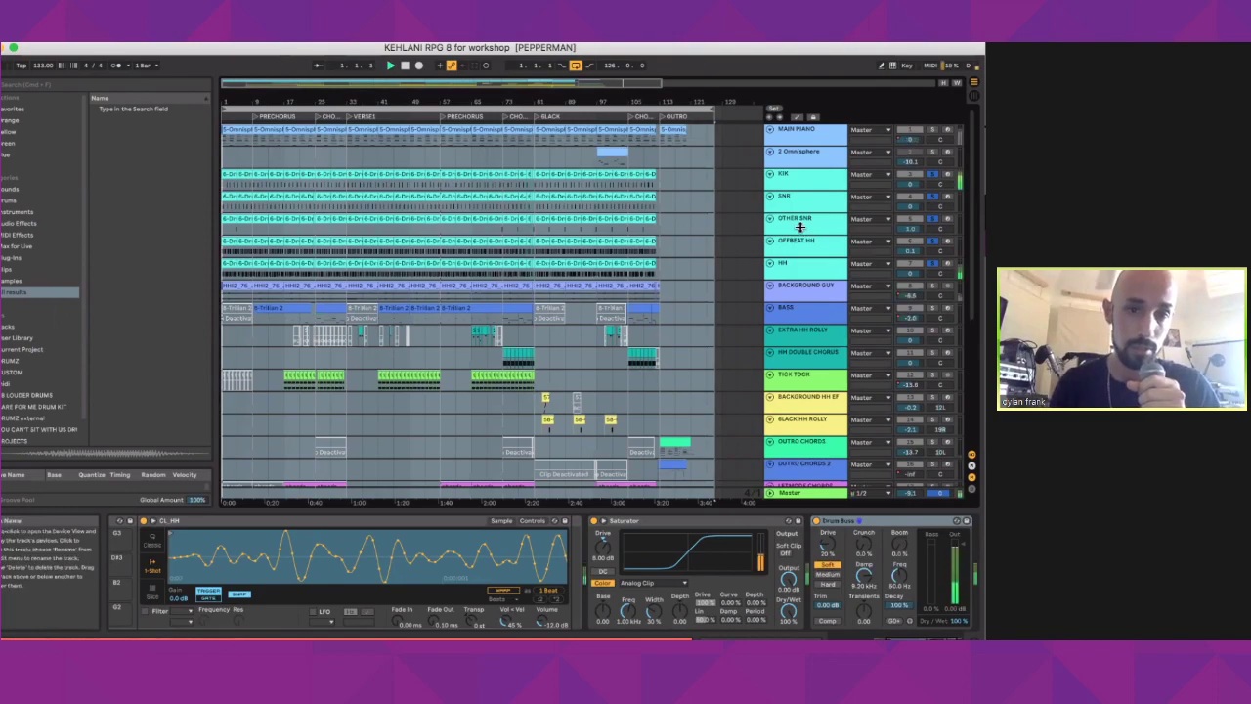
{"action": "scroll", "coordinate": [730, 303], "scroll_direction": "down", "scroll_amount": 10}
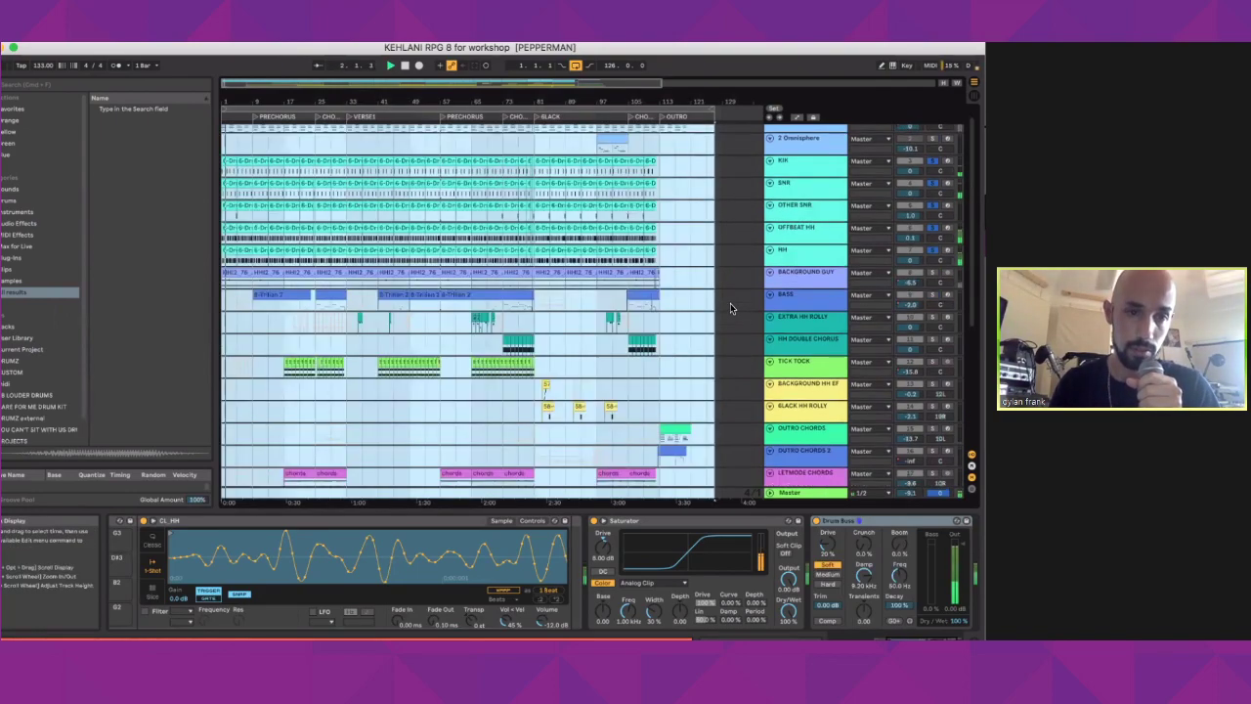
{"action": "left_click", "coordinate": [243, 450]}
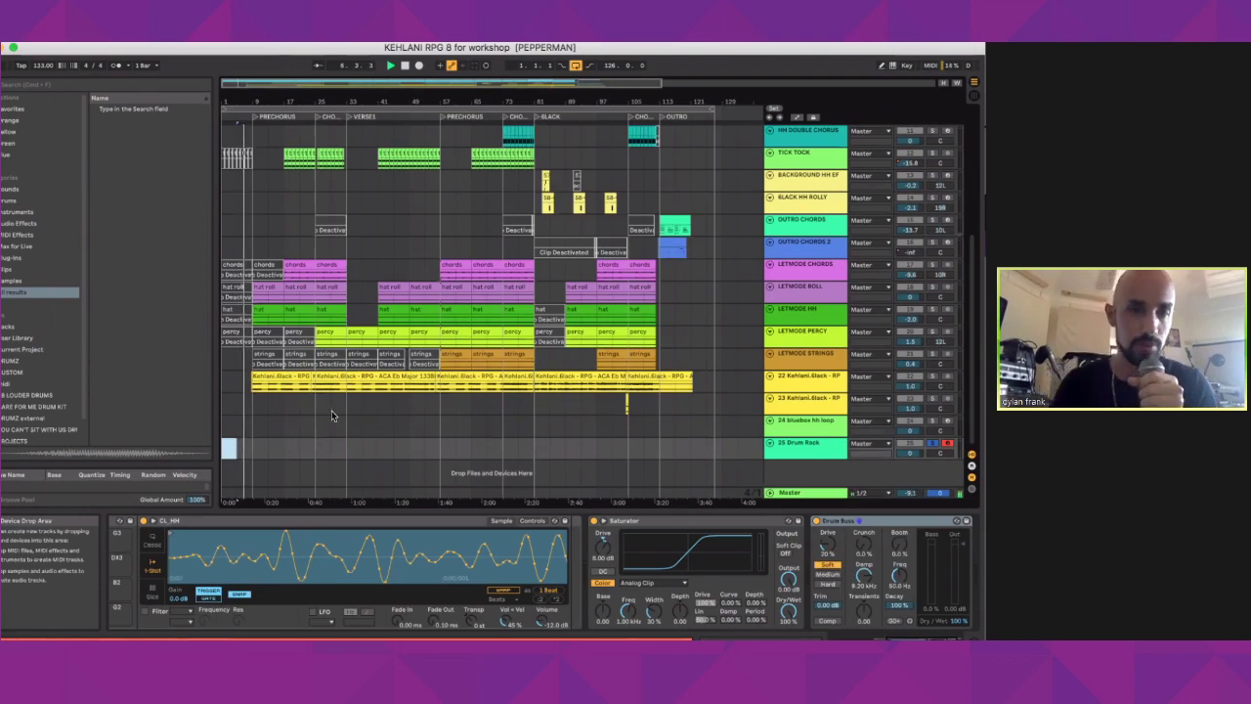
{"action": "scroll", "coordinate": [334, 293], "scroll_direction": "up", "scroll_amount": 5}
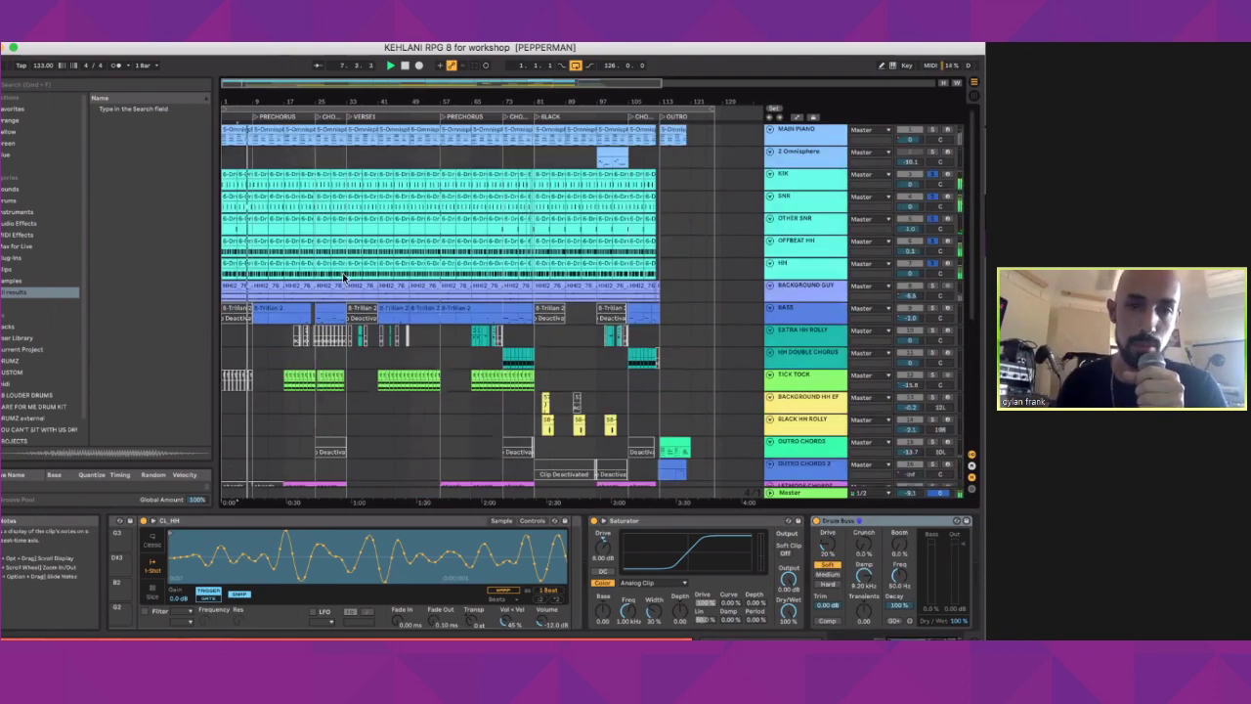
{"action": "left_click", "coordinate": [791, 219]}
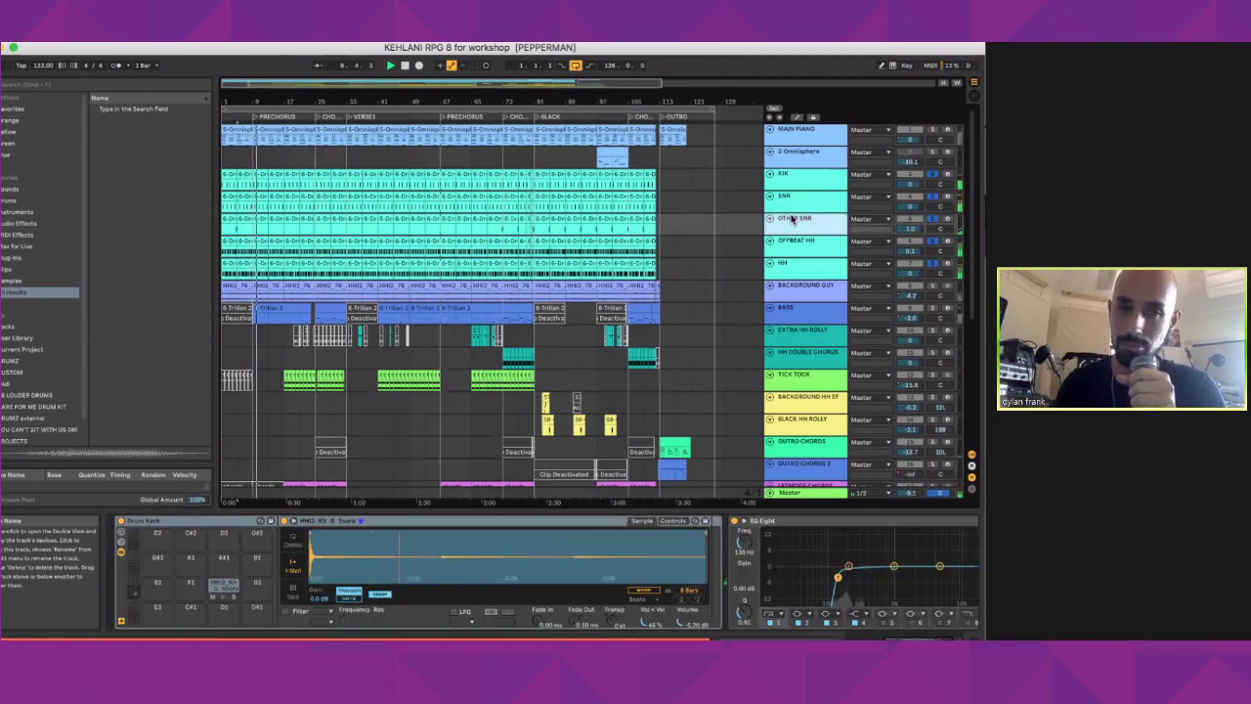
{"action": "left_click", "coordinate": [813, 242]}
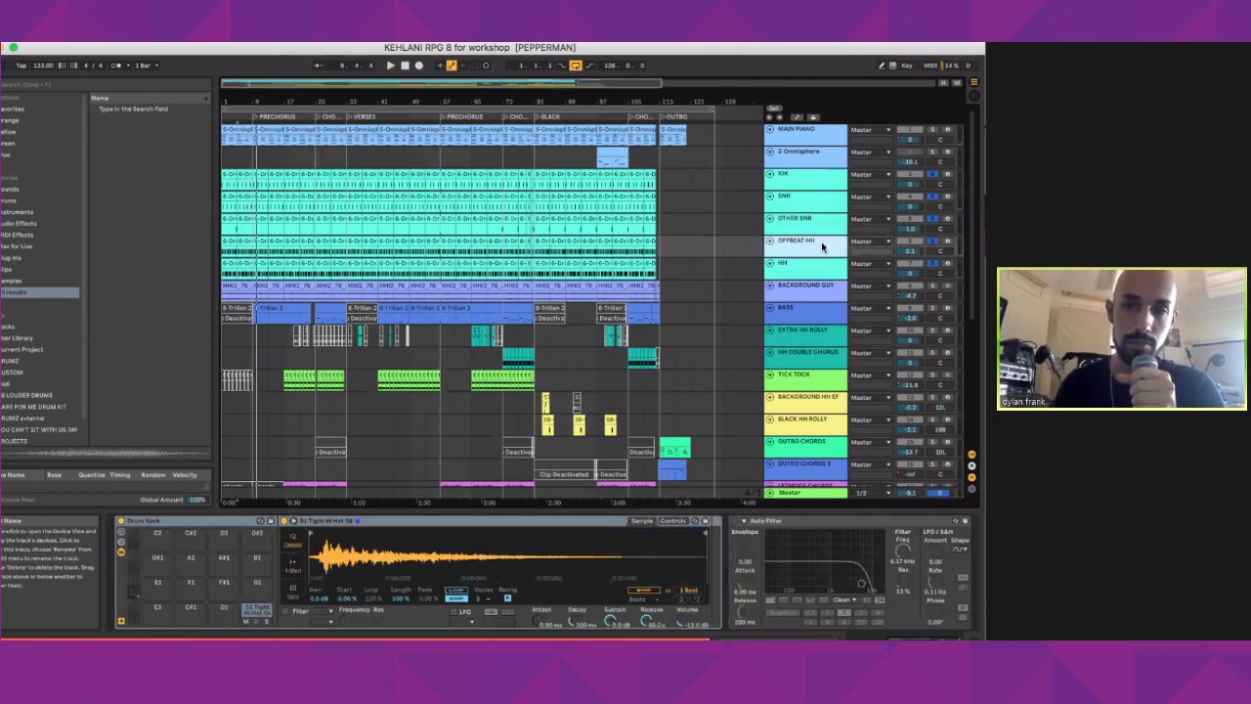
Step: Compare the OFFBEAT HH and HH tracks in playback by soloing each one separately and both together
{"action": "left_click", "coordinate": [932, 241]}
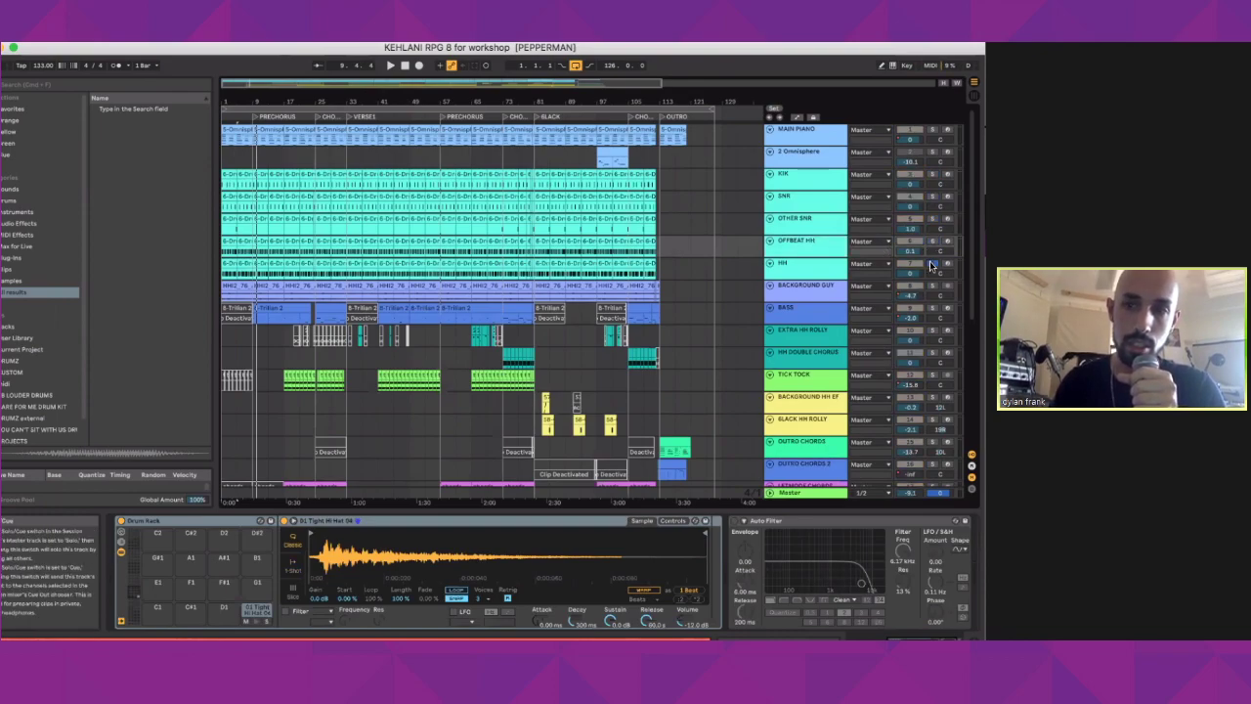
{"action": "left_click", "coordinate": [813, 242]}
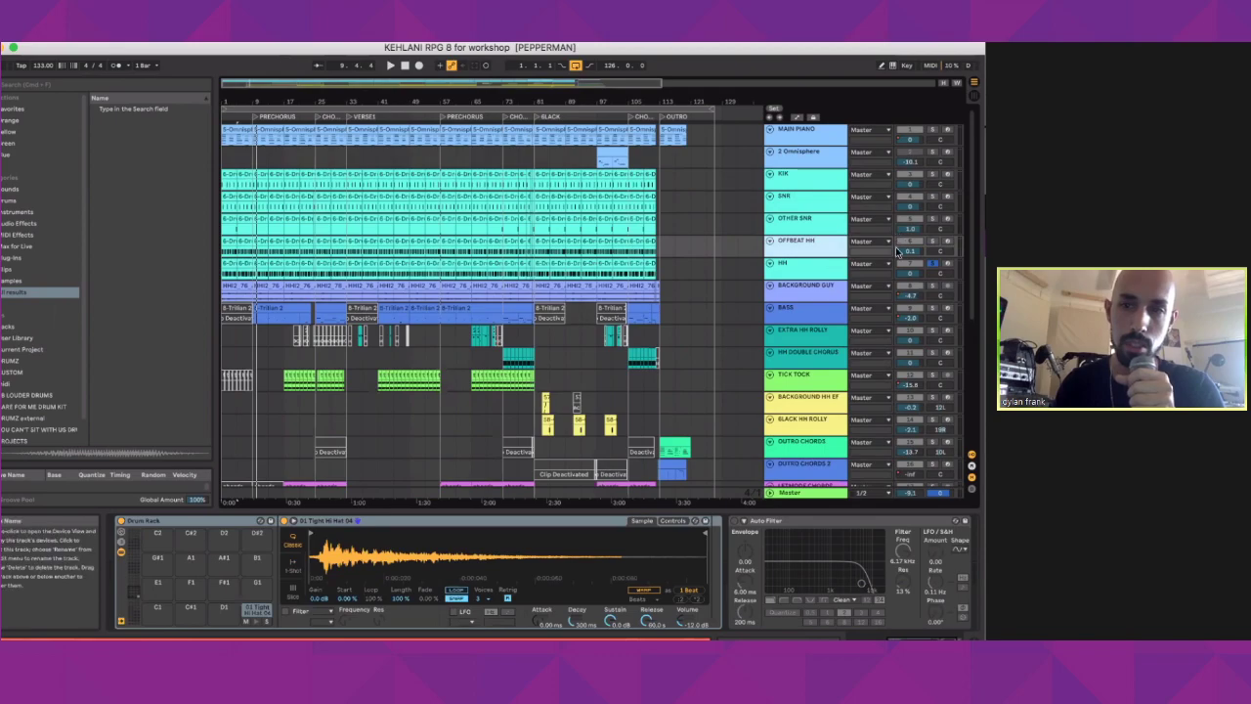
{"action": "key", "text": "space"}
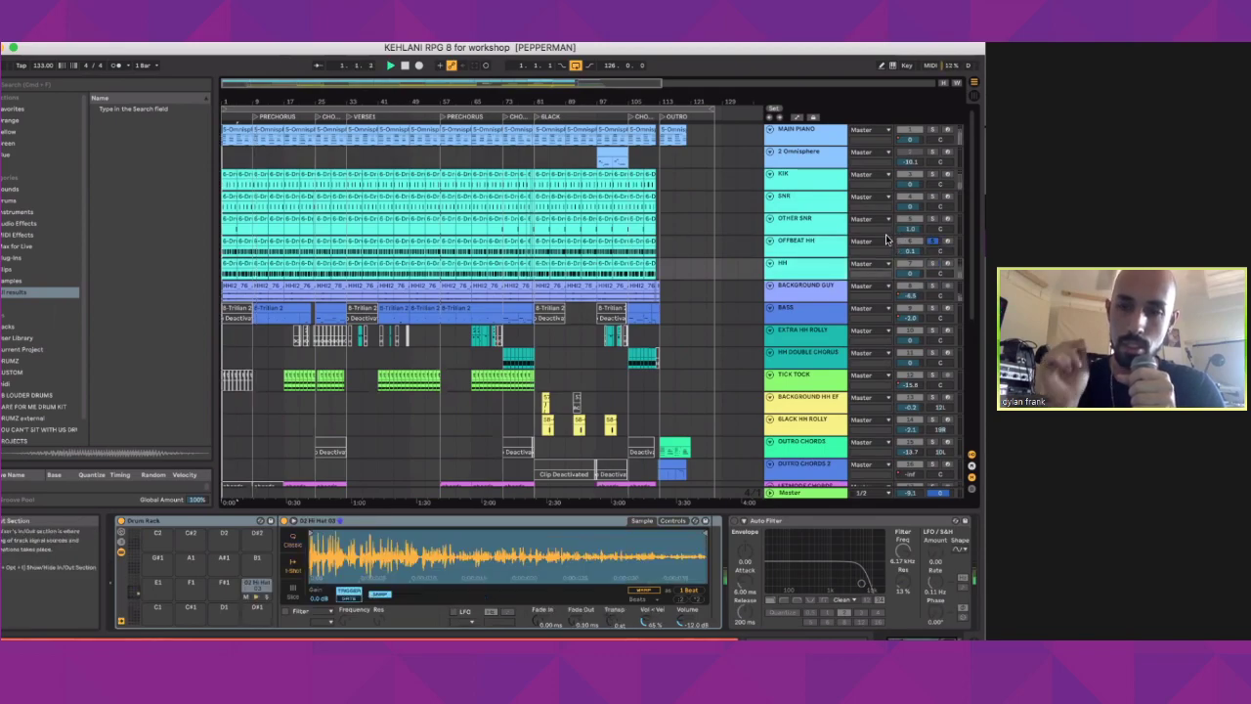
{"action": "left_click", "coordinate": [930, 265]}
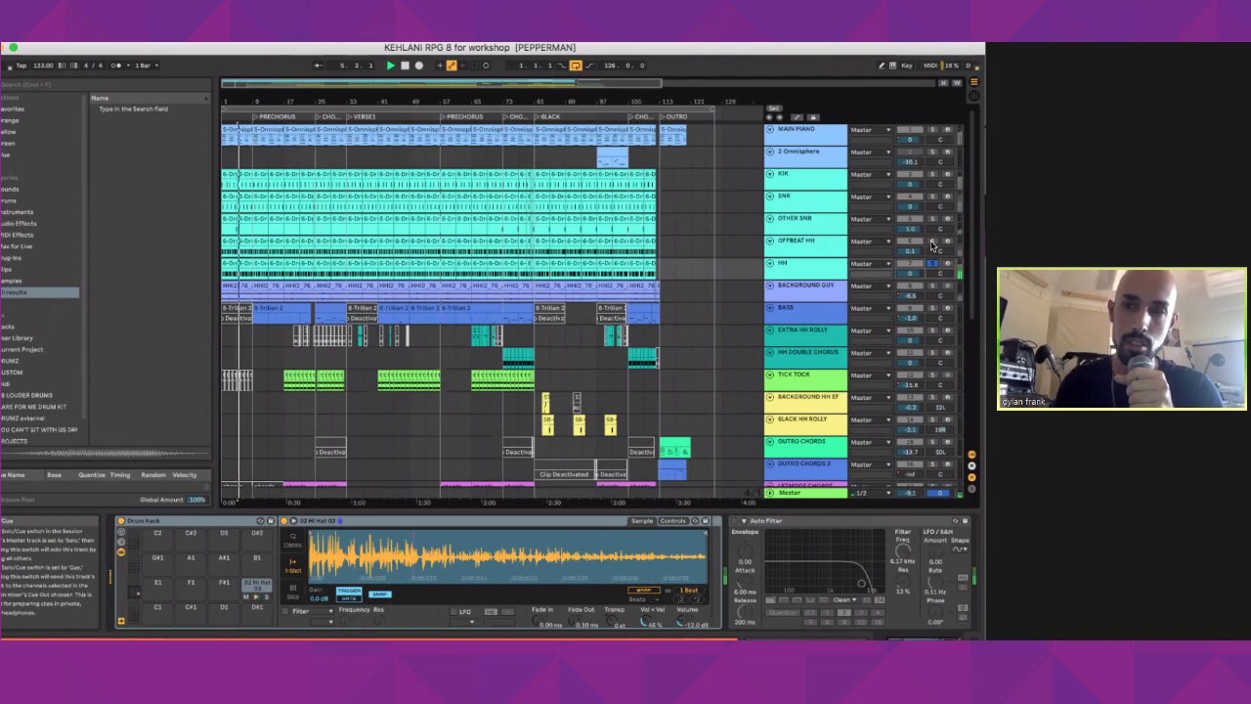
{"action": "left_click", "coordinate": [932, 242]}
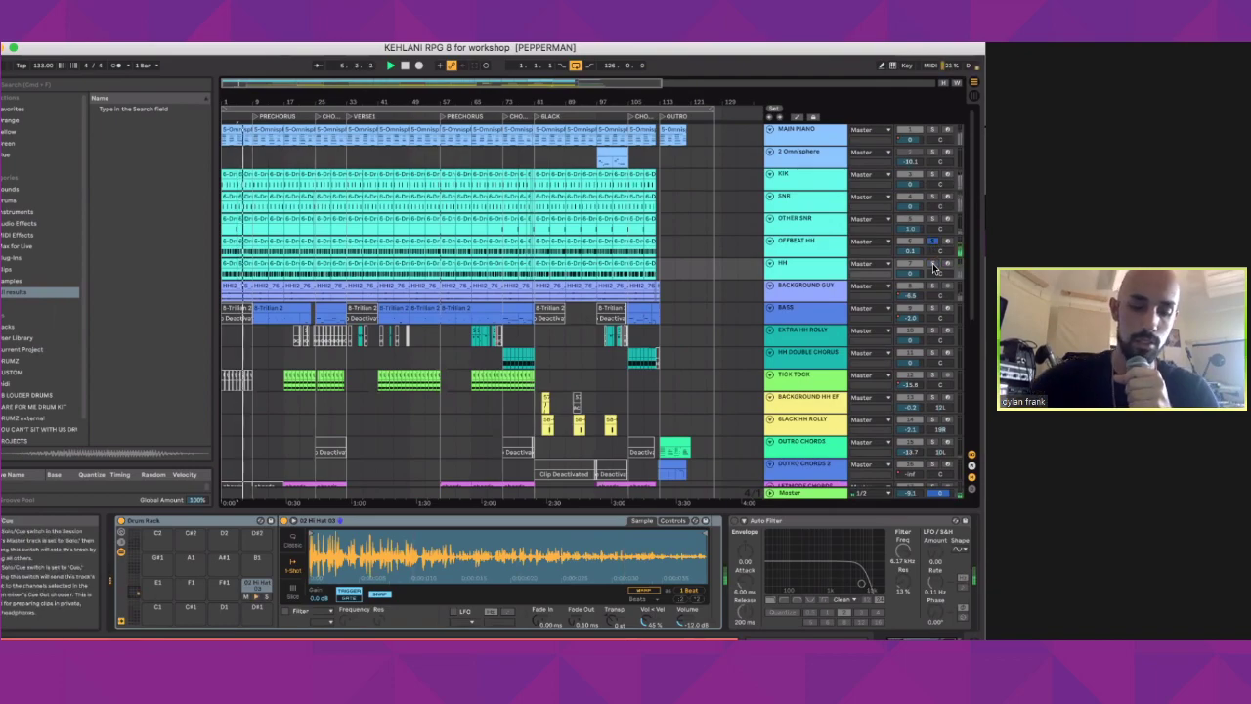
{"action": "left_click", "coordinate": [932, 264], "text": "super"}
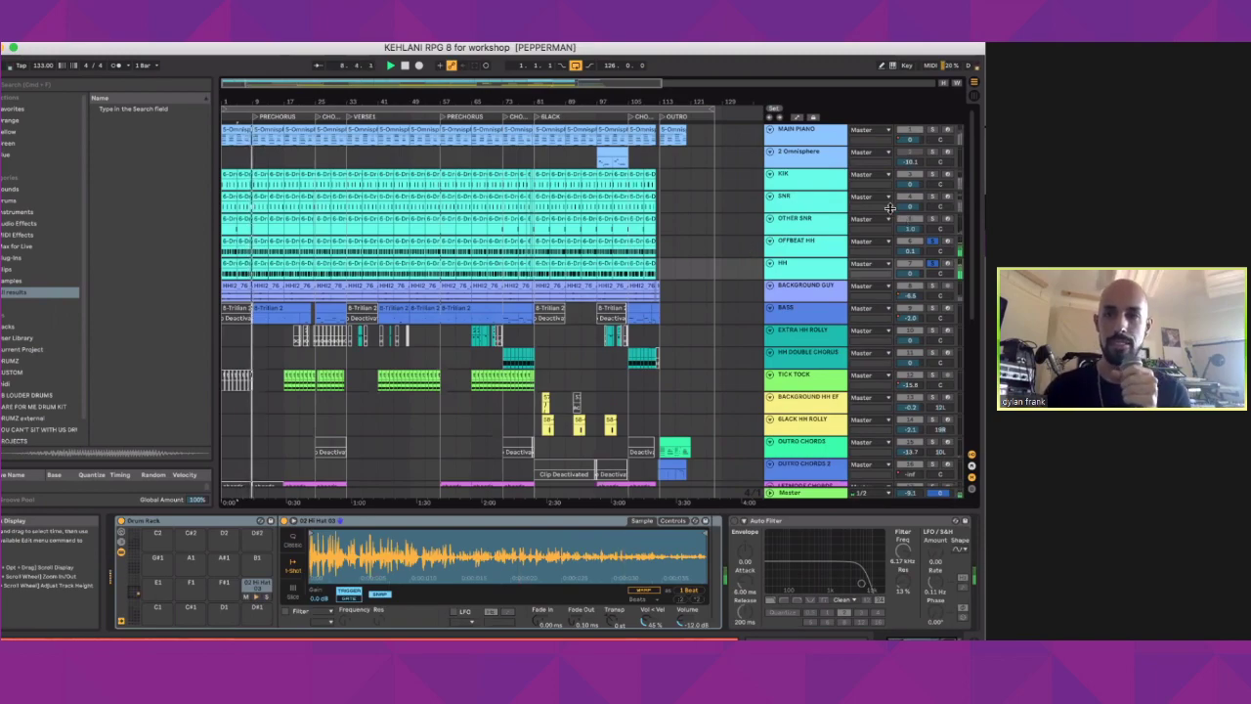
Step: Solo OTHER SNR with OFFBEAT HH, extend the solo to all five drum tracks from KIK to HH, and play them with KIK selected
{"action": "left_click", "coordinate": [932, 220]}
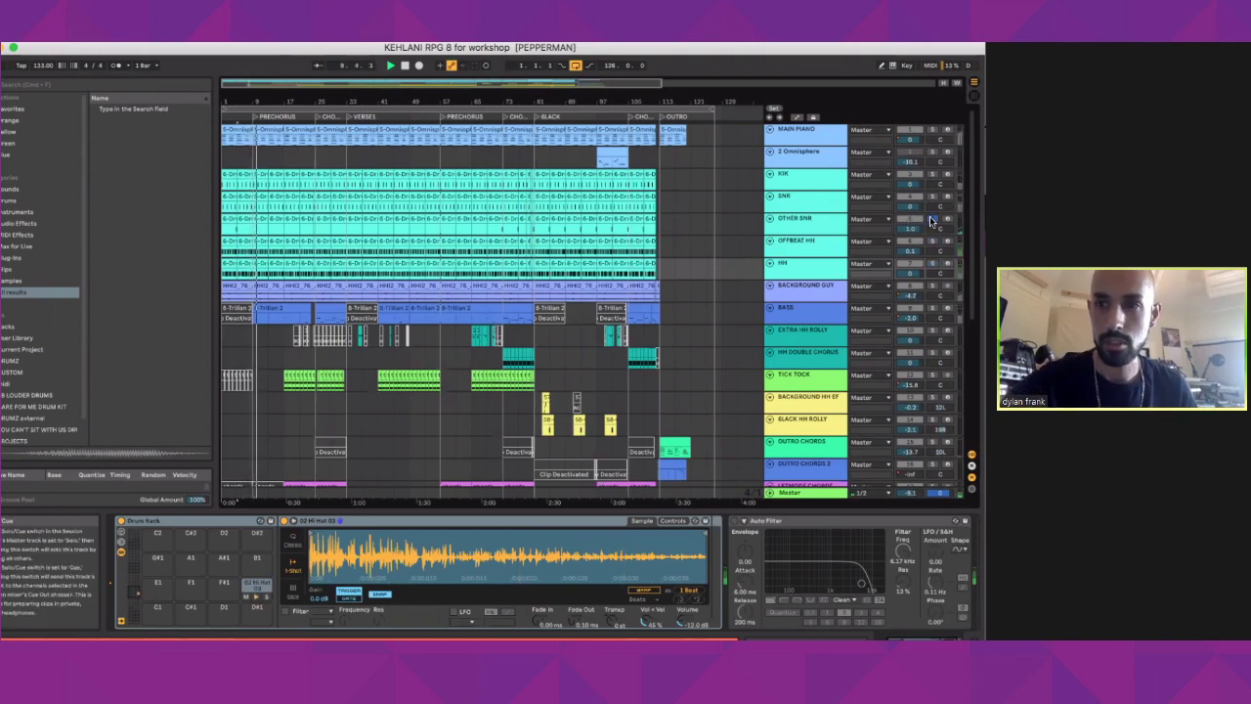
{"action": "left_click", "coordinate": [932, 240]}
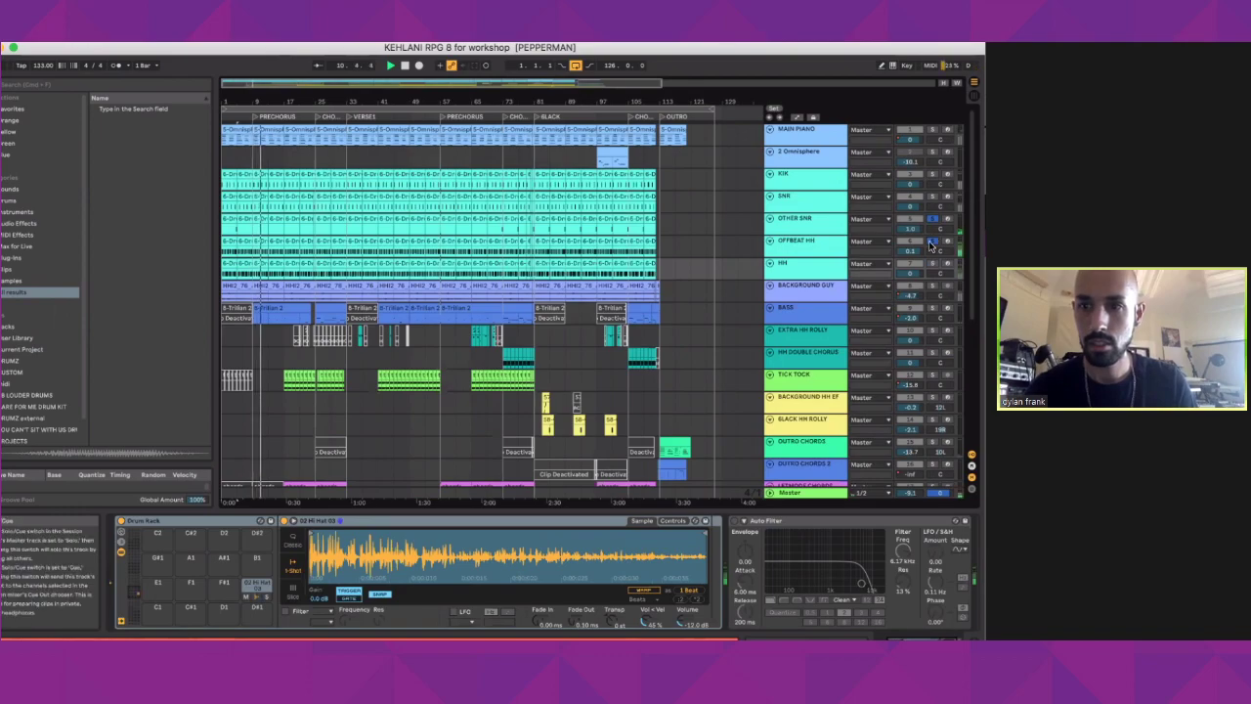
{"action": "left_click", "coordinate": [931, 173]}
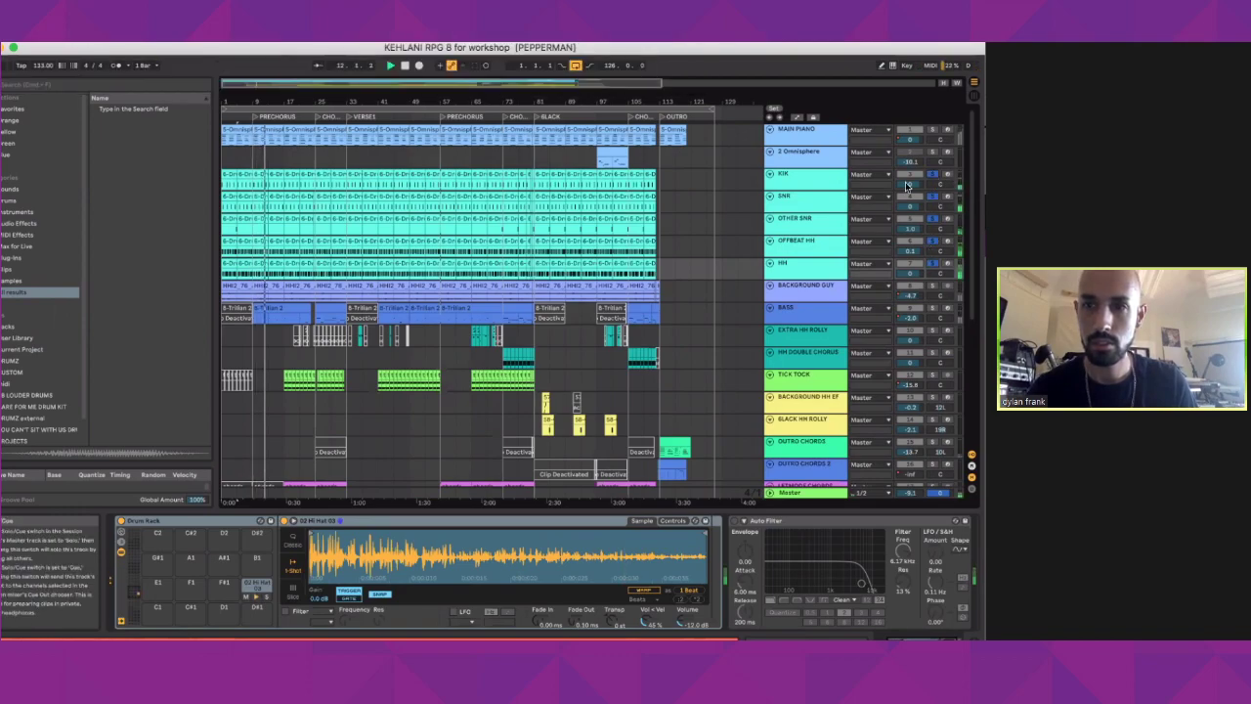
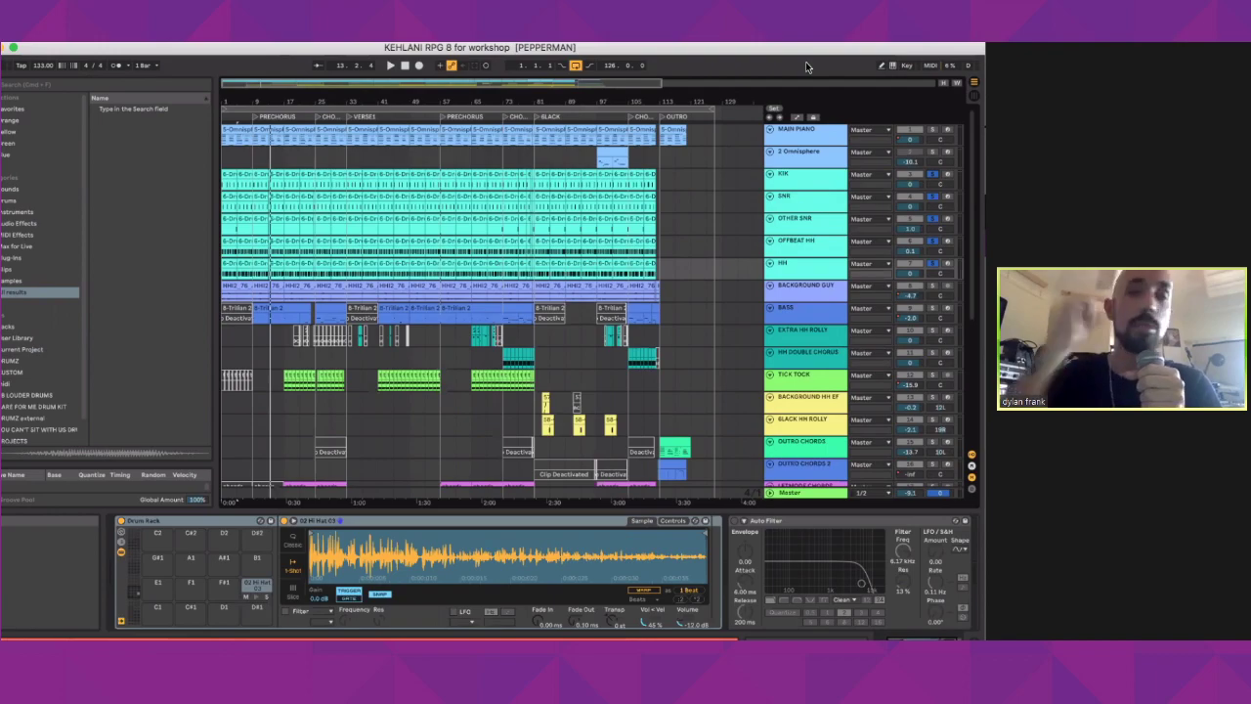
{"action": "left_click", "coordinate": [804, 173]}
{"action": "key", "text": "space"}
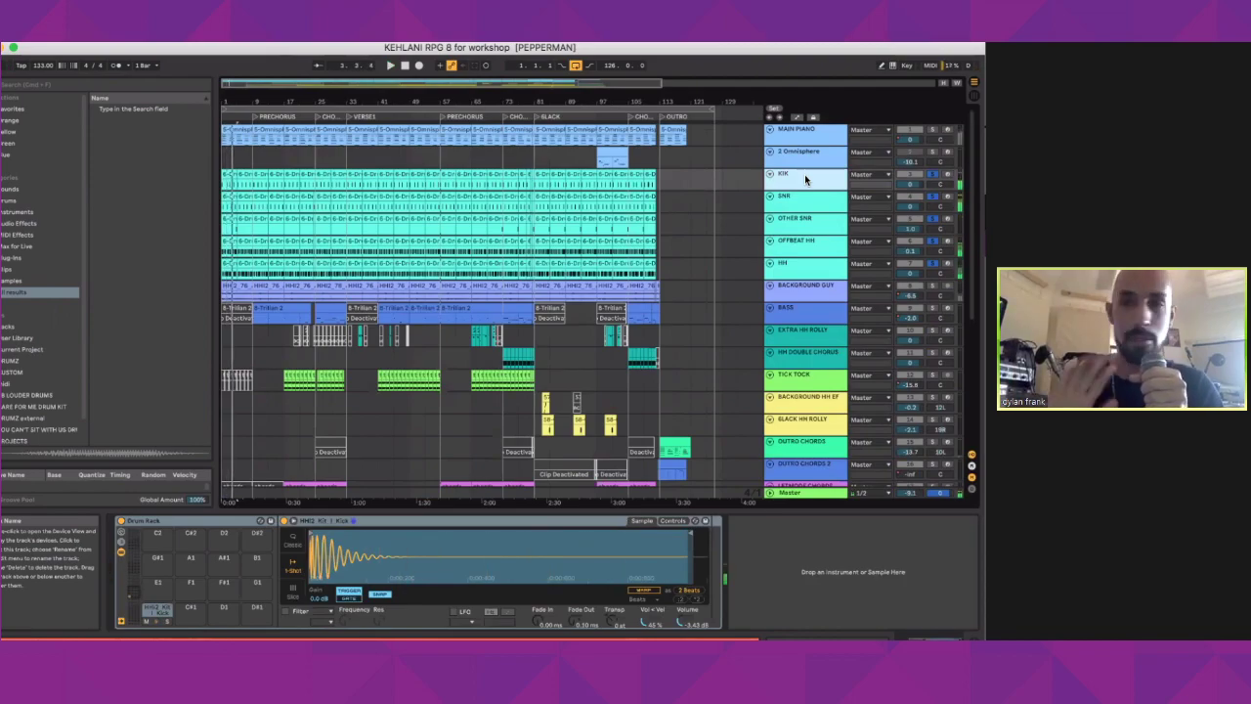
Step: Add MAIN PIANO to the soloed drums, play them together, and inspect the Compressor and neighbouring effects in the piano's device chain
{"action": "left_click", "coordinate": [931, 130]}
{"action": "key", "text": "space"}
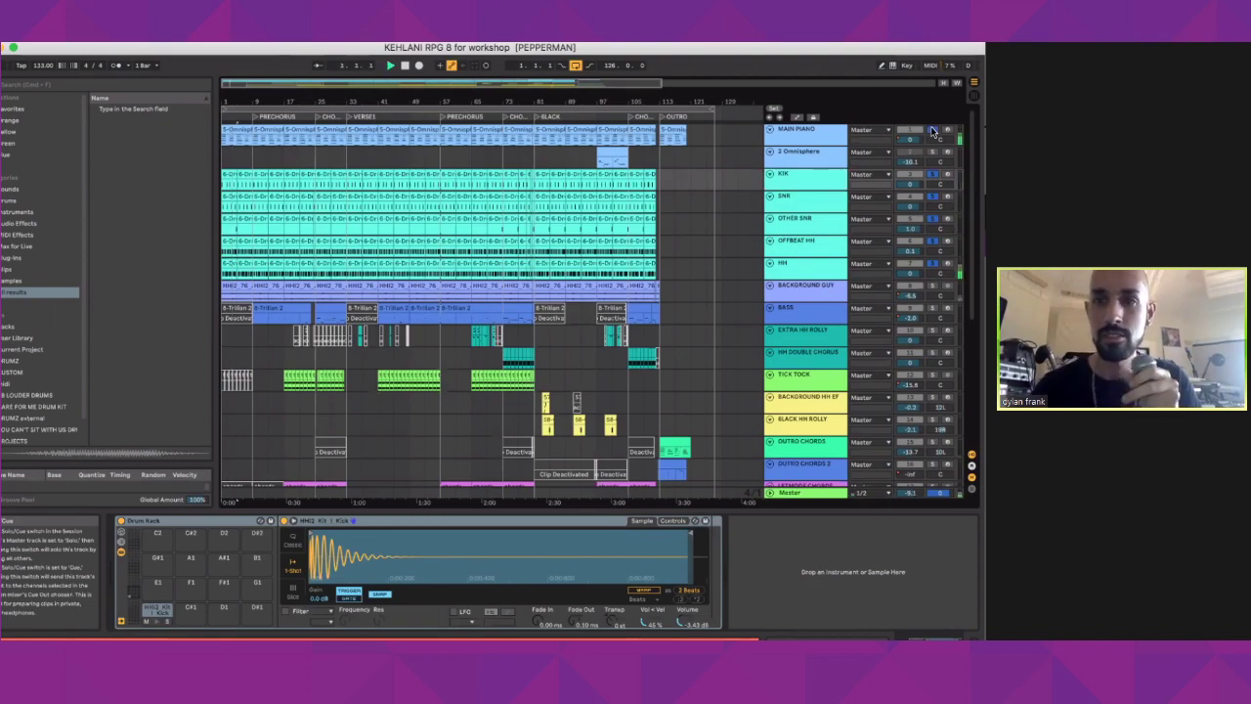
{"action": "left_click", "coordinate": [828, 135]}
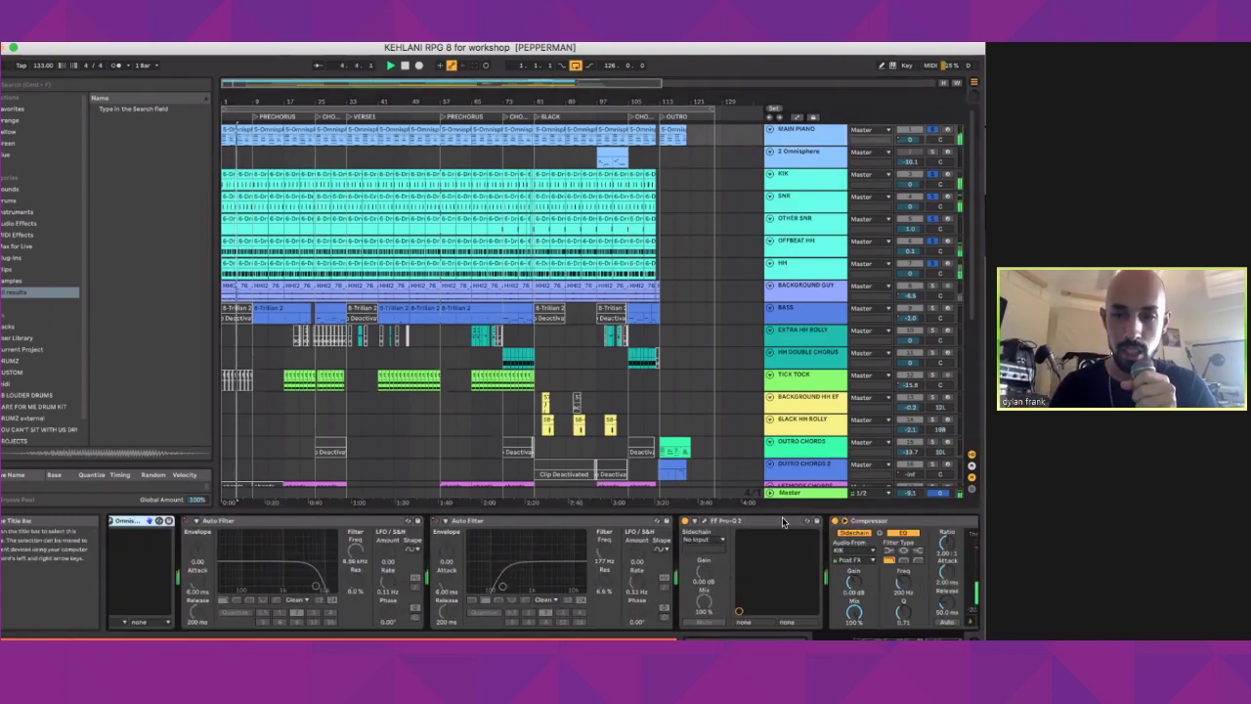
{"action": "scroll", "coordinate": [782, 523], "scroll_direction": "right", "scroll_amount": 8}
{"action": "left_click", "coordinate": [421, 524]}
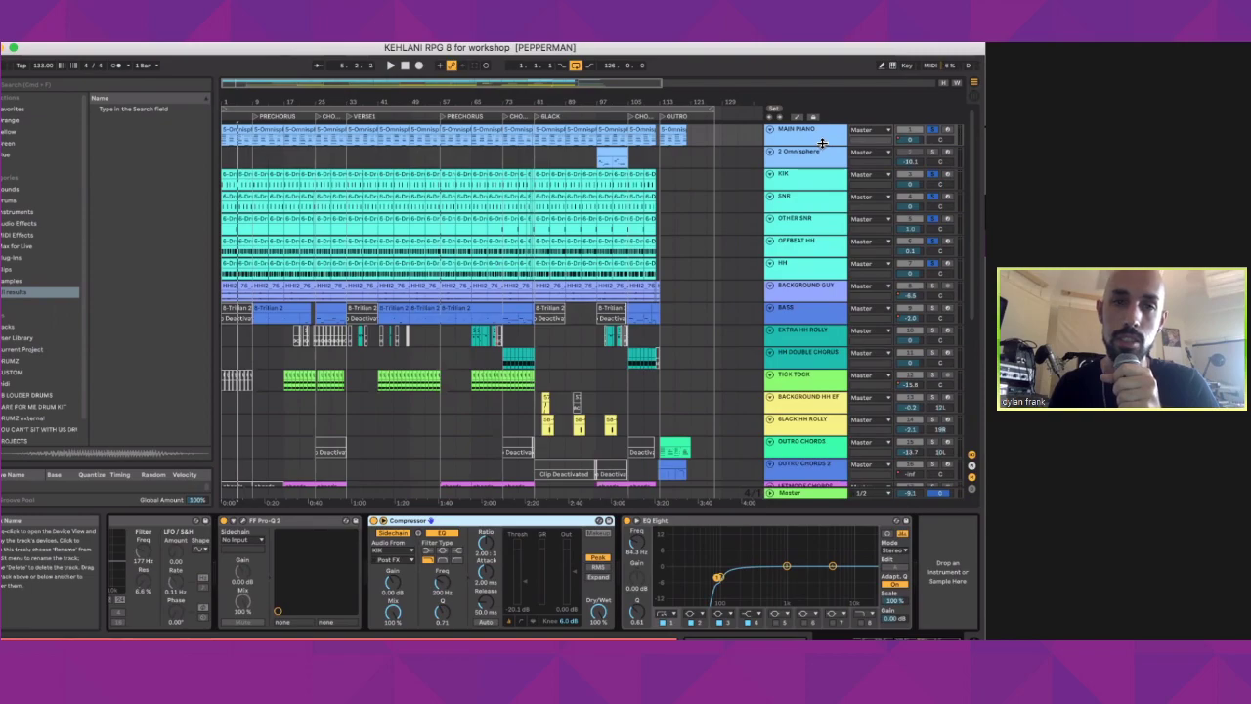
{"action": "left_click", "coordinate": [813, 176]}
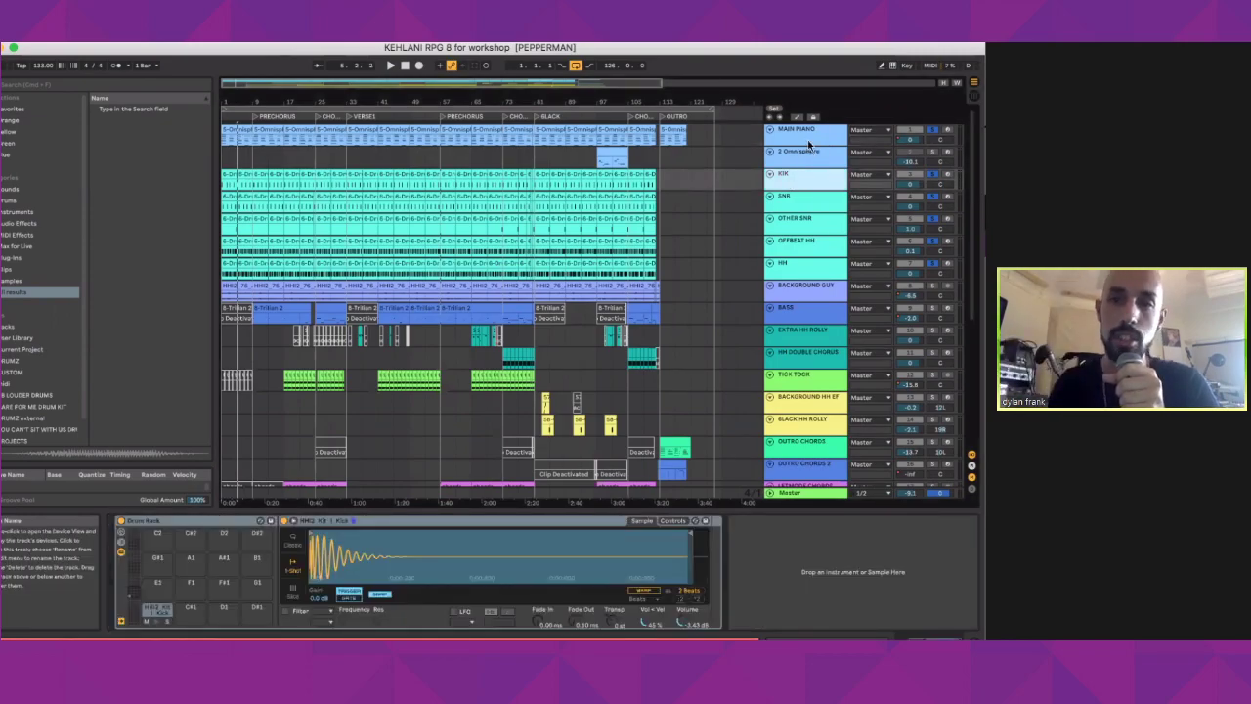
{"action": "left_click", "coordinate": [809, 148]}
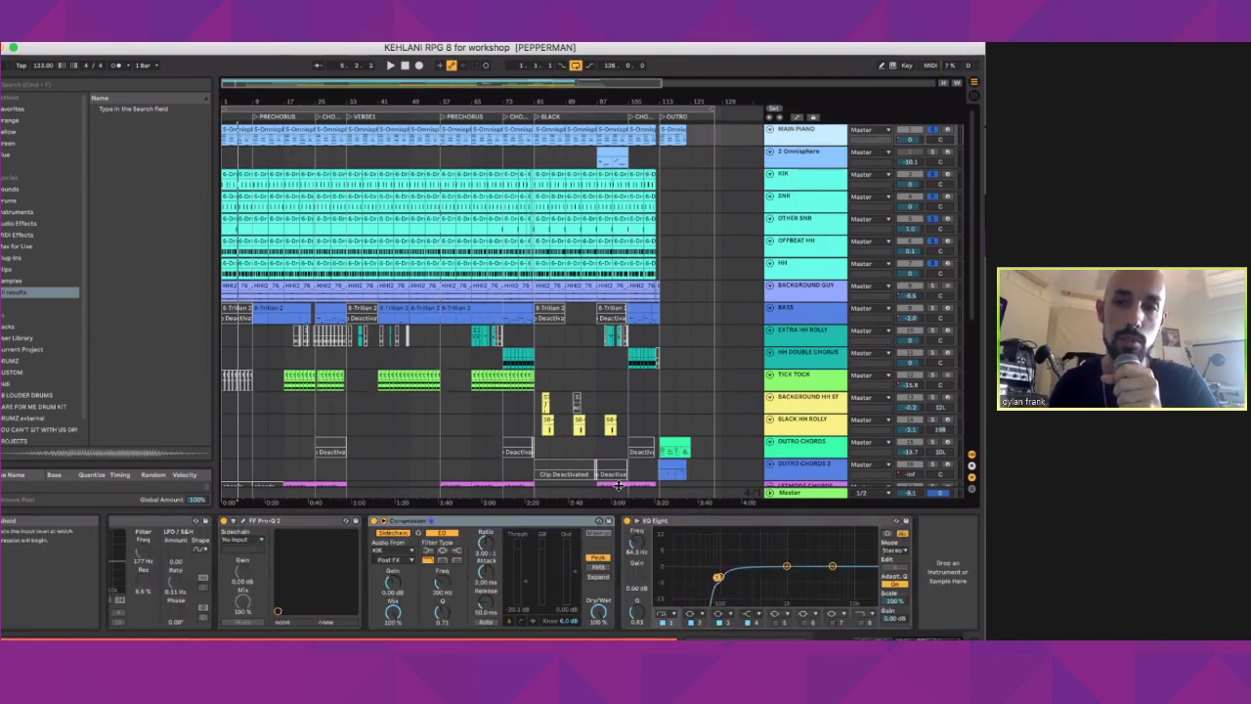
Step: Clear the existing solos and solo only KIK and MAIN PIANO
{"action": "left_click", "coordinate": [934, 177]}
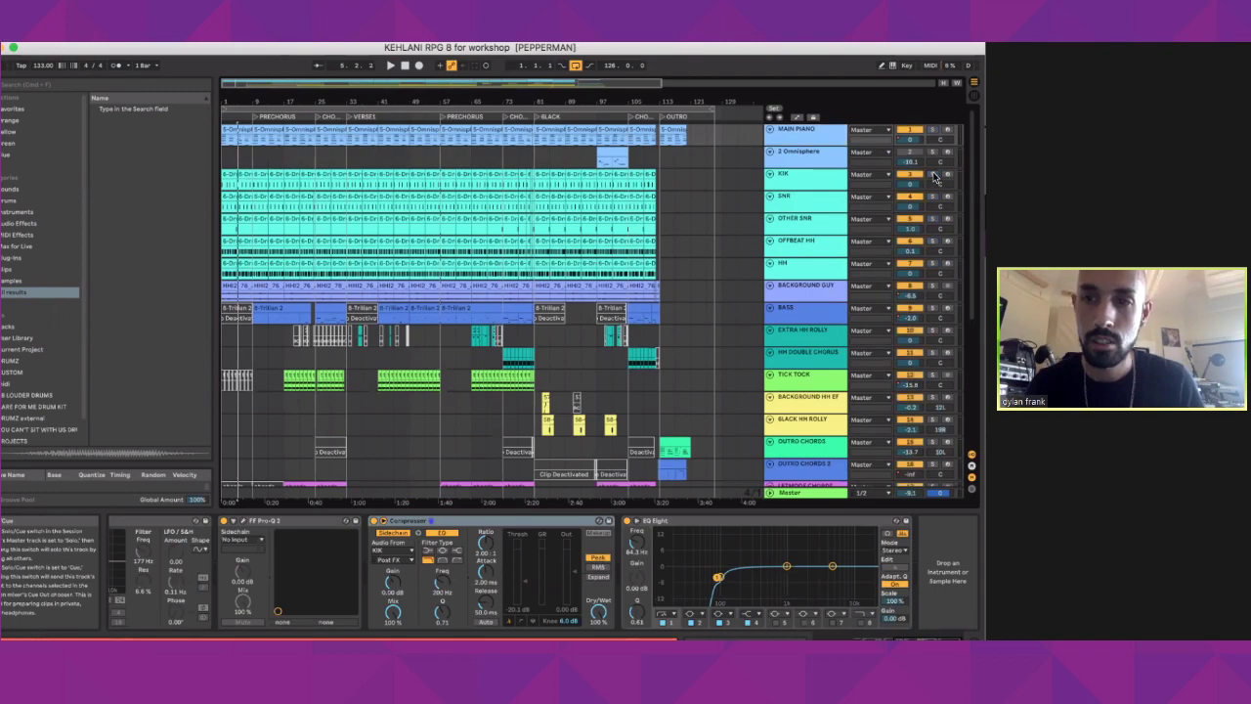
{"action": "left_click", "coordinate": [935, 177]}
{"action": "left_click", "coordinate": [933, 129]}
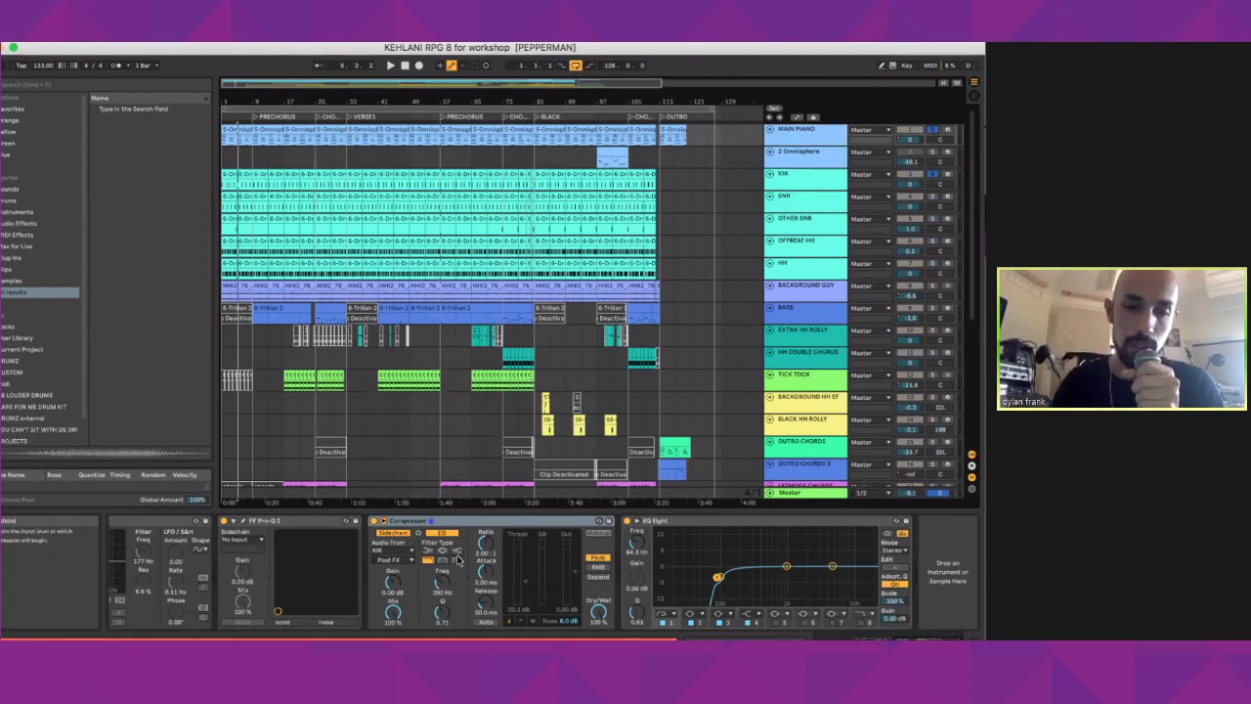
Step: Rebuild the sidechain on MAIN PIANO's Compressor by disabling and re-enabling it, choosing KIK as audio source and turning on its EQ
{"action": "left_click", "coordinate": [397, 526]}
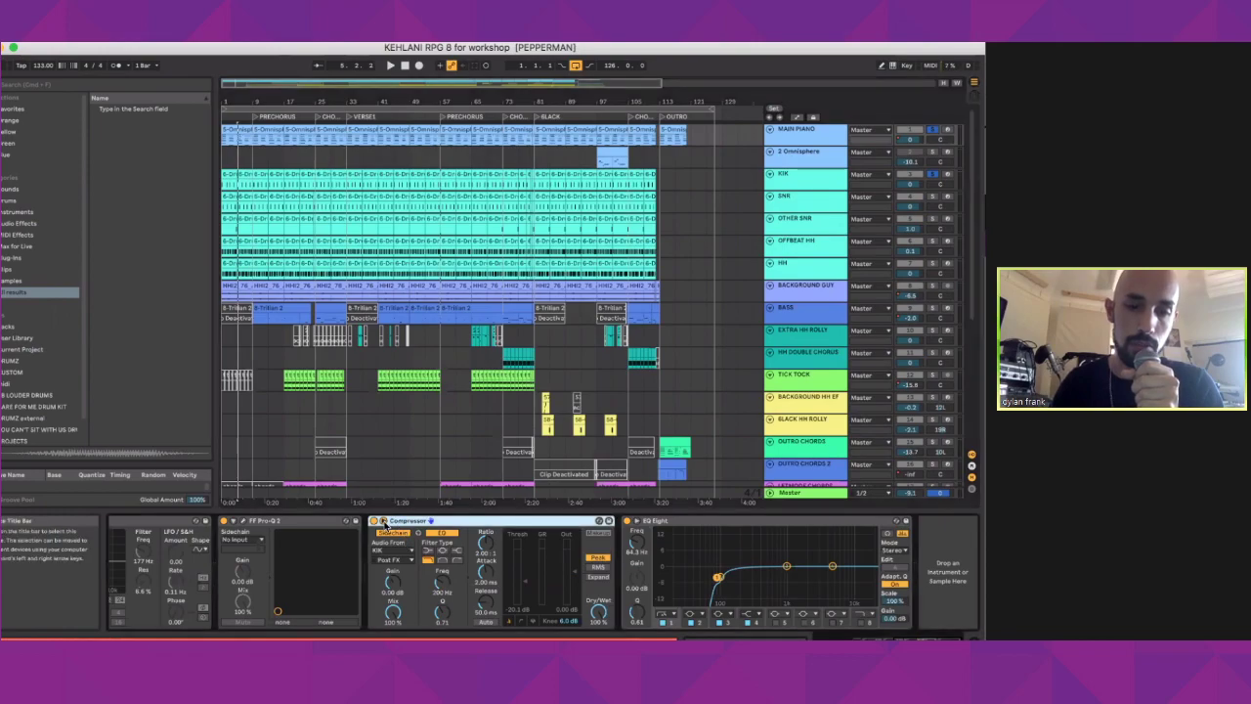
{"action": "left_click", "coordinate": [397, 531]}
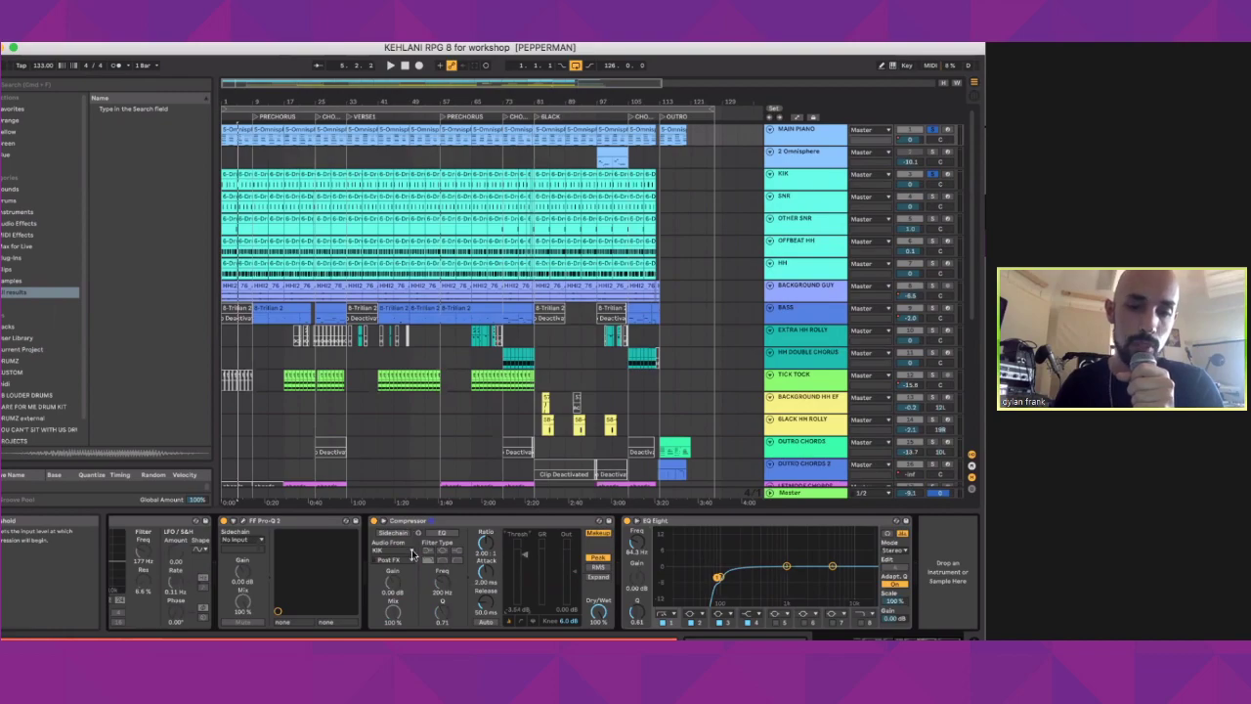
{"action": "left_click", "coordinate": [384, 523]}
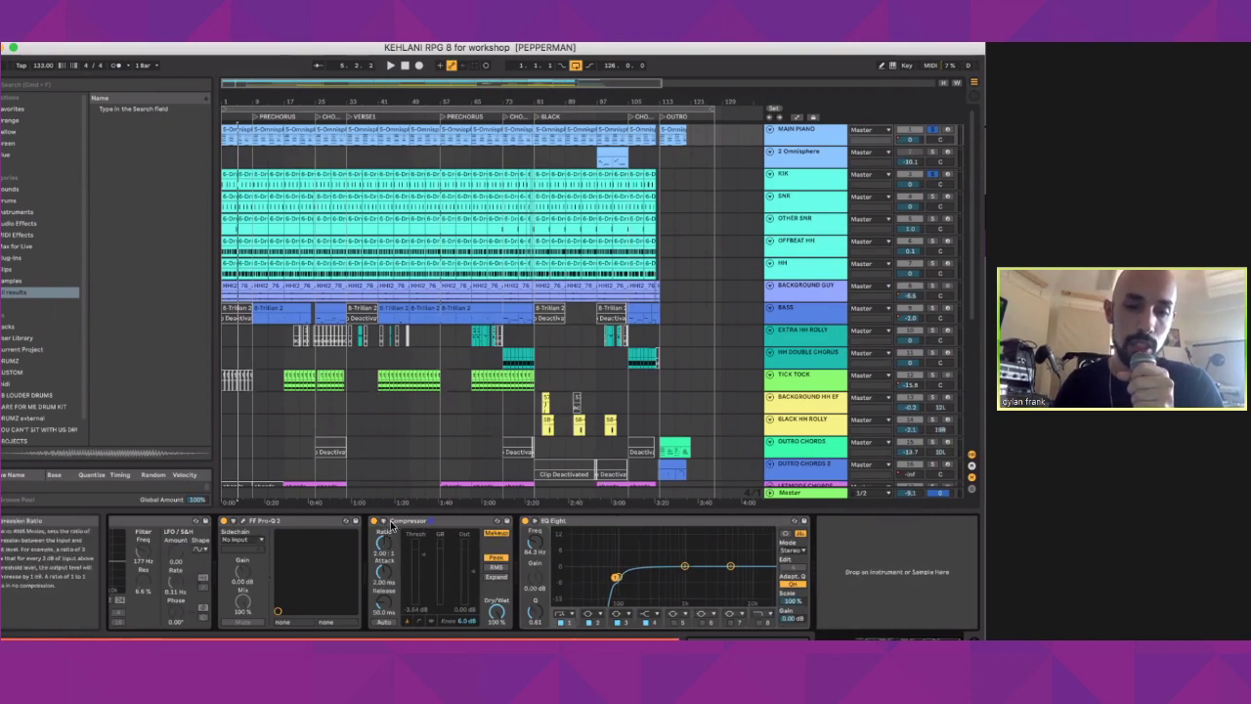
{"action": "left_click", "coordinate": [383, 523]}
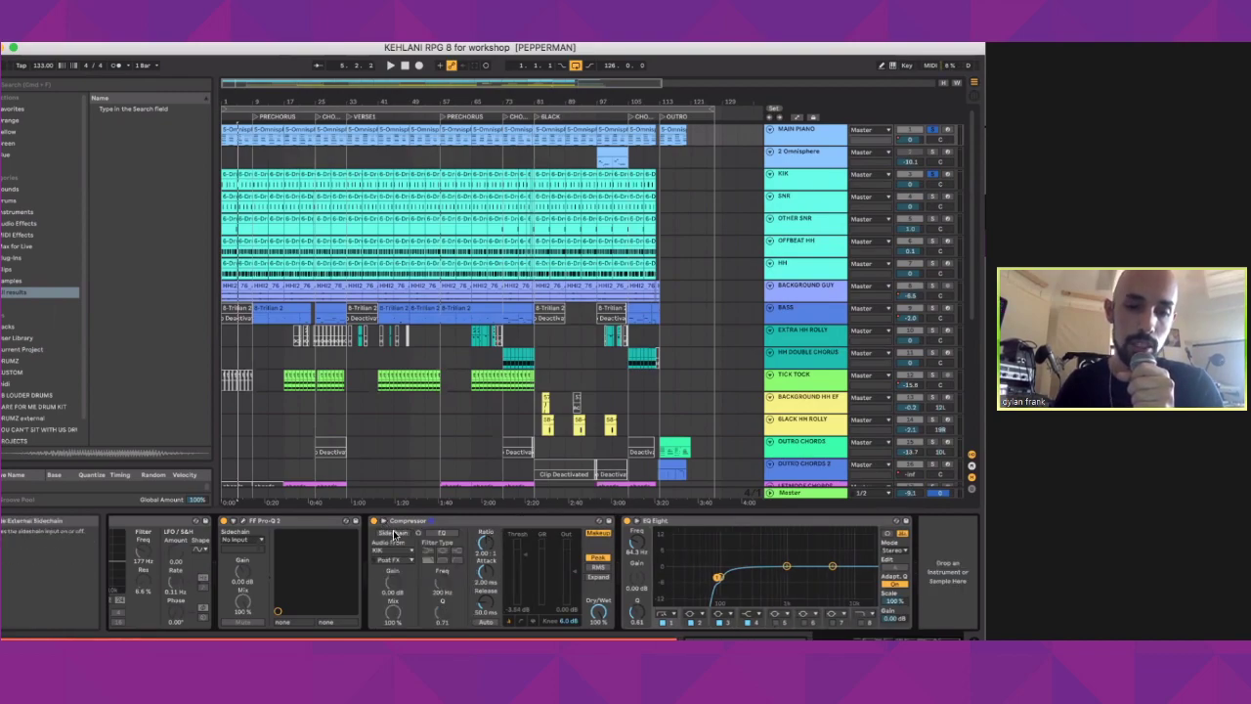
{"action": "left_click", "coordinate": [392, 533]}
{"action": "left_click", "coordinate": [395, 551]}
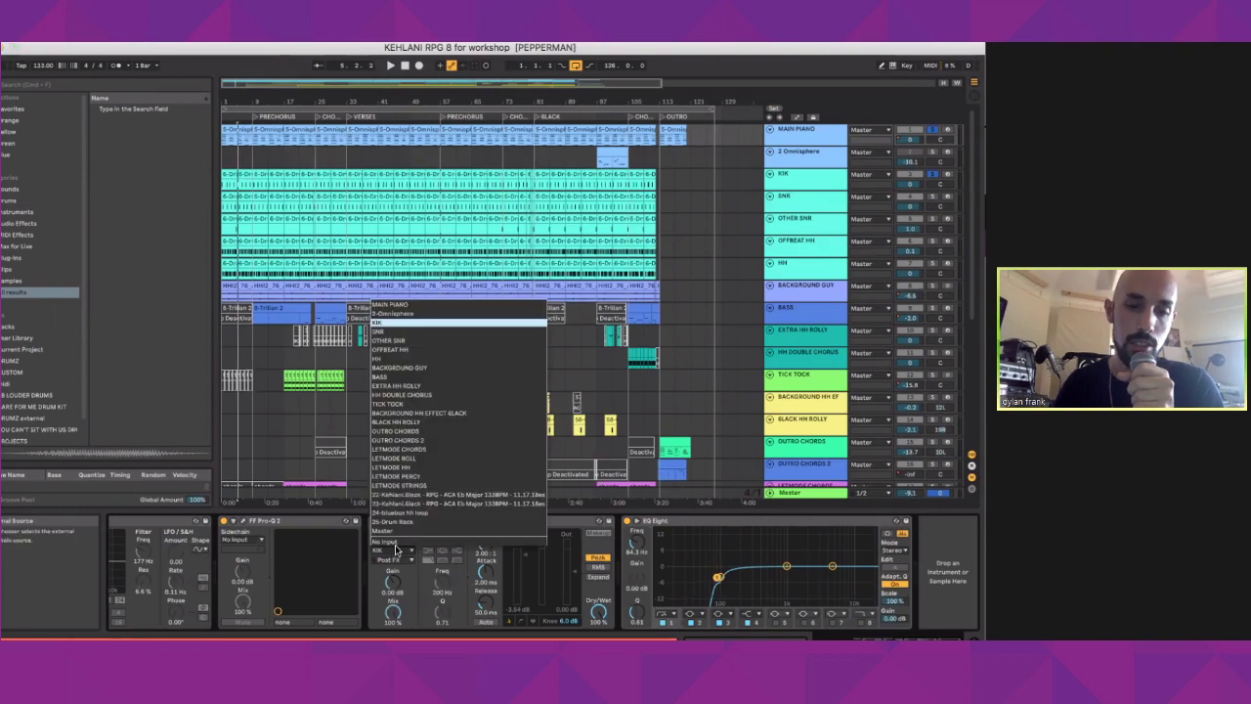
{"action": "left_click", "coordinate": [415, 324]}
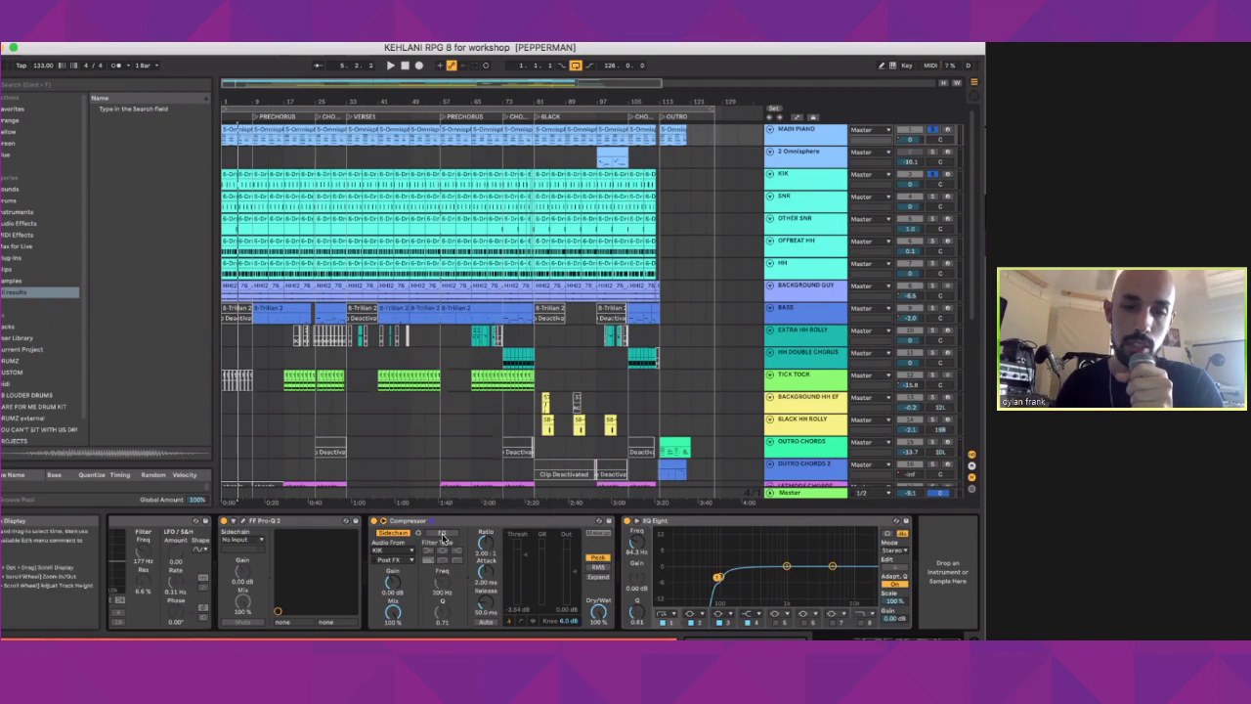
{"action": "left_click", "coordinate": [443, 533]}
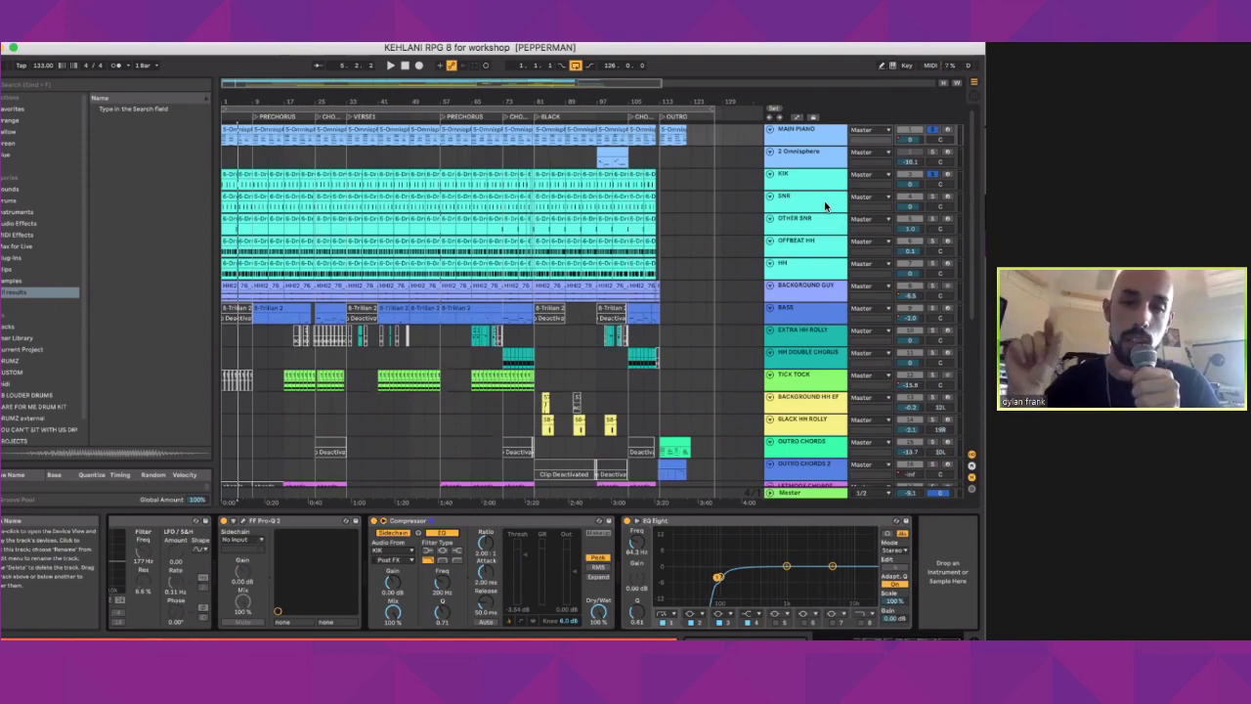
Step: Compare the high-pass and low-pass filter types in the Compressor's sidechain EQ and keep the low-pass type
{"action": "left_click", "coordinate": [456, 561]}
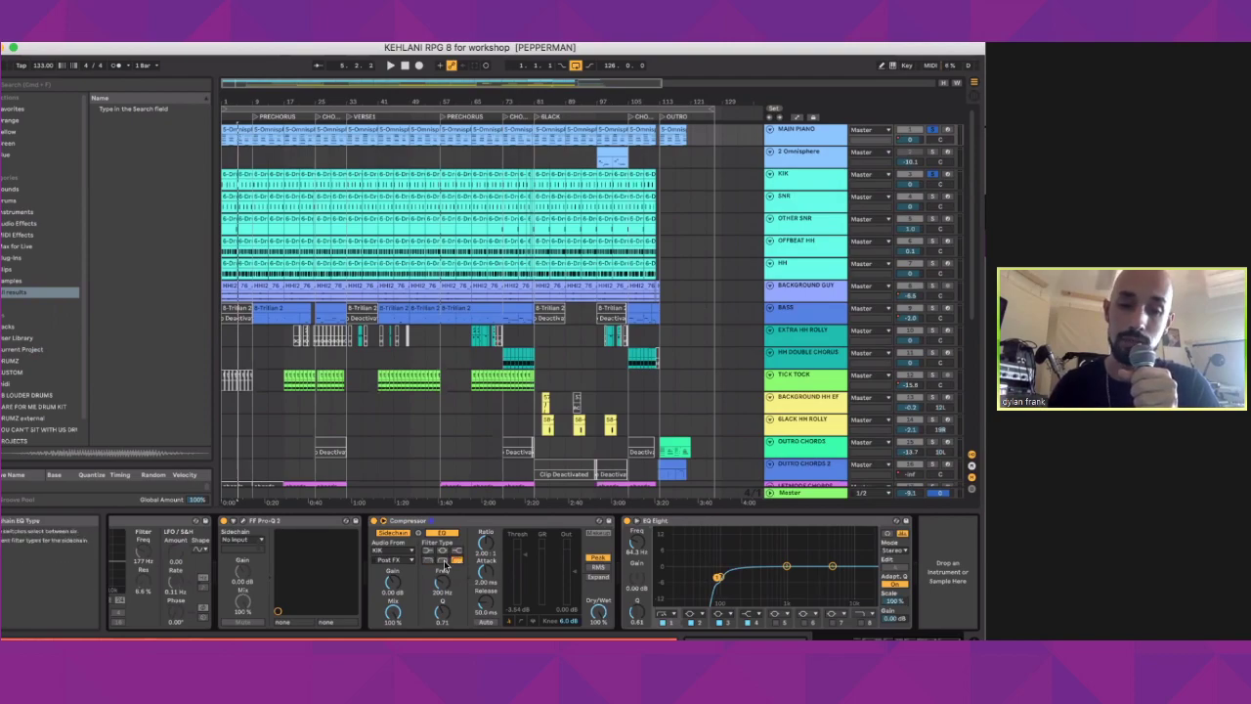
{"action": "left_click", "coordinate": [427, 561]}
{"action": "left_click", "coordinate": [457, 561]}
{"action": "left_click", "coordinate": [427, 561]}
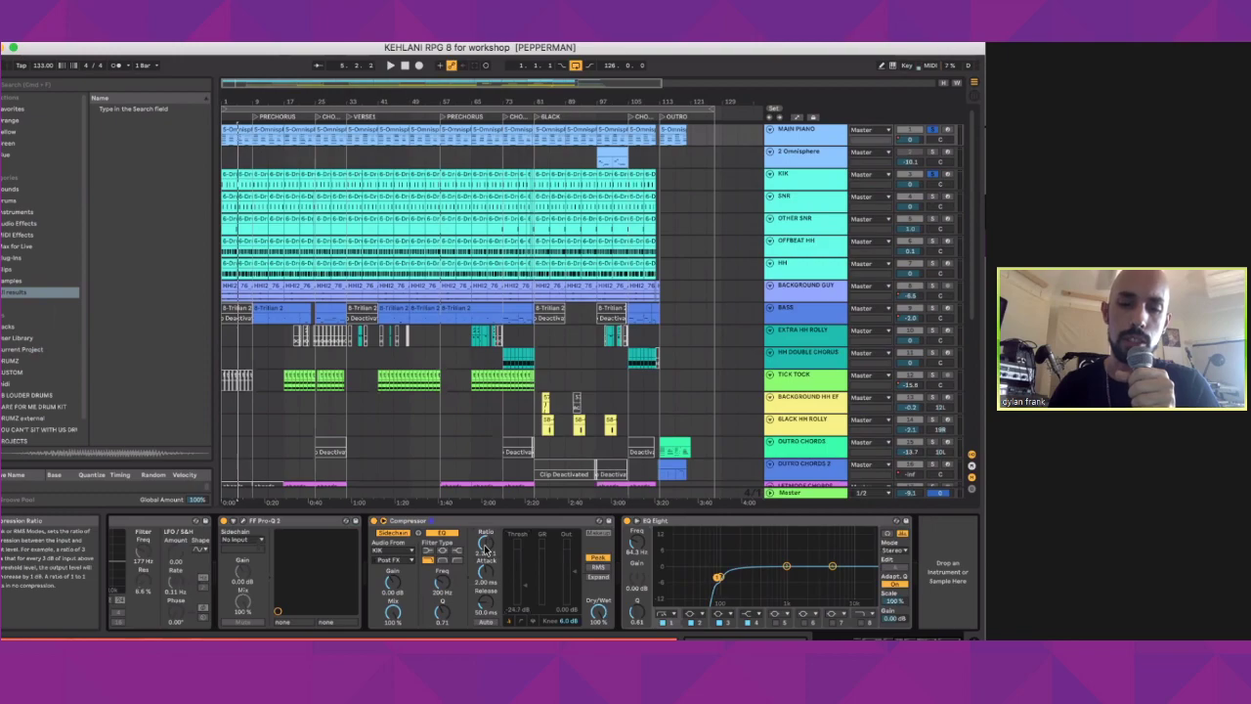
Step: Adjust the Compressor's attack and set its release to about 27.7 ms
{"action": "left_click_drag", "start_coordinate": [485, 573], "coordinate": [486, 557]}
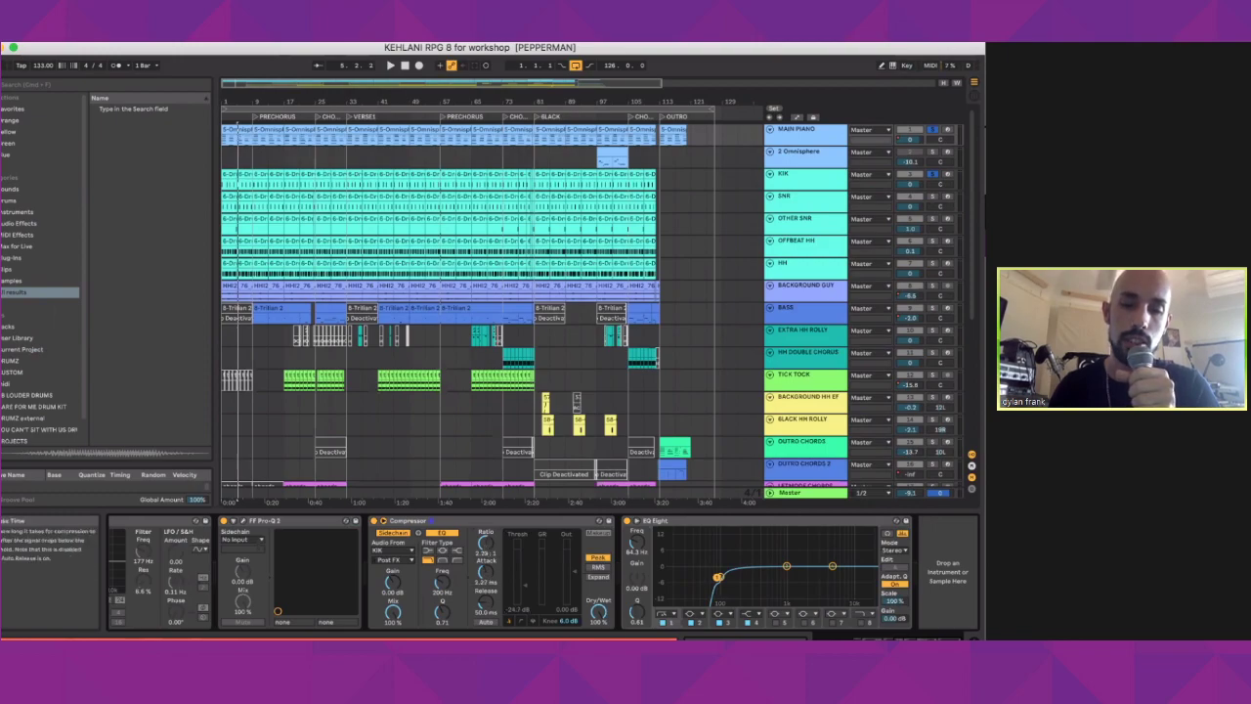
{"action": "left_click_drag", "start_coordinate": [487, 601], "coordinate": [486, 610]}
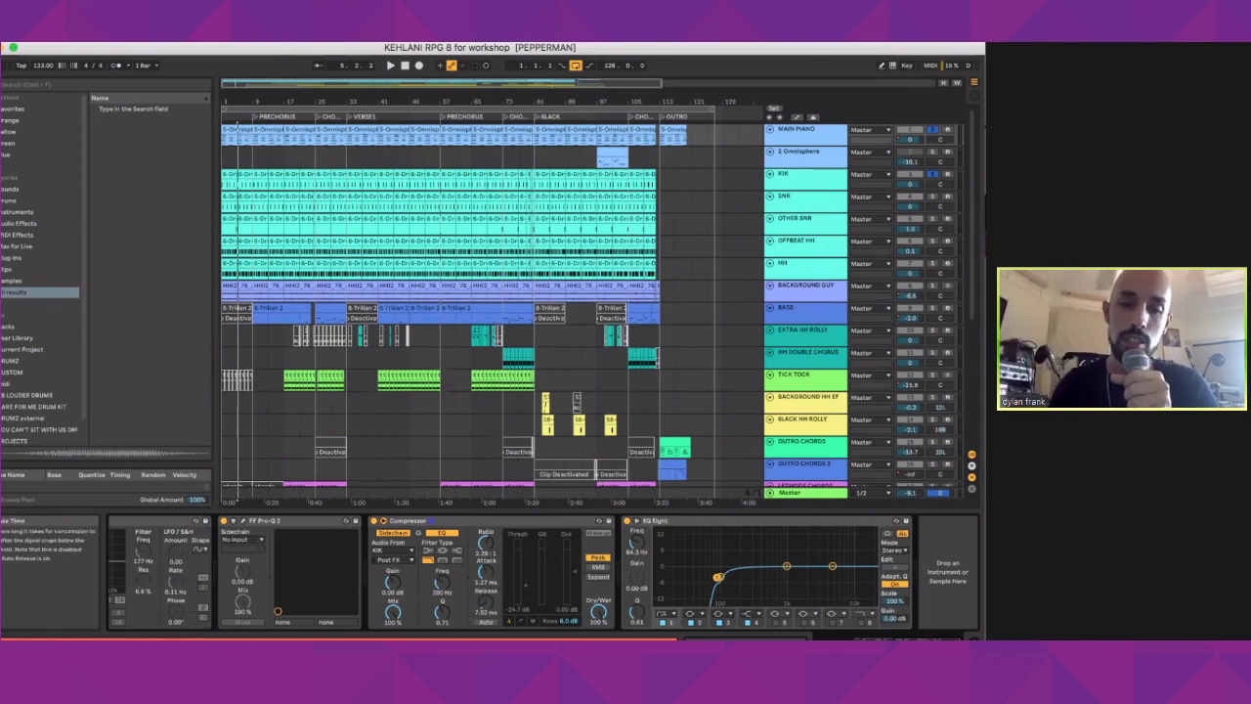
{"action": "left_click_drag", "start_coordinate": [486, 600], "coordinate": [486, 586]}
Step: Play MAIN PIANO with KIK to hear the sidechain, and play again with SNR, OTHER SNR, OFFBEAT HH and HH added to the solo
{"action": "key", "text": "space"}
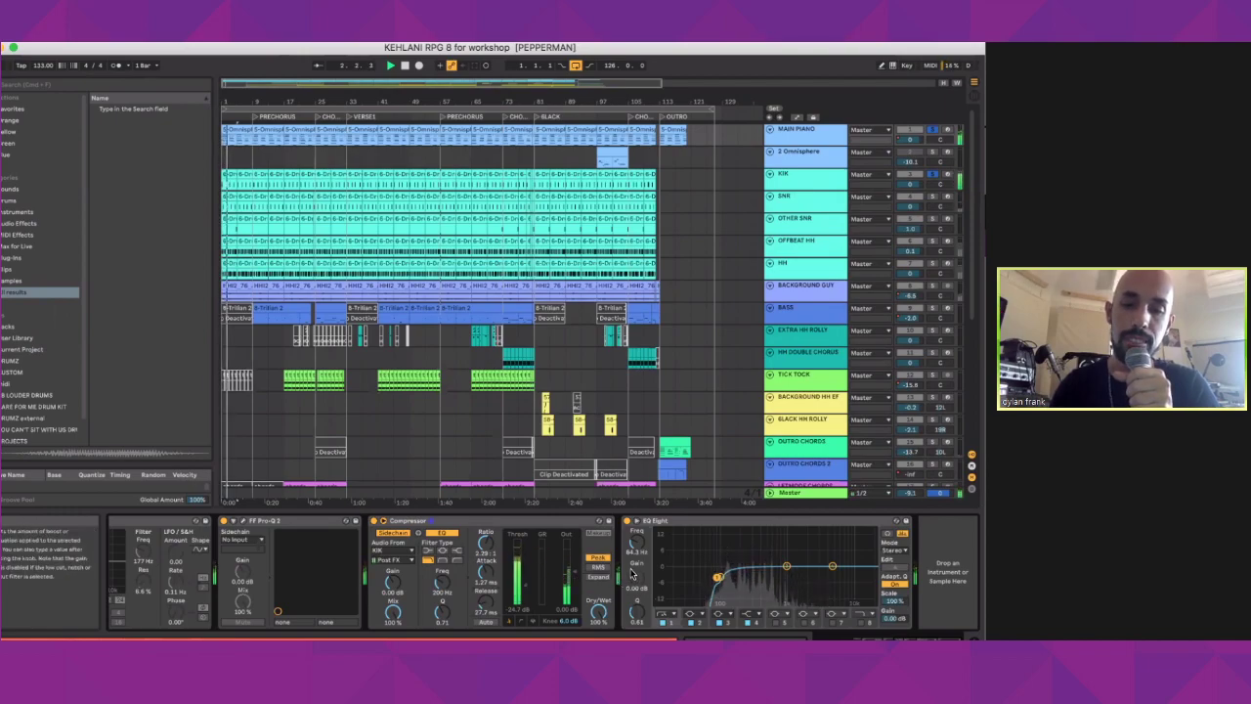
{"action": "key", "text": "space"}
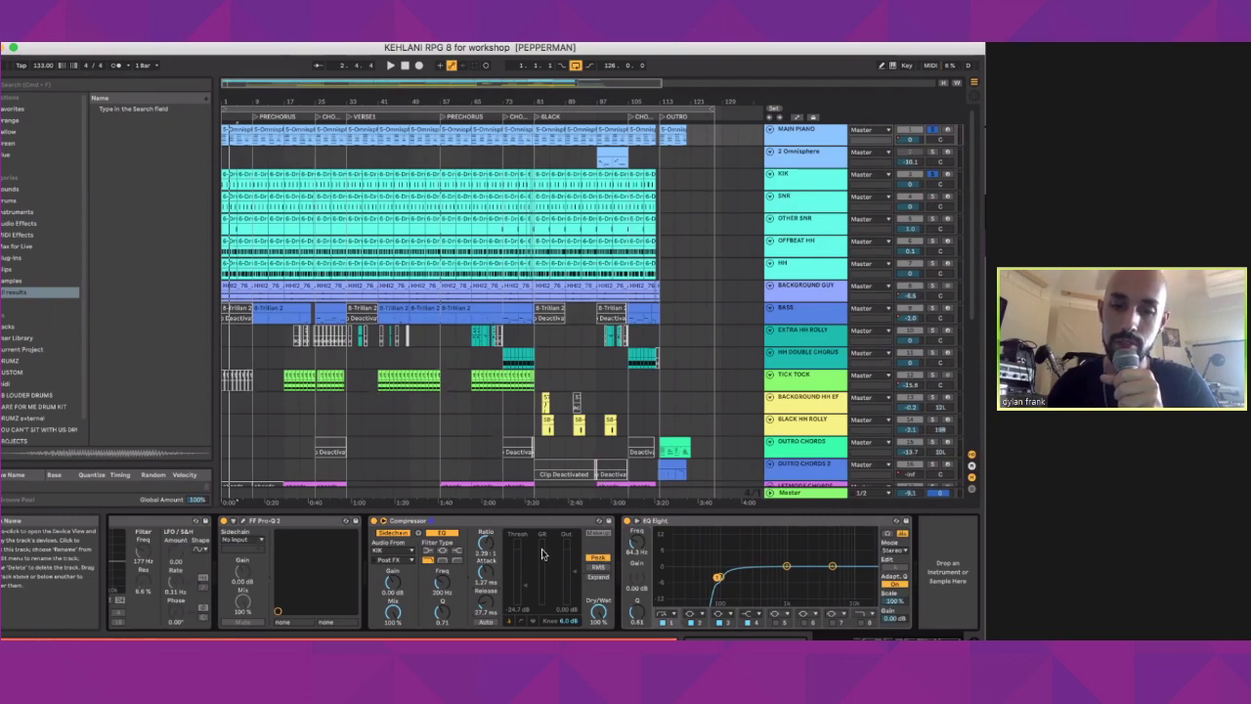
{"action": "key", "text": "space"}
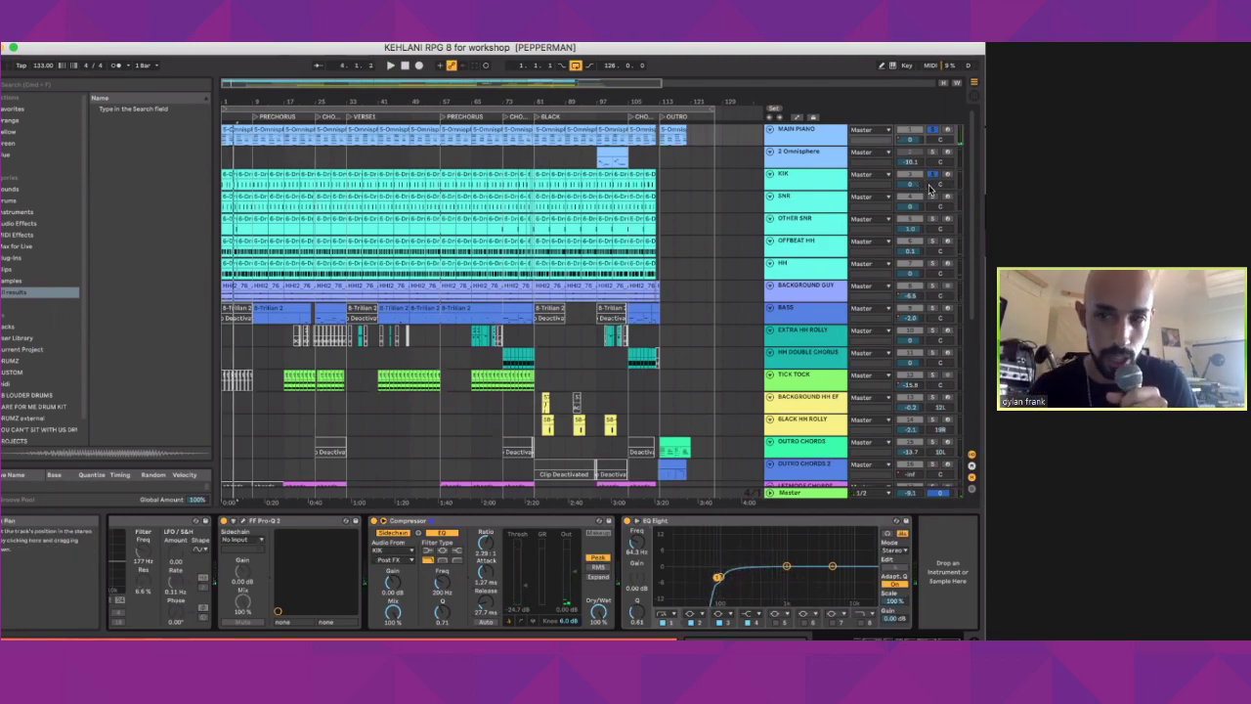
{"action": "left_click", "coordinate": [933, 240]}
{"action": "key", "text": "space"}
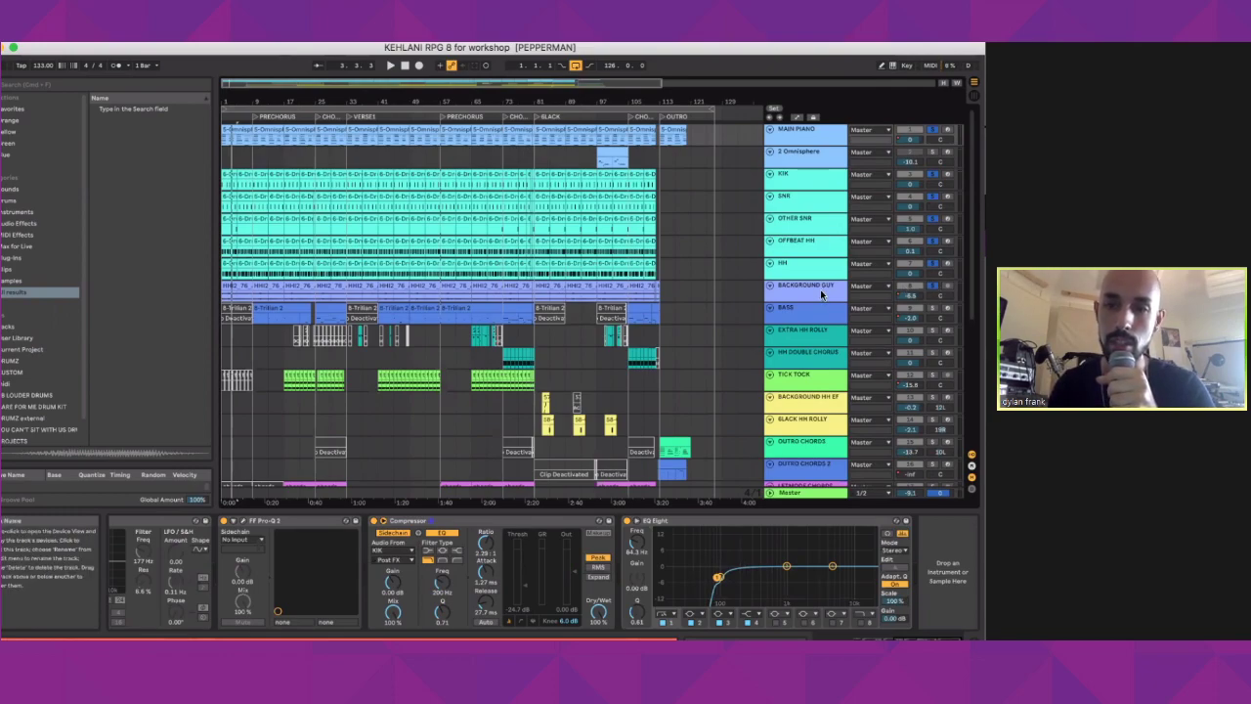
Step: Play BACKGROUND GUY alone in solo and lower the Master volume to -9.0 dB
{"action": "left_click", "coordinate": [930, 290]}
{"action": "left_click", "coordinate": [931, 289]}
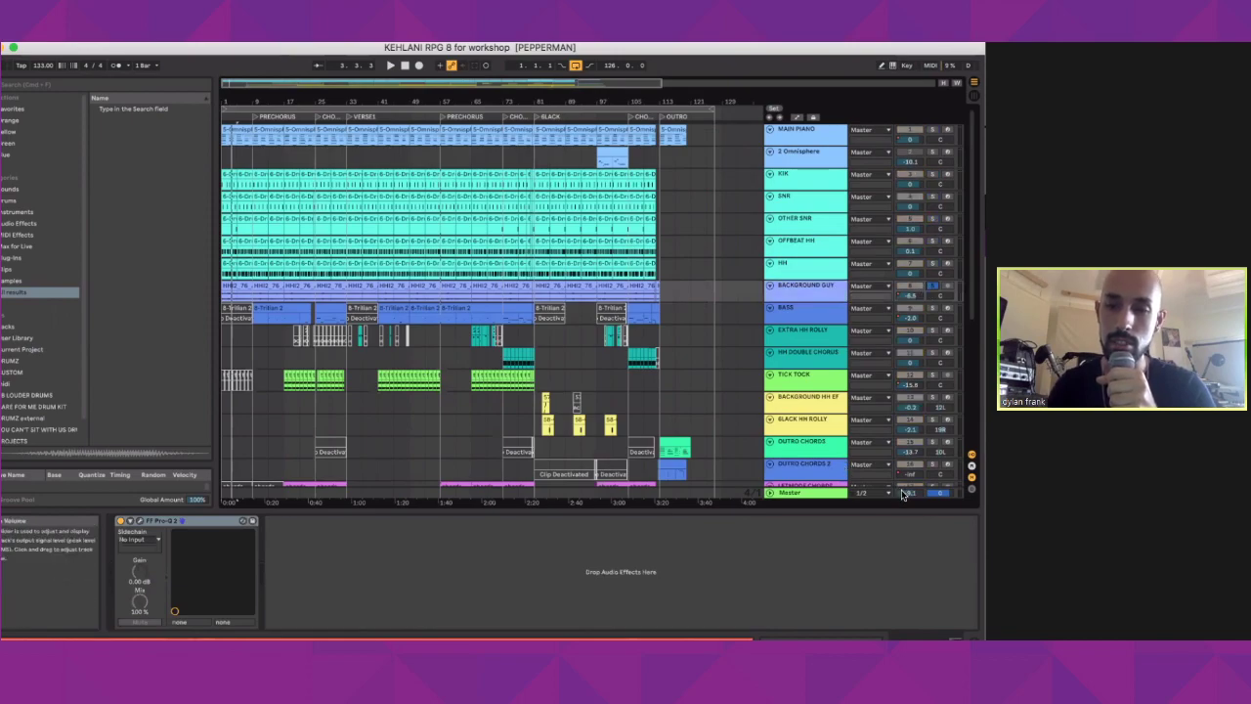
{"action": "key", "text": "space"}
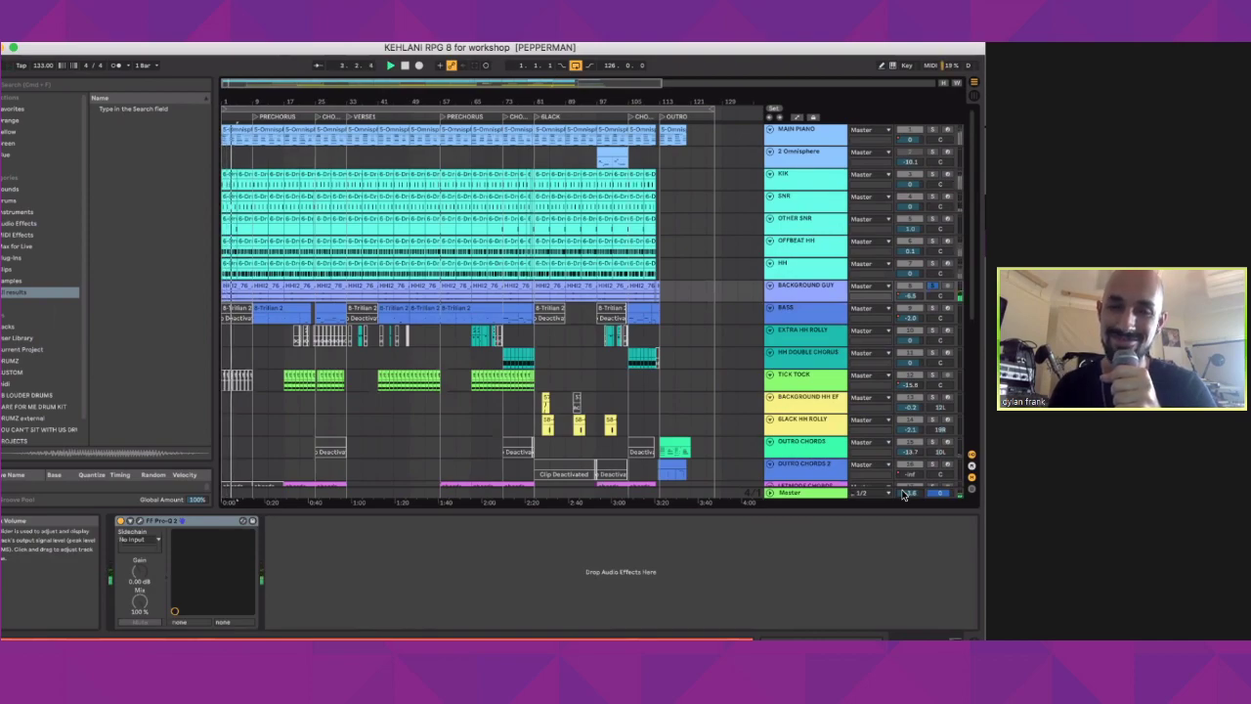
{"action": "left_click", "coordinate": [817, 295]}
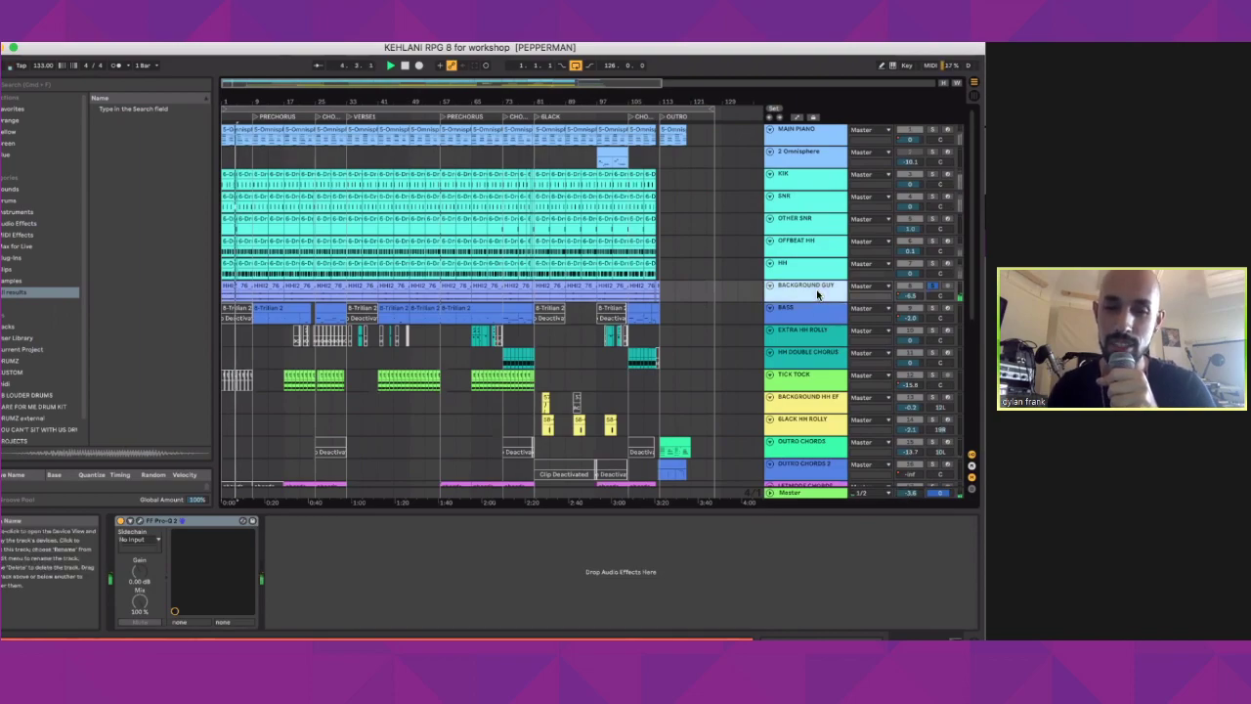
{"action": "key", "text": "space"}
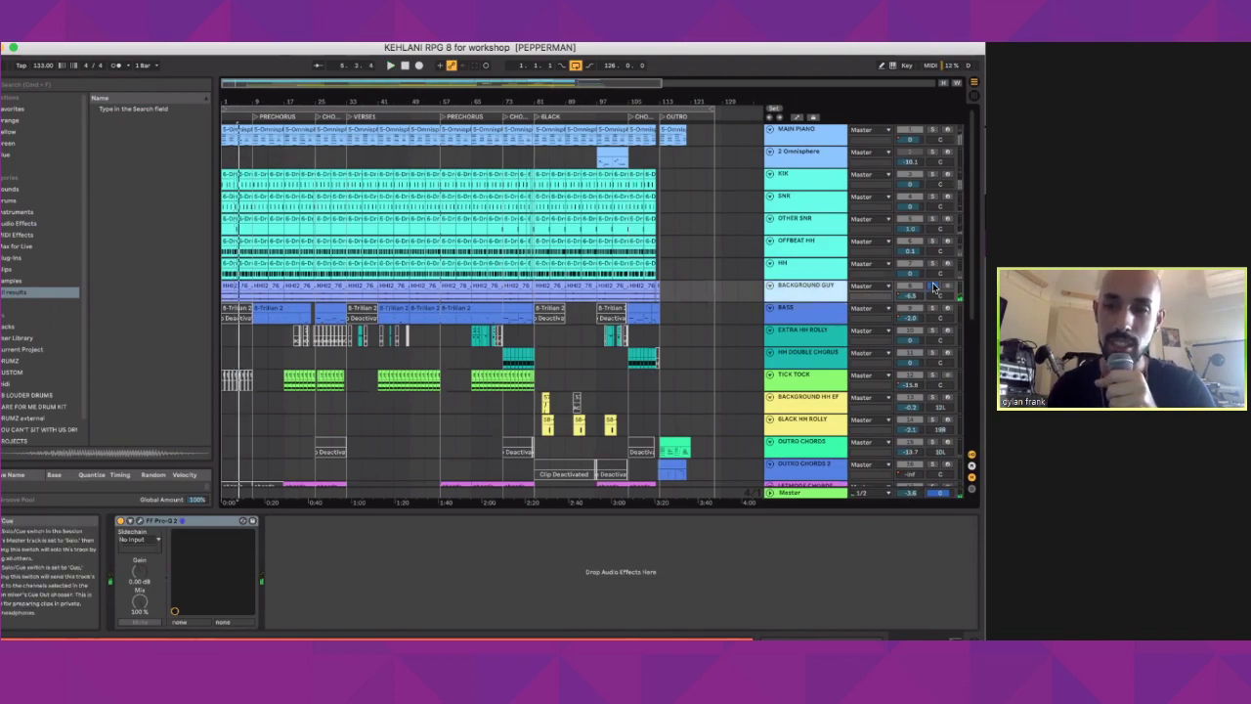
{"action": "left_click_drag", "start_coordinate": [910, 495], "coordinate": [909, 528]}
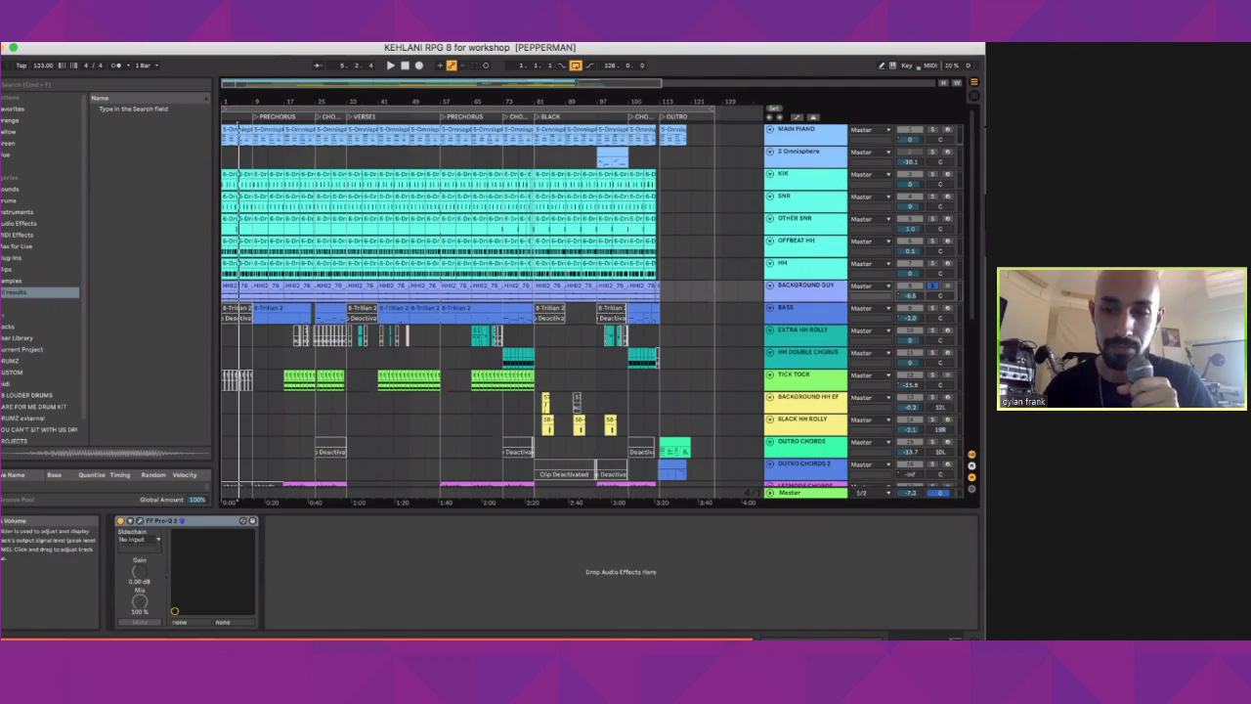
Step: Solo MAIN PIANO and the five drum tracks with BACKGROUND GUY, play them, and play again from the first chorus with its BASS clip selected
{"action": "left_click", "coordinate": [933, 130]}
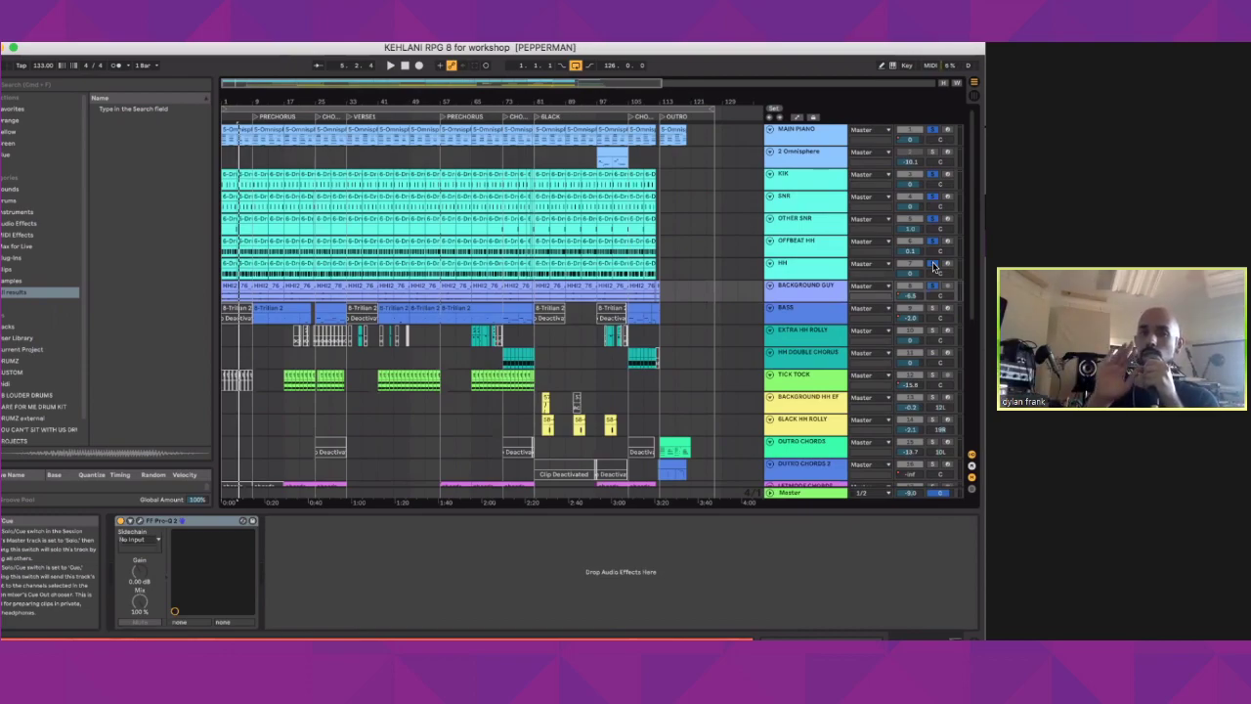
{"action": "key", "text": "space"}
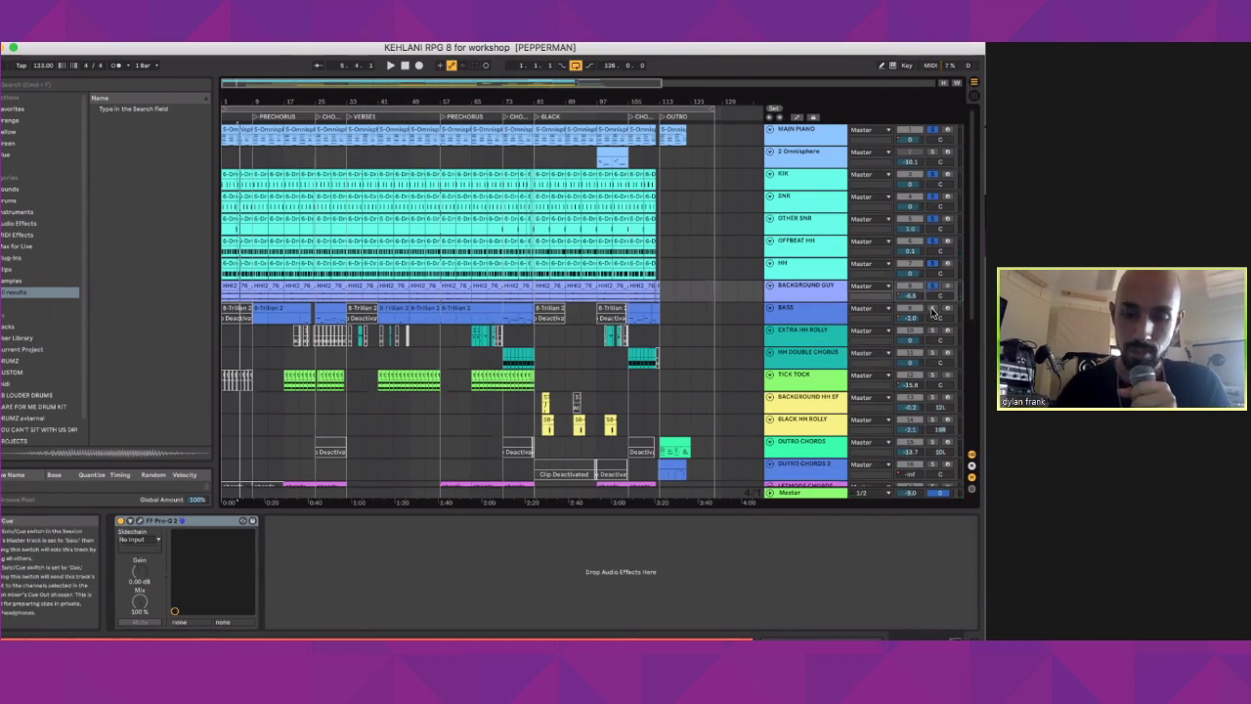
{"action": "left_click", "coordinate": [342, 318]}
{"action": "key", "text": "space"}
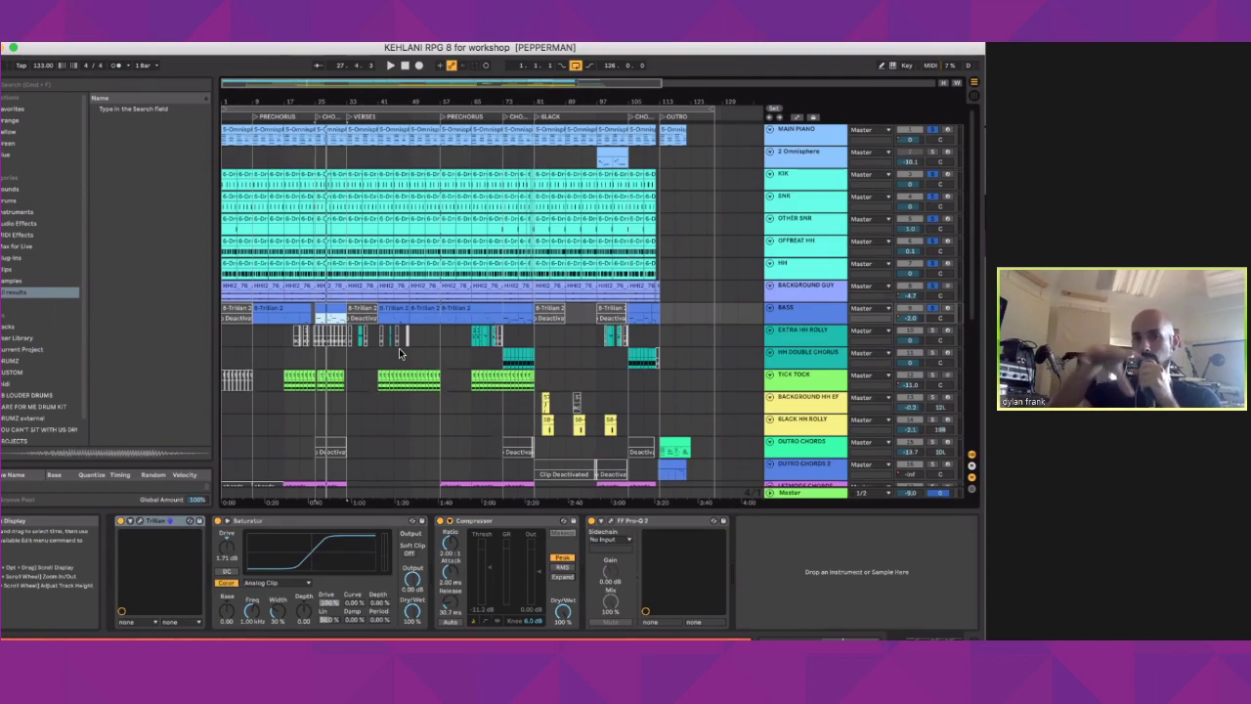
Step: Open the first chorus clips of MAIN PIANO and BASS in the note editor and examine how the bass notes relate to the chords
{"action": "double_click", "coordinate": [329, 130]}
{"action": "double_click", "coordinate": [345, 498]}
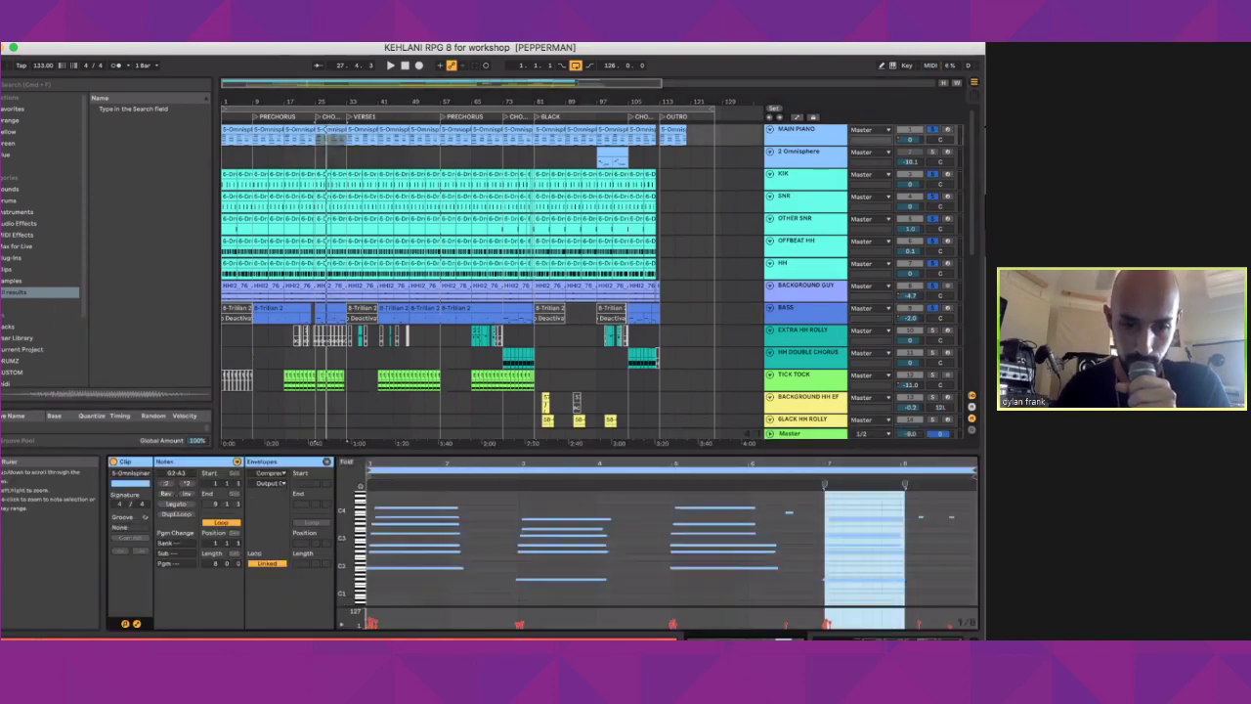
{"action": "left_click_drag", "start_coordinate": [360, 528], "coordinate": [358, 524]}
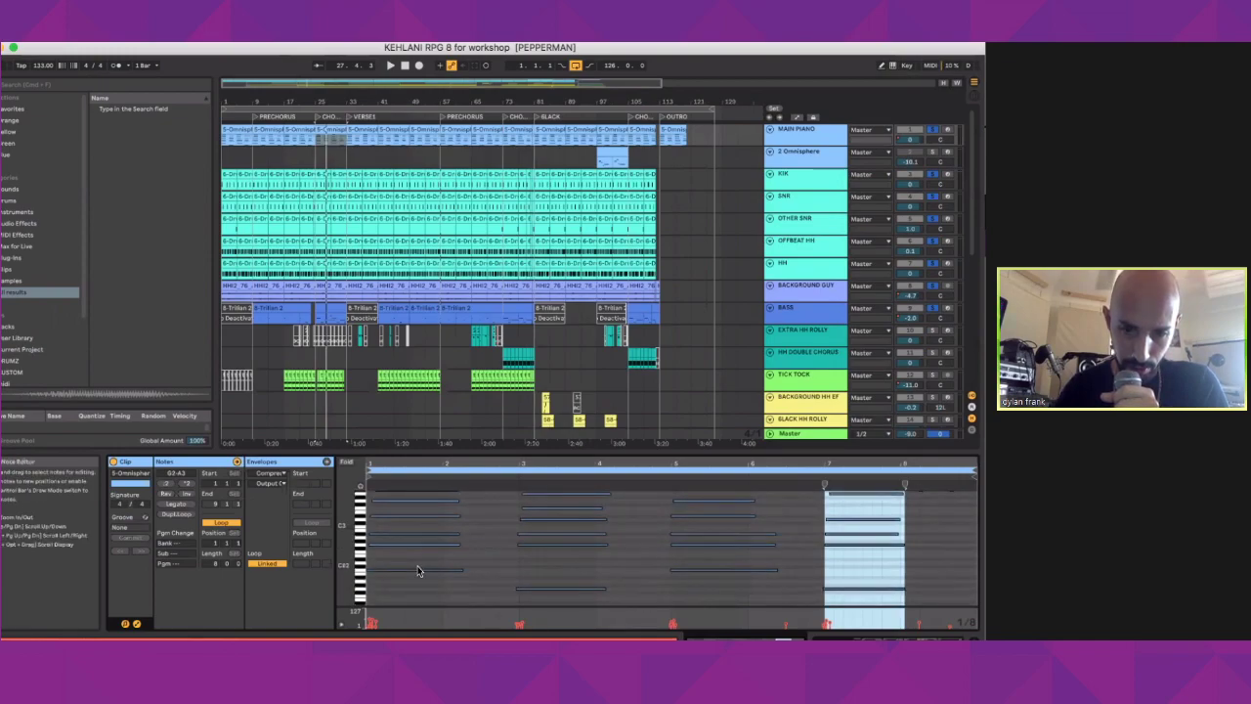
{"action": "scroll", "coordinate": [417, 571], "scroll_direction": "down", "scroll_amount": 2}
{"action": "scroll", "coordinate": [417, 571], "scroll_direction": "up", "scroll_amount": 2}
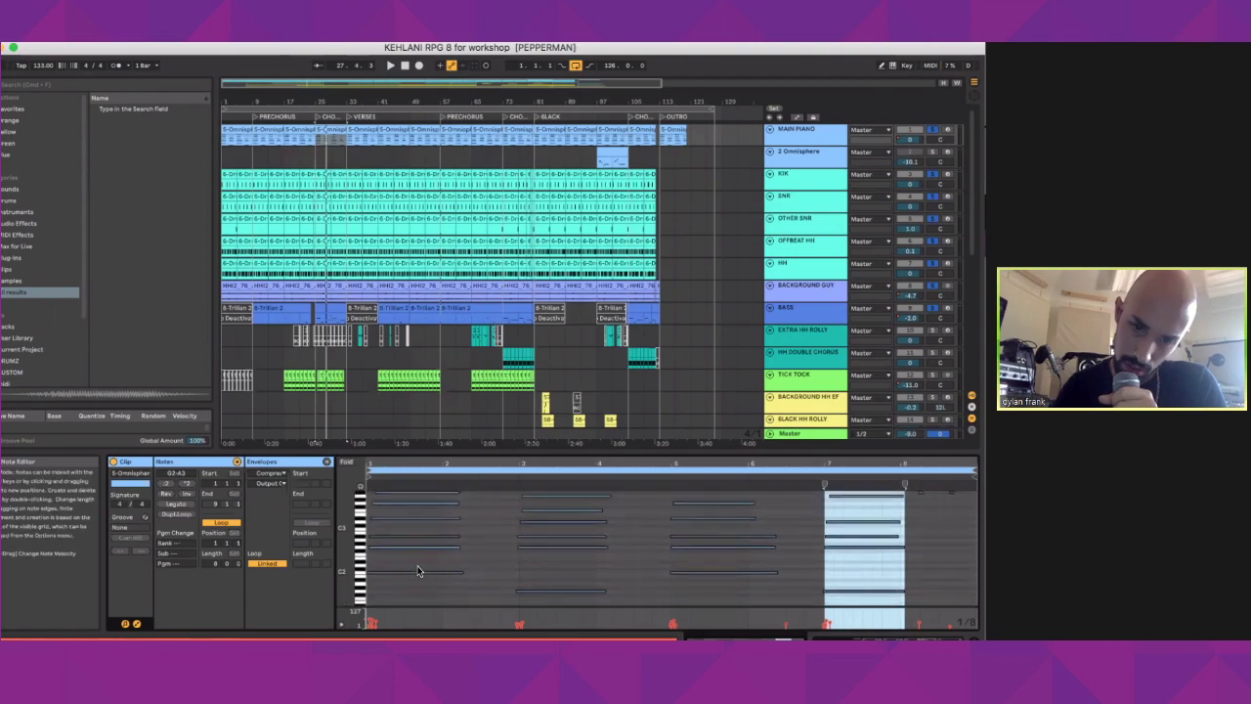
{"action": "scroll", "coordinate": [418, 570], "scroll_direction": "down", "scroll_amount": 1}
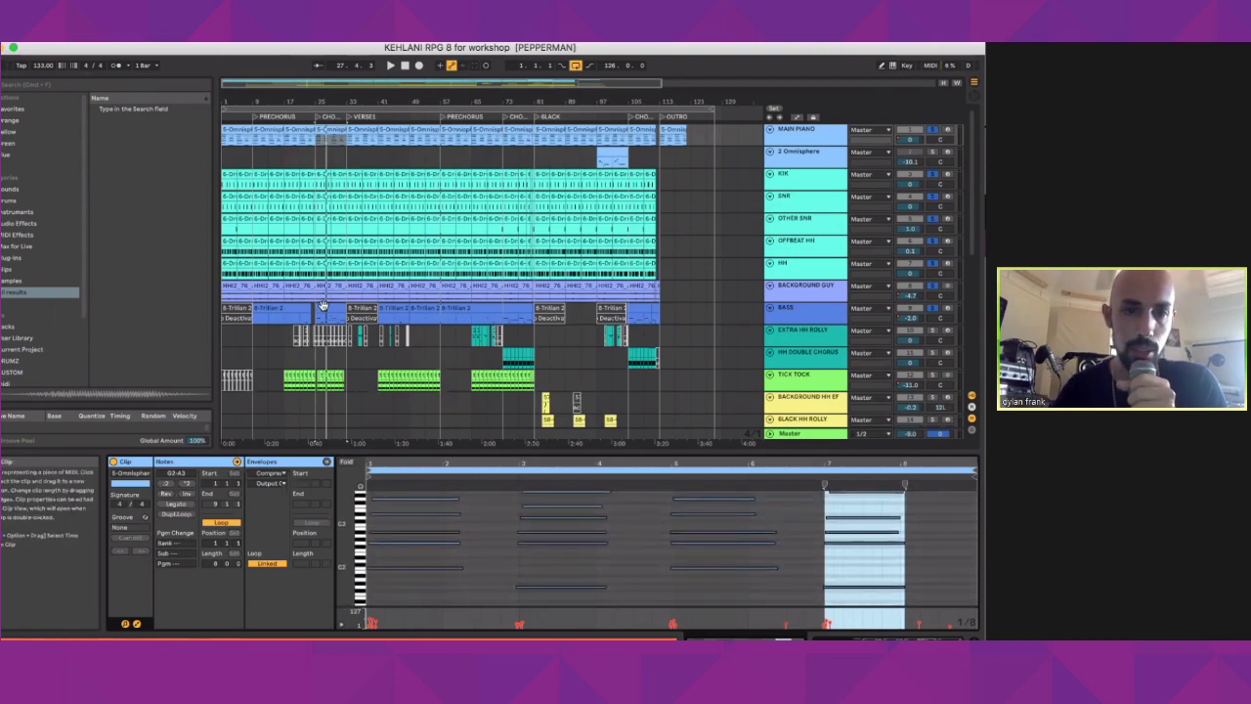
{"action": "scroll", "coordinate": [446, 506], "scroll_direction": "right", "scroll_amount": 5}
{"action": "scroll", "coordinate": [446, 506], "scroll_direction": "down", "scroll_amount": 3}
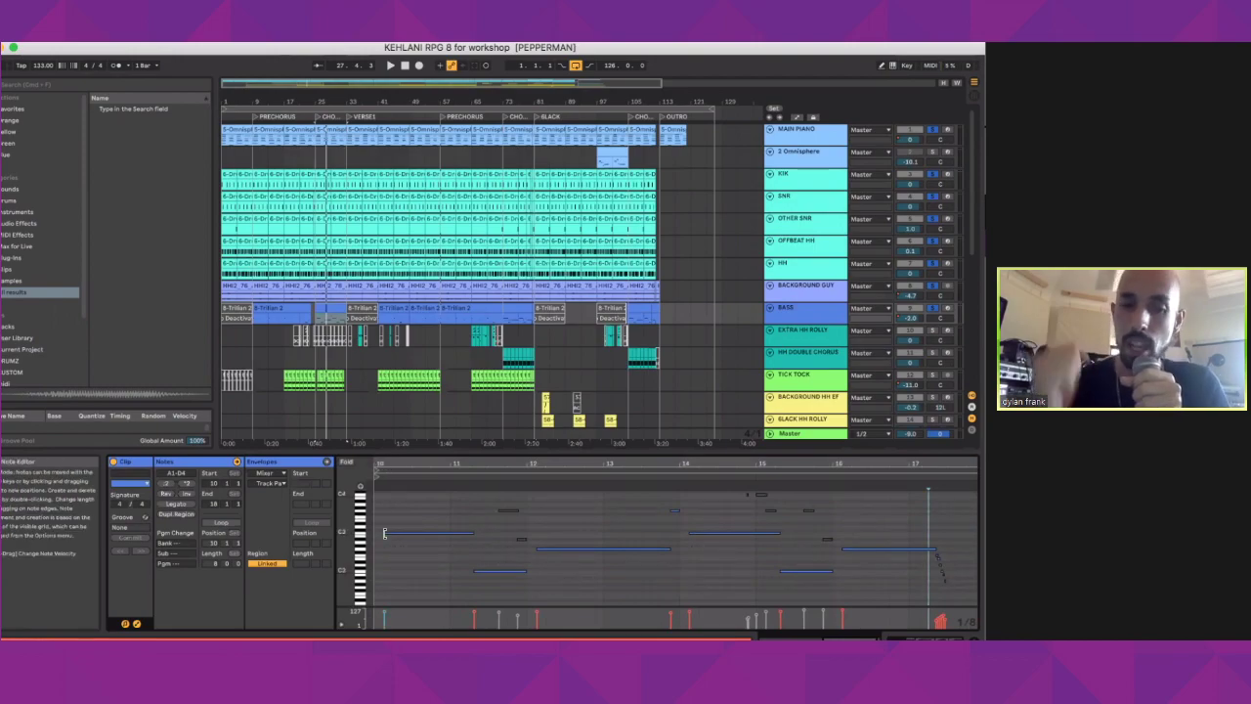
Step: Play the soloed tracks from the first chorus, and play again from the BASS clip in the second chorus
{"action": "key", "text": "space"}
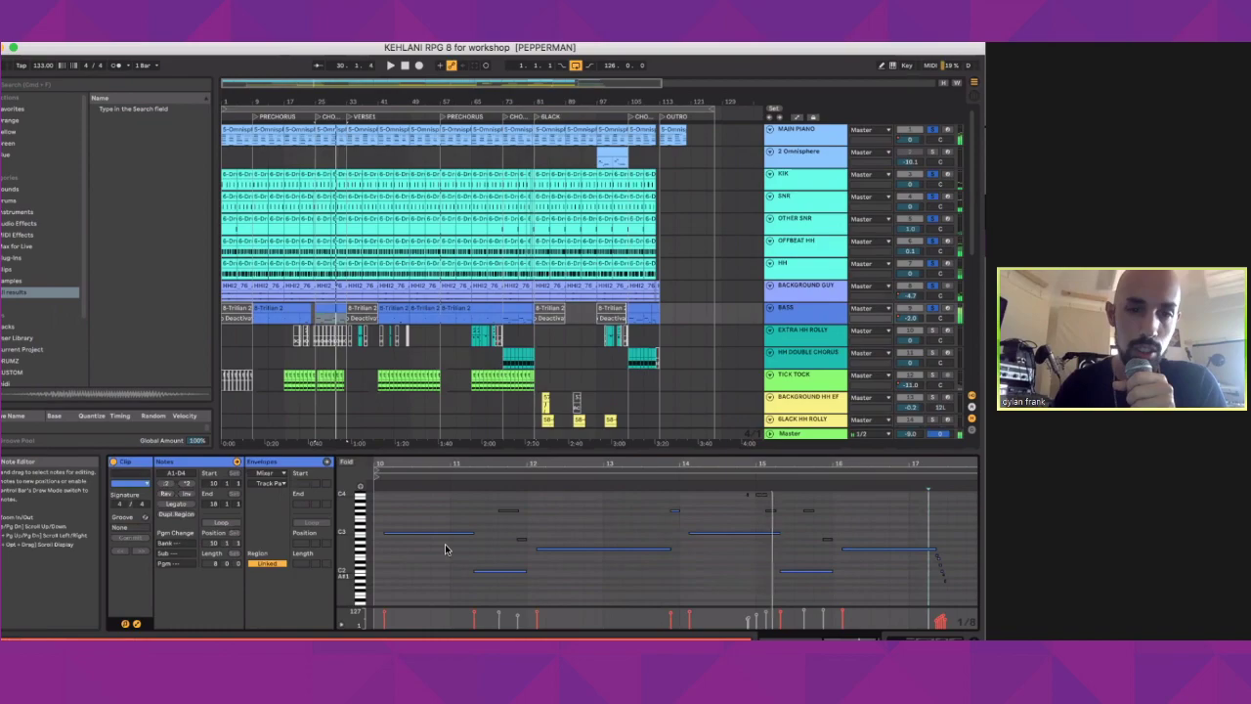
{"action": "left_click", "coordinate": [521, 313]}
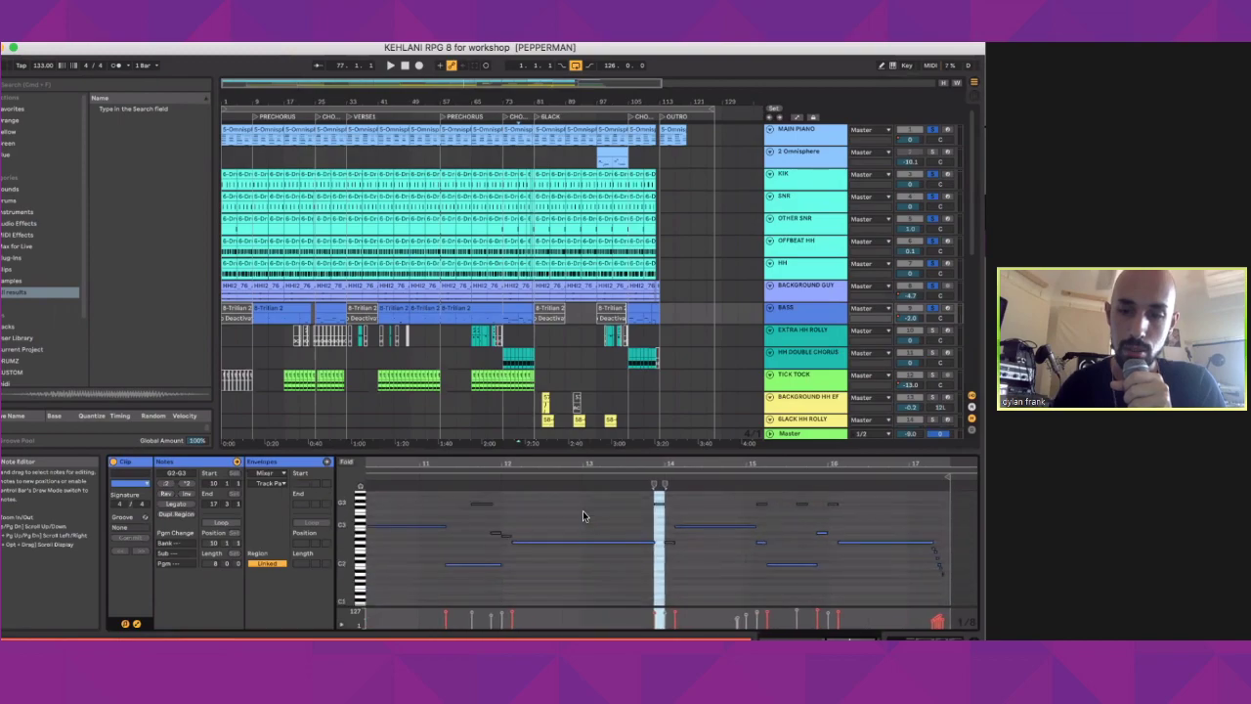
{"action": "key", "text": "space"}
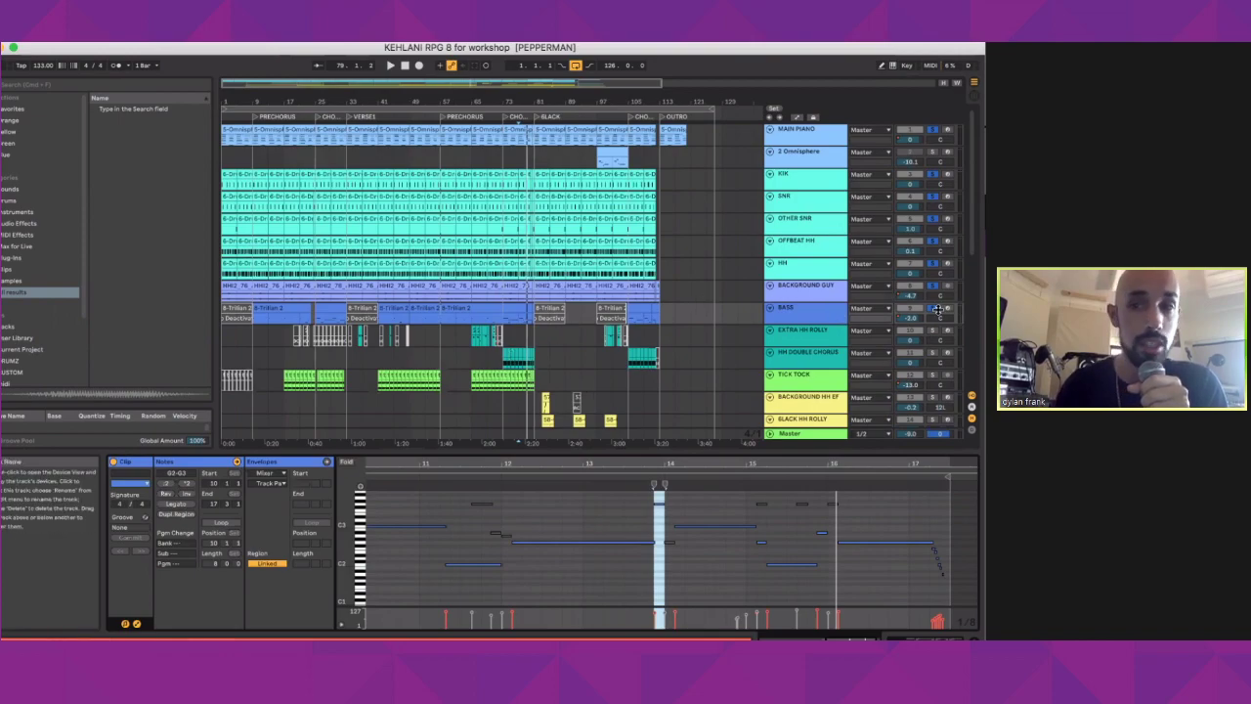
Step: Open the second chorus clip of HH DOUBLE CHORUS, and delete the 25 Drum Rack and 24 bluebox hh loop tracks
{"action": "scroll", "coordinate": [557, 289], "scroll_direction": "down", "scroll_amount": 3}
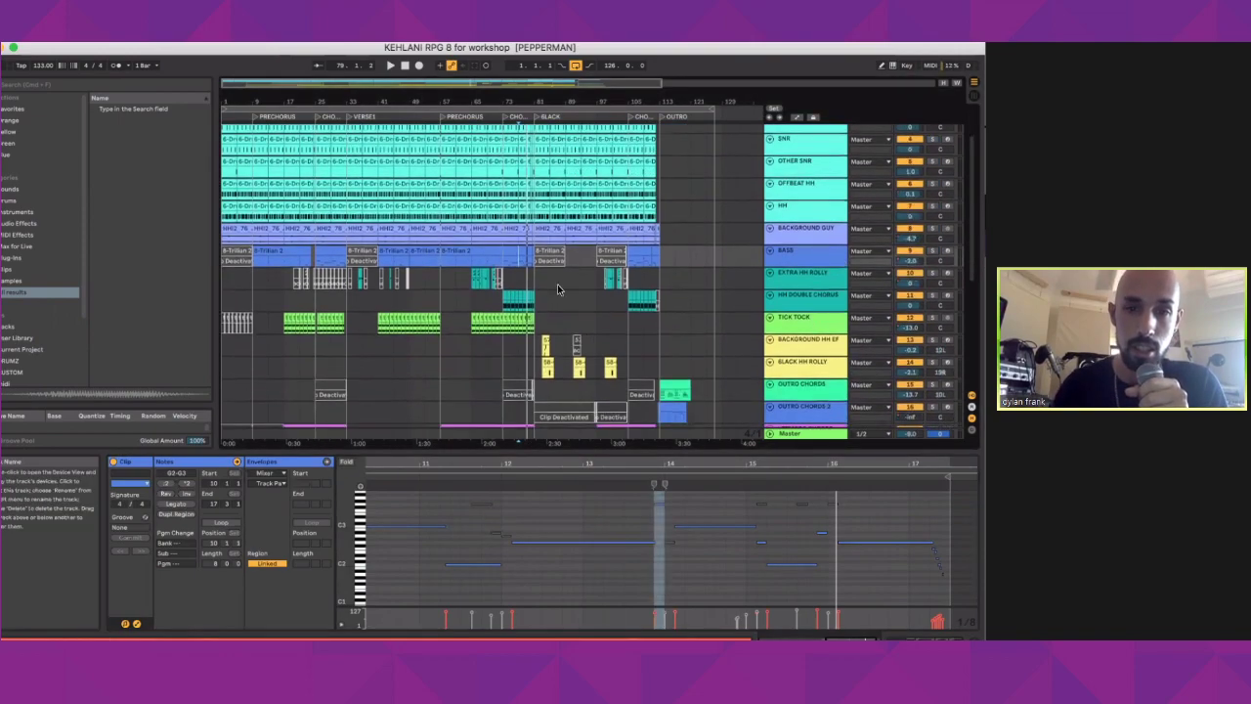
{"action": "left_click", "coordinate": [506, 295]}
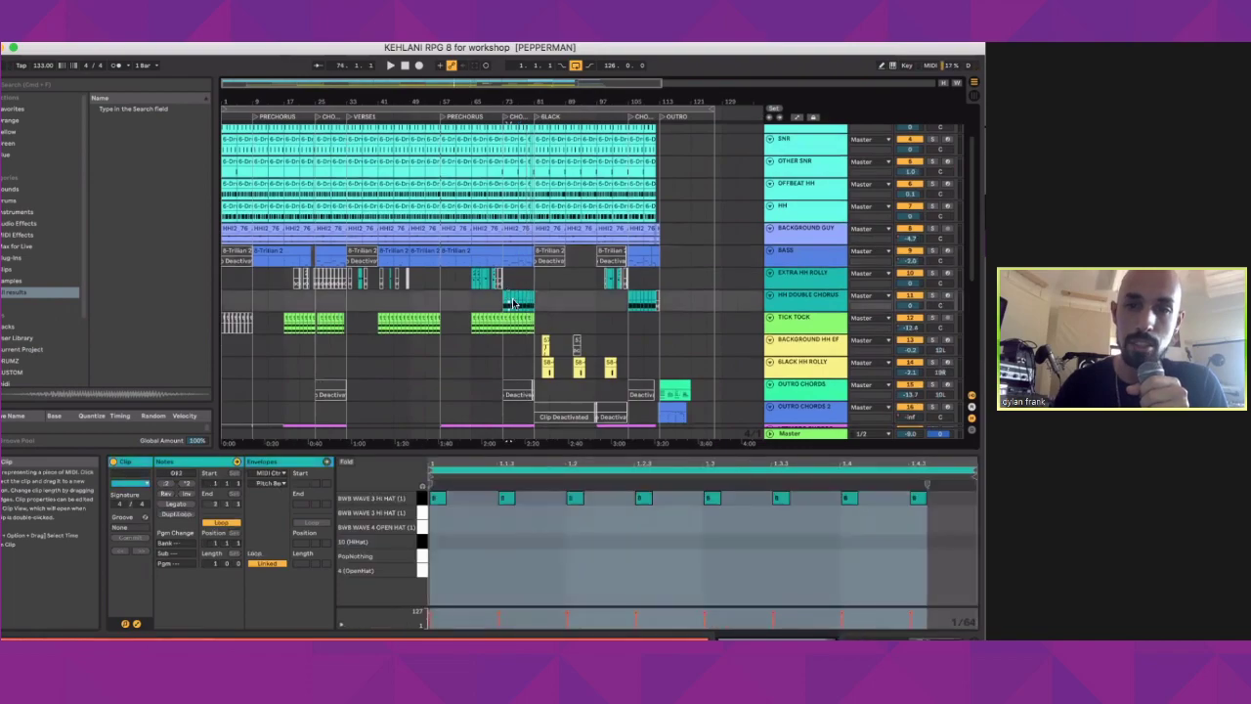
{"action": "scroll", "coordinate": [513, 304], "scroll_direction": "down", "scroll_amount": 10}
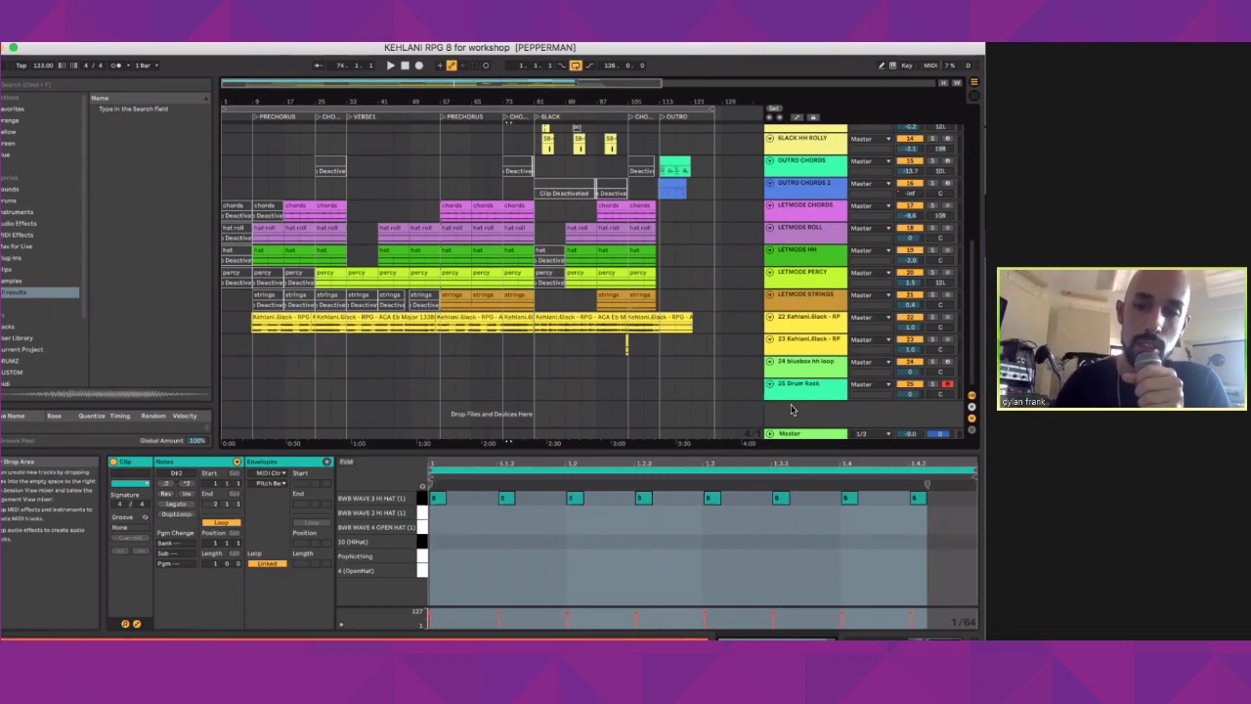
{"action": "left_click", "coordinate": [794, 387]}
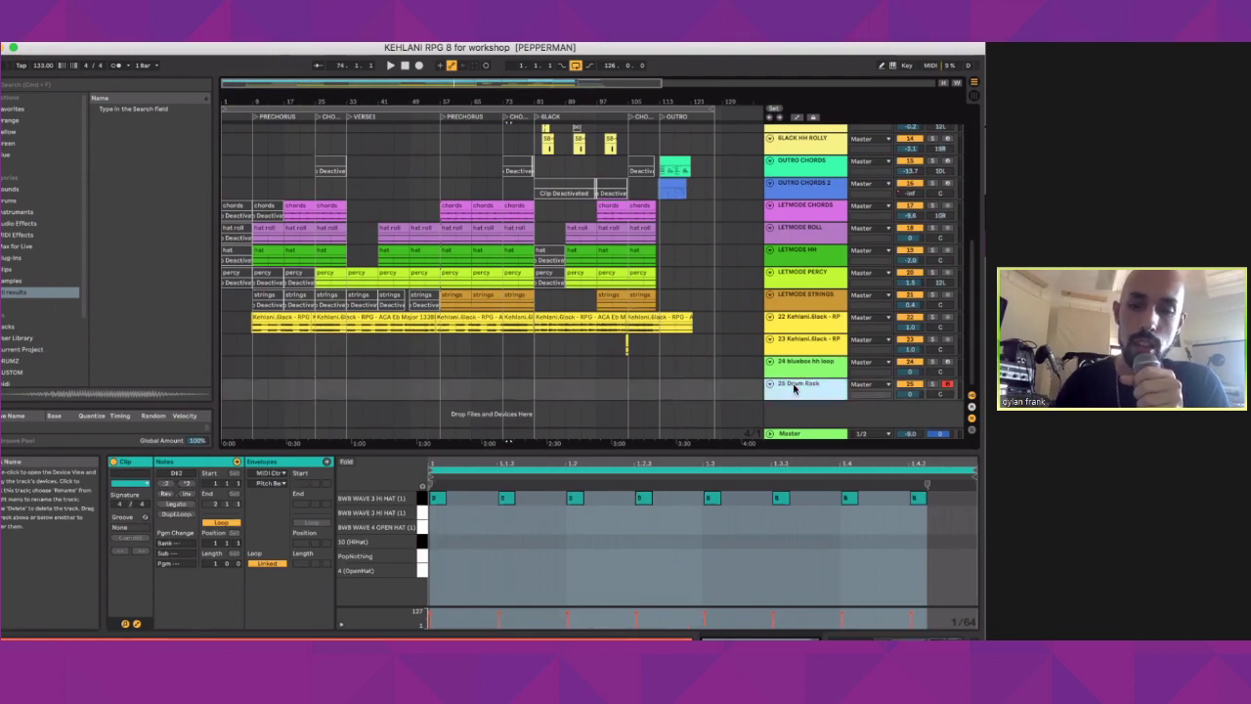
{"action": "key", "text": "Delete"}
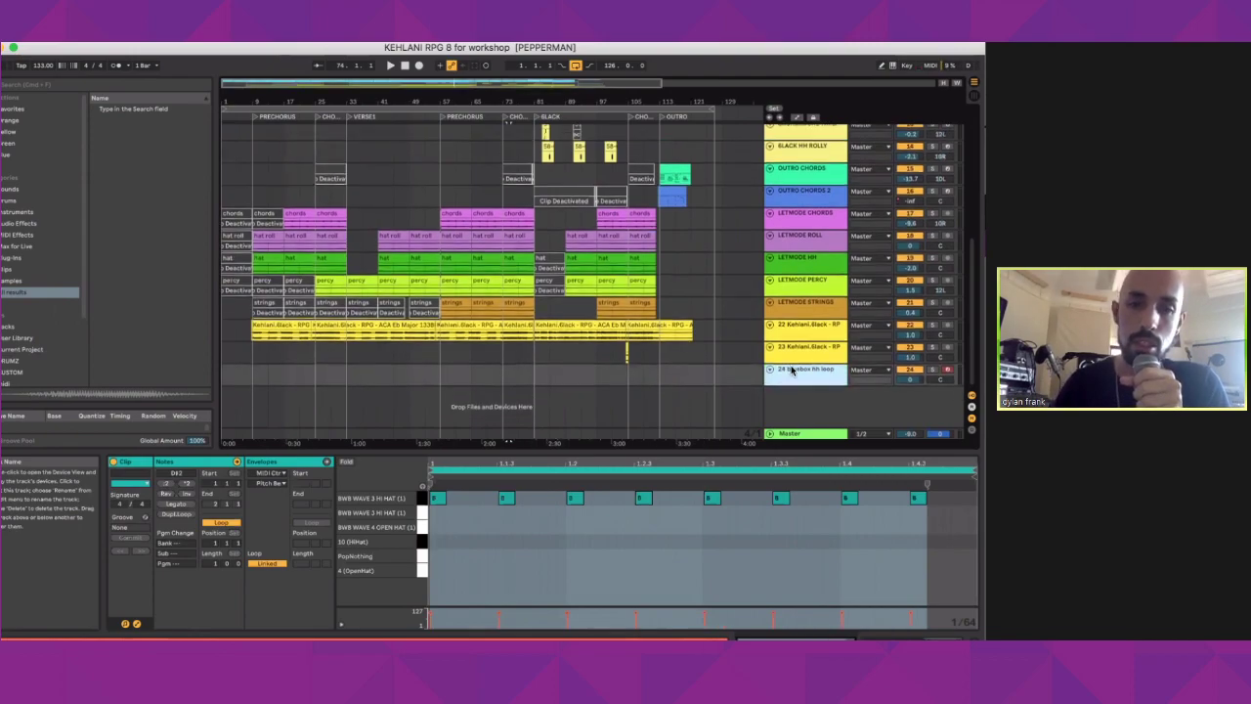
{"action": "key", "text": "Delete"}
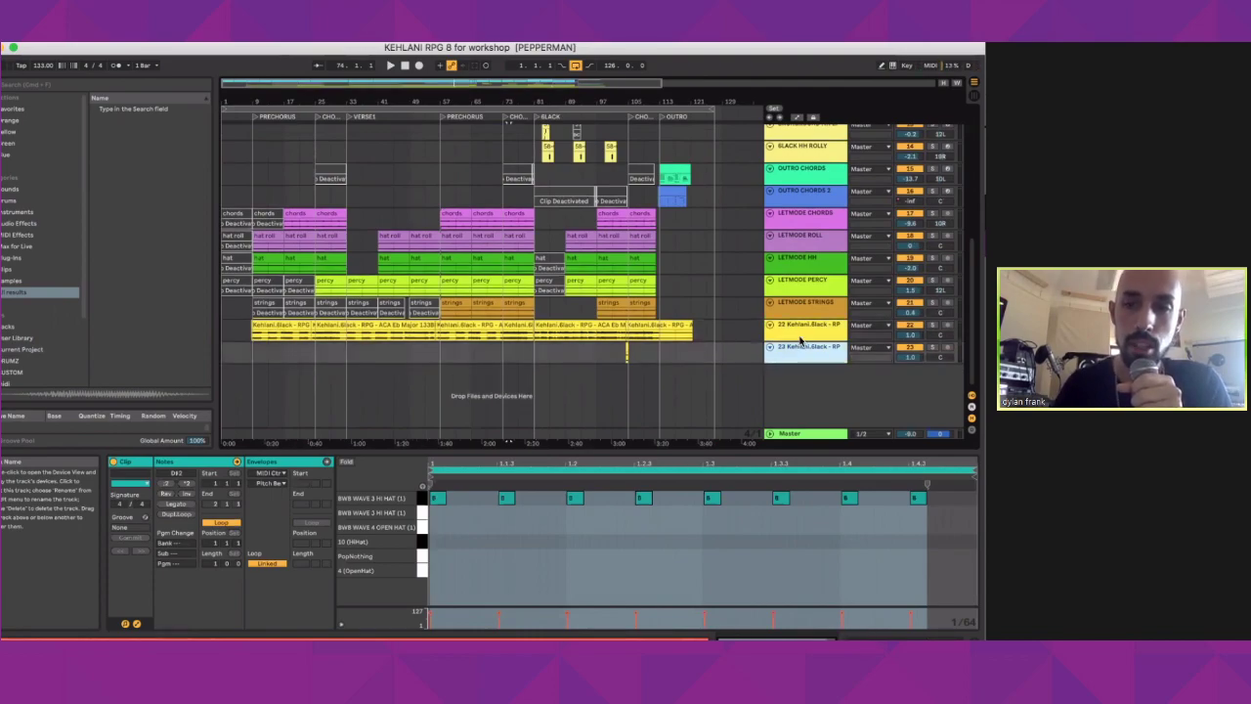
Step: Play HH DOUBLE CHORUS alone in the last chorus, and play the same section again with its solo off
{"action": "left_click", "coordinate": [796, 304]}
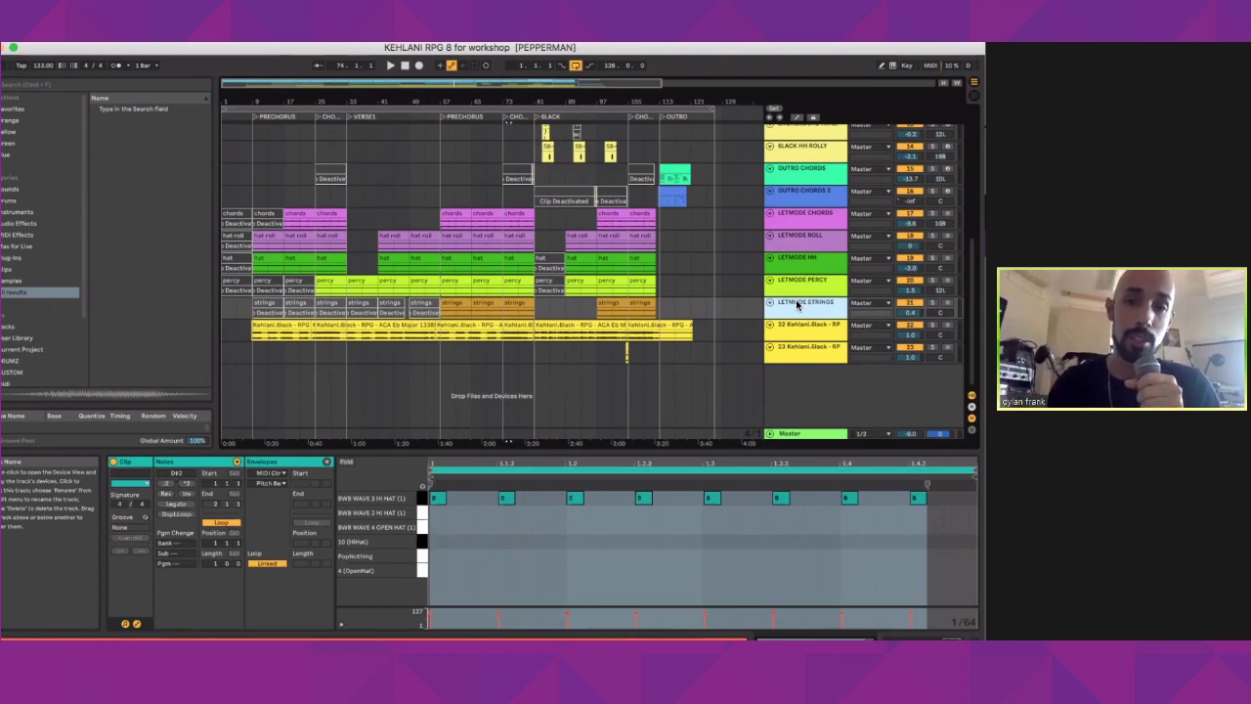
{"action": "scroll", "coordinate": [796, 298], "scroll_direction": "up", "scroll_amount": 8}
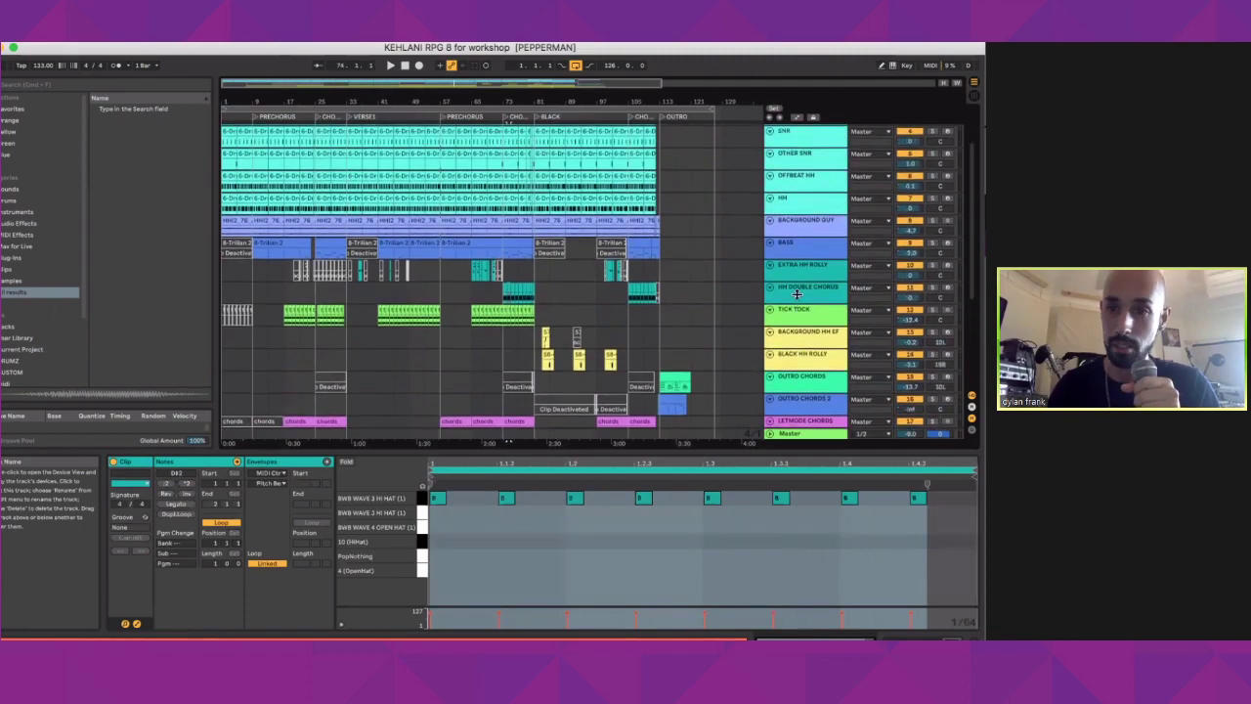
{"action": "scroll", "coordinate": [831, 195], "scroll_direction": "up", "scroll_amount": 3}
{"action": "scroll", "coordinate": [821, 293], "scroll_direction": "down", "scroll_amount": 2}
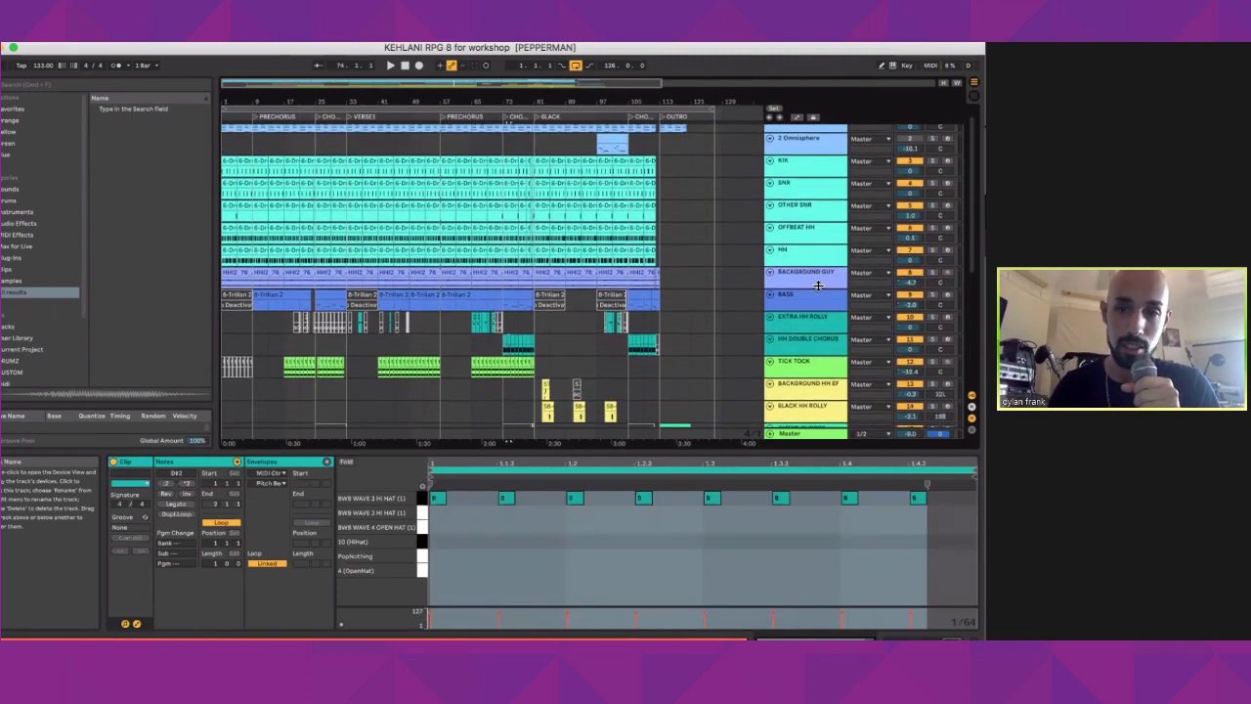
{"action": "left_click", "coordinate": [930, 316]}
{"action": "key", "text": "space"}
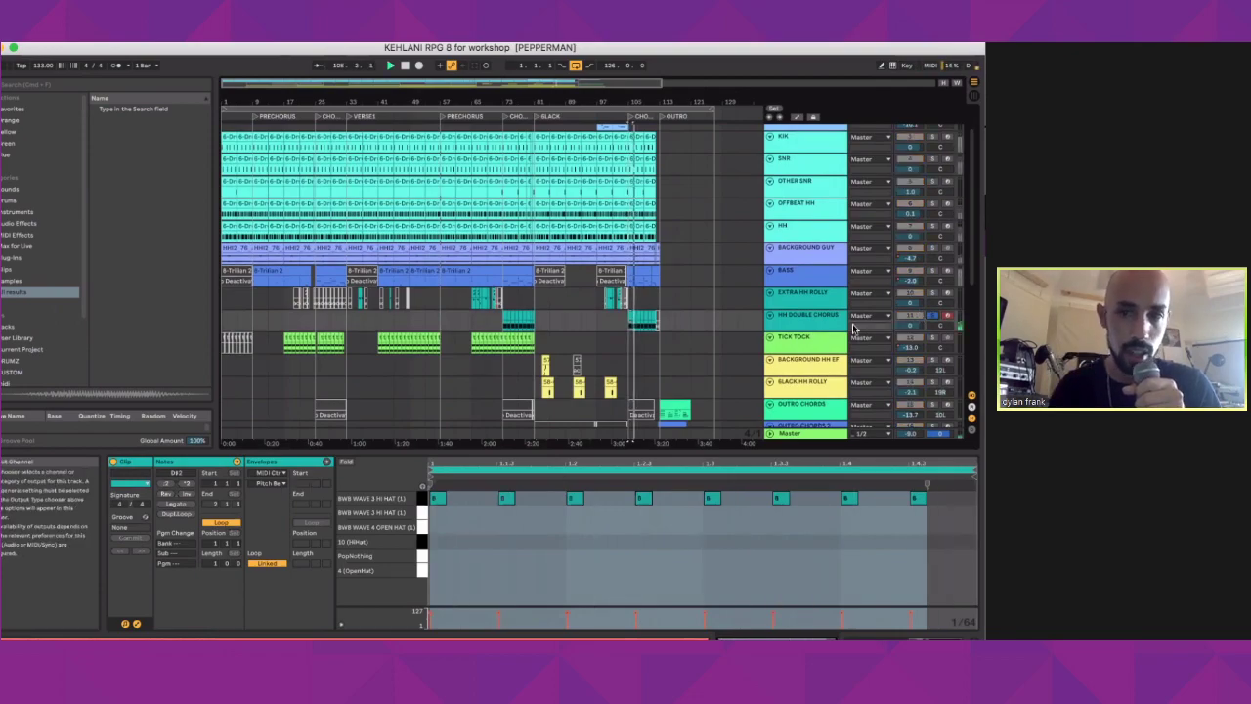
{"action": "key", "text": "space"}
{"action": "left_click", "coordinate": [931, 320]}
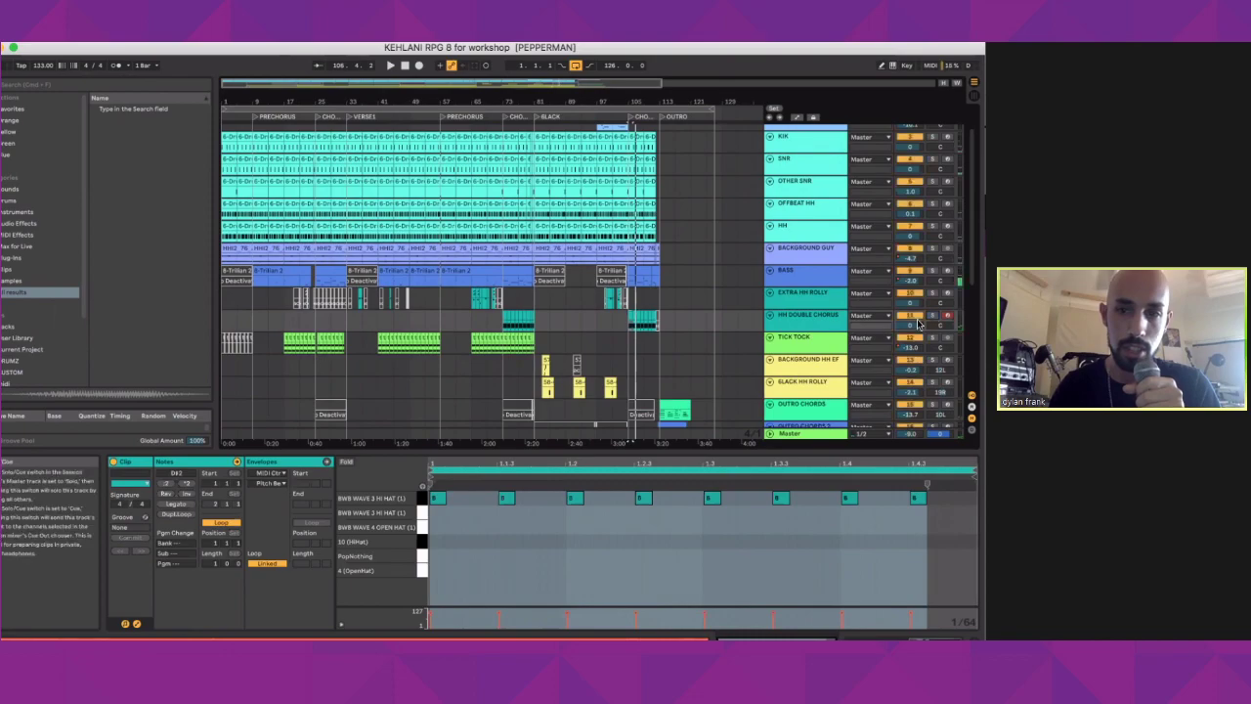
{"action": "key", "text": "space"}
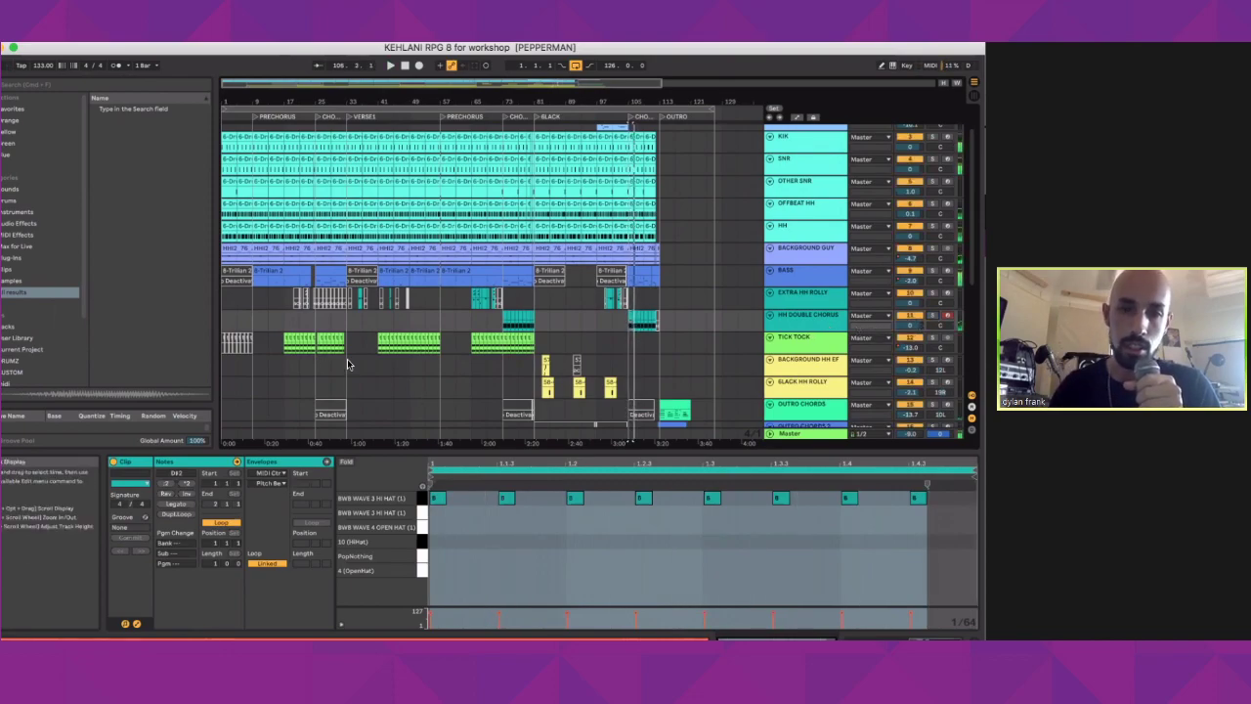
Step: Open the TICK TOCK clip in the first prechorus and play the track alone in solo
{"action": "left_click", "coordinate": [288, 334]}
{"action": "key", "text": "space"}
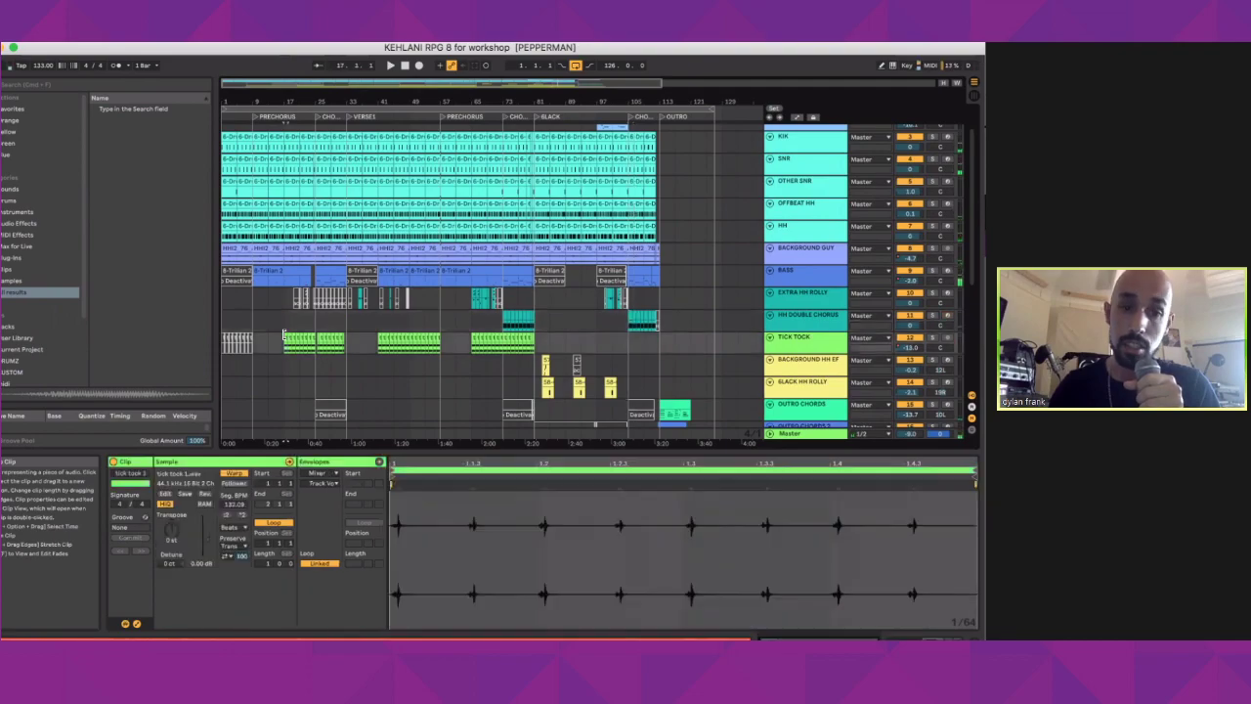
{"action": "left_click", "coordinate": [934, 338]}
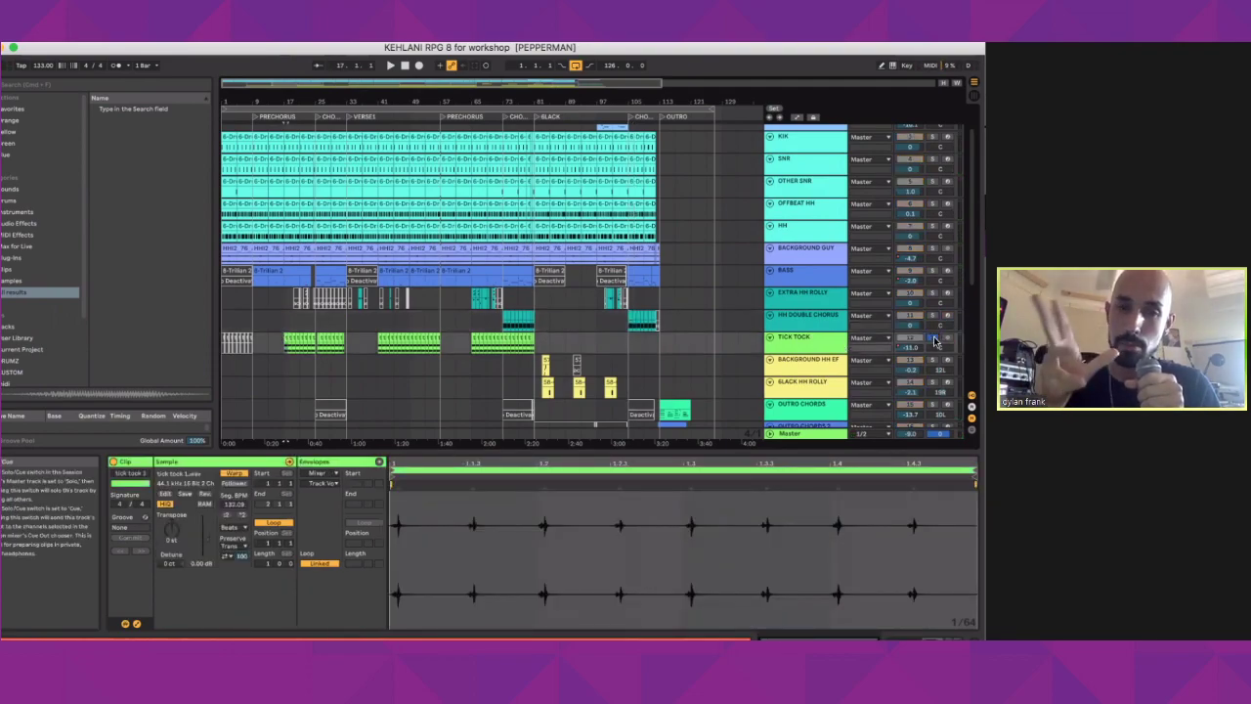
{"action": "key", "text": "space"}
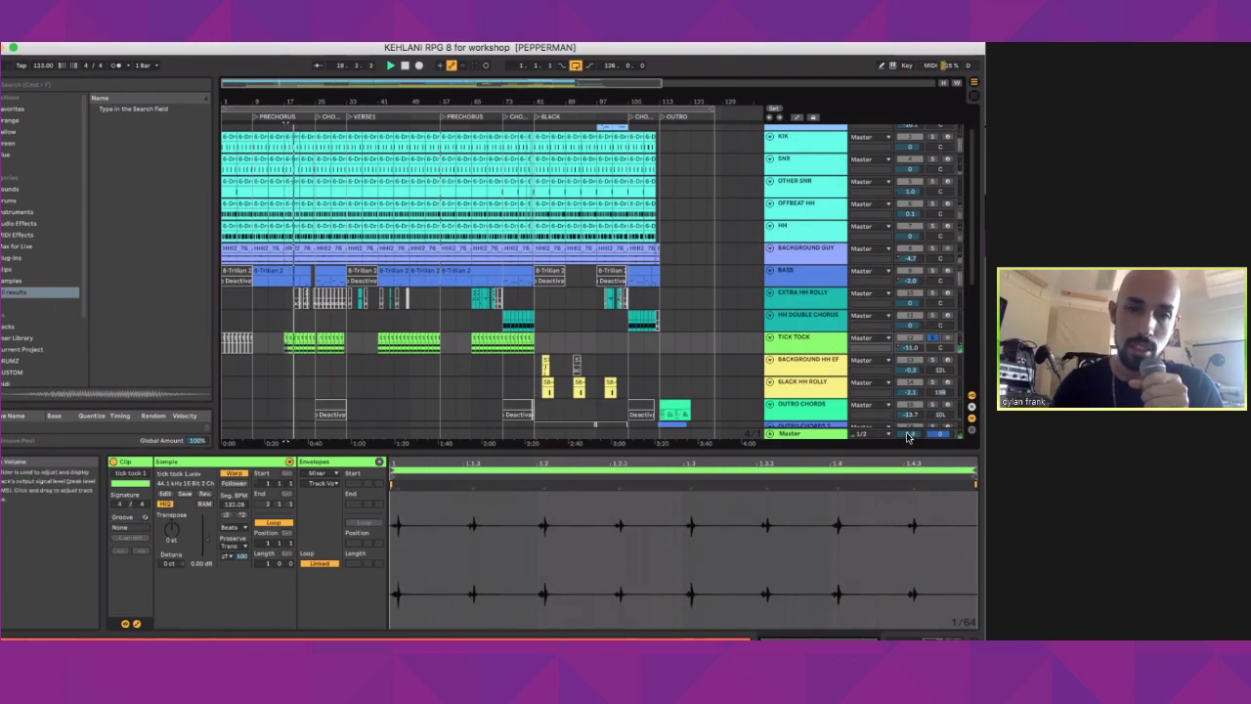
{"action": "key", "text": "space"}
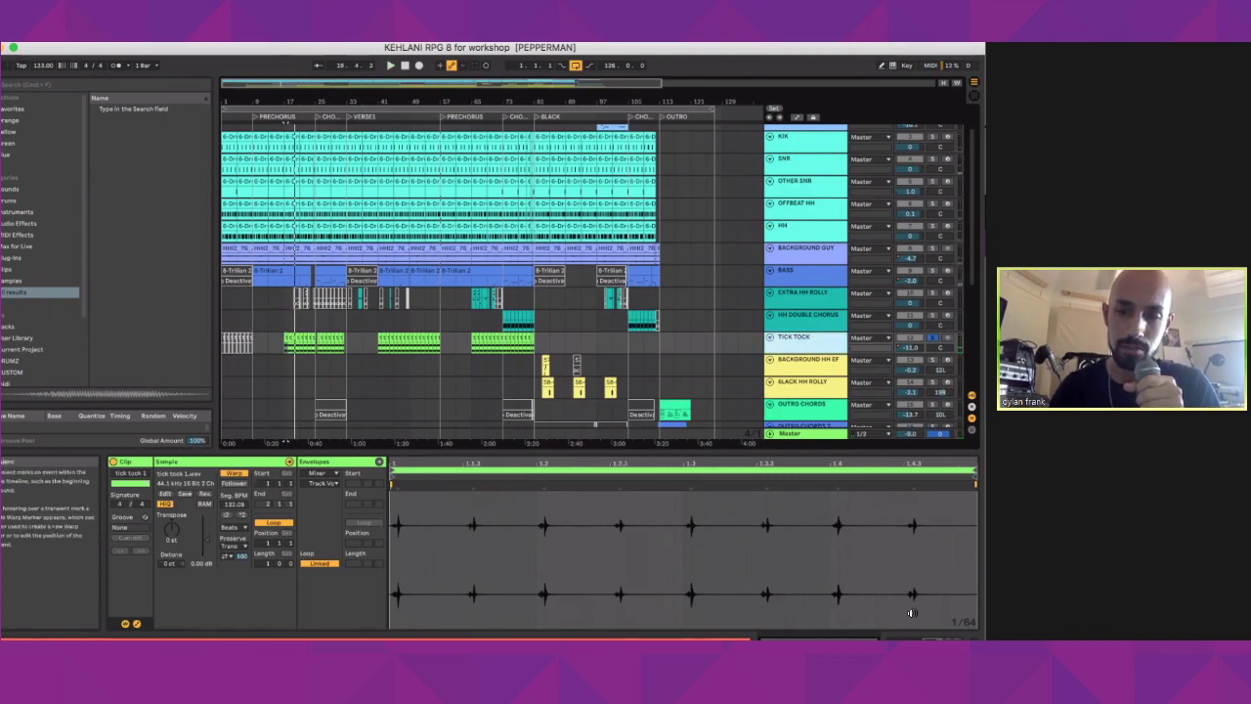
Step: Open the PanMan plug-in on TICK TOCK, play the soloed track to examine the auto-panning, and close the plug-in window
{"action": "left_click", "coordinate": [970, 636]}
{"action": "left_click", "coordinate": [485, 520]}
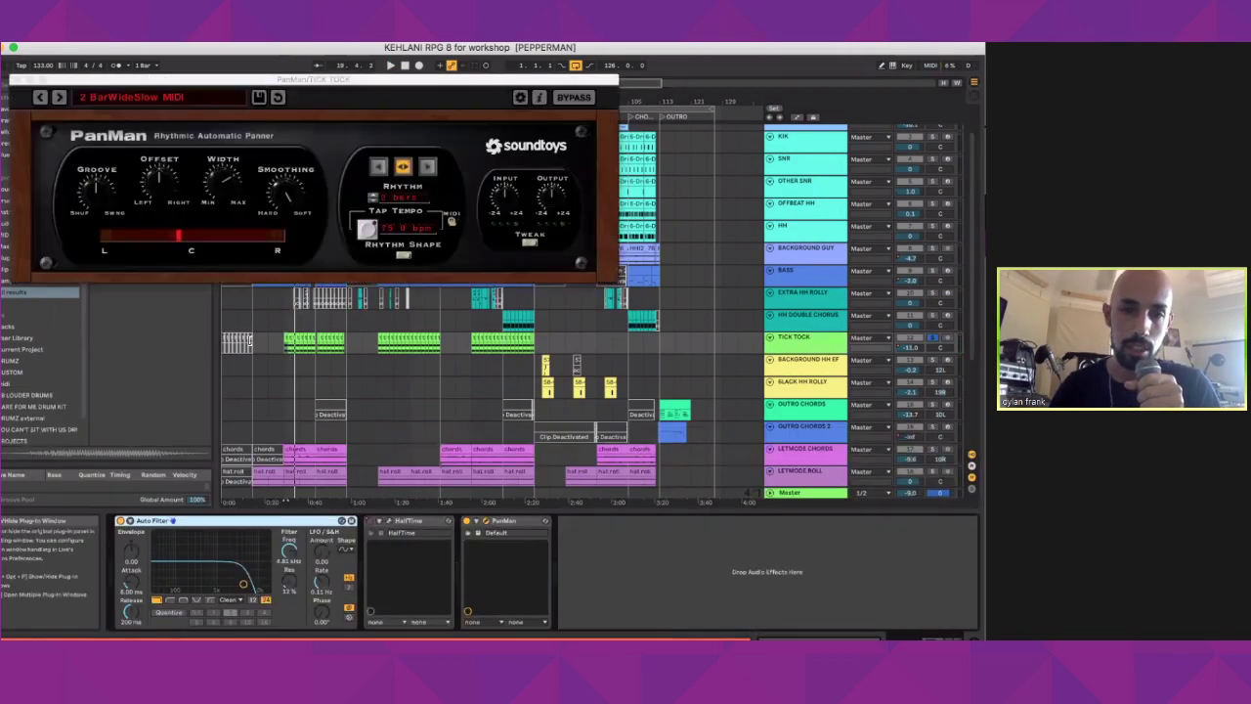
{"action": "key", "text": "space"}
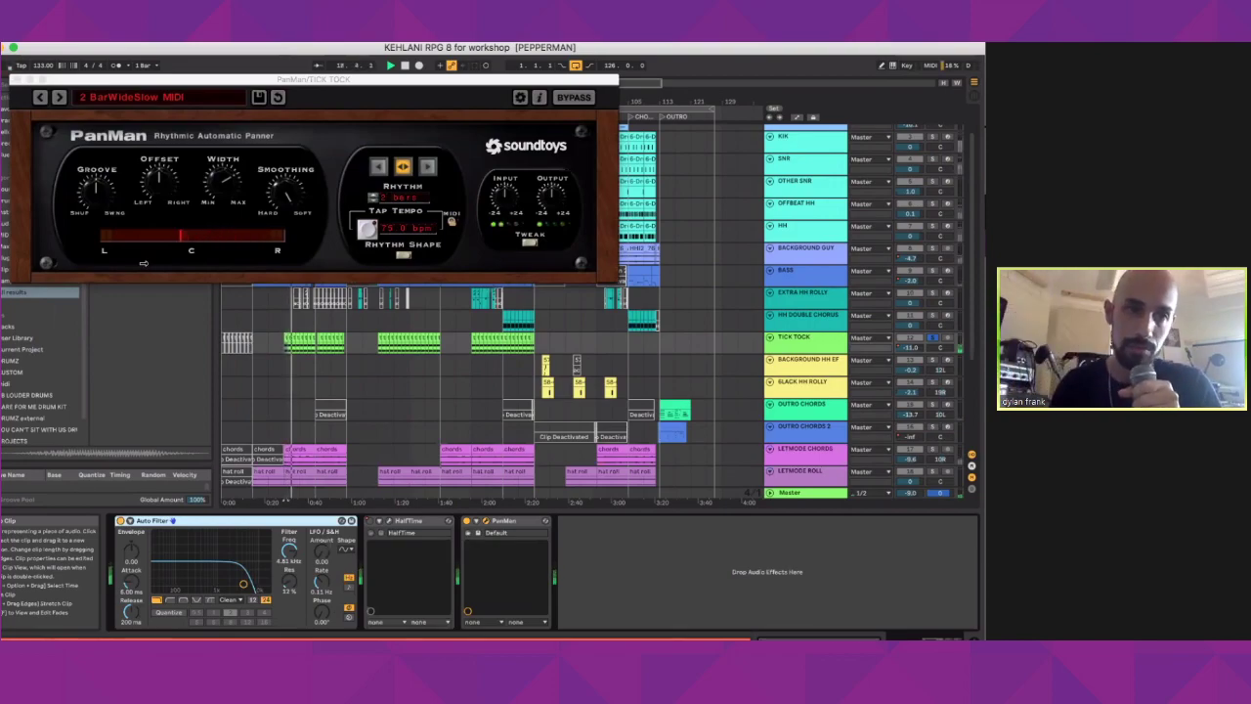
{"action": "left_click", "coordinate": [15, 80]}
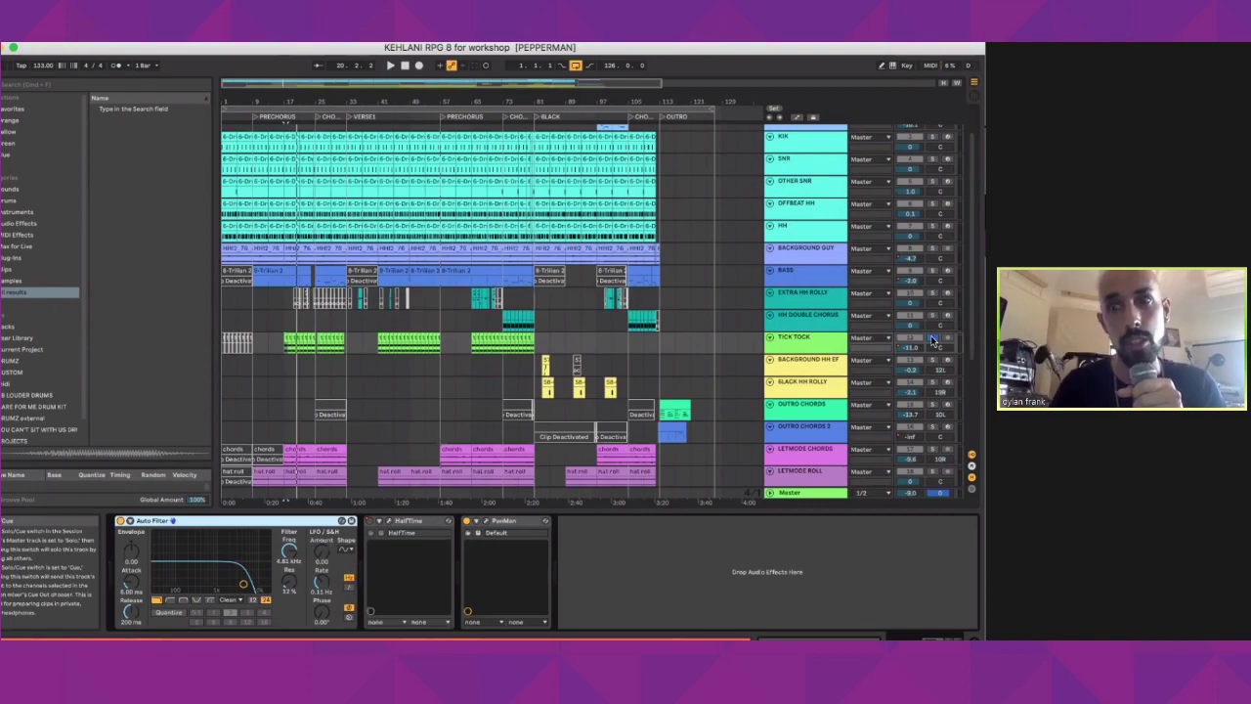
Step: Play the full mix from the first prechorus TICK TOCK clip, and again from the second prechorus EXTRA HH ROLLY clip
{"action": "key", "text": "space"}
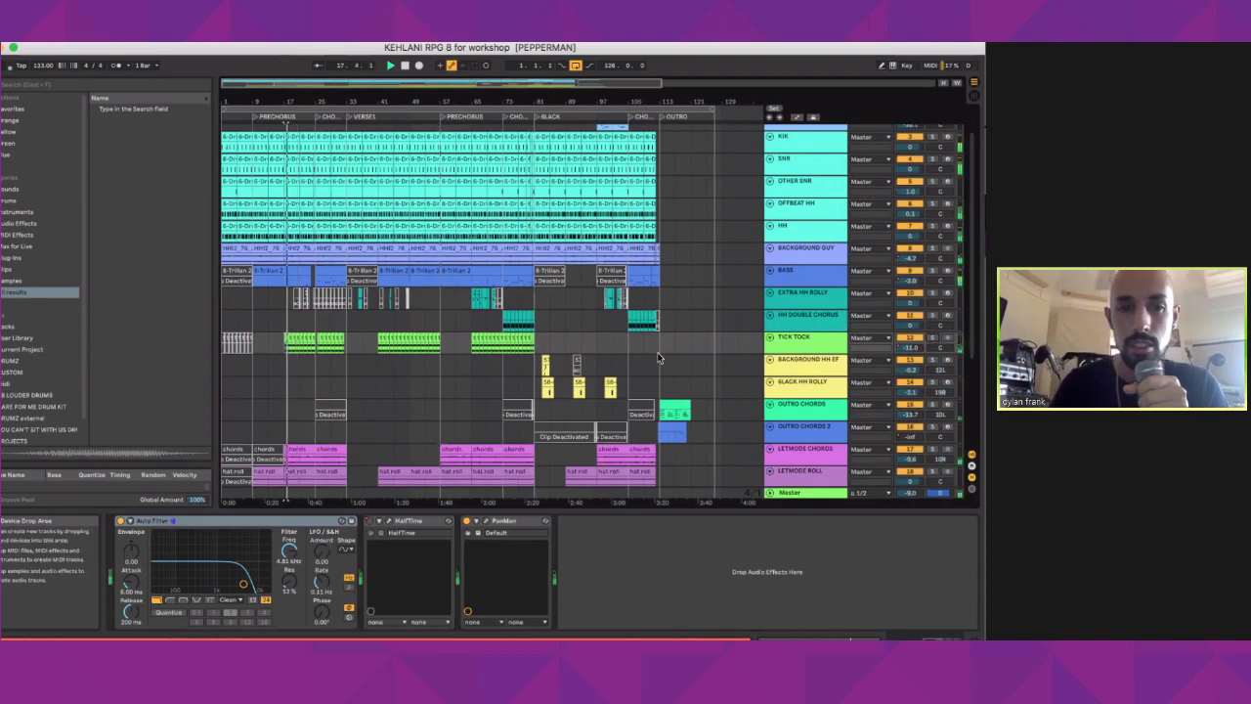
{"action": "key", "text": "space"}
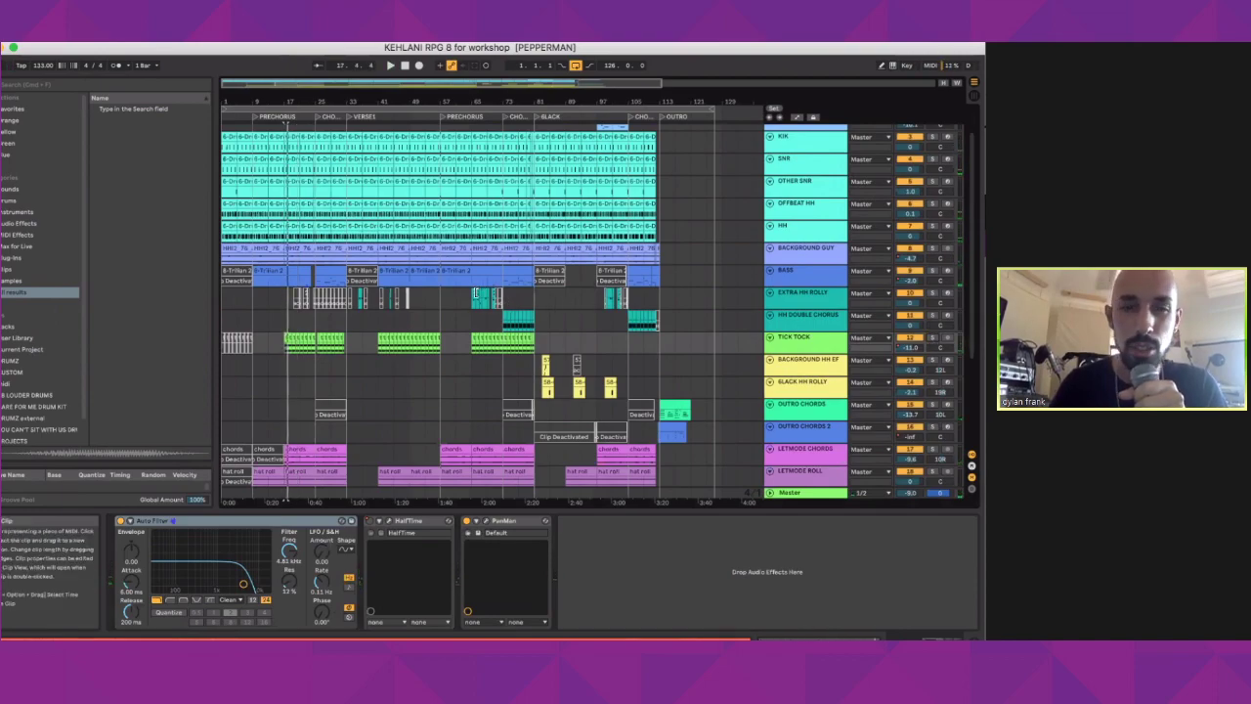
{"action": "left_click", "coordinate": [474, 293]}
{"action": "key", "text": "space"}
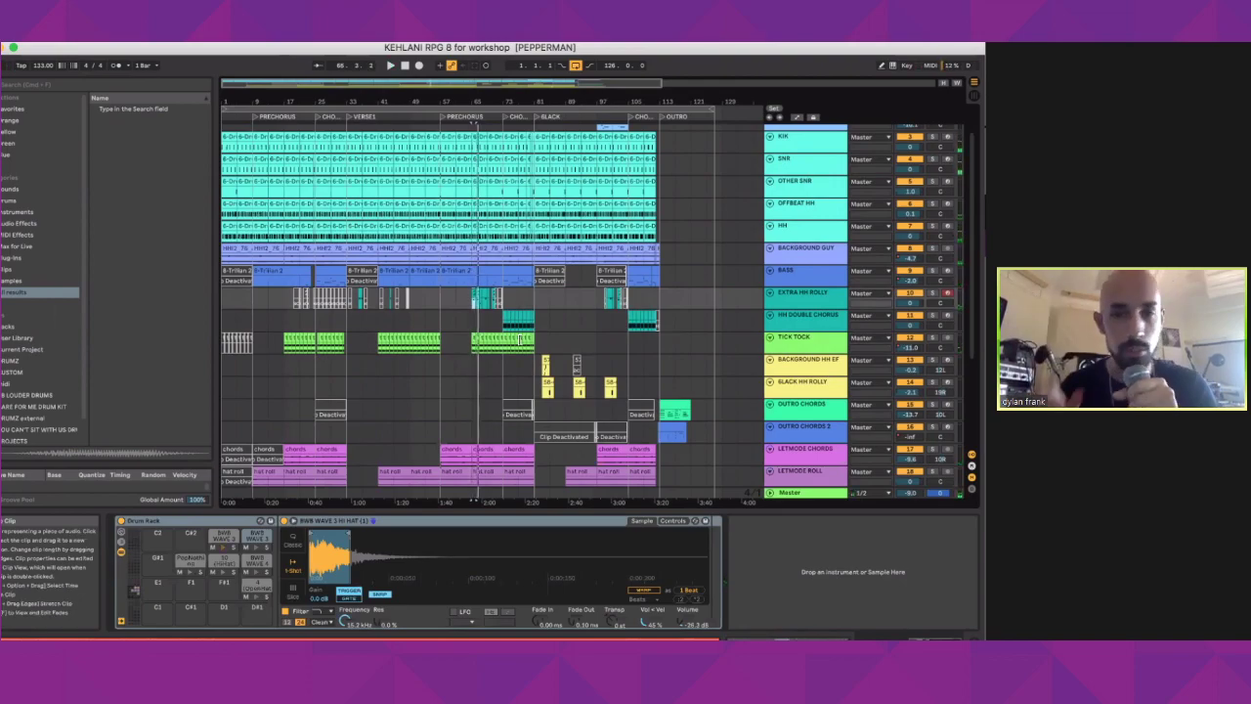
Step: Locate the LETMODE tracks and select the first prechorus clips of LETMODE CHORDS and LETMODE HH
{"action": "scroll", "coordinate": [587, 347], "scroll_direction": "down", "scroll_amount": 2}
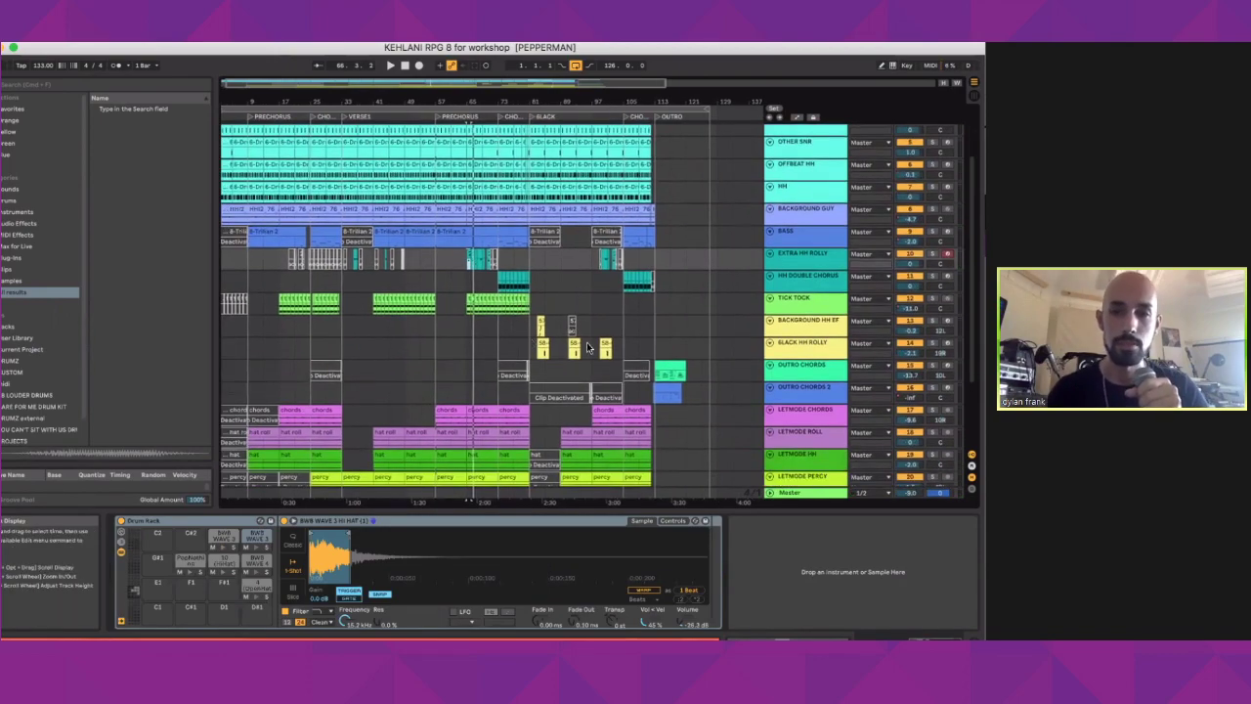
{"action": "scroll", "coordinate": [593, 349], "scroll_direction": "down", "scroll_amount": 5}
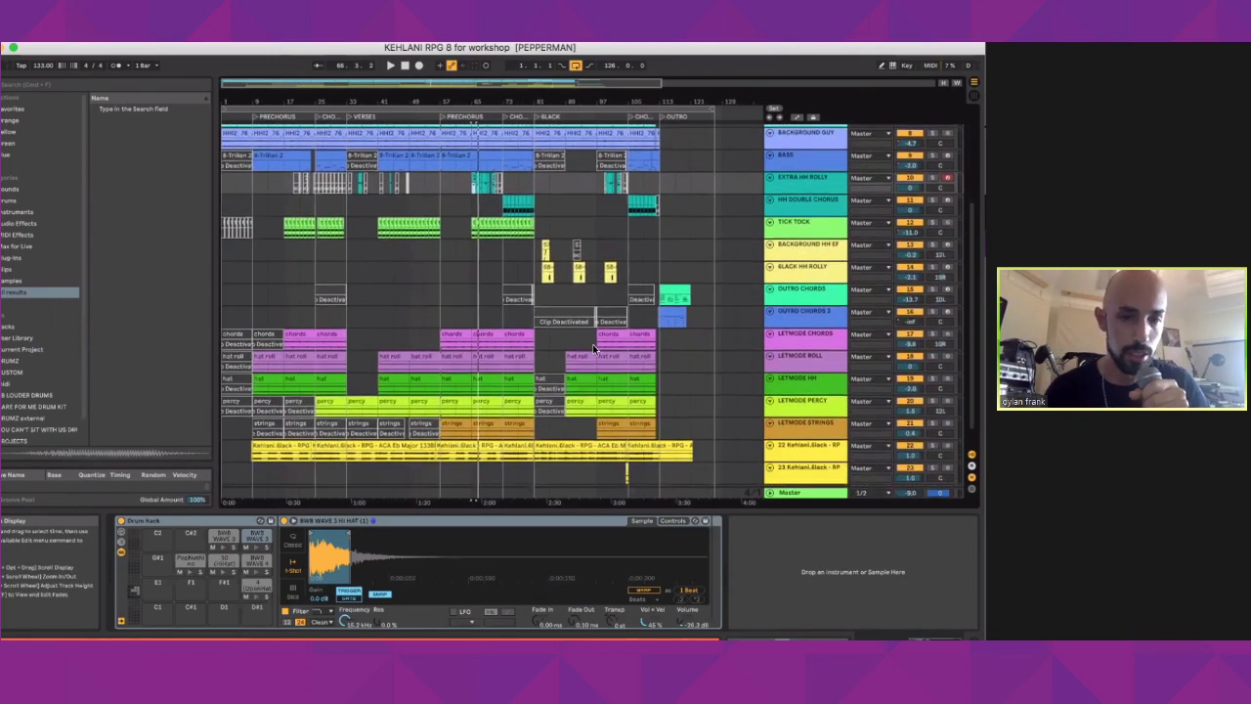
{"action": "left_click_drag", "start_coordinate": [254, 342], "coordinate": [285, 344]}
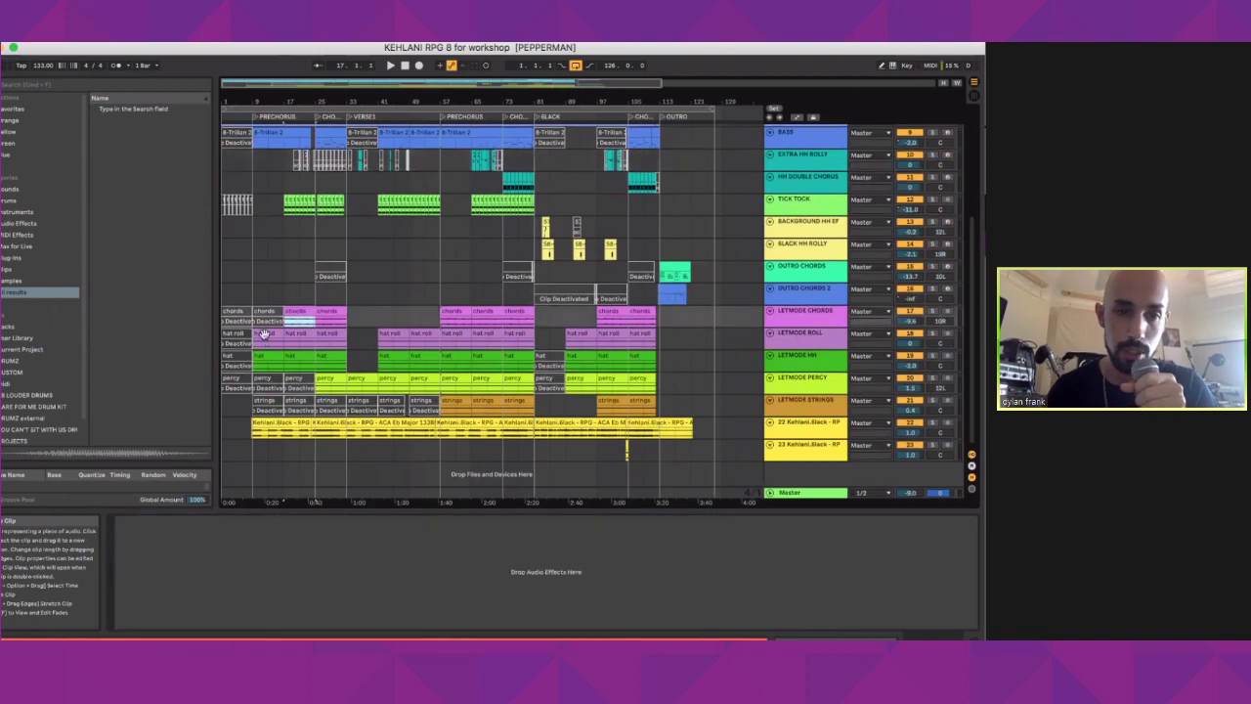
{"action": "left_click", "coordinate": [259, 357]}
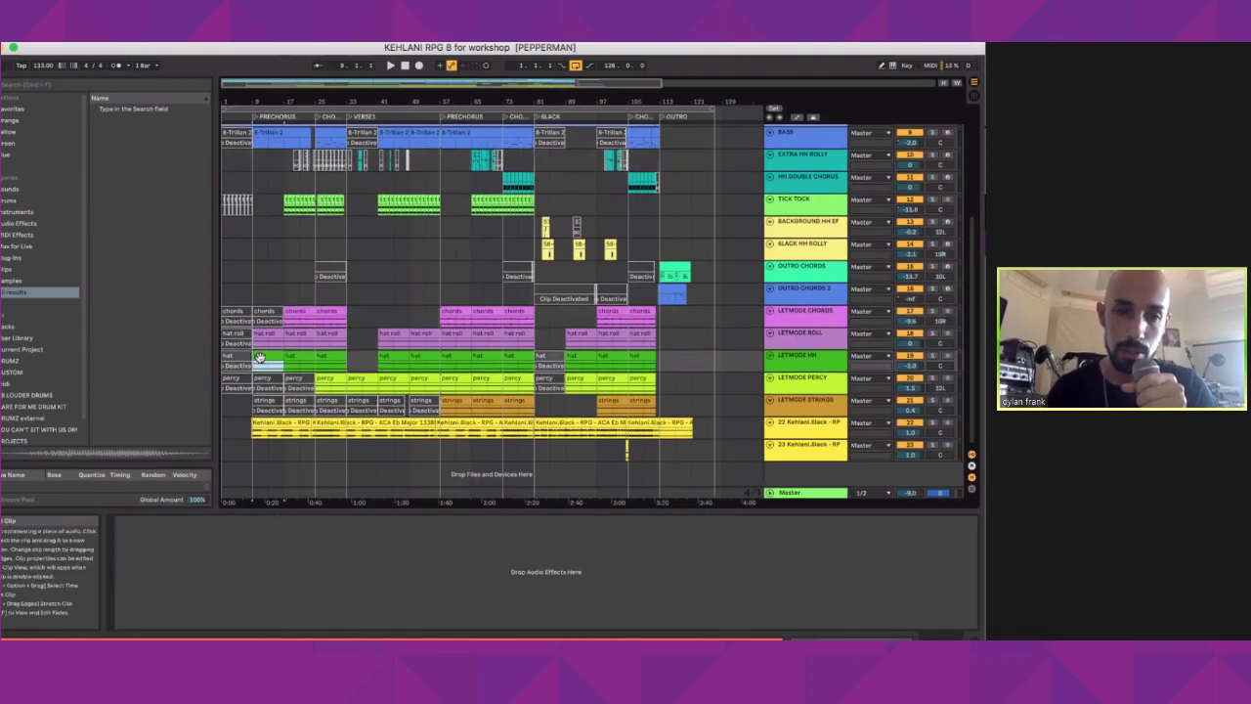
Step: Play LETMODE PERCY alone from the first chorus with the Master volume raised, and set the Master back to -9.0 dB
{"action": "left_click", "coordinate": [321, 381]}
{"action": "left_click", "coordinate": [931, 377]}
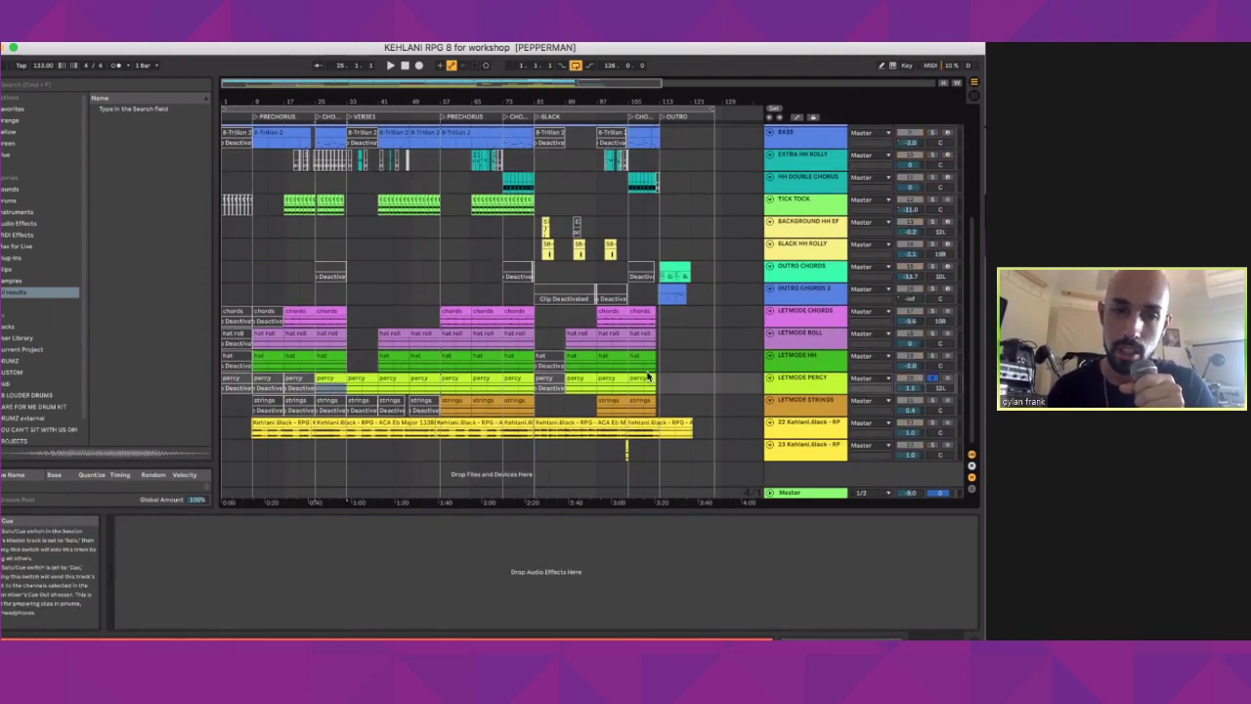
{"action": "left_click_drag", "start_coordinate": [911, 492], "coordinate": [911, 487]}
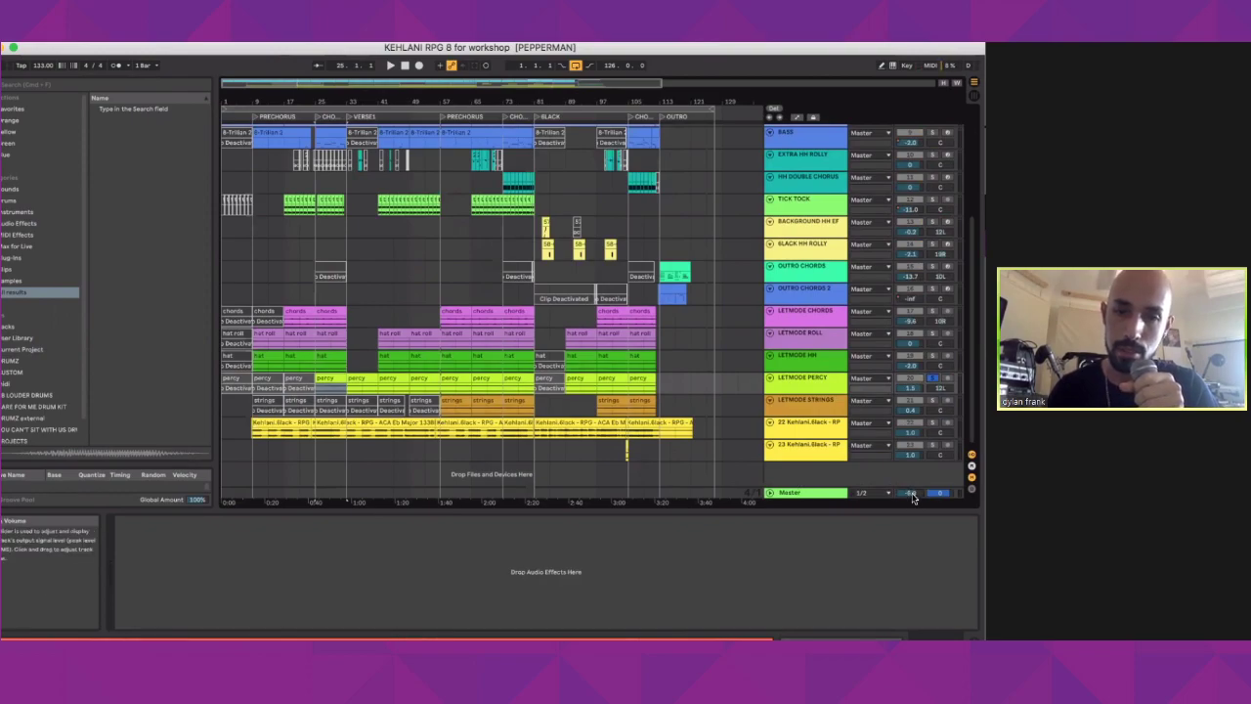
{"action": "key", "text": "space"}
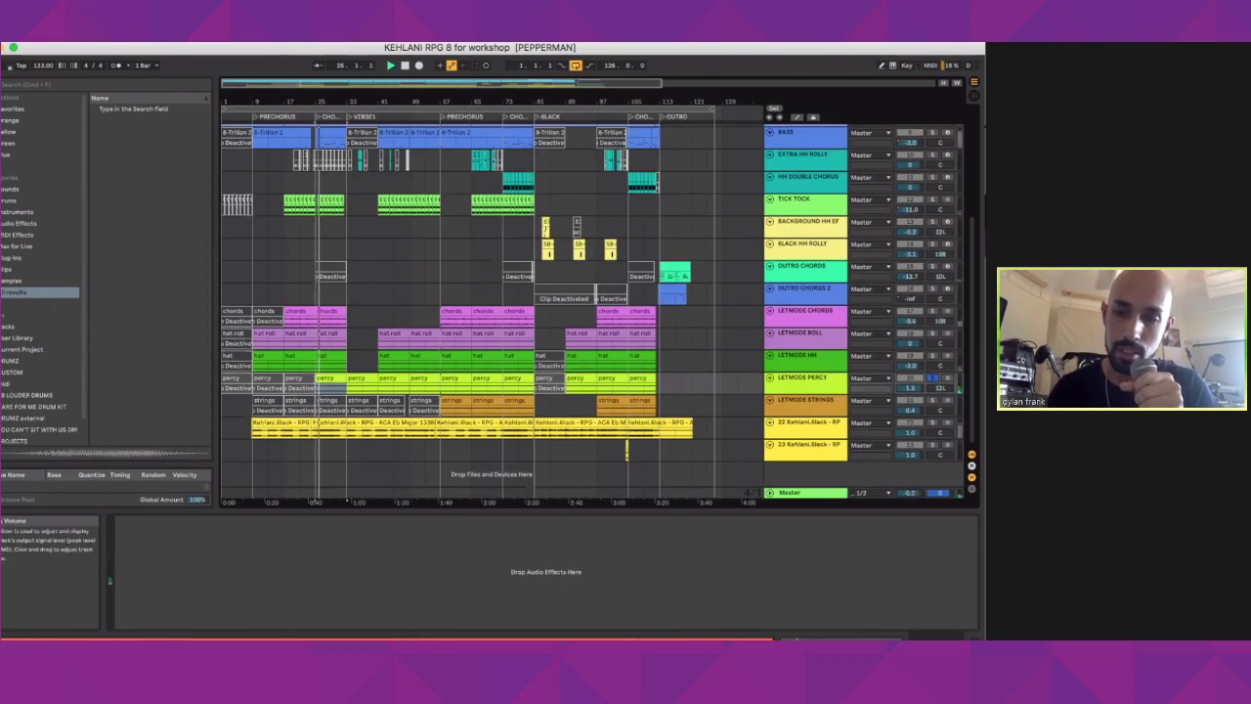
{"action": "left_click_drag", "start_coordinate": [911, 491], "coordinate": [914, 498]}
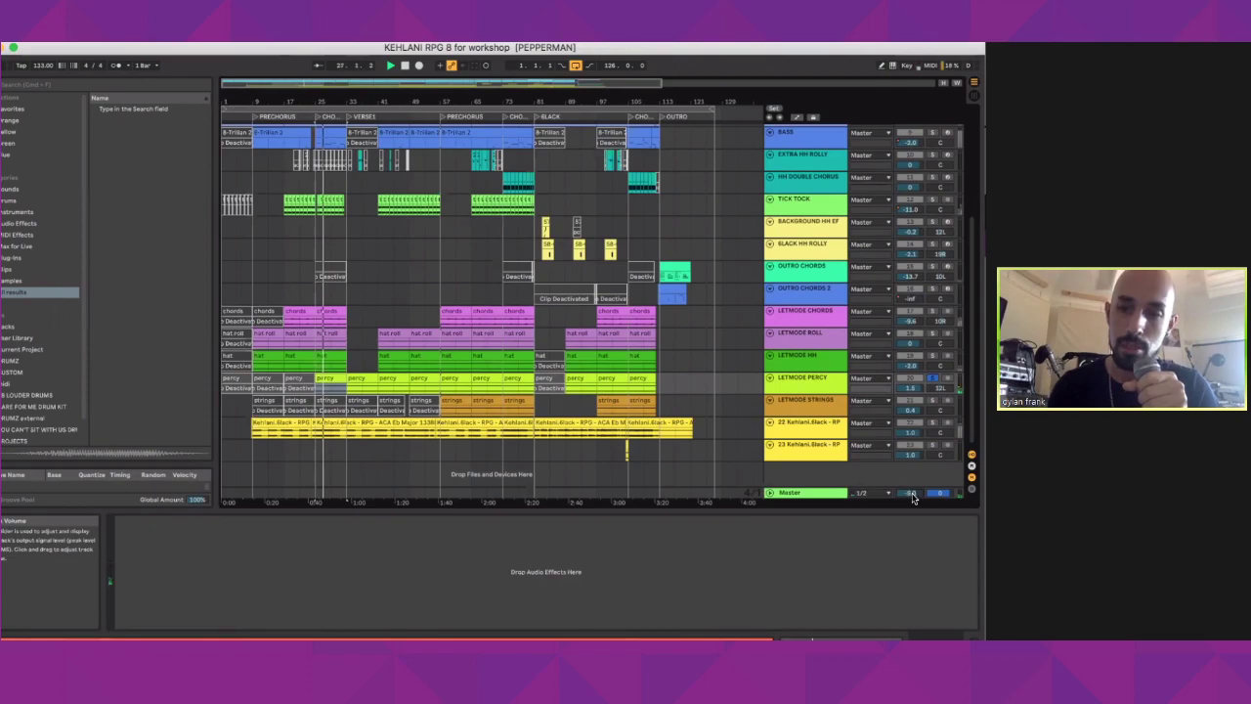
Step: Select the LETMODE STRINGS clip at the second prechorus and the OUTRO CHORDS clip in the outro
{"action": "left_click", "coordinate": [454, 404]}
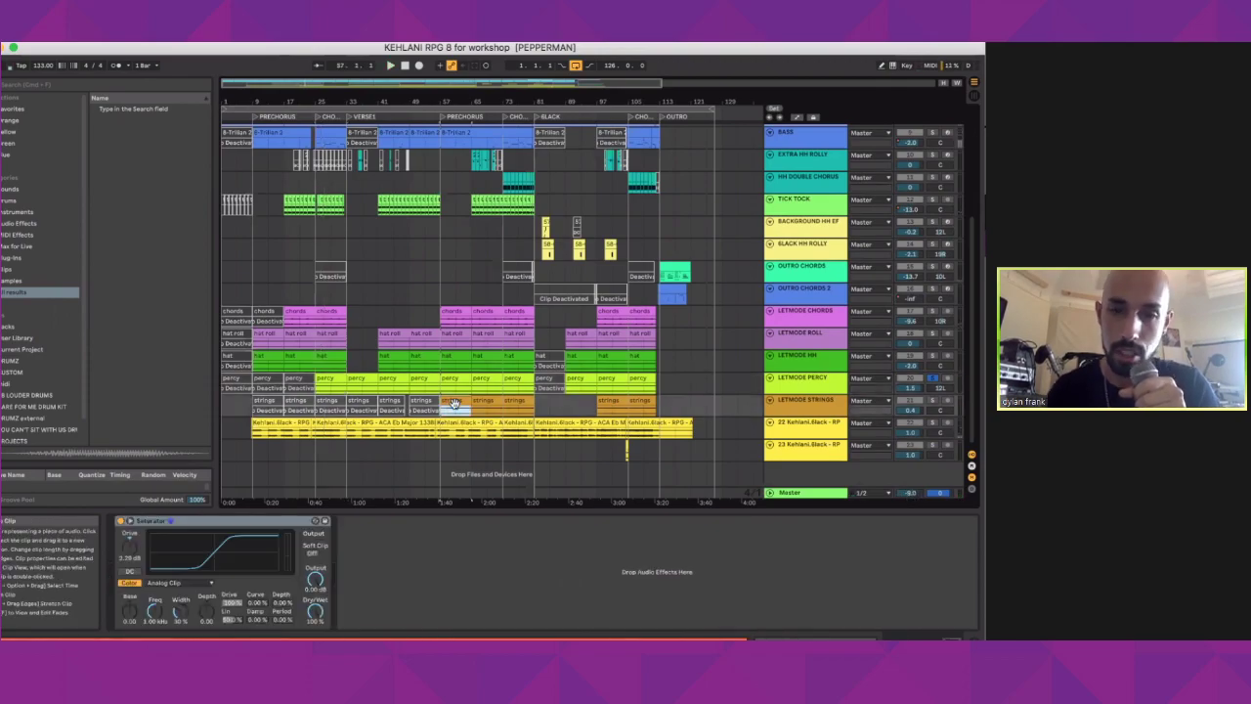
{"action": "scroll", "coordinate": [582, 351], "scroll_direction": "up", "scroll_amount": 3}
{"action": "scroll", "coordinate": [582, 351], "scroll_direction": "right", "scroll_amount": 5}
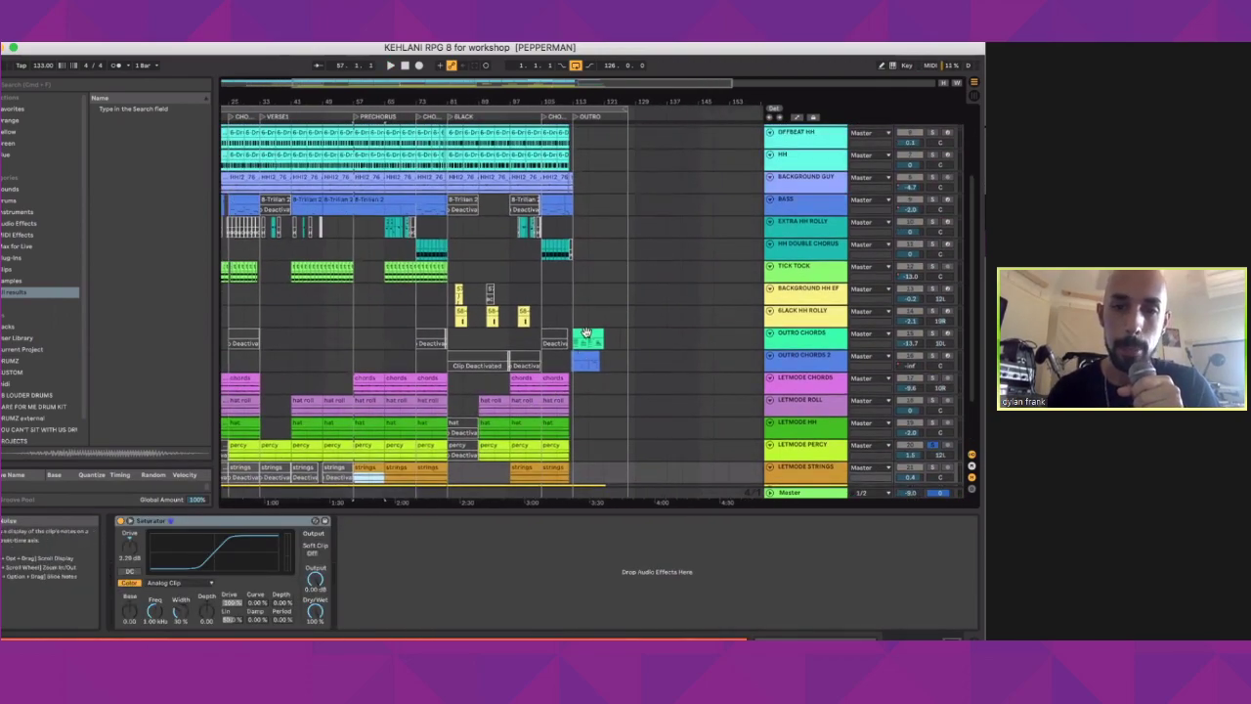
{"action": "left_click", "coordinate": [571, 144]}
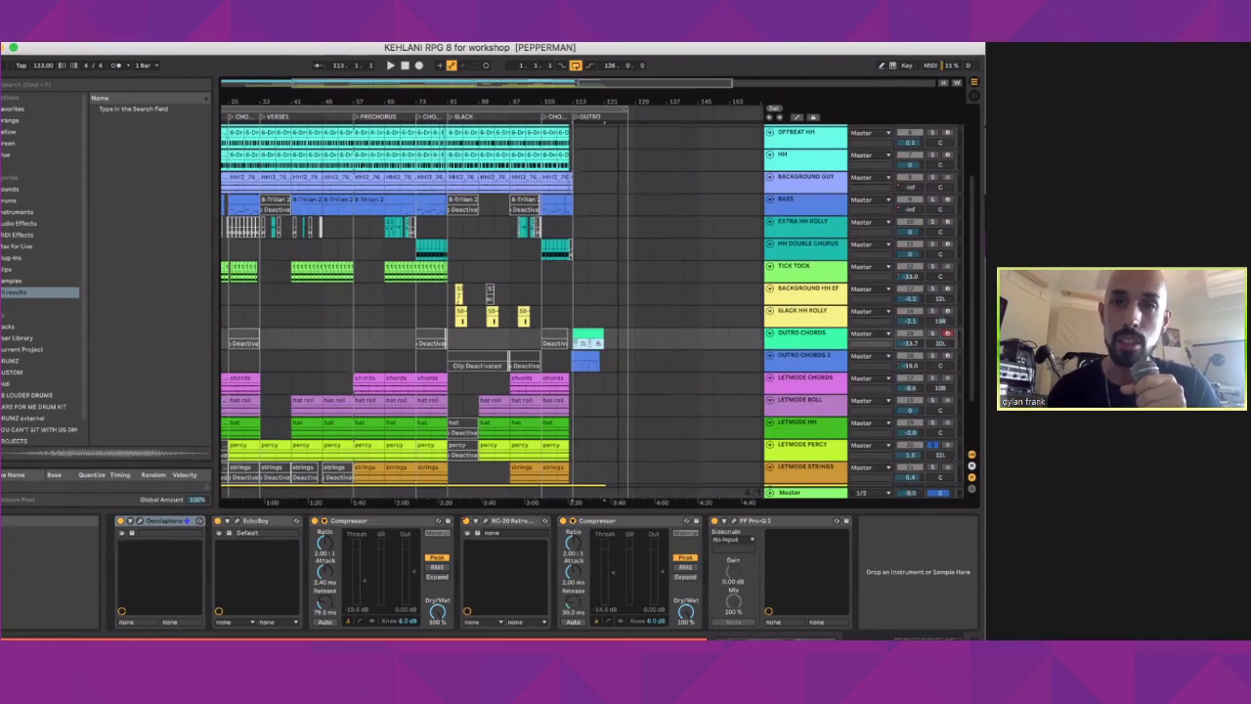
{"action": "key", "text": "plus"}
{"action": "key", "text": "plus"}
{"action": "scroll", "coordinate": [535, 239], "scroll_direction": "up", "scroll_amount": 5}
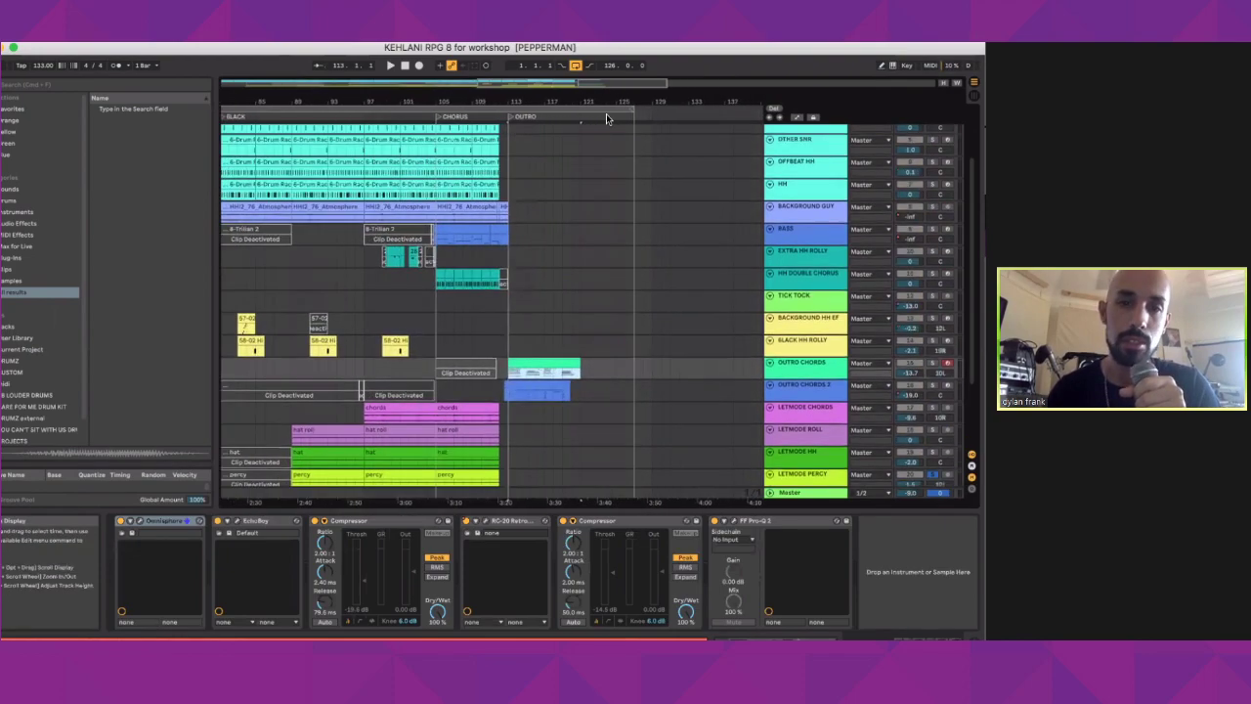
{"action": "scroll", "coordinate": [535, 238], "scroll_direction": "right", "scroll_amount": 1}
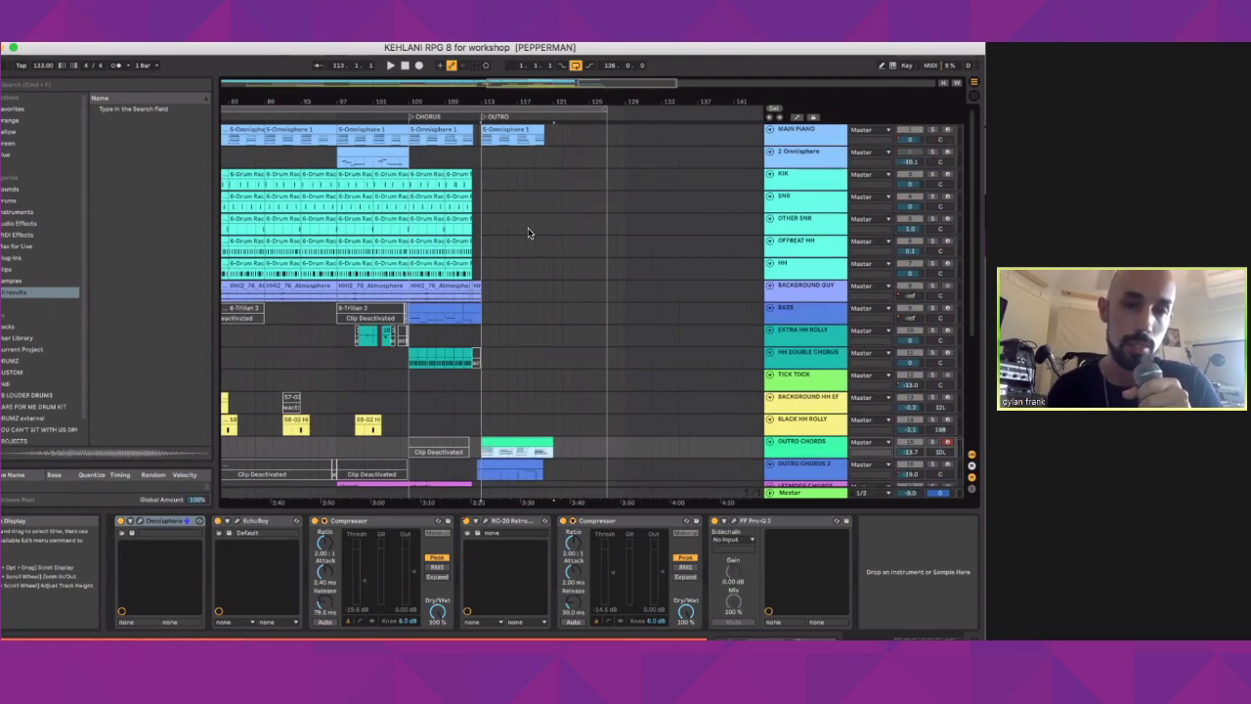
Step: Select the final chorus BASS clip and play the full mix from the end of that chorus into the outro
{"action": "left_click", "coordinate": [453, 320]}
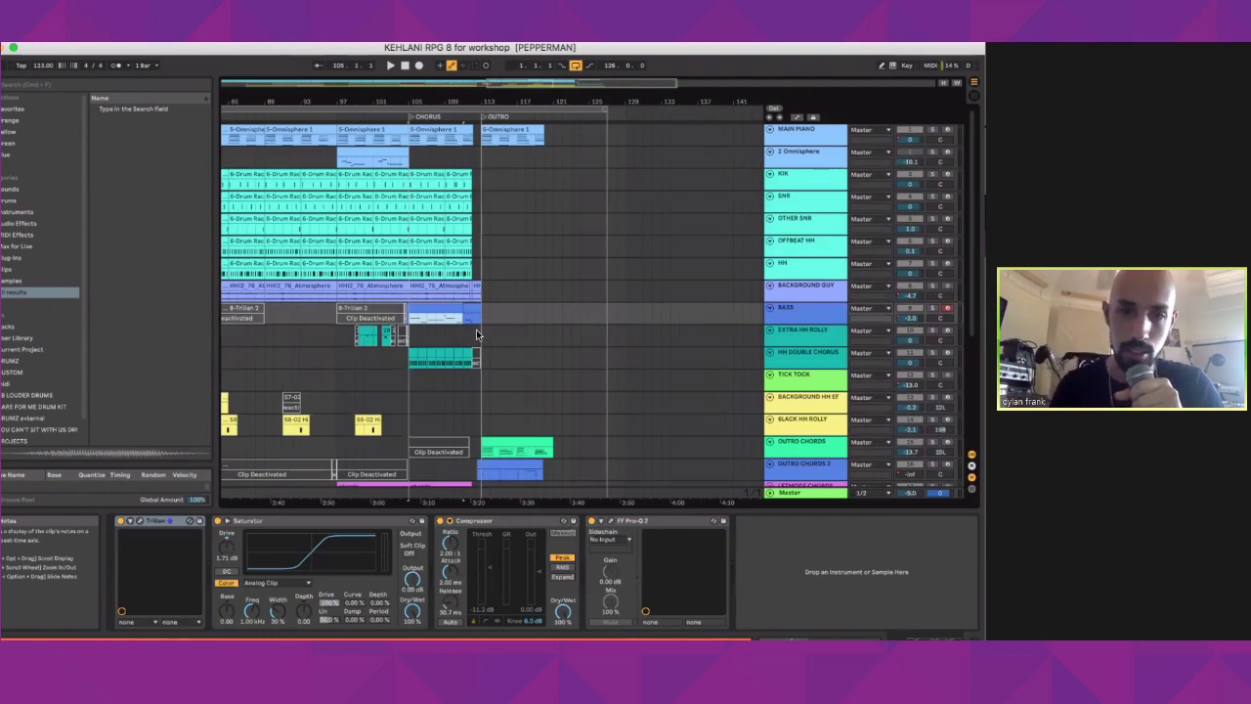
{"action": "left_click", "coordinate": [934, 334]}
{"action": "key", "text": "space"}
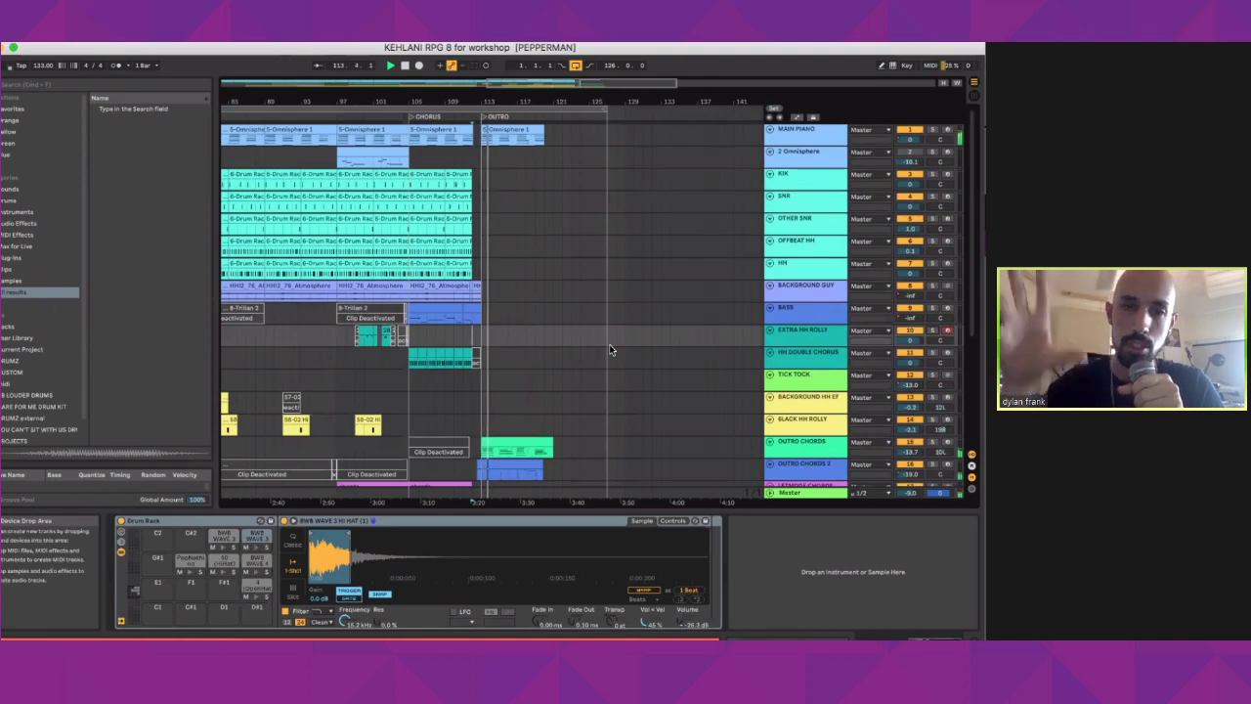
Step: Solo OUTRO CHORDS and play its outro clip on its own
{"action": "scroll", "coordinate": [609, 344], "scroll_direction": "down", "scroll_amount": 1}
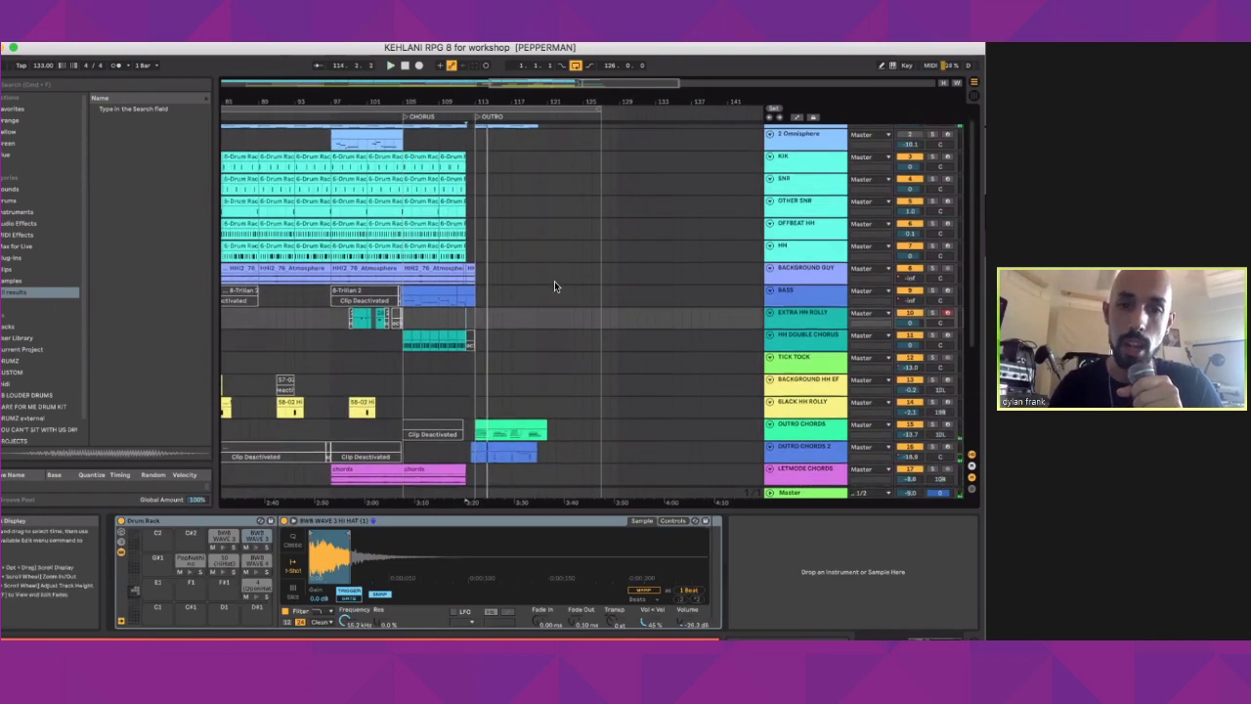
{"action": "scroll", "coordinate": [884, 347], "scroll_direction": "down", "scroll_amount": 2}
{"action": "left_click", "coordinate": [931, 370]}
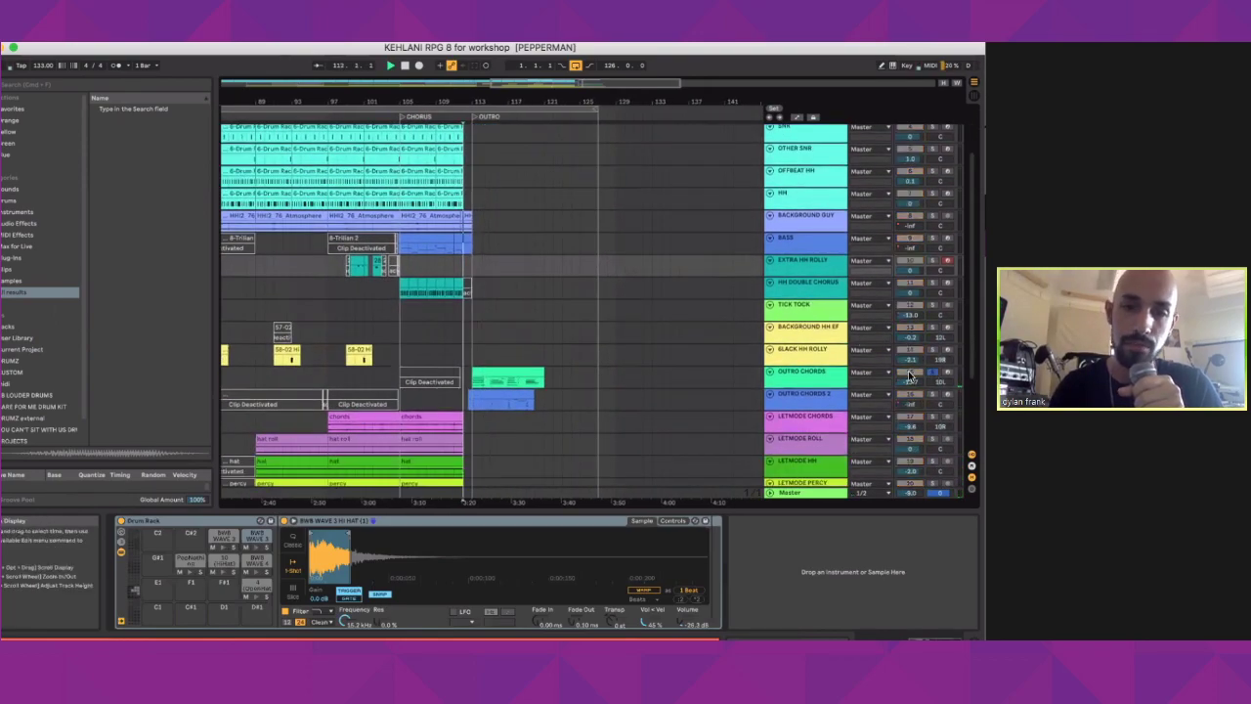
{"action": "left_click", "coordinate": [505, 373]}
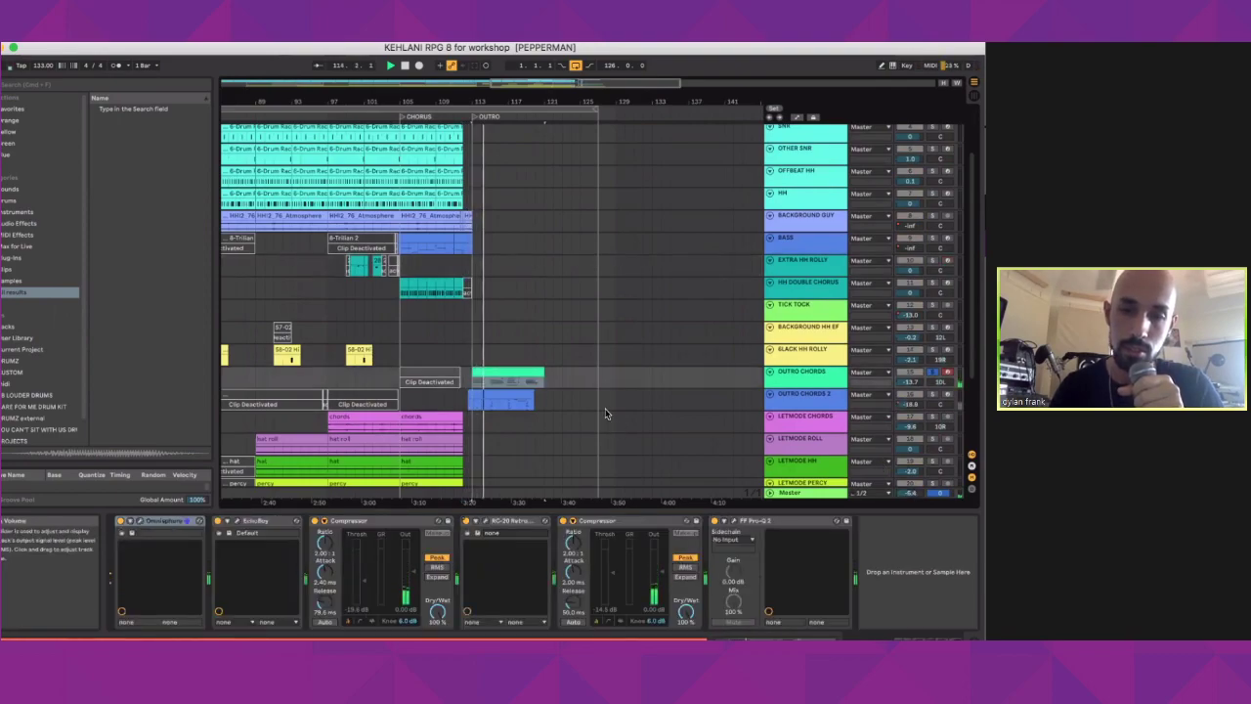
Step: Open the OUTRO CHORDS clip in an enlarged note editor, examine its chord notes during playback, and stop
{"action": "double_click", "coordinate": [503, 372]}
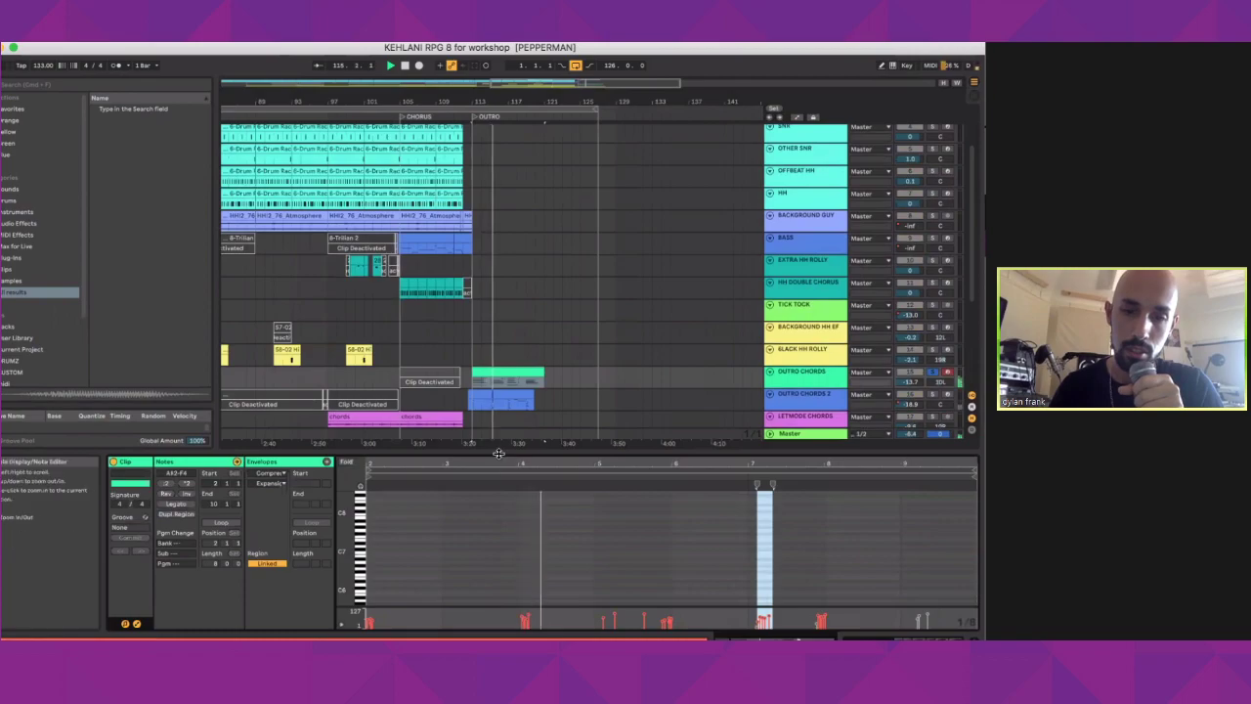
{"action": "left_click_drag", "start_coordinate": [493, 456], "coordinate": [493, 335]}
{"action": "scroll", "coordinate": [570, 479], "scroll_direction": "down", "scroll_amount": 3}
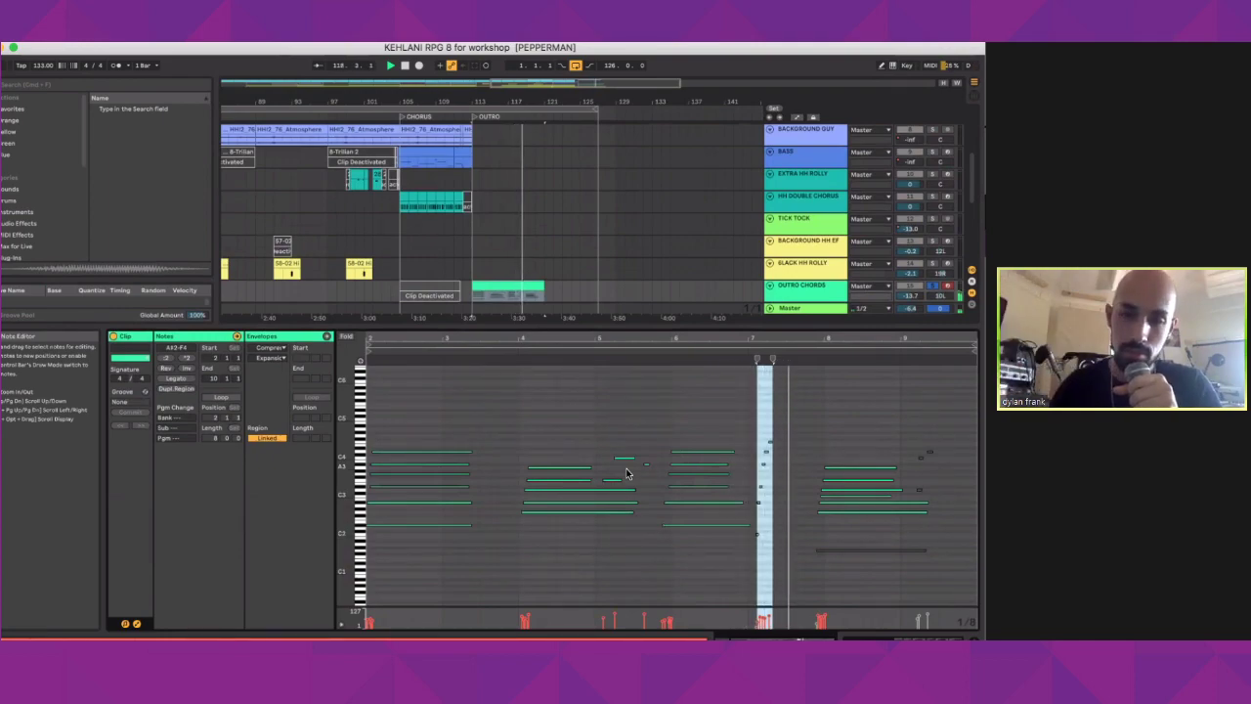
{"action": "key", "text": "space"}
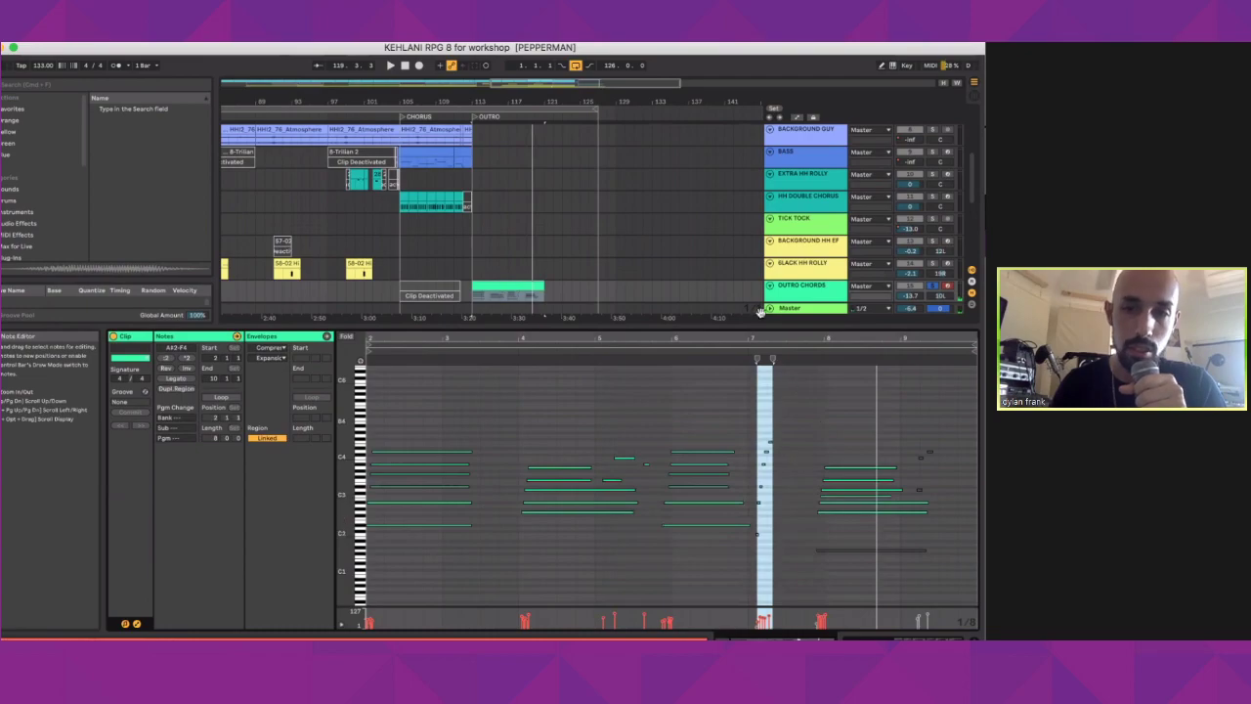
Step: Open the notes of the OUTRO CHORDS 2 clip in a smaller editor, play the track soloed, and unsolo it
{"action": "left_click_drag", "start_coordinate": [557, 331], "coordinate": [557, 403]}
{"action": "left_click", "coordinate": [523, 310]}
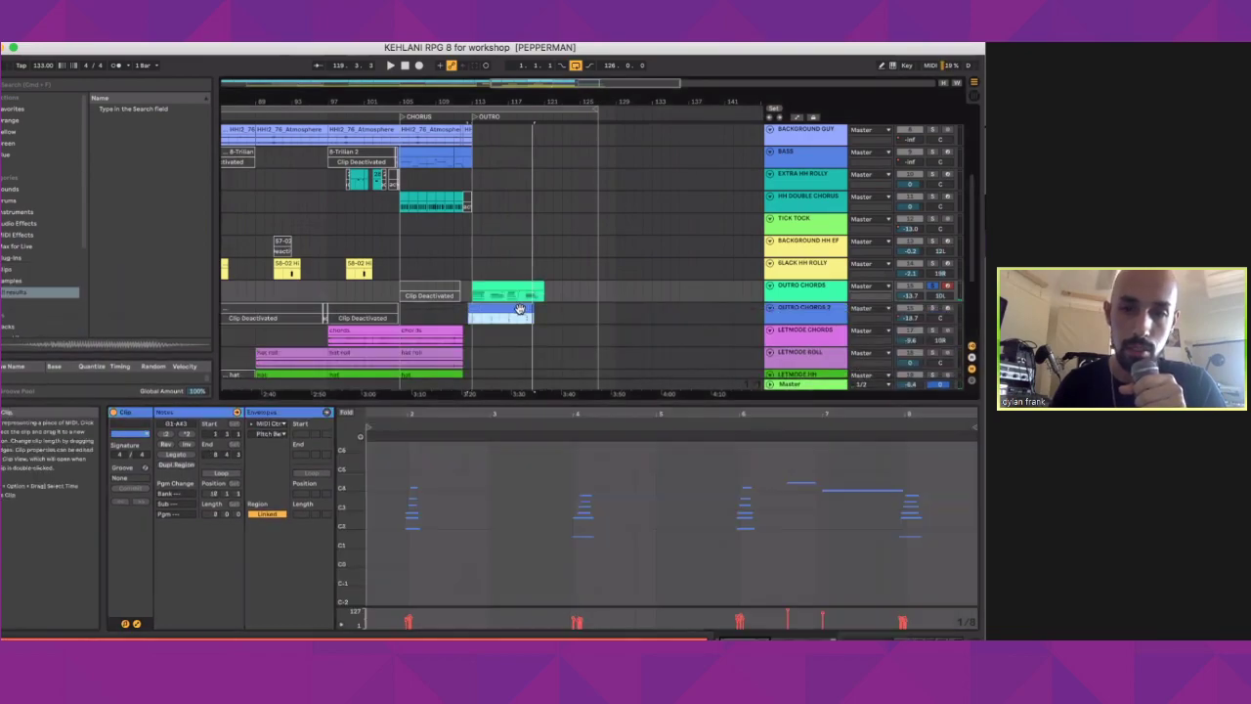
{"action": "left_click", "coordinate": [933, 309]}
{"action": "key", "text": "space"}
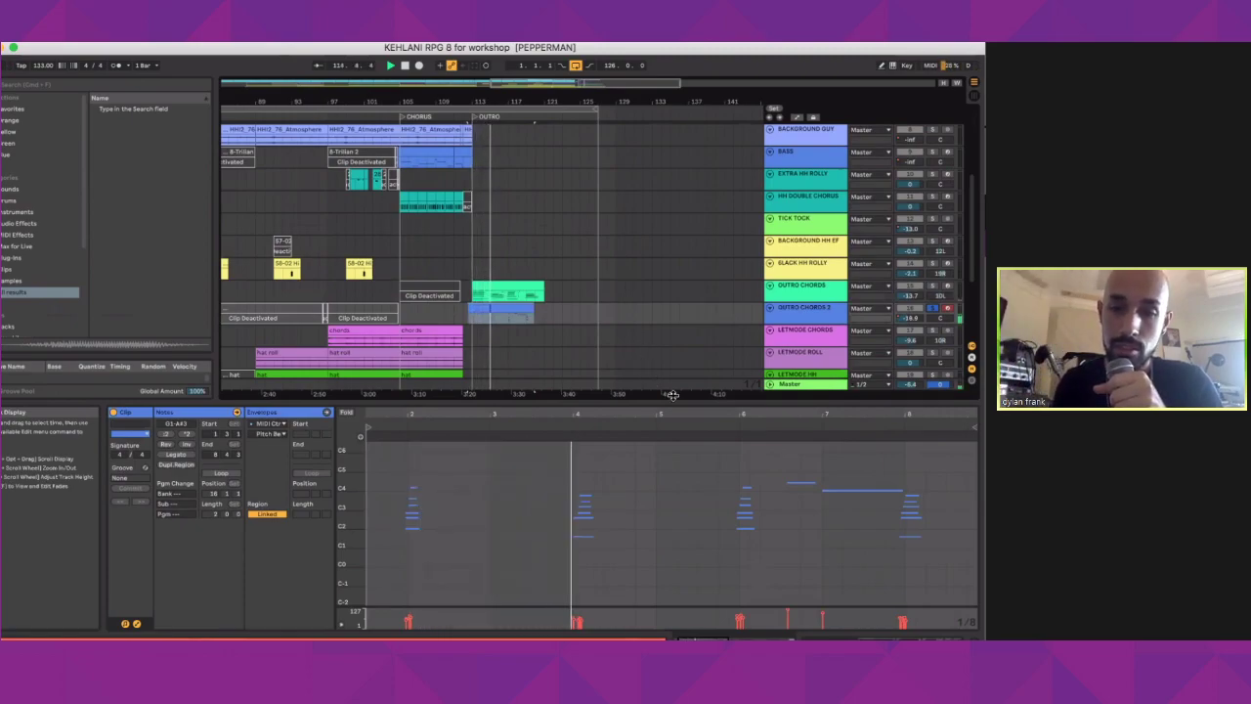
{"action": "left_click", "coordinate": [928, 309]}
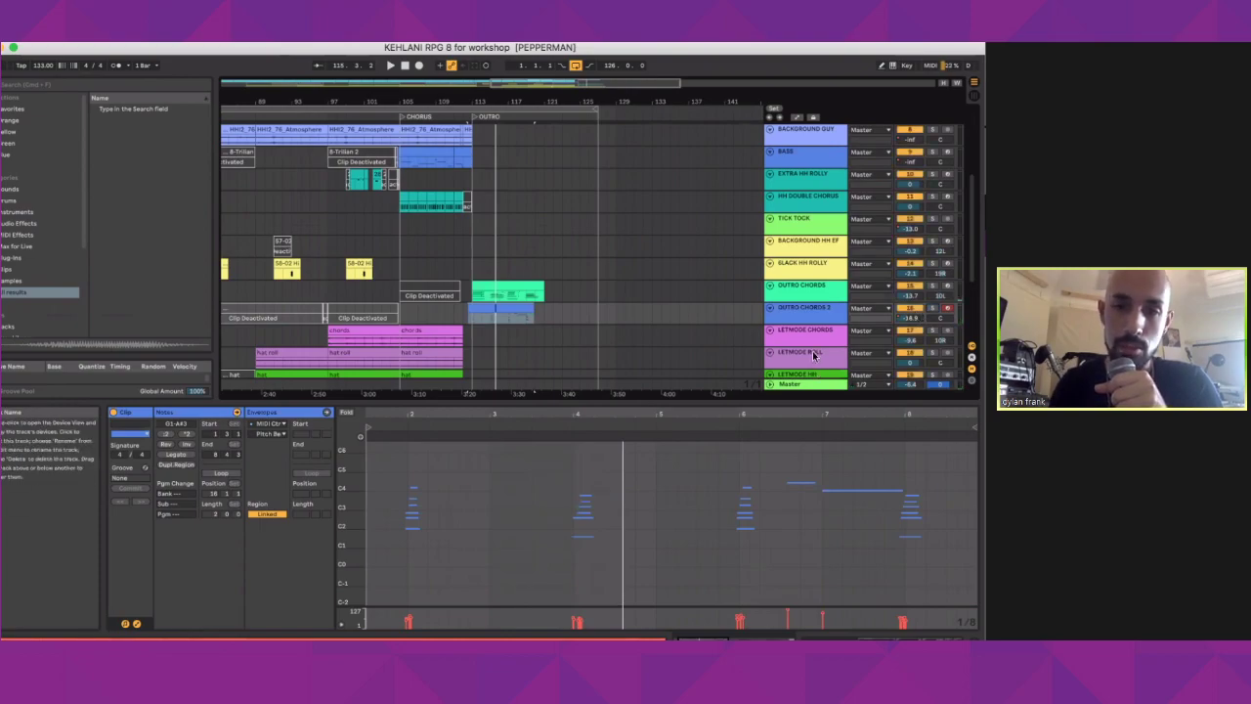
Step: Play the full mix over the outro, and again from the start of the BLACK section
{"action": "scroll", "coordinate": [559, 301], "scroll_direction": "down", "scroll_amount": 5}
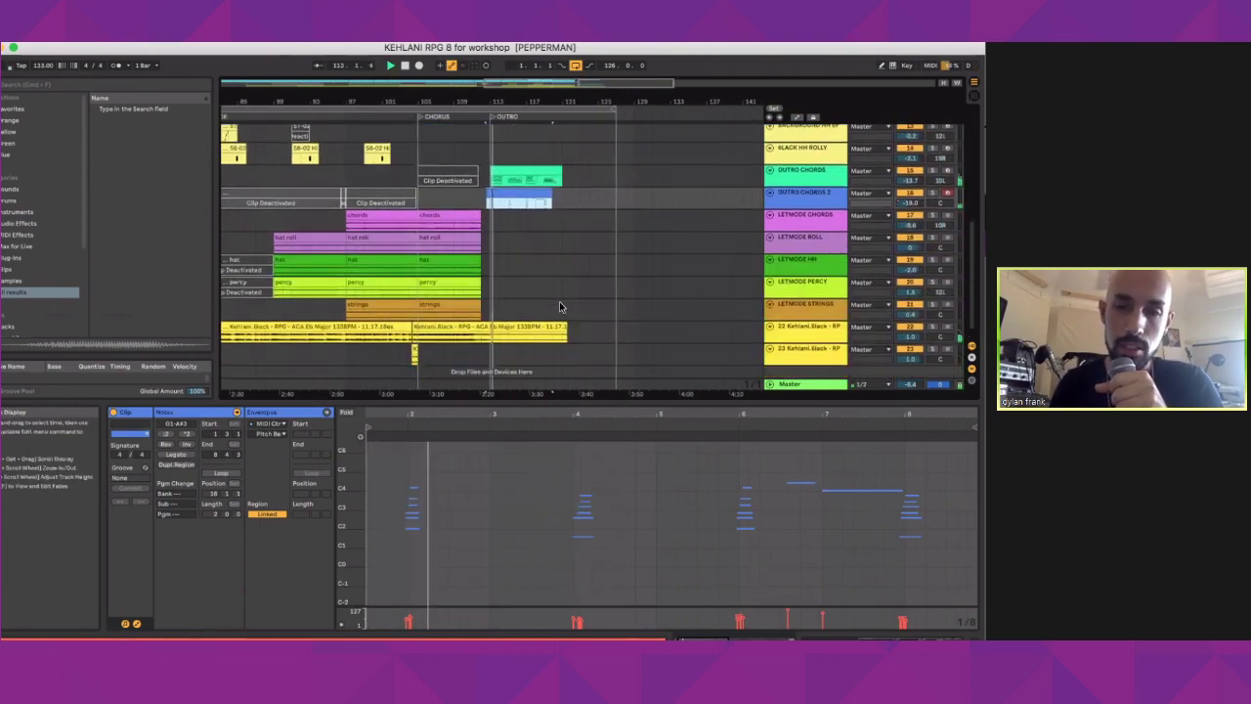
{"action": "scroll", "coordinate": [558, 301], "scroll_direction": "down", "scroll_amount": 1}
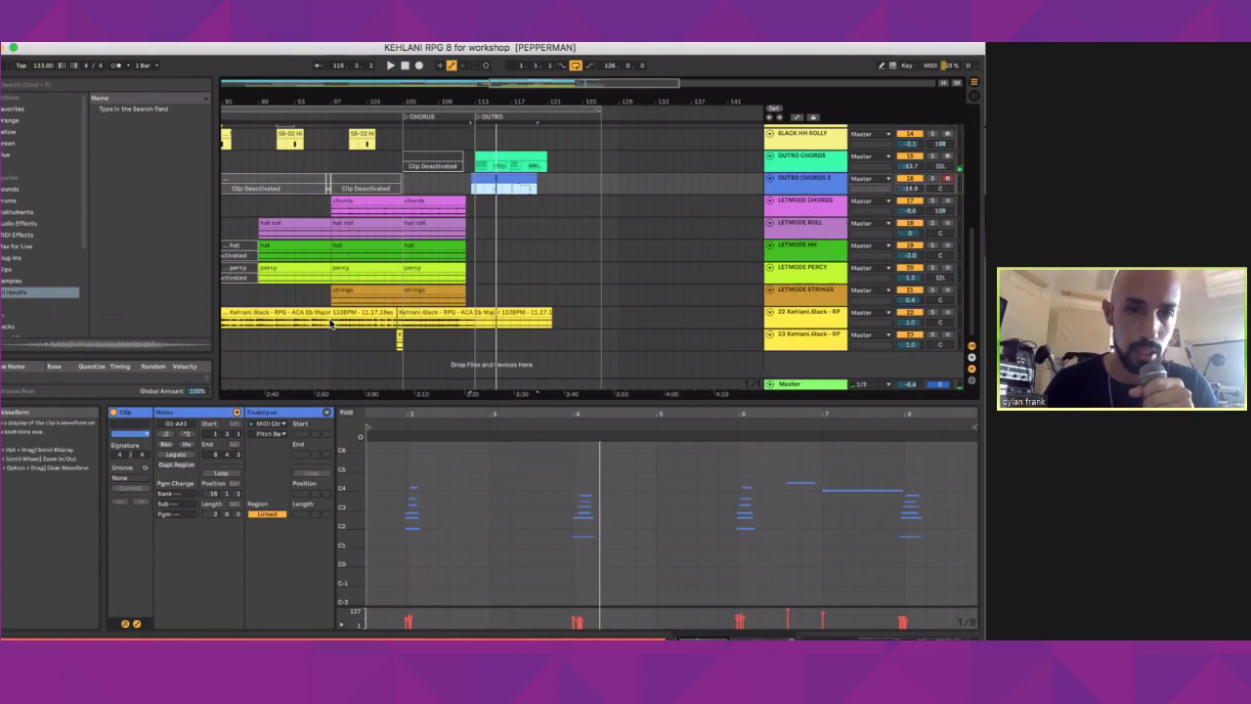
{"action": "scroll", "coordinate": [330, 319], "scroll_direction": "up", "scroll_amount": 5}
{"action": "scroll", "coordinate": [330, 319], "scroll_direction": "up", "scroll_amount": 2}
{"action": "scroll", "coordinate": [330, 320], "scroll_direction": "down", "scroll_amount": 8}
{"action": "scroll", "coordinate": [330, 321], "scroll_direction": "left", "scroll_amount": 2}
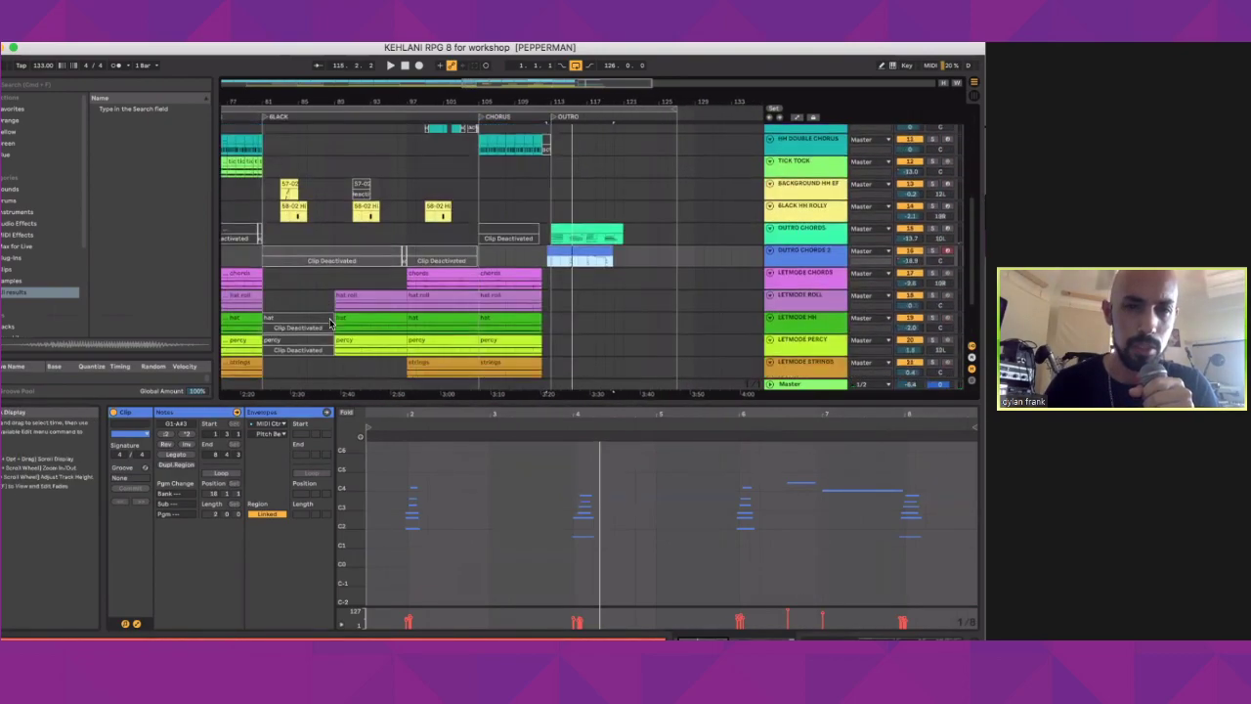
{"action": "key", "text": "space"}
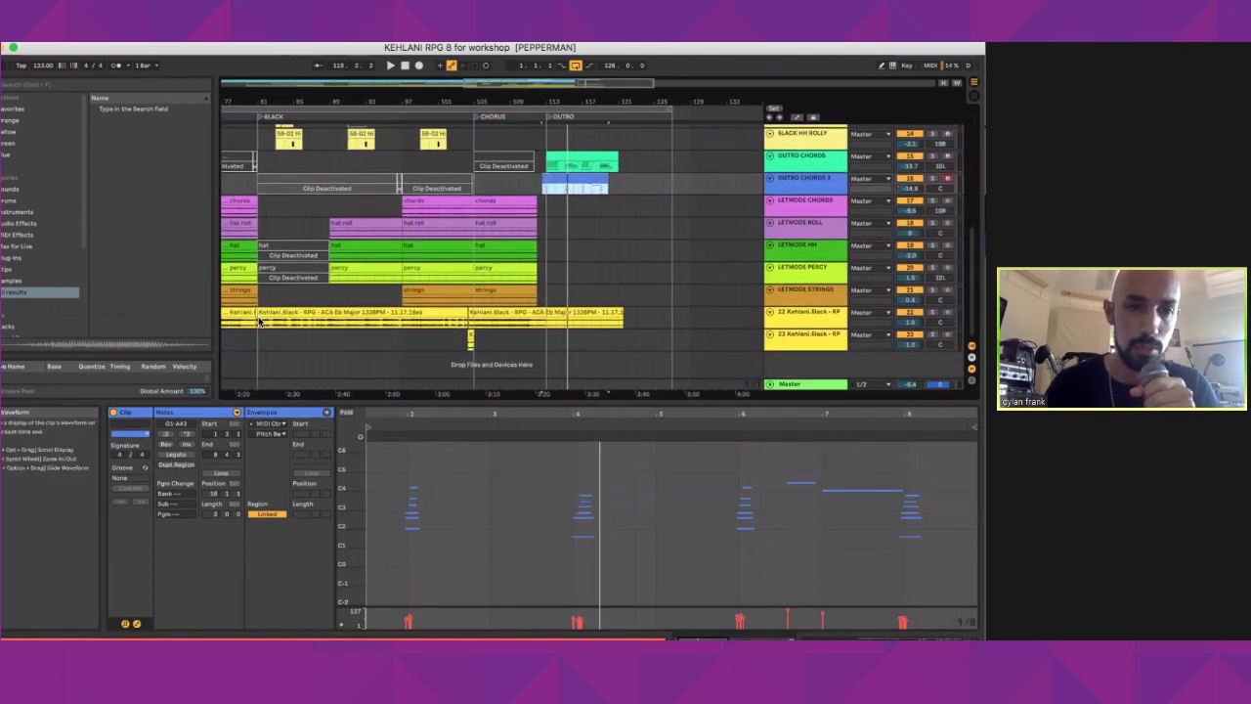
{"action": "left_click", "coordinate": [303, 342]}
{"action": "key", "text": "space"}
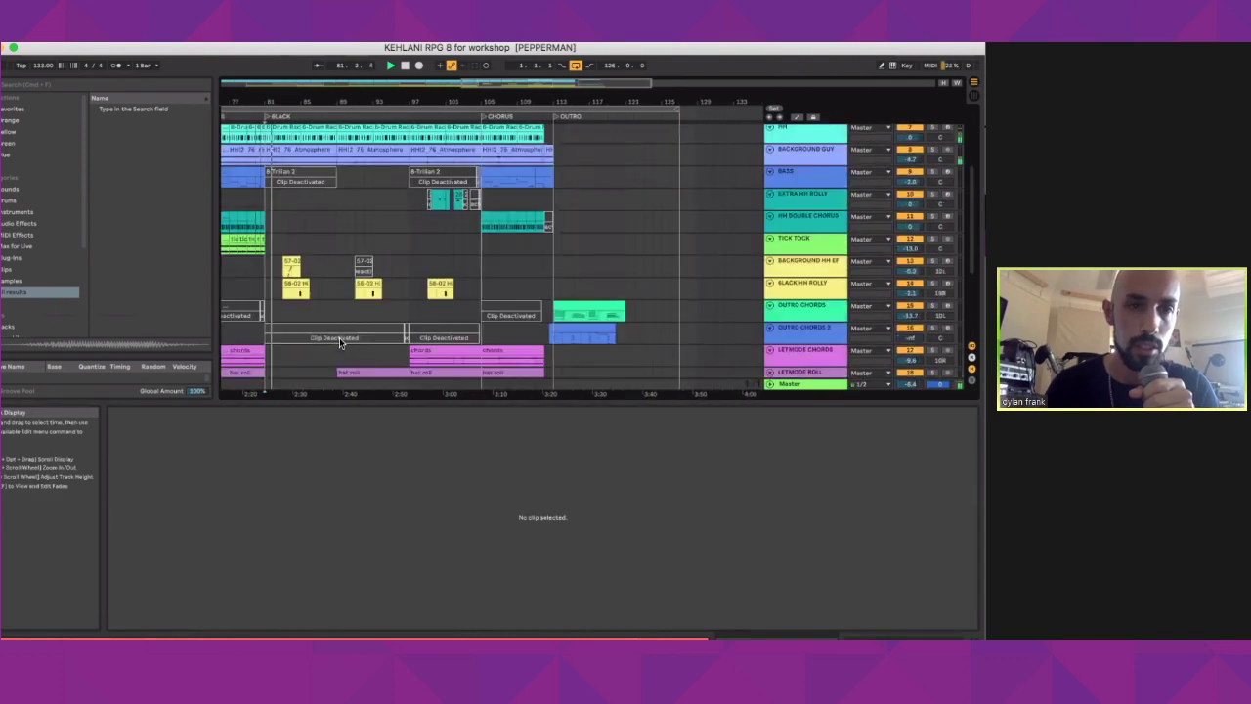
Step: Stop playback, open the first MAIN PIANO clip, and play the full mix from bar 1
{"action": "scroll", "coordinate": [339, 340], "scroll_direction": "up", "scroll_amount": 10}
{"action": "scroll", "coordinate": [339, 342], "scroll_direction": "up", "scroll_amount": 2}
{"action": "scroll", "coordinate": [339, 342], "scroll_direction": "left", "scroll_amount": 20}
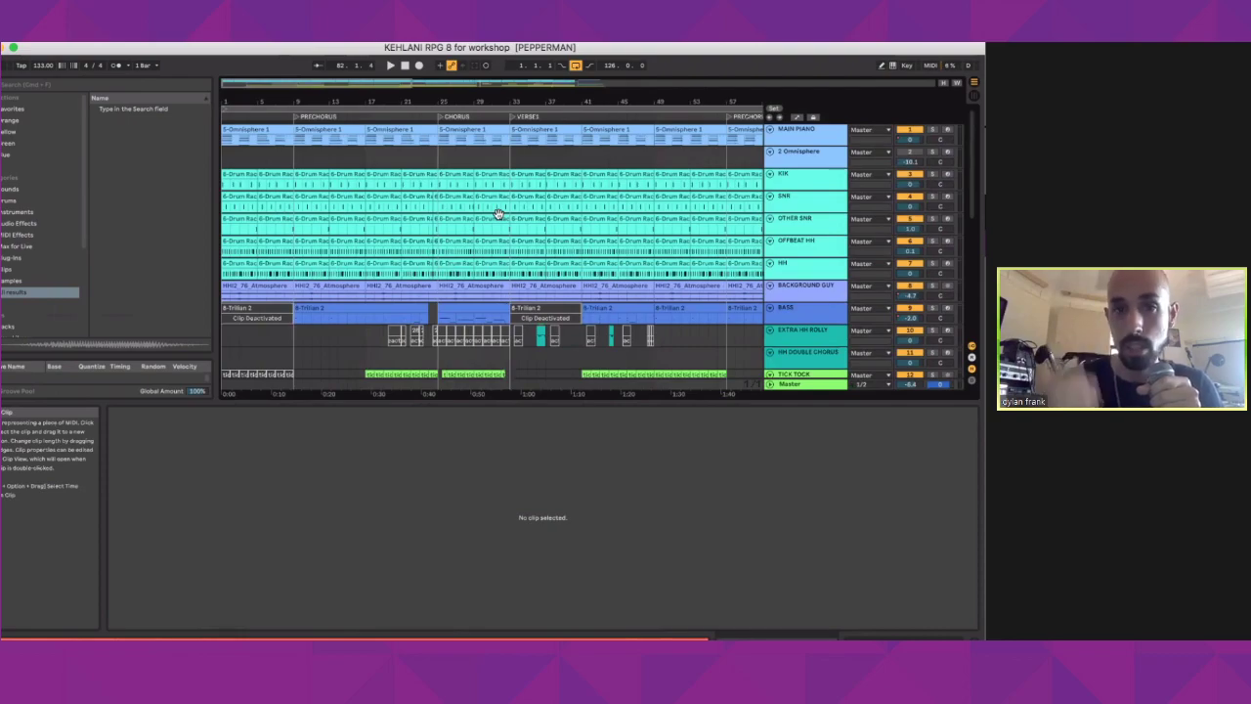
{"action": "left_click", "coordinate": [264, 129]}
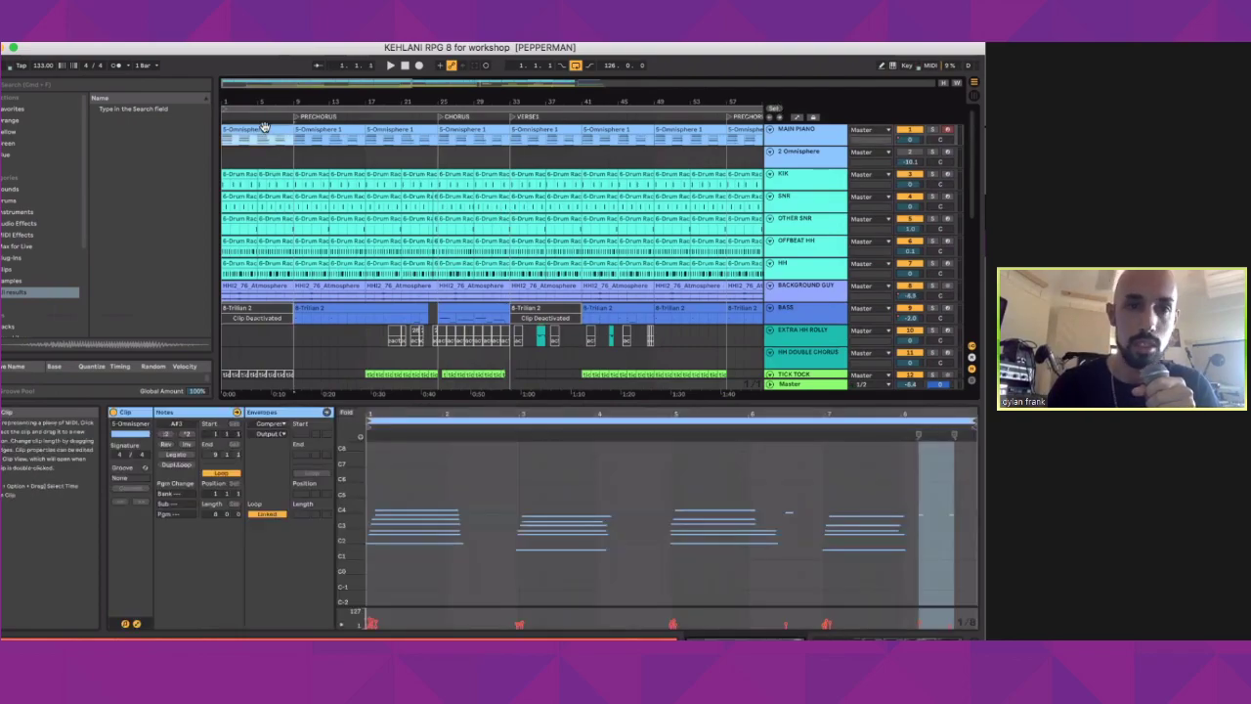
{"action": "key", "text": "space"}
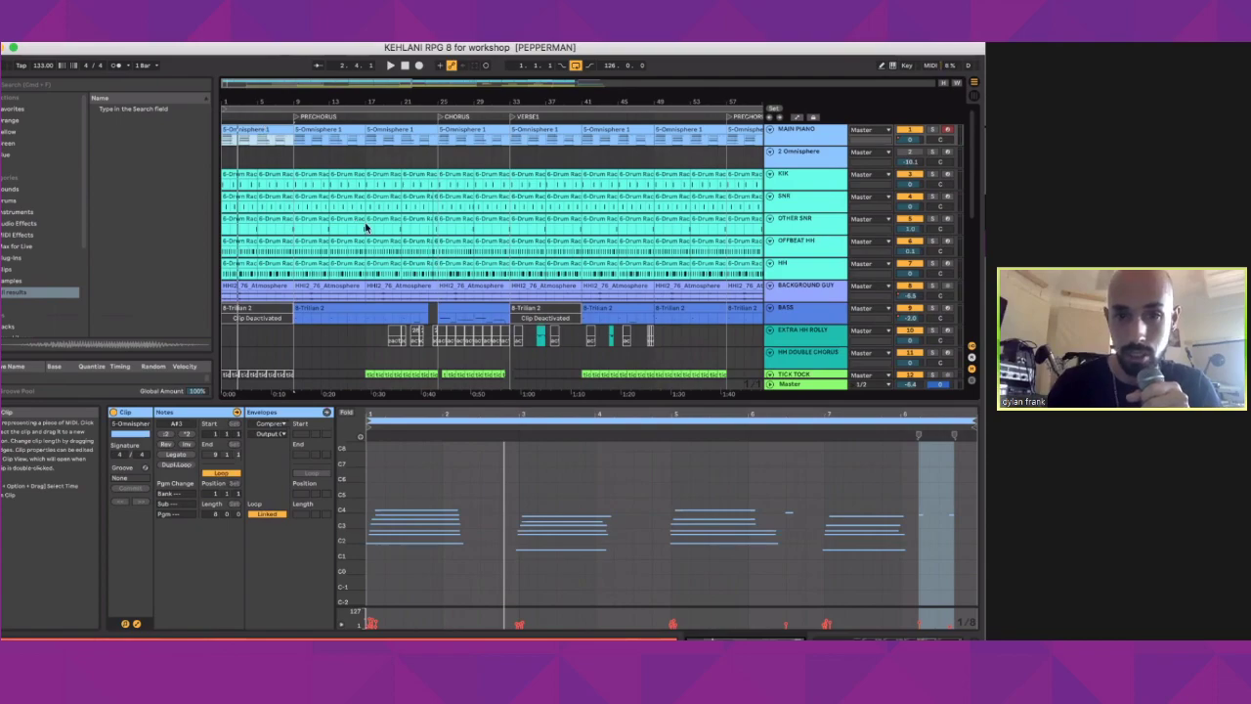
Step: Review the tracks down to the LETMODE loops, and play the mix from the first PRECHORUS and CHORUS locators
{"action": "scroll", "coordinate": [371, 233], "scroll_direction": "down", "scroll_amount": 5}
{"action": "scroll", "coordinate": [376, 238], "scroll_direction": "down", "scroll_amount": 3}
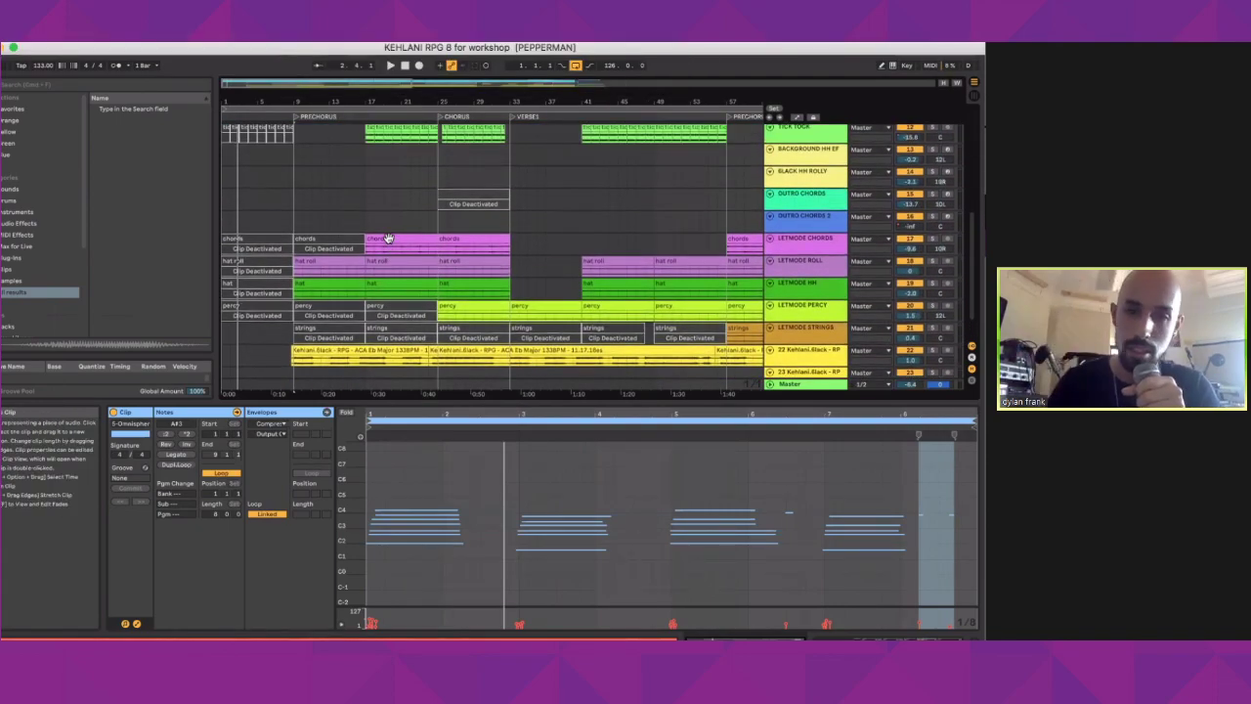
{"action": "scroll", "coordinate": [389, 241], "scroll_direction": "up", "scroll_amount": 10}
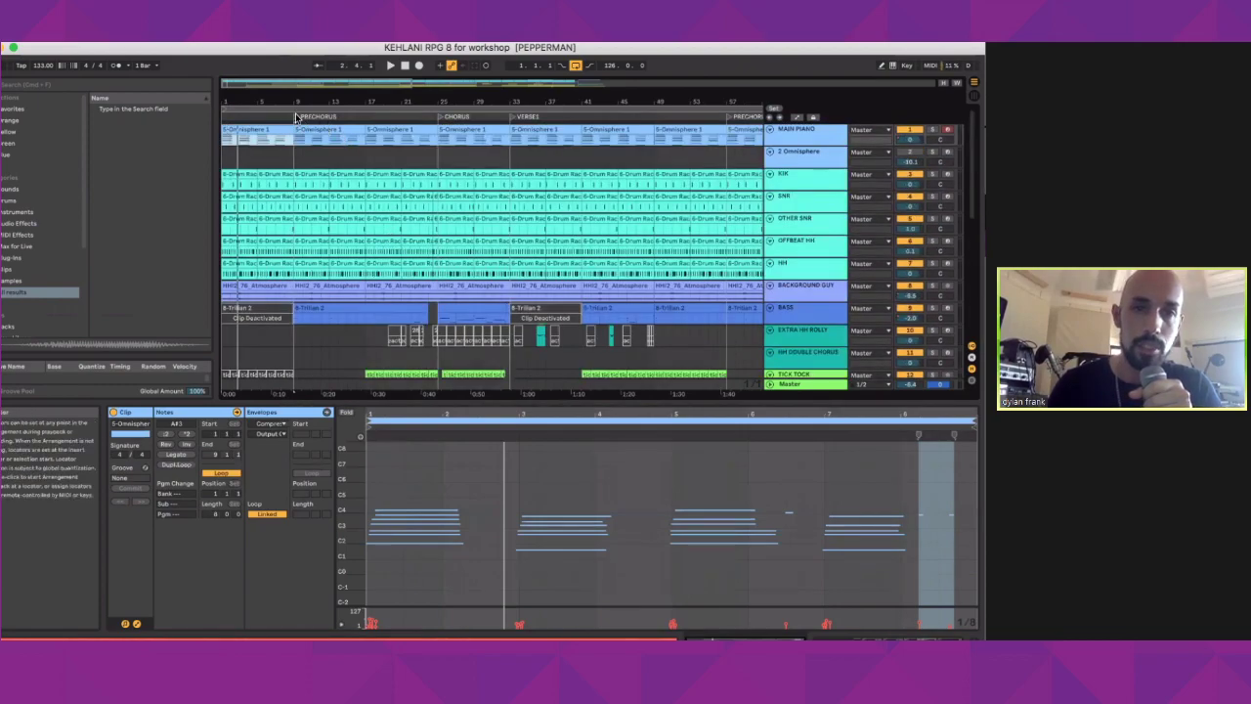
{"action": "left_click", "coordinate": [362, 118]}
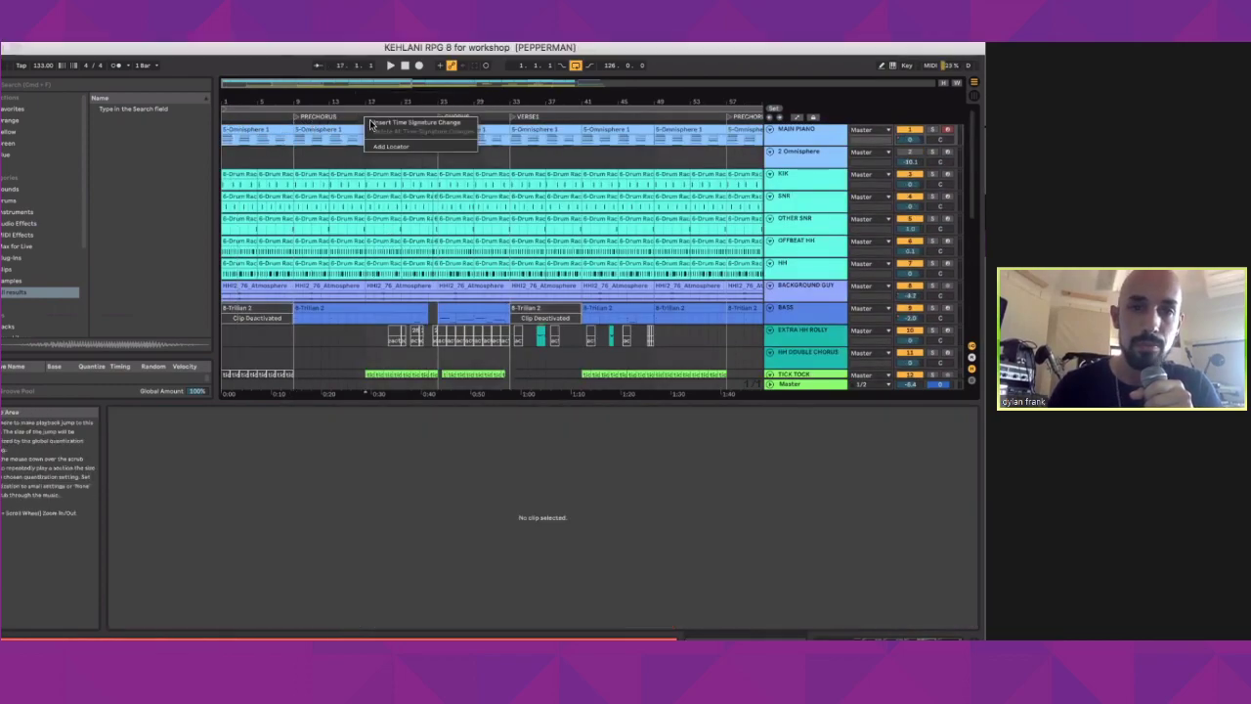
{"action": "left_click", "coordinate": [295, 118]}
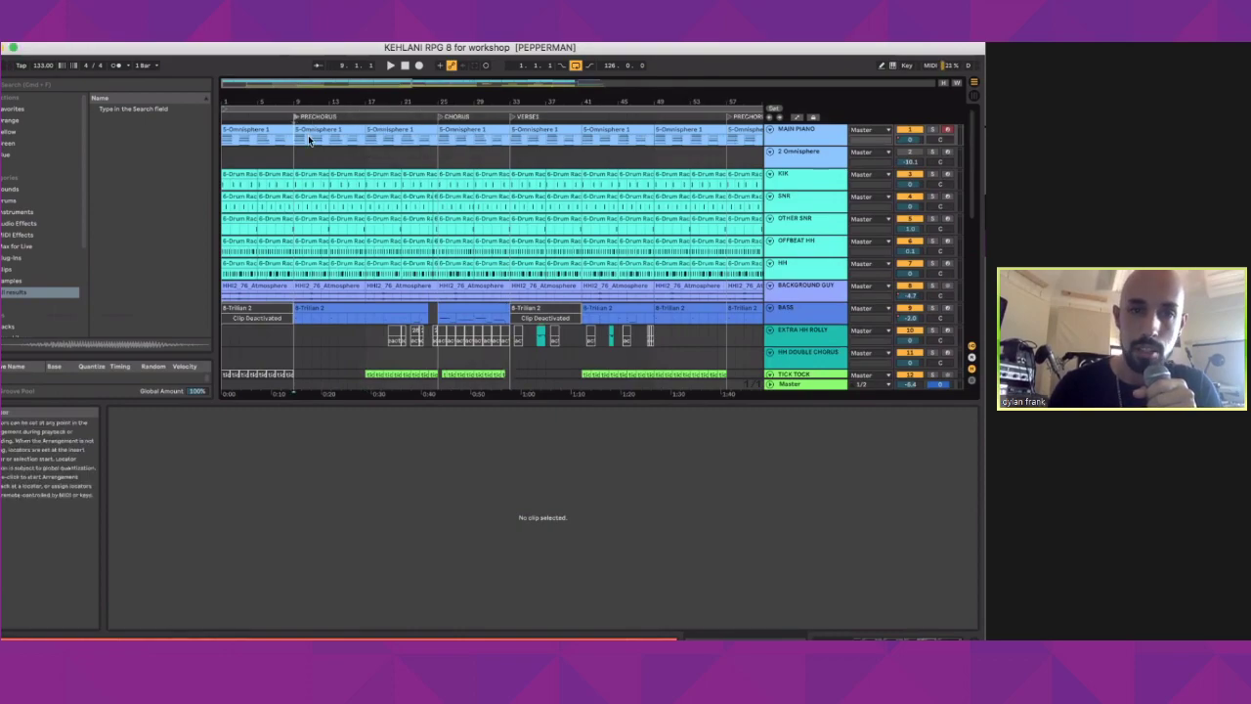
{"action": "left_click", "coordinate": [439, 116]}
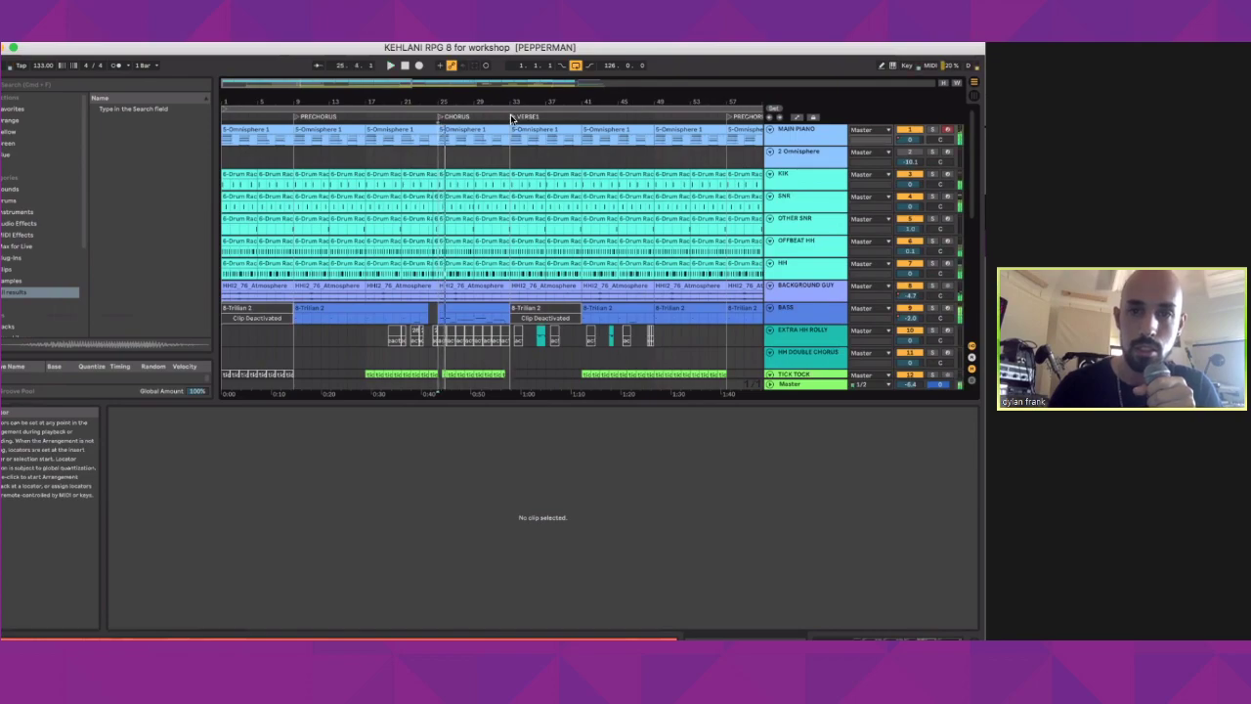
Step: Play the mix from the VERSE1 locator and from the start of the BLACK section
{"action": "scroll", "coordinate": [580, 147], "scroll_direction": "right", "scroll_amount": 5}
{"action": "scroll", "coordinate": [581, 147], "scroll_direction": "right", "scroll_amount": 2}
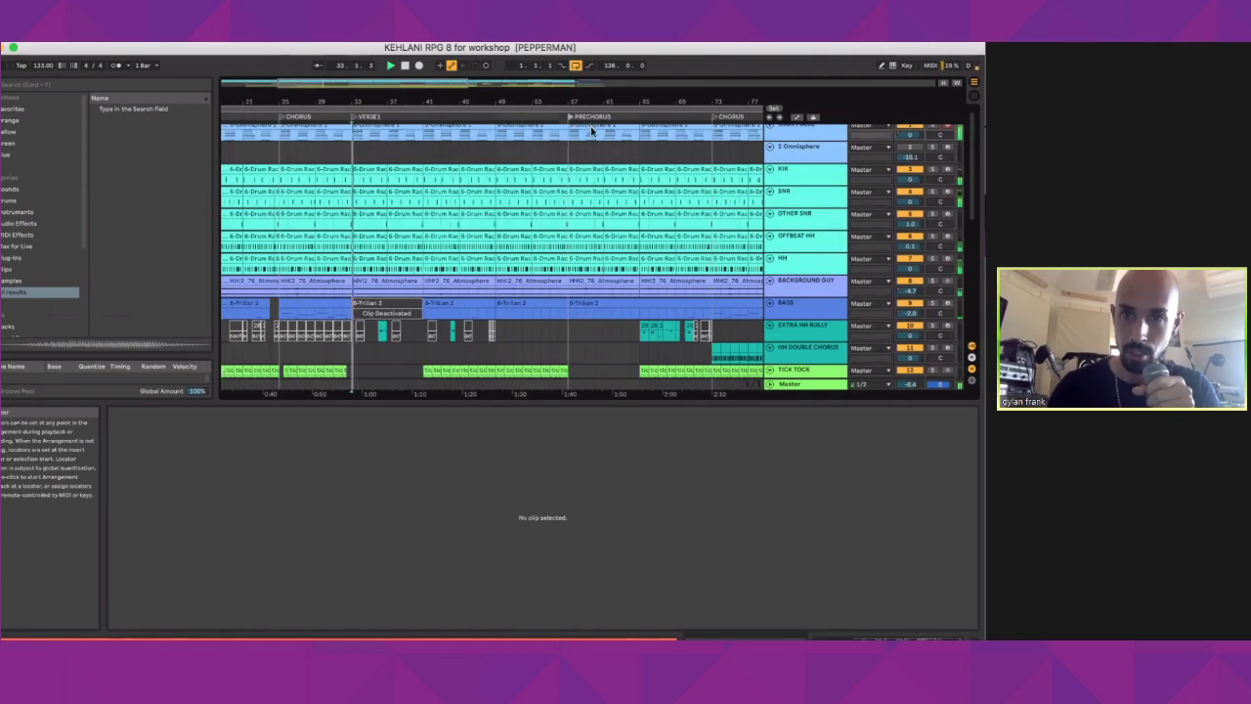
{"action": "scroll", "coordinate": [592, 127], "scroll_direction": "right", "scroll_amount": 6}
{"action": "scroll", "coordinate": [592, 130], "scroll_direction": "right", "scroll_amount": 3}
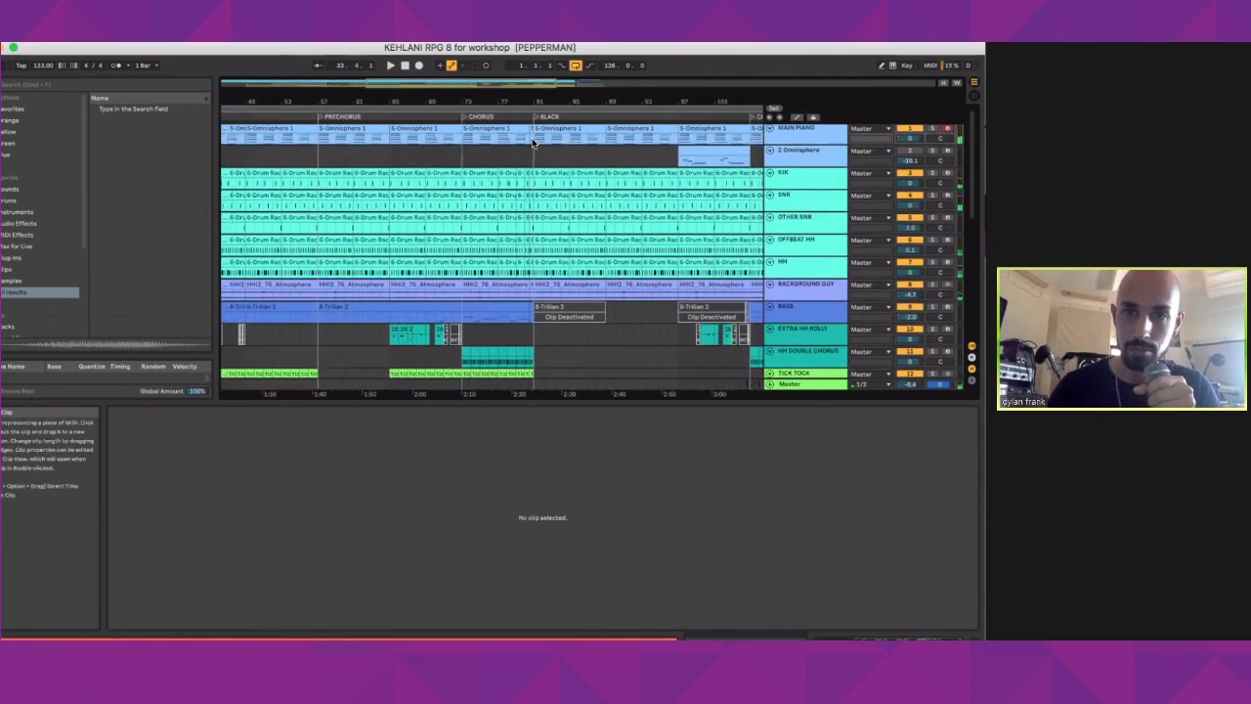
{"action": "left_click", "coordinate": [535, 144]}
{"action": "scroll", "coordinate": [645, 195], "scroll_direction": "down", "scroll_amount": 3}
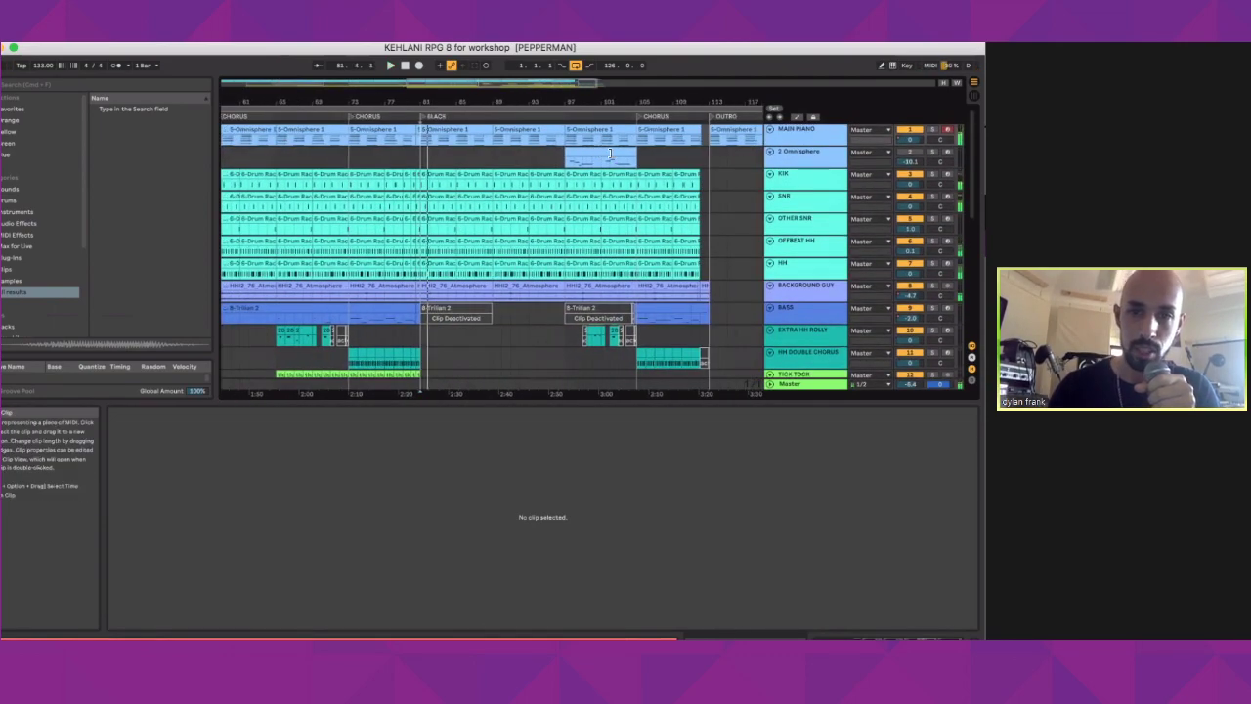
Step: Return to the start of the arrangement and select all clips on every track
{"action": "scroll", "coordinate": [647, 200], "scroll_direction": "down", "scroll_amount": 3}
{"action": "scroll", "coordinate": [646, 201], "scroll_direction": "left", "scroll_amount": 4}
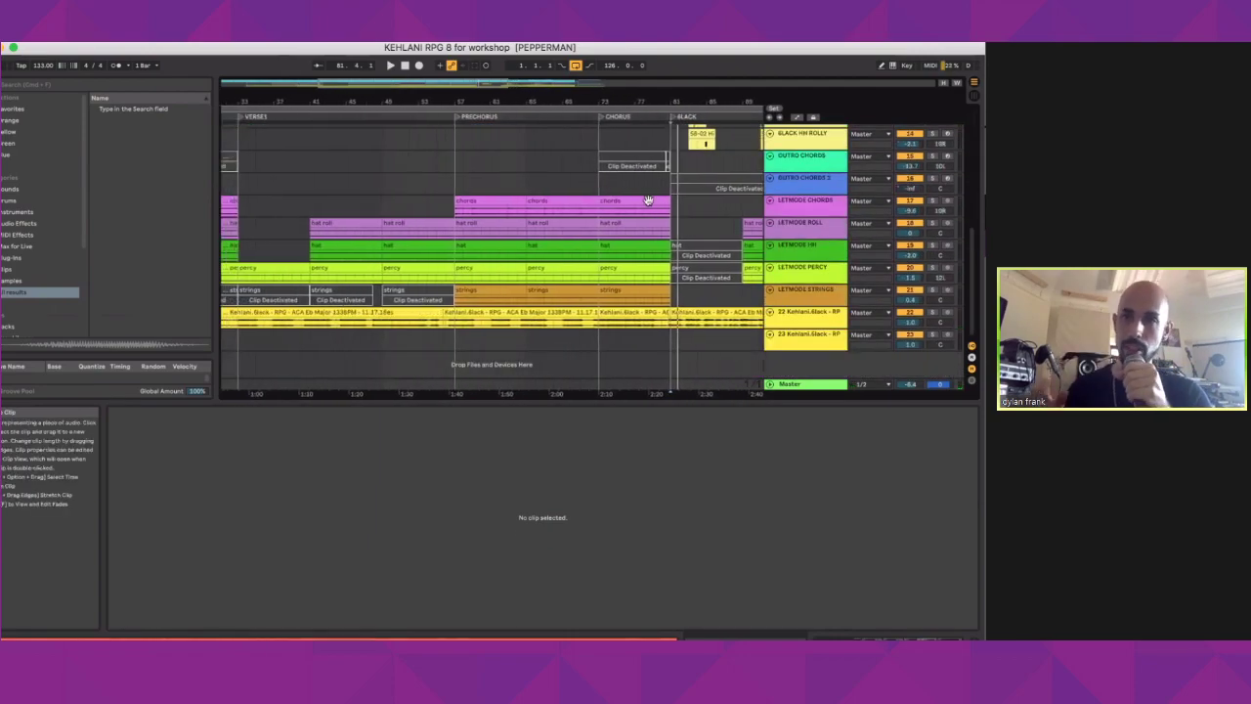
{"action": "scroll", "coordinate": [648, 200], "scroll_direction": "up", "scroll_amount": 6}
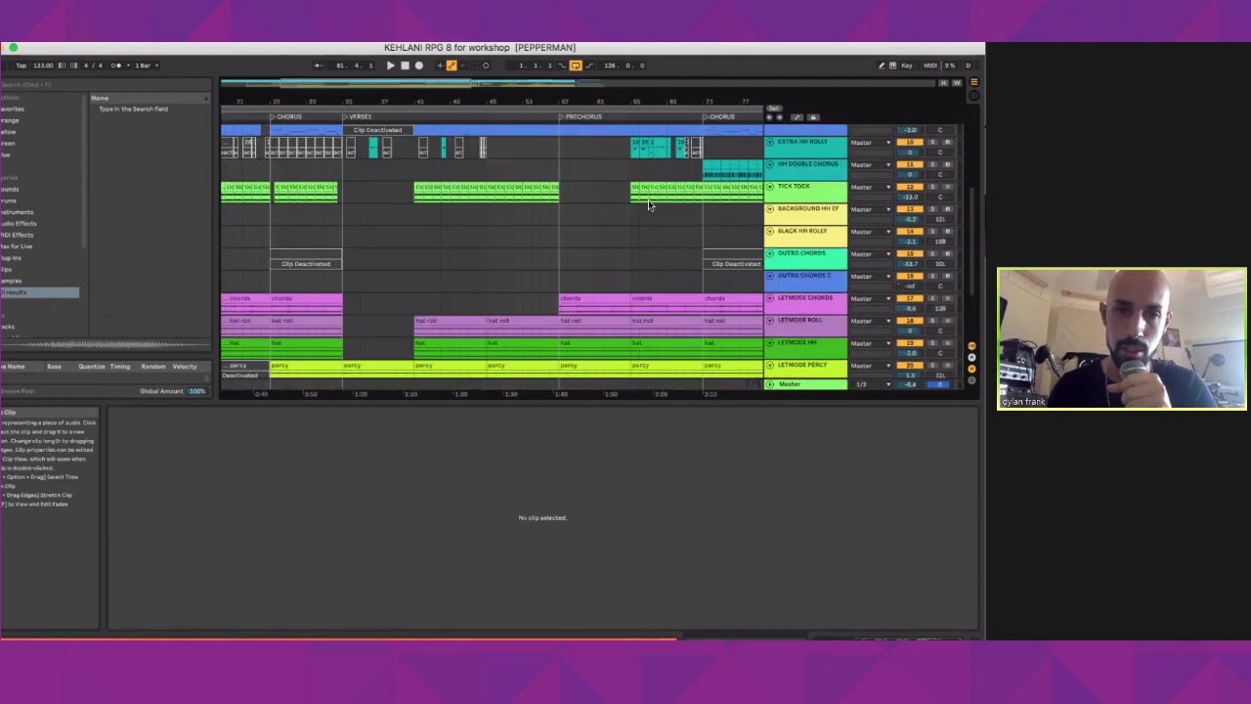
{"action": "scroll", "coordinate": [648, 199], "scroll_direction": "left", "scroll_amount": 10}
{"action": "key", "text": "super+a"}
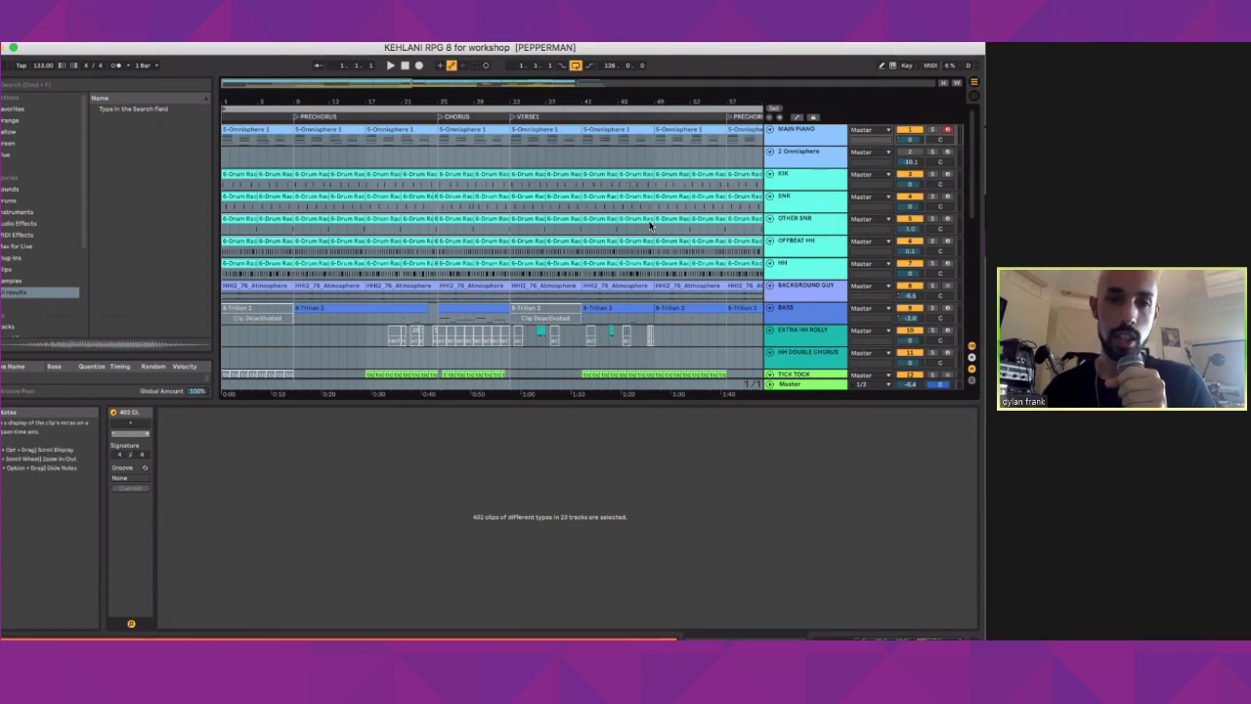
Step: Open the CUSTOM folder in the browser and expand its SABA 808 folder to view the 808 projects
{"action": "scroll", "coordinate": [47, 284], "scroll_direction": "down", "scroll_amount": 4}
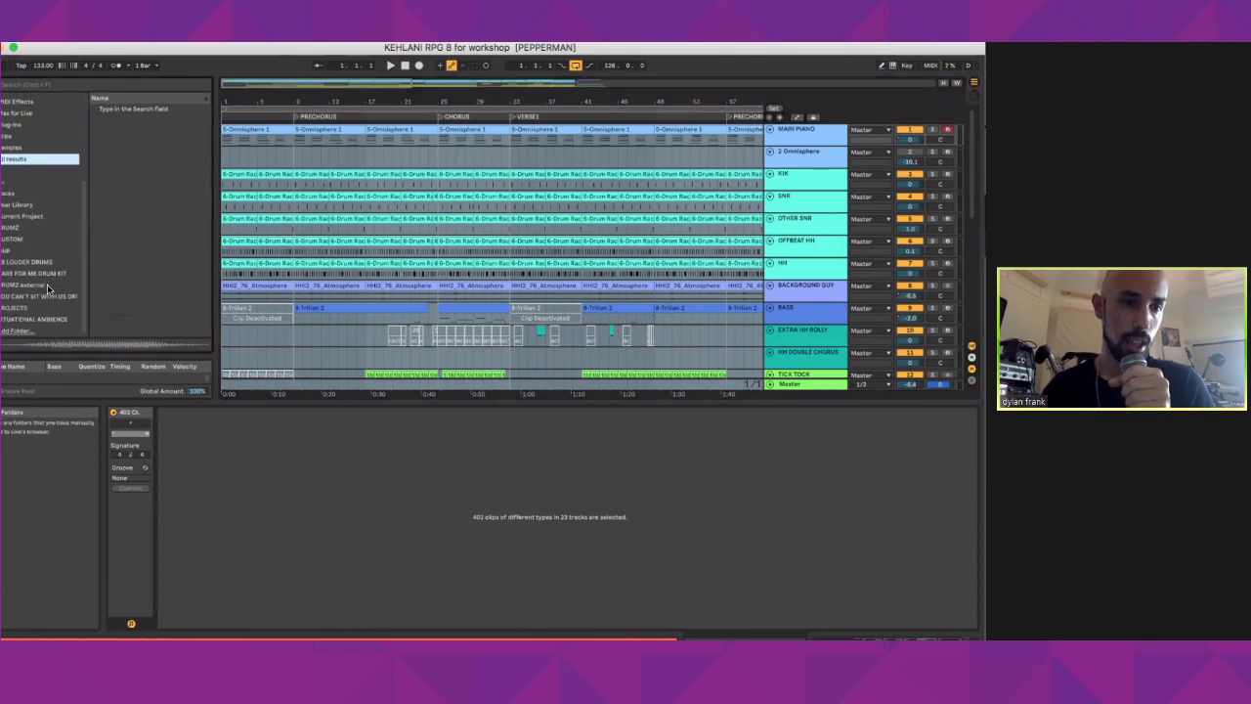
{"action": "left_click", "coordinate": [20, 242]}
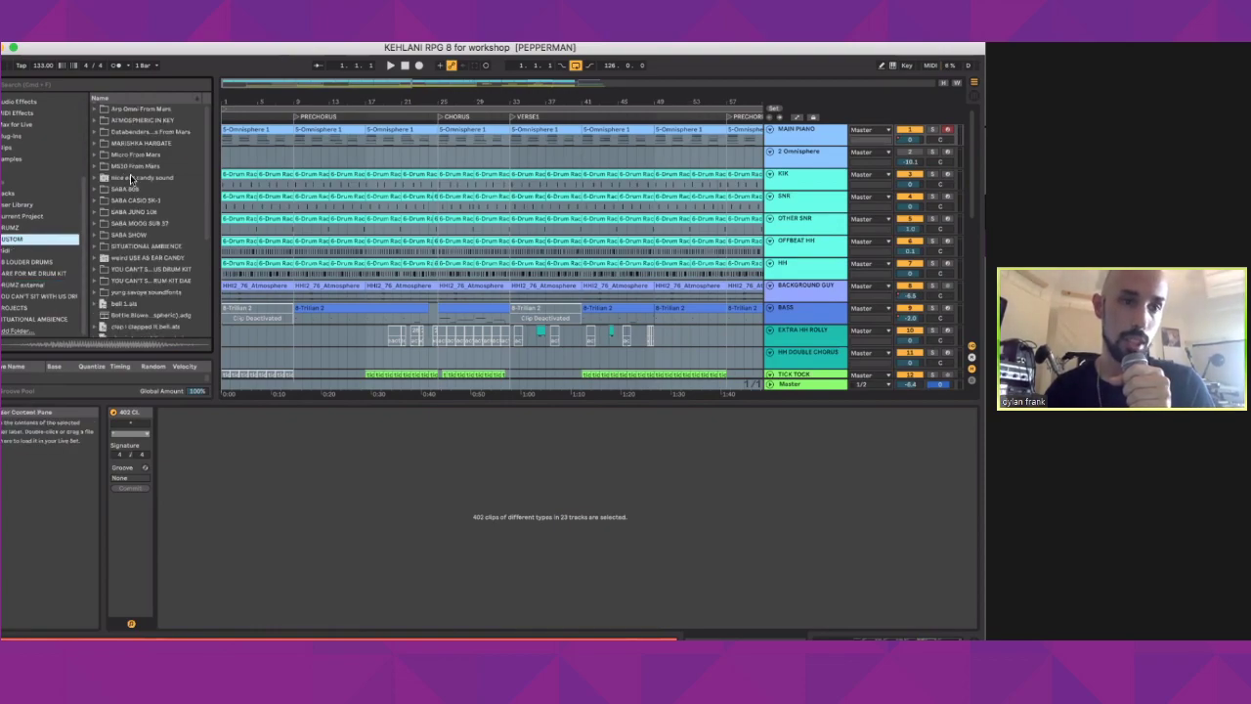
{"action": "scroll", "coordinate": [142, 202], "scroll_direction": "down", "scroll_amount": 2}
{"action": "left_click", "coordinate": [104, 171]}
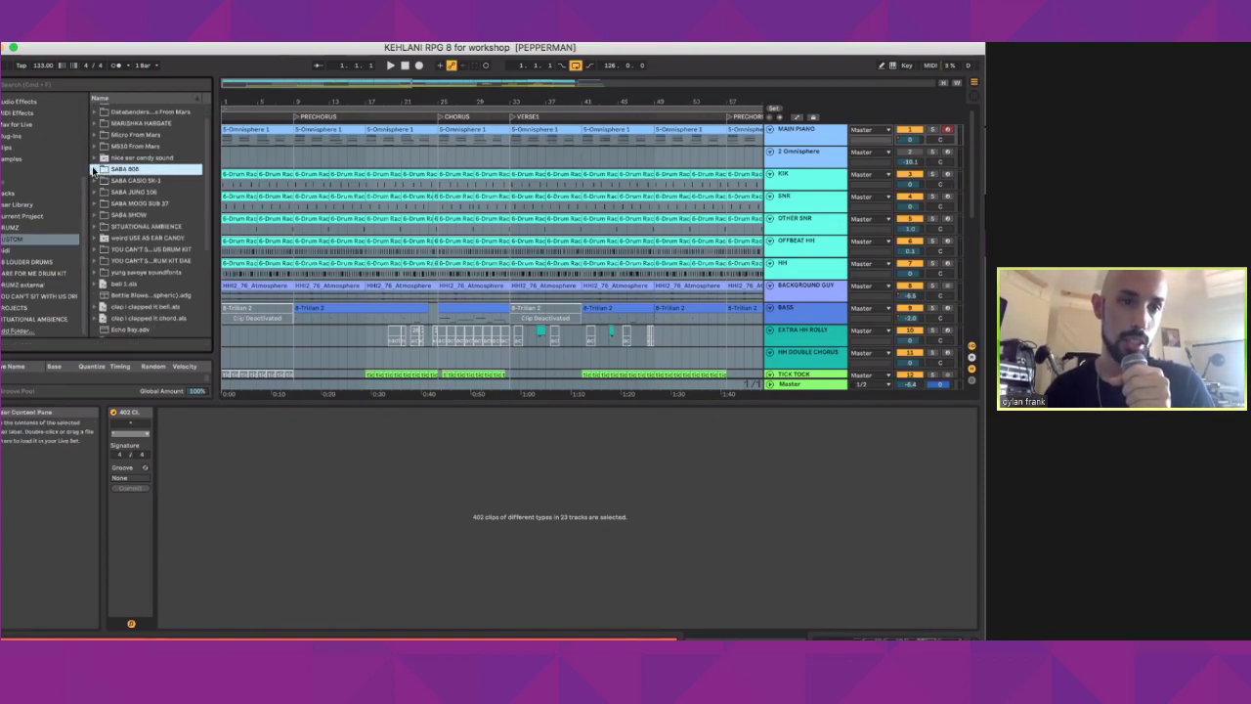
{"action": "scroll", "coordinate": [464, 271], "scroll_direction": "down", "scroll_amount": 10}
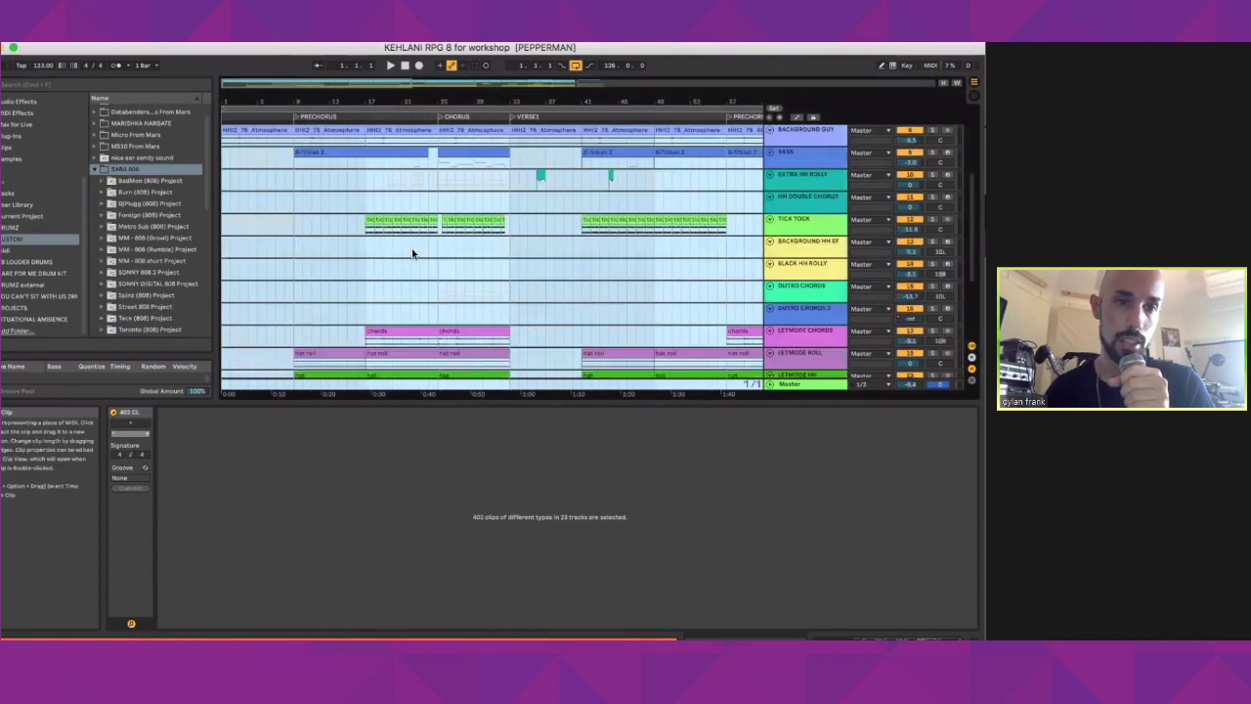
Step: Collapse the SABA 808 folder, look inside the nice ear candy sound folder, and browse the rest of the CUSTOM sounds
{"action": "left_click", "coordinate": [96, 171]}
{"action": "left_click", "coordinate": [95, 171]}
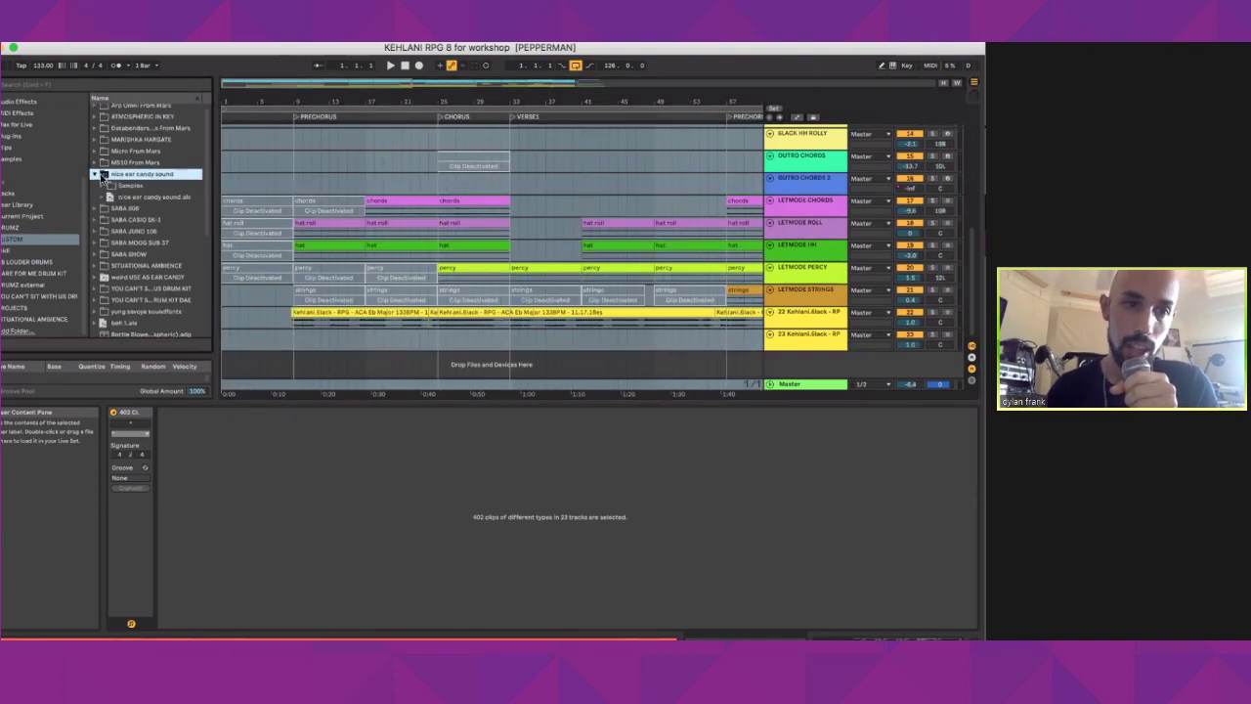
{"action": "left_click", "coordinate": [95, 174]}
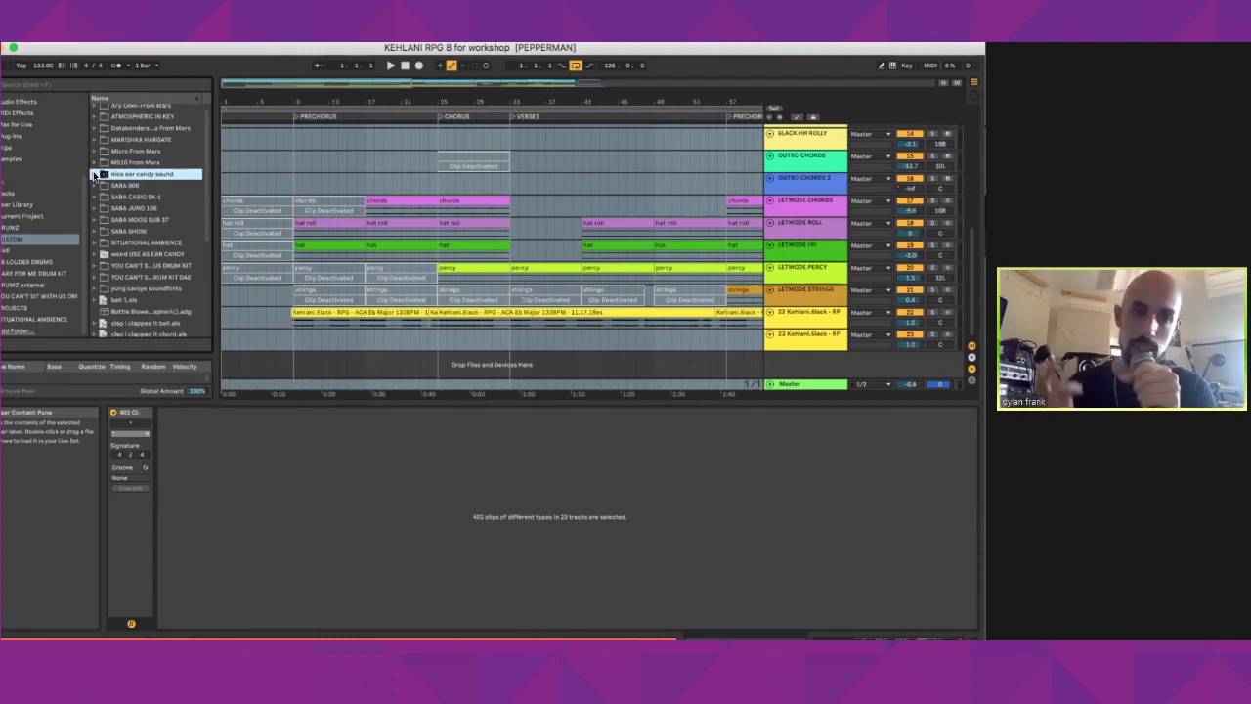
{"action": "scroll", "coordinate": [93, 174], "scroll_direction": "down", "scroll_amount": 5}
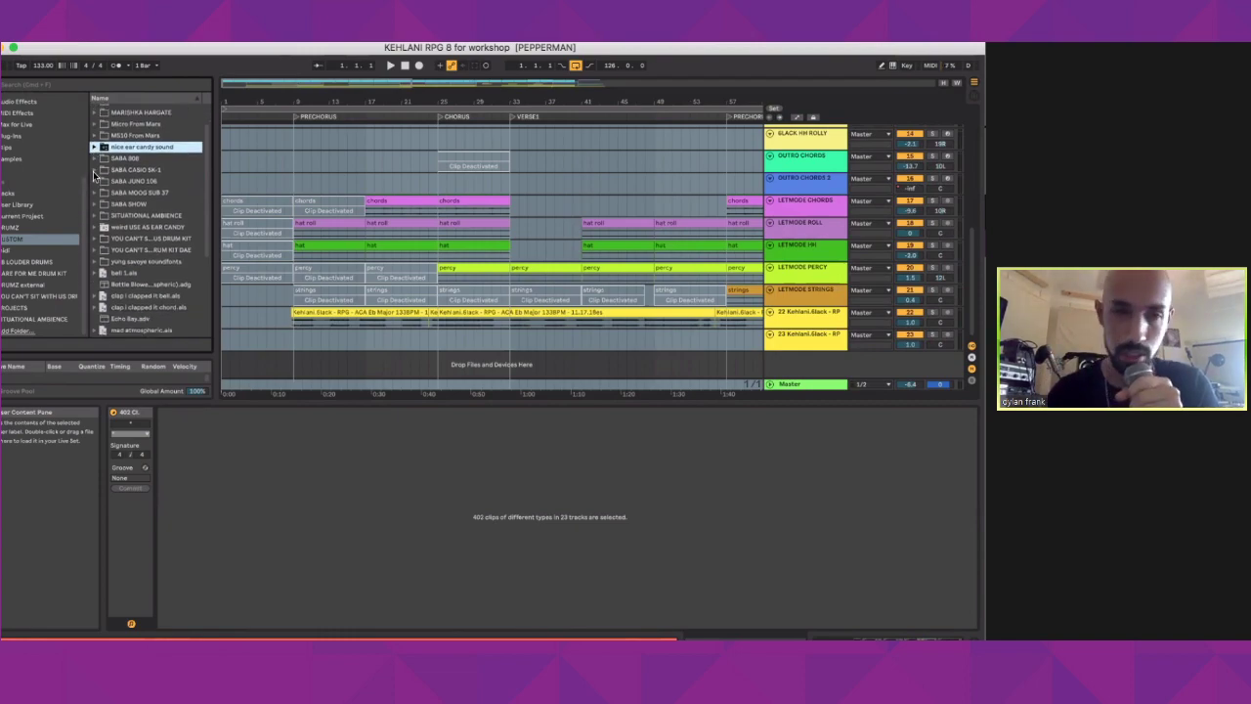
{"action": "scroll", "coordinate": [124, 235], "scroll_direction": "up", "scroll_amount": 5}
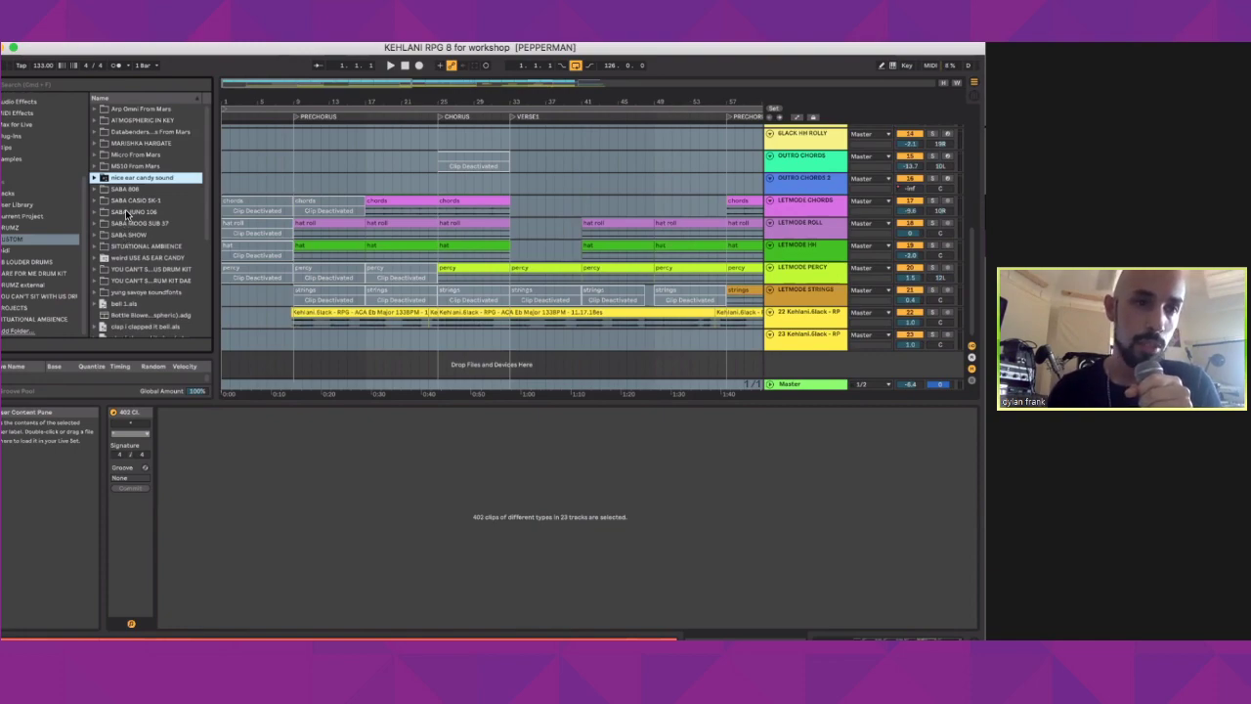
{"action": "scroll", "coordinate": [129, 222], "scroll_direction": "down", "scroll_amount": 4}
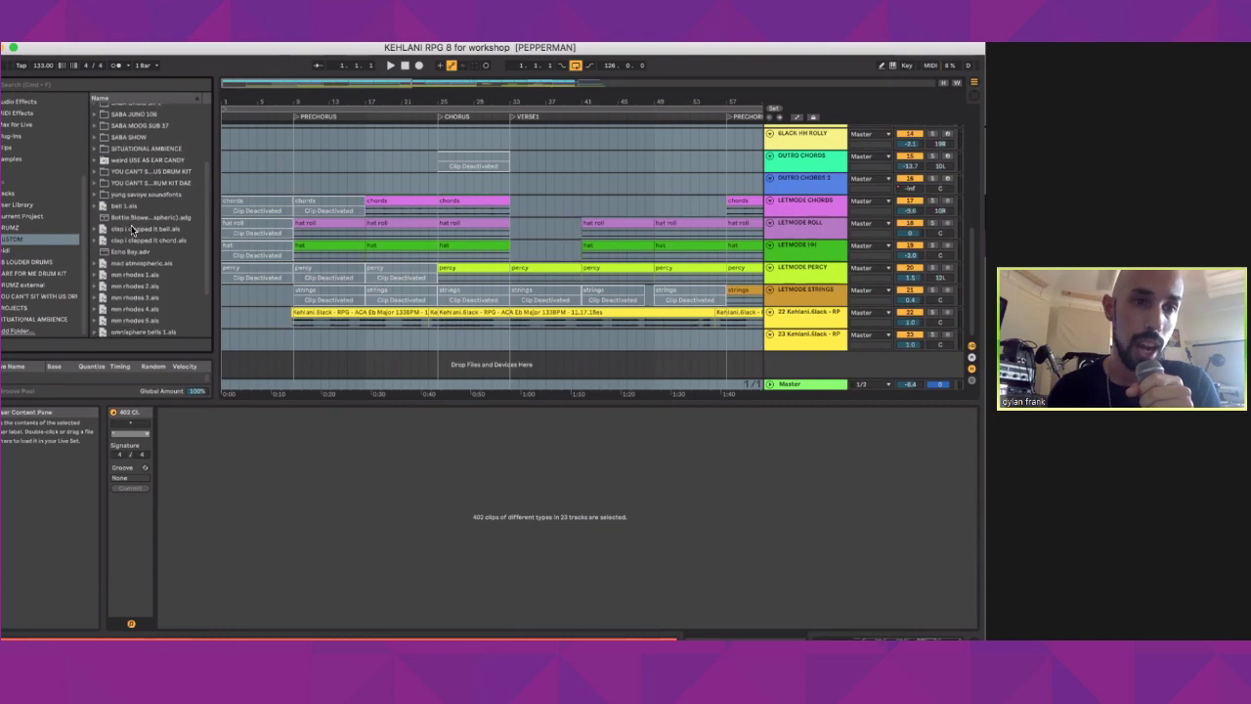
Step: Expand the yung savage soundfonts folder, look through its projects and one of its latest subfolders, and collapse it again
{"action": "left_click", "coordinate": [94, 194]}
{"action": "scroll", "coordinate": [107, 215], "scroll_direction": "down", "scroll_amount": 1}
{"action": "left_click", "coordinate": [109, 180]}
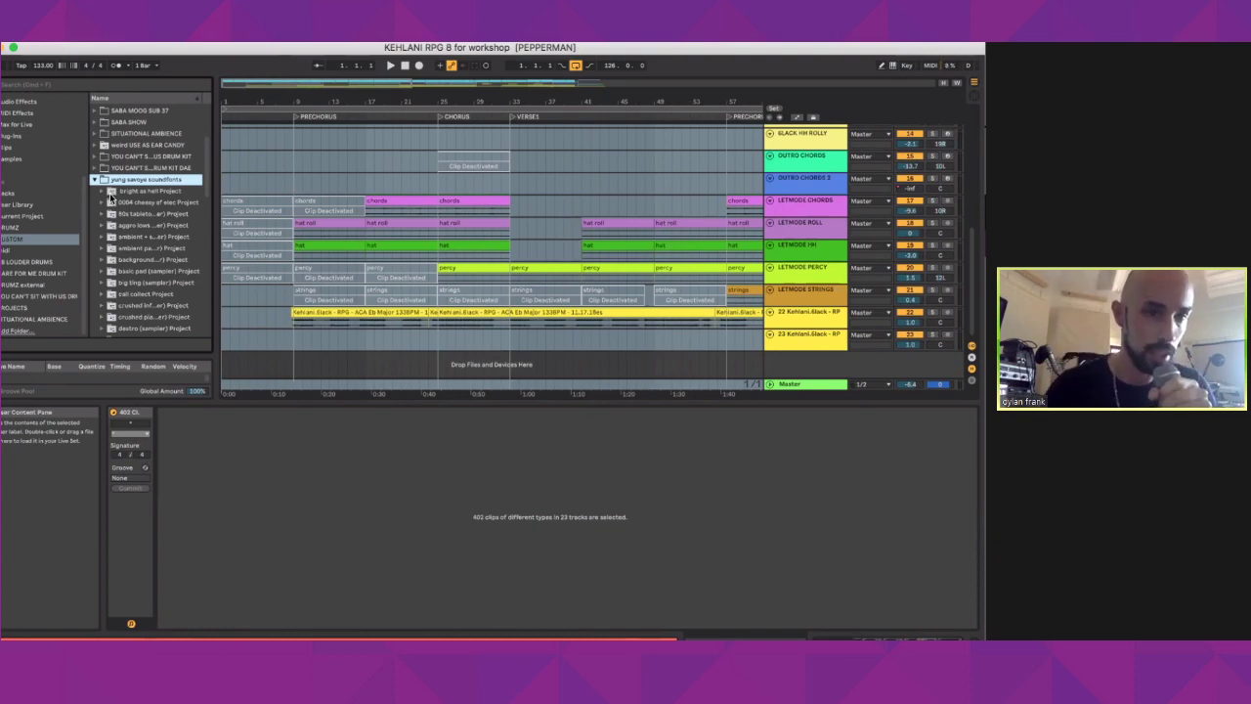
{"action": "scroll", "coordinate": [111, 200], "scroll_direction": "down", "scroll_amount": 6}
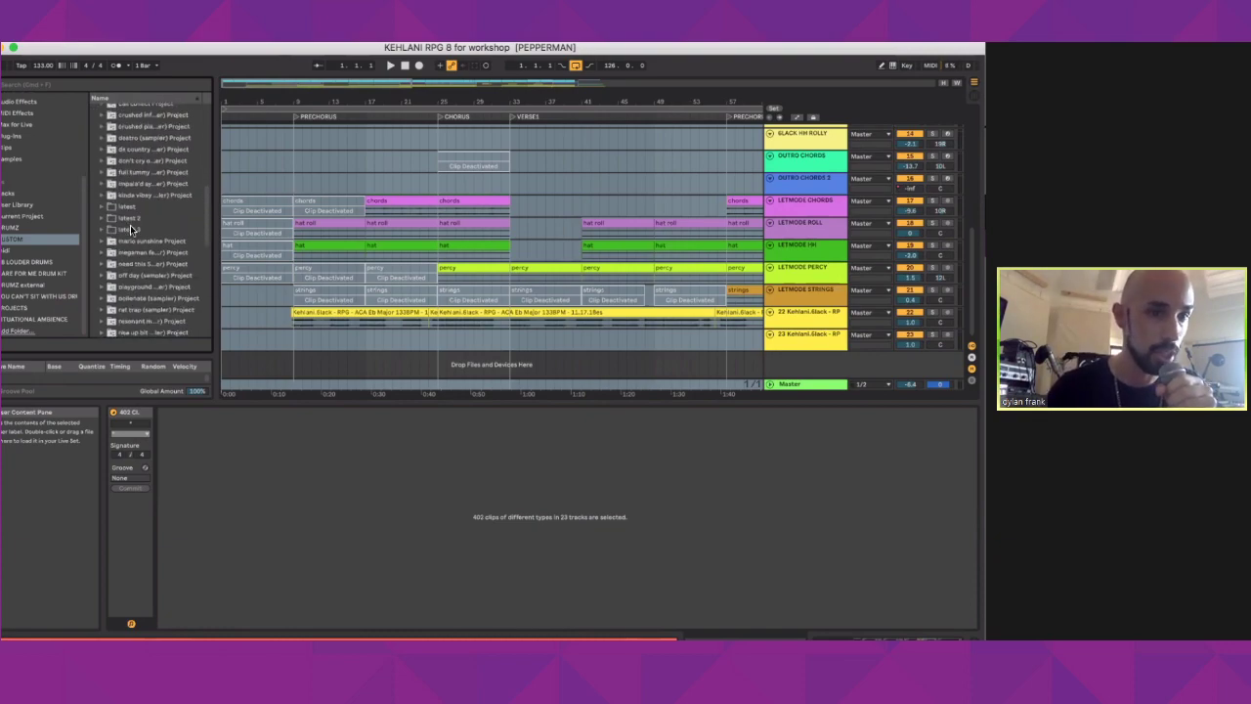
{"action": "left_click", "coordinate": [101, 195]}
{"action": "scroll", "coordinate": [101, 194], "scroll_direction": "down", "scroll_amount": 10}
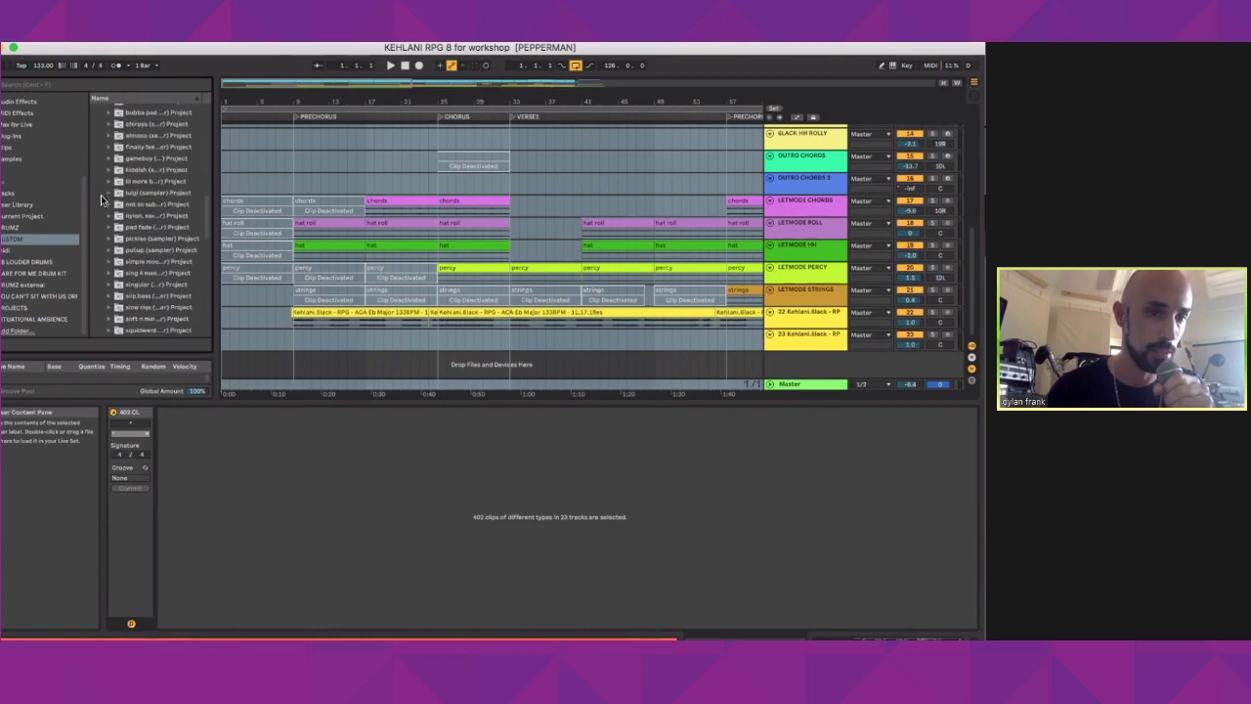
{"action": "scroll", "coordinate": [99, 195], "scroll_direction": "up", "scroll_amount": 10}
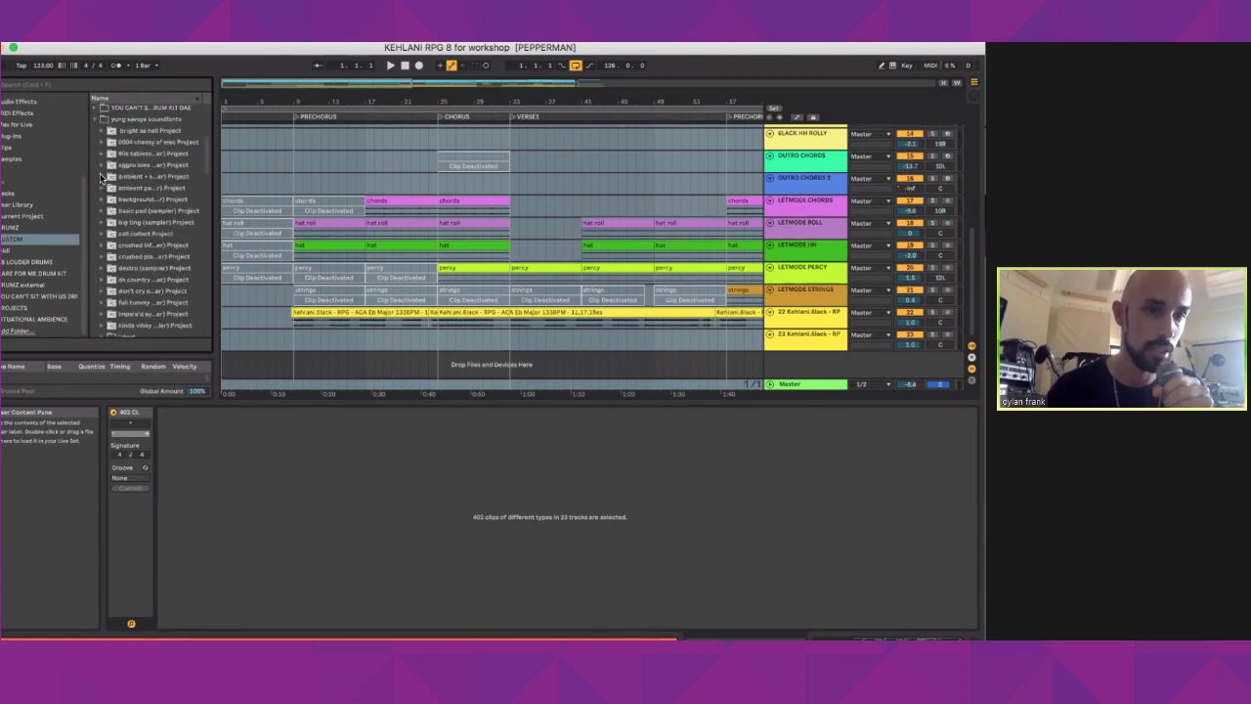
{"action": "left_click", "coordinate": [95, 293]}
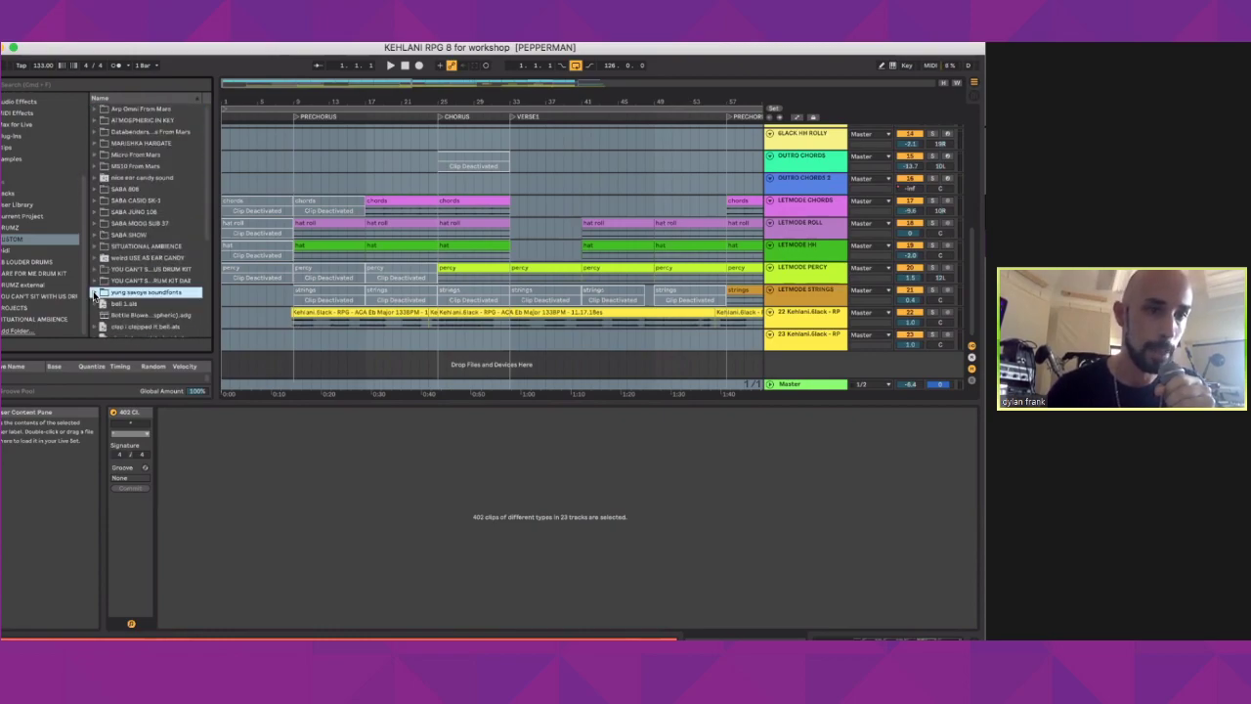
Step: Expand the SITUATIONAL AMBIENCE folder to view its categories of ambient recordings
{"action": "scroll", "coordinate": [131, 223], "scroll_direction": "down", "scroll_amount": 5}
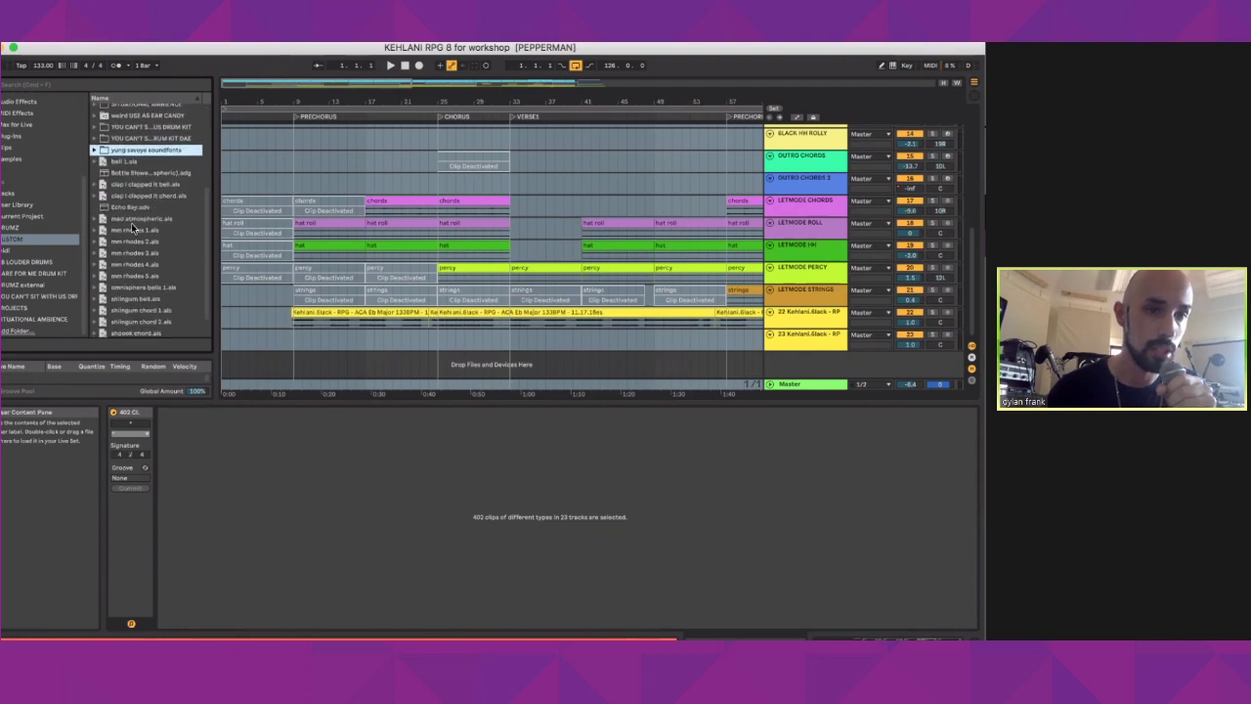
{"action": "scroll", "coordinate": [131, 222], "scroll_direction": "up", "scroll_amount": 5}
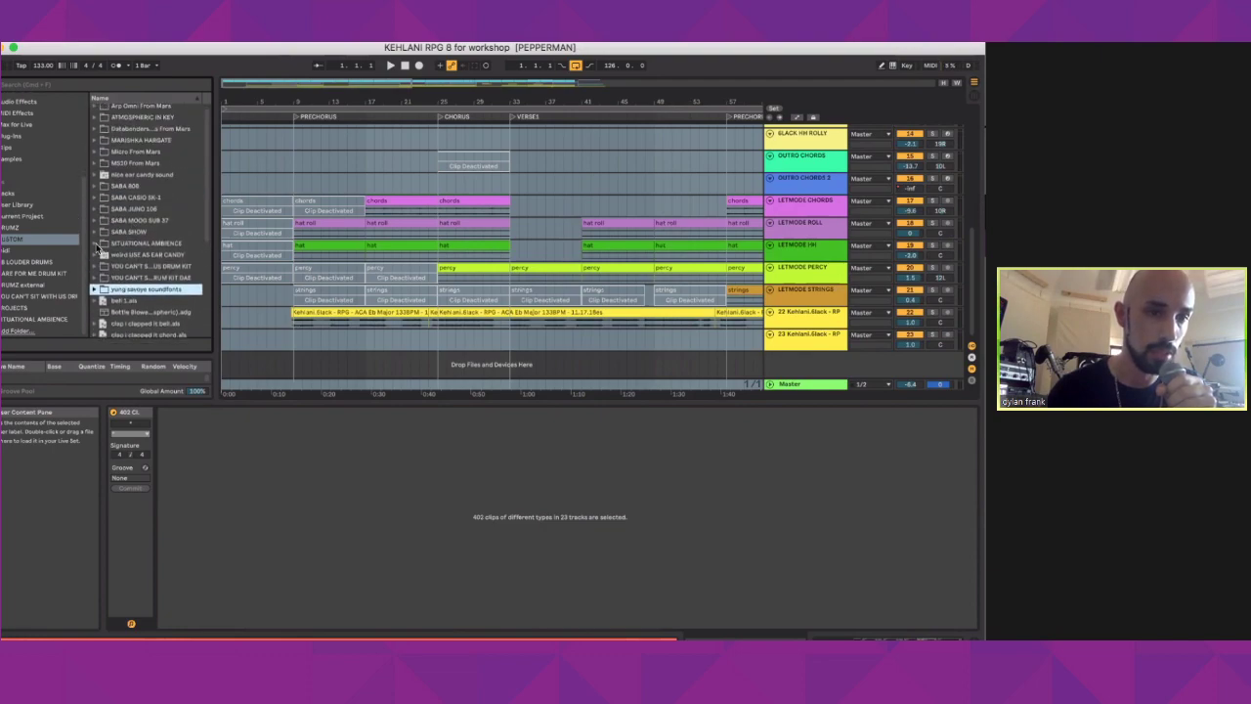
{"action": "left_click", "coordinate": [97, 243]}
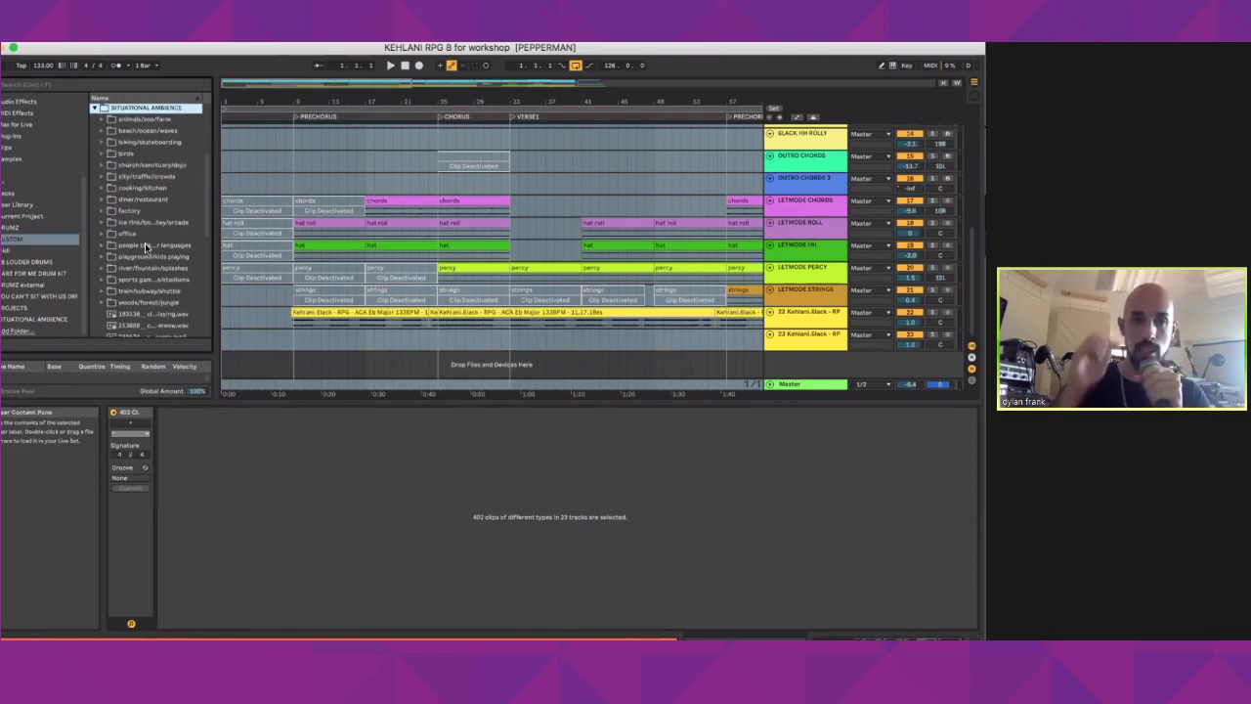
Step: Open the first BACKGROUND GUY atmosphere clip, solo its track and play it, and select the office ambience folder
{"action": "scroll", "coordinate": [285, 229], "scroll_direction": "up", "scroll_amount": 4}
{"action": "scroll", "coordinate": [285, 233], "scroll_direction": "up", "scroll_amount": 4}
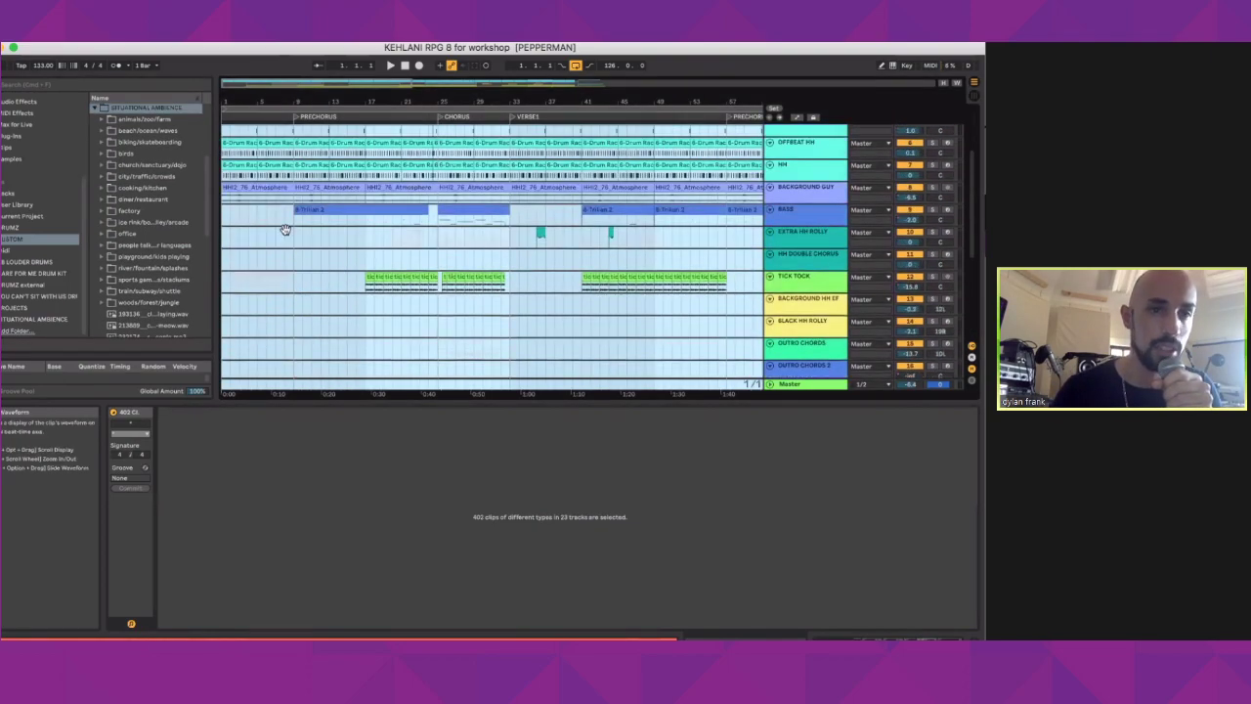
{"action": "left_click", "coordinate": [261, 213]}
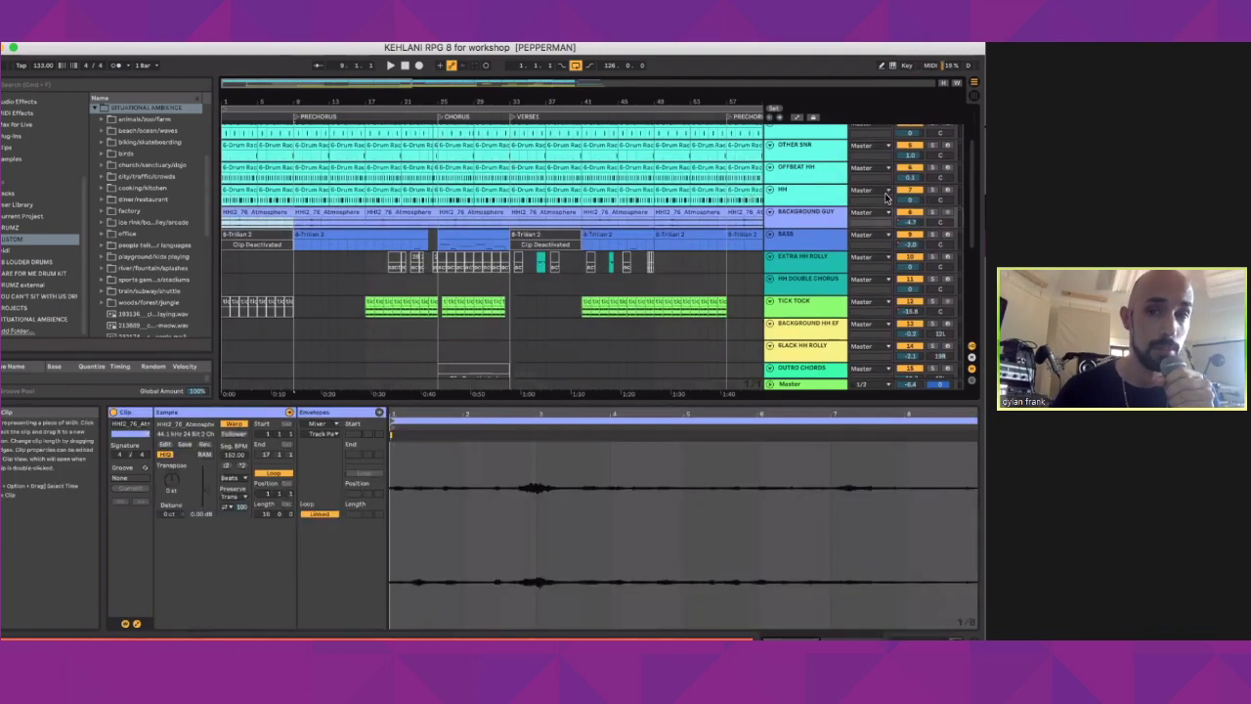
{"action": "left_click", "coordinate": [933, 212]}
{"action": "key", "text": "space"}
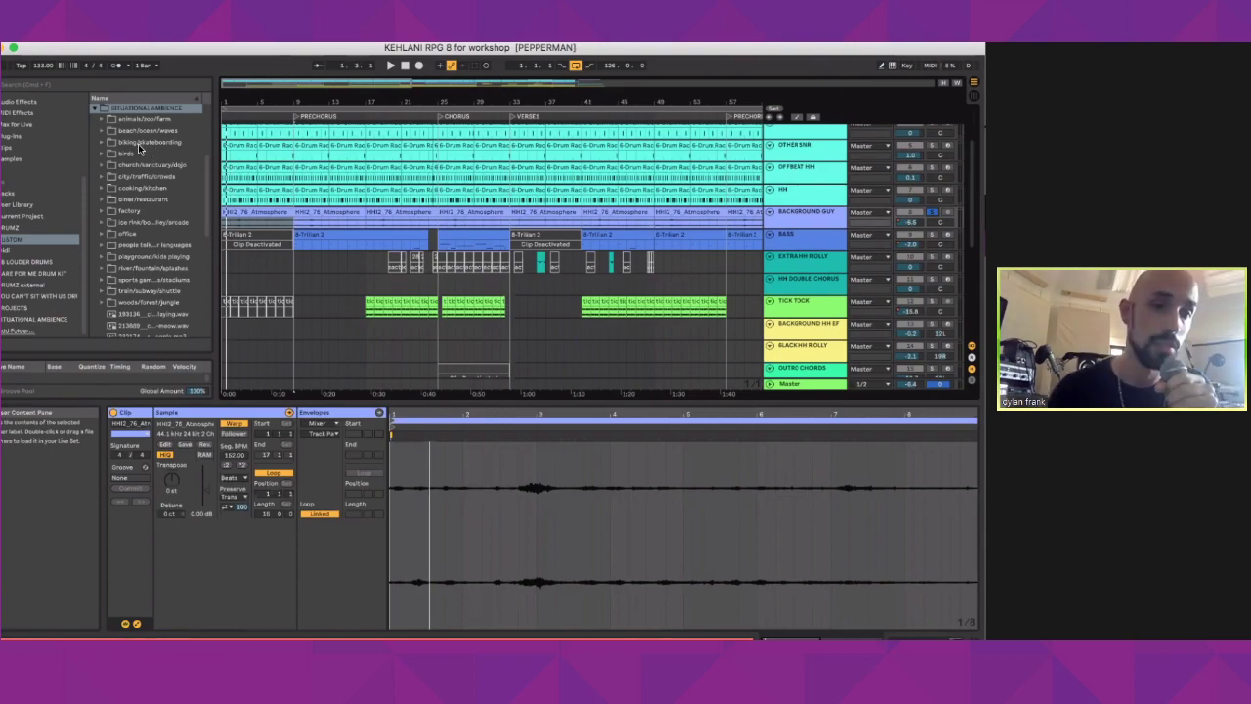
{"action": "left_click", "coordinate": [137, 236]}
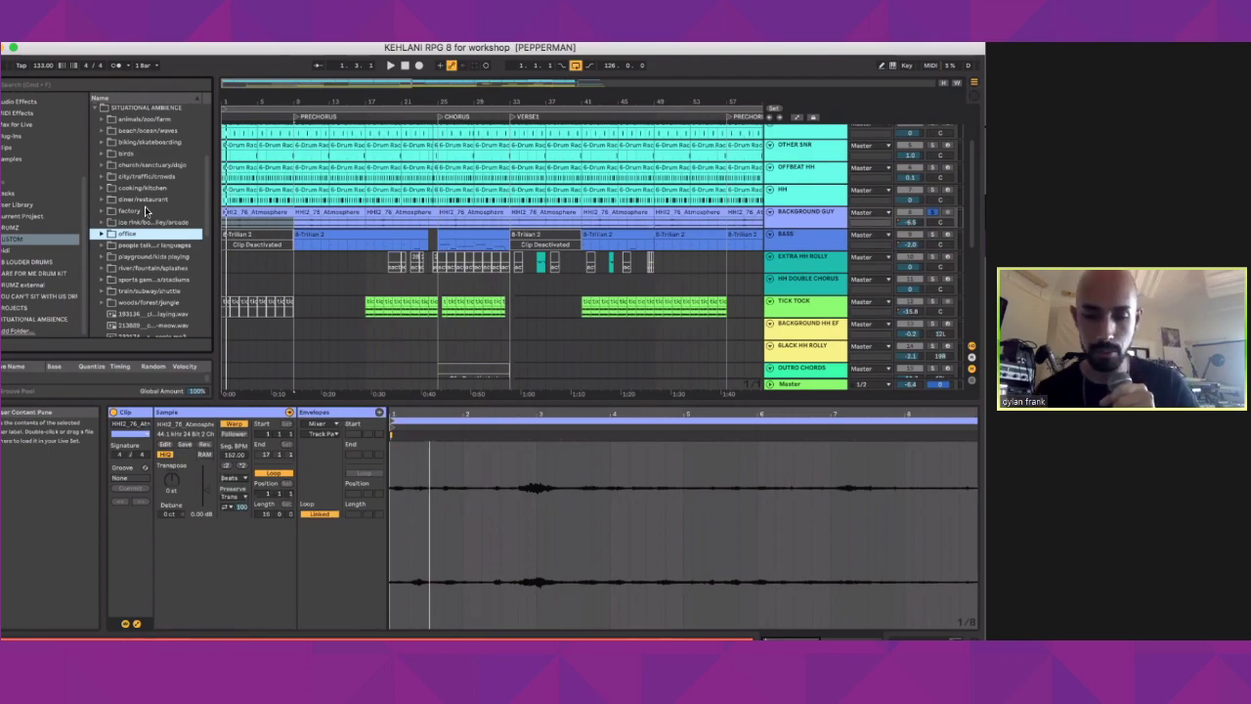
Step: Select all clips on every track of the arrangement
{"action": "left_click_drag", "start_coordinate": [251, 102], "coordinate": [244, 102]}
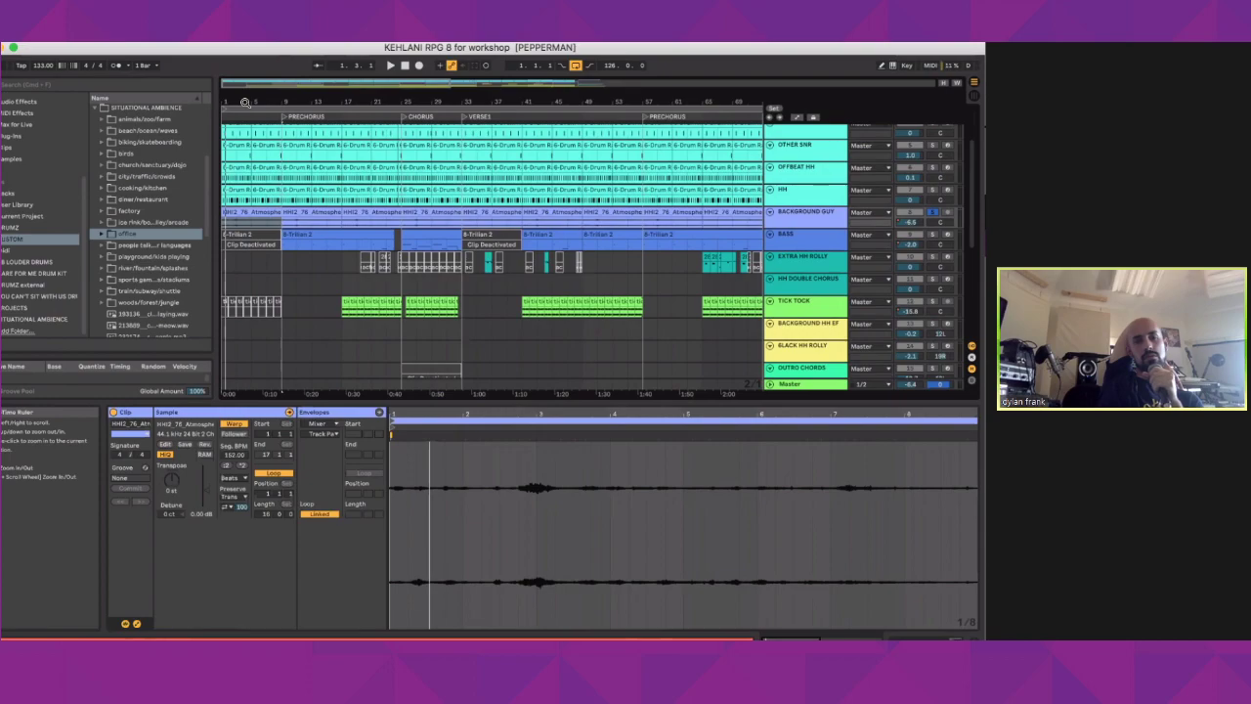
{"action": "left_click", "coordinate": [393, 109]}
{"action": "key", "text": "ctrl+a"}
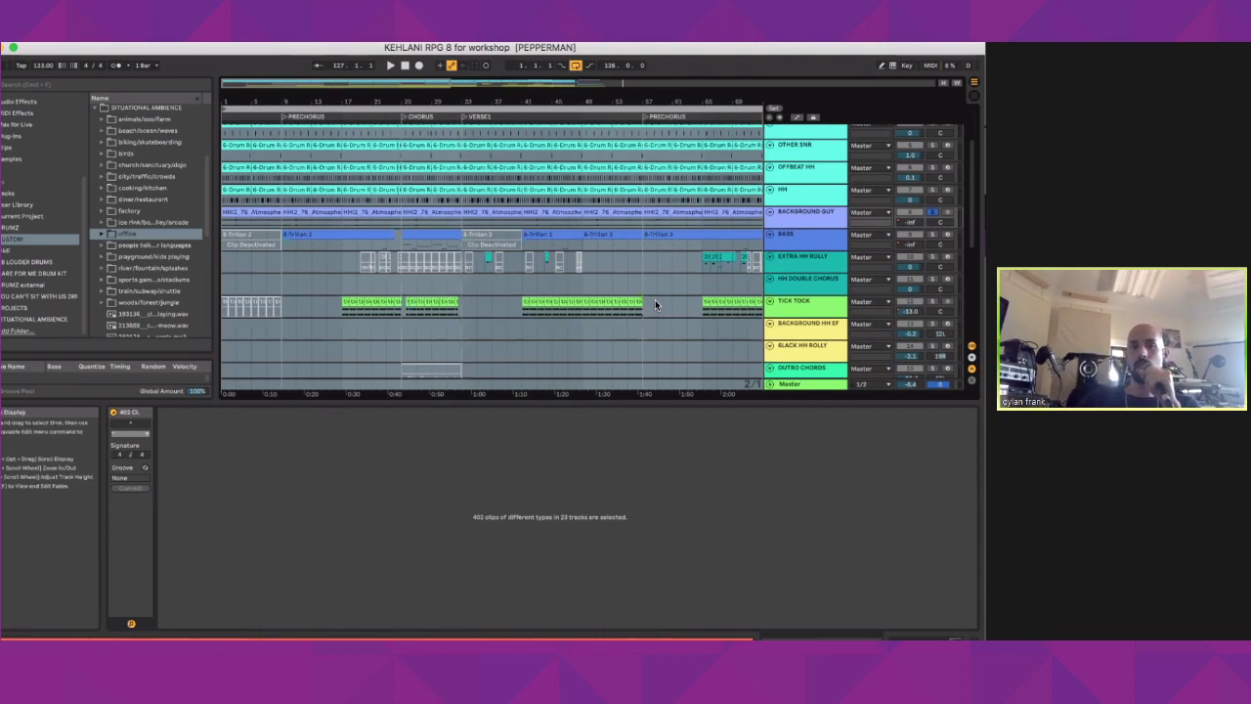
Step: Review the track list and display the devices of the EXTRA HH ROLLY and TICK TOCK tracks
{"action": "scroll", "coordinate": [713, 295], "scroll_direction": "down", "scroll_amount": 5}
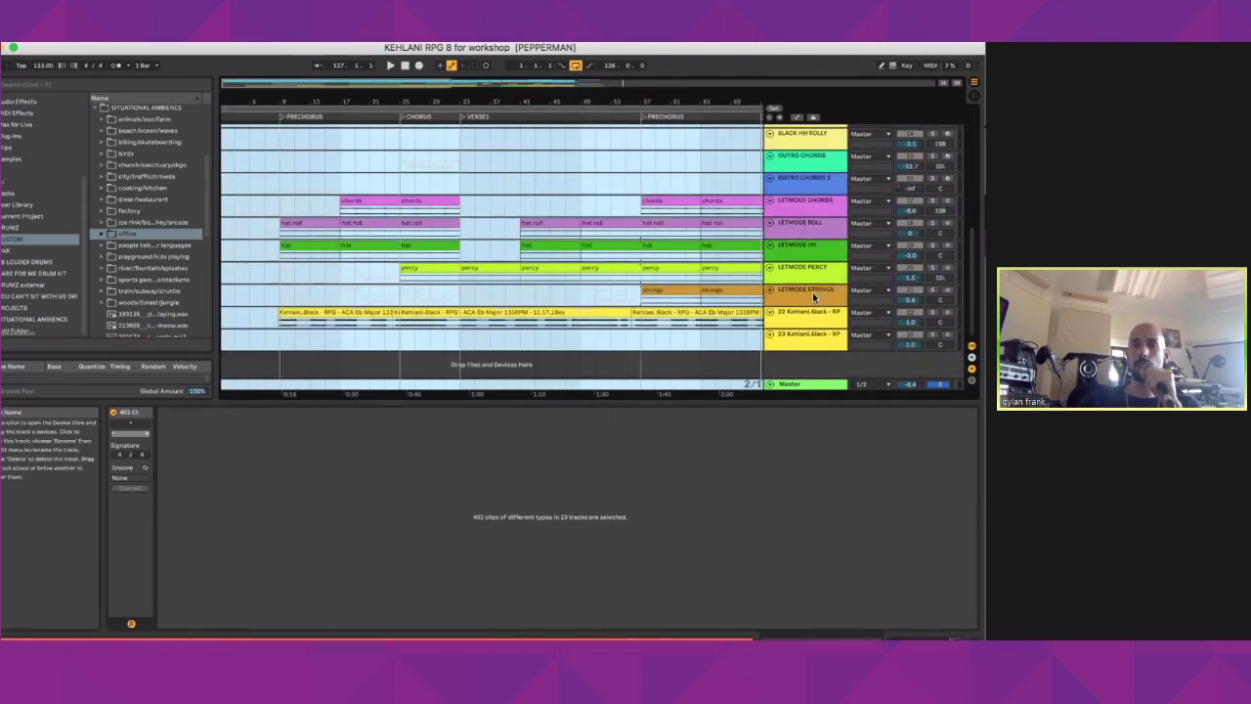
{"action": "scroll", "coordinate": [813, 276], "scroll_direction": "up", "scroll_amount": 6}
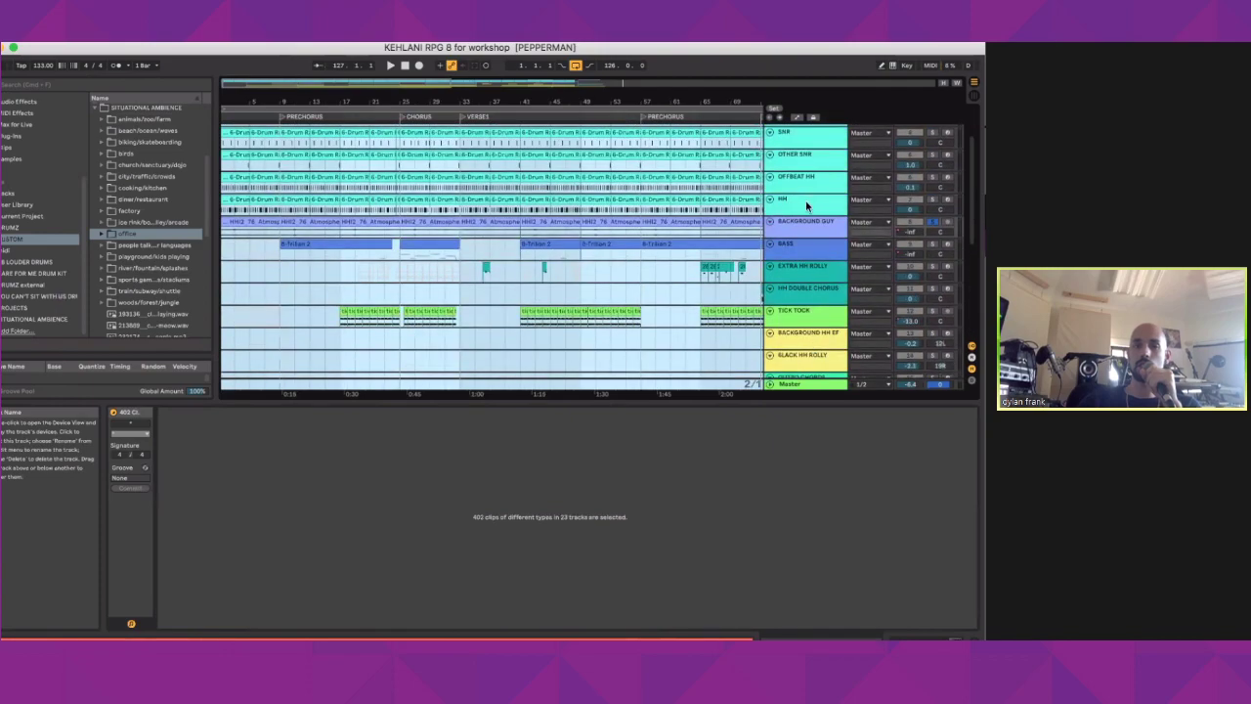
{"action": "scroll", "coordinate": [811, 338], "scroll_direction": "up", "scroll_amount": 3}
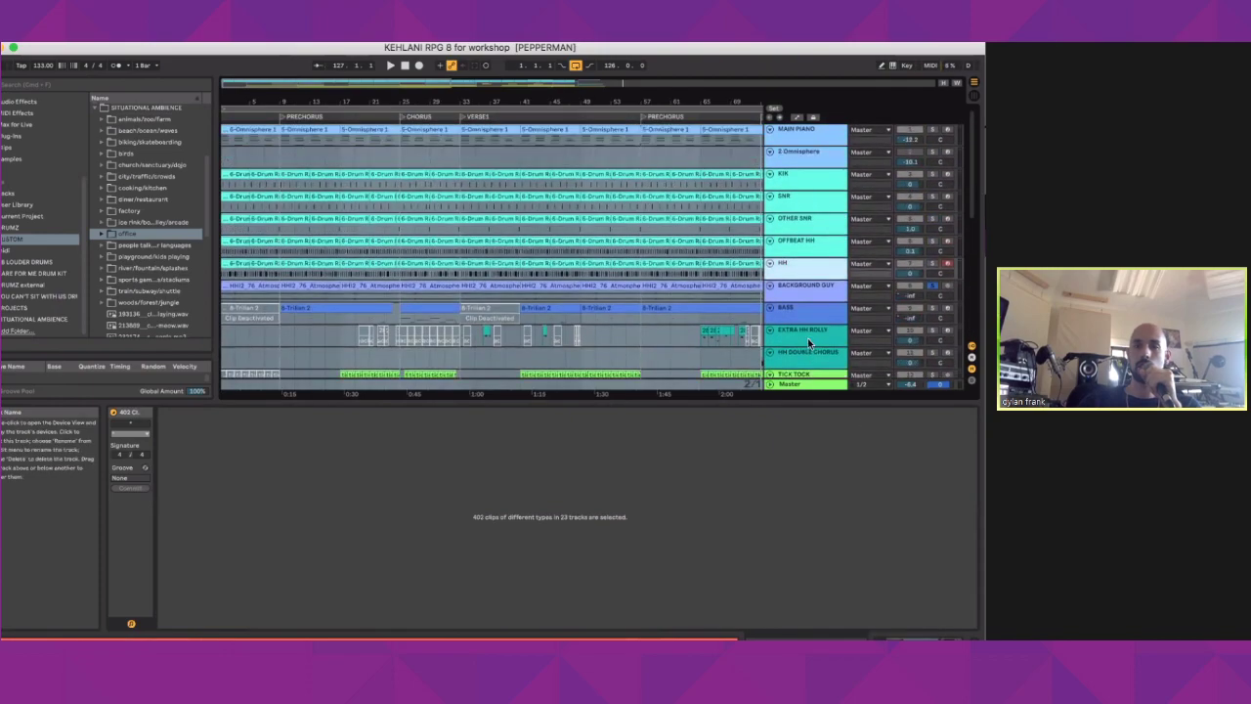
{"action": "left_click", "coordinate": [883, 639]}
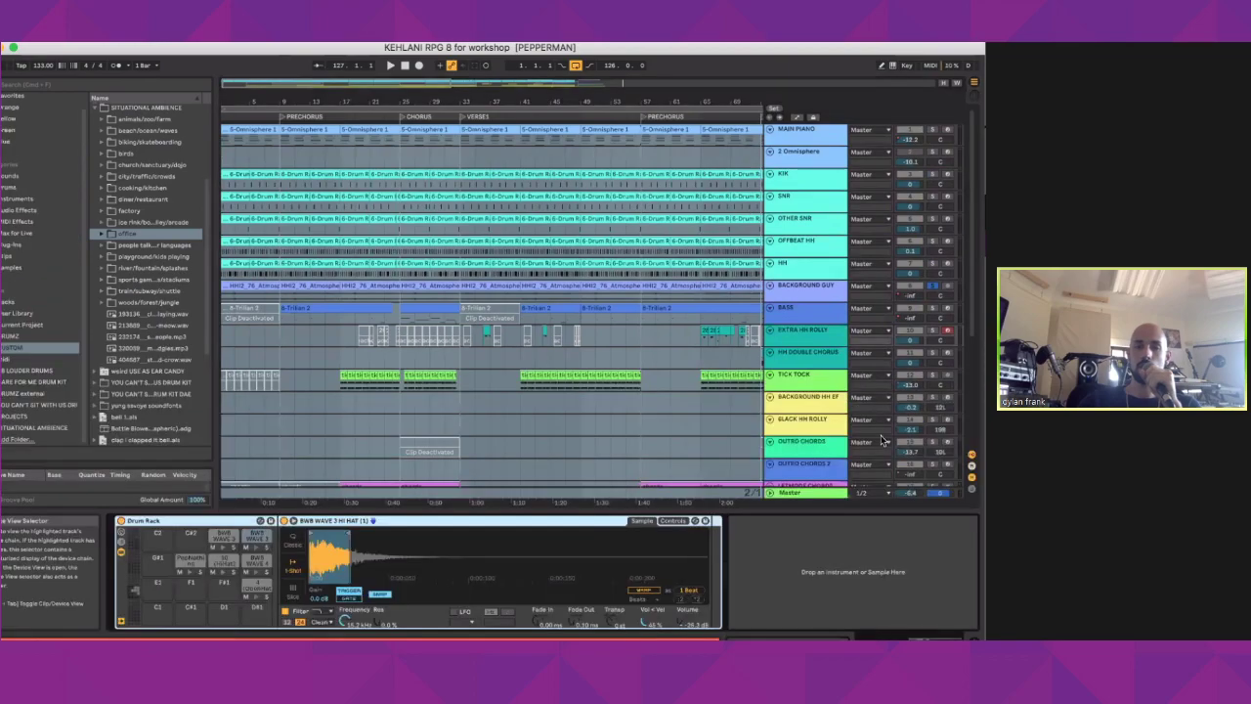
{"action": "left_click", "coordinate": [822, 379]}
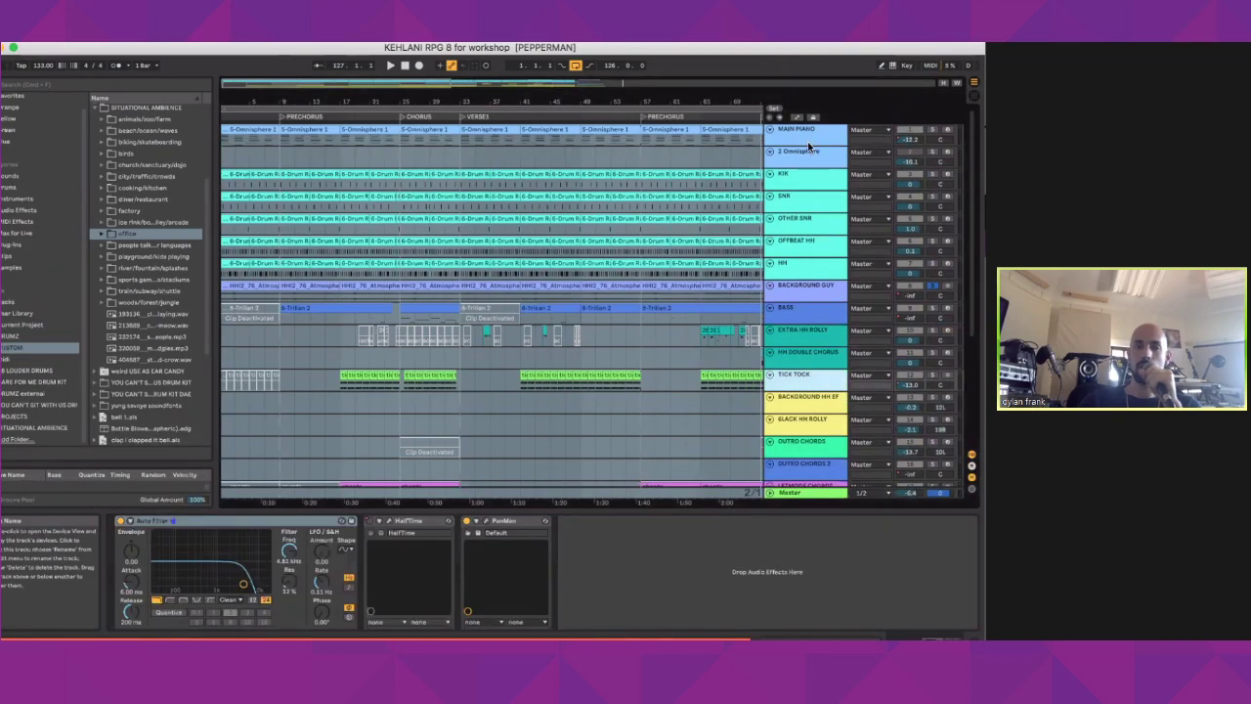